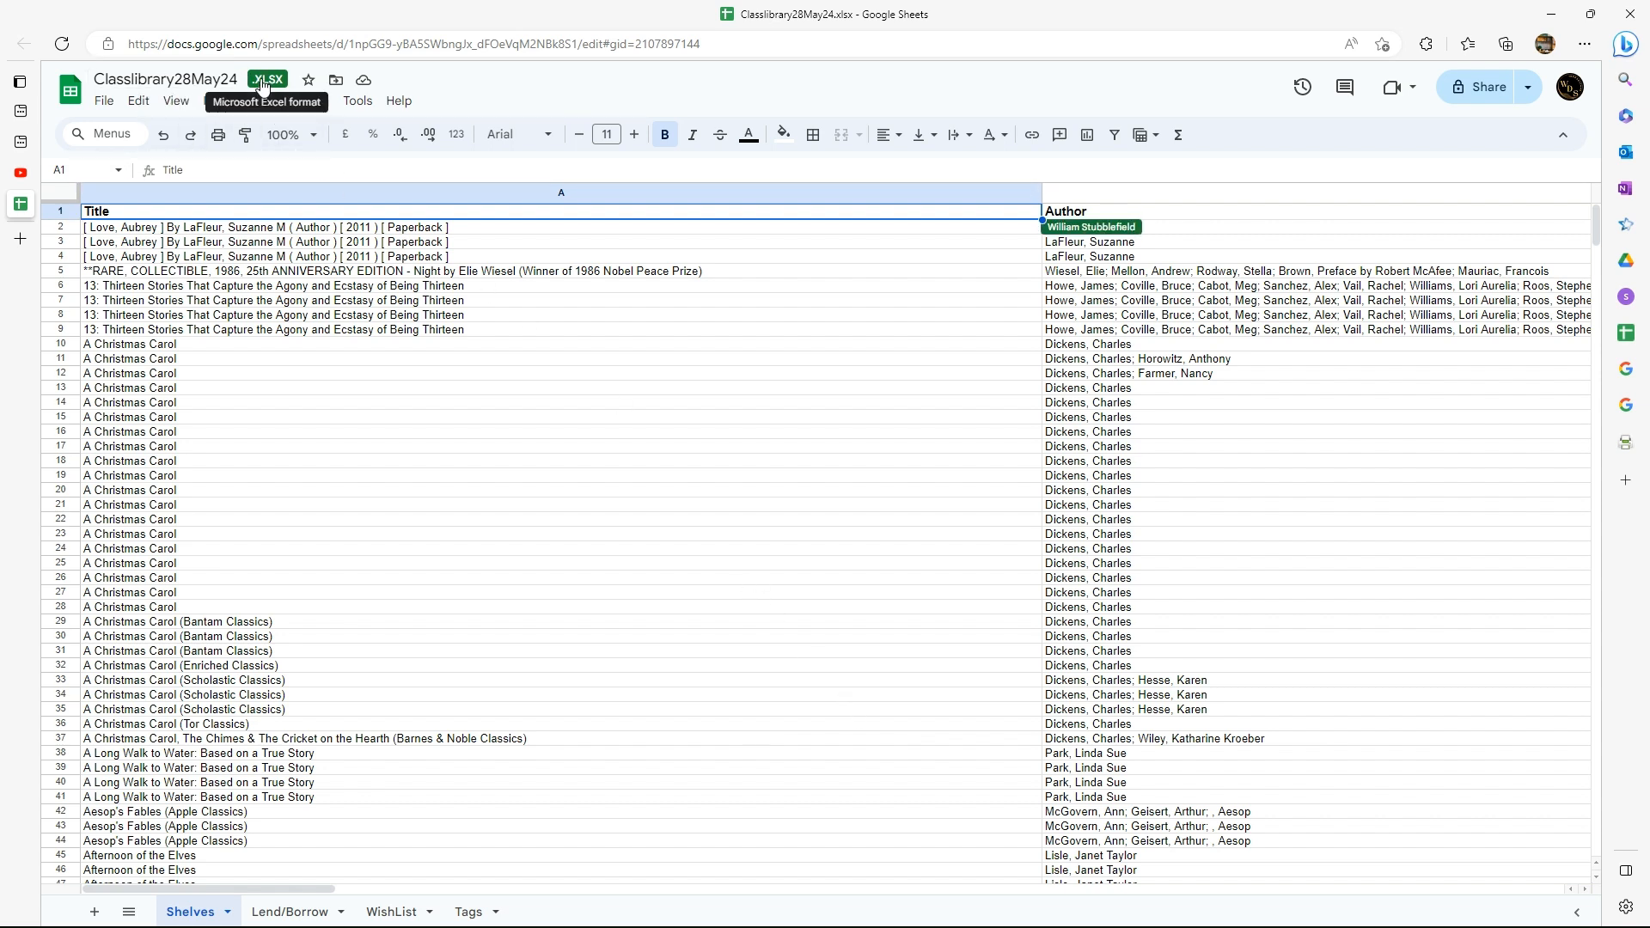
Save the Classlibrary28May24 Excel workbook as a Google Sheets file
left_click(239, 79)
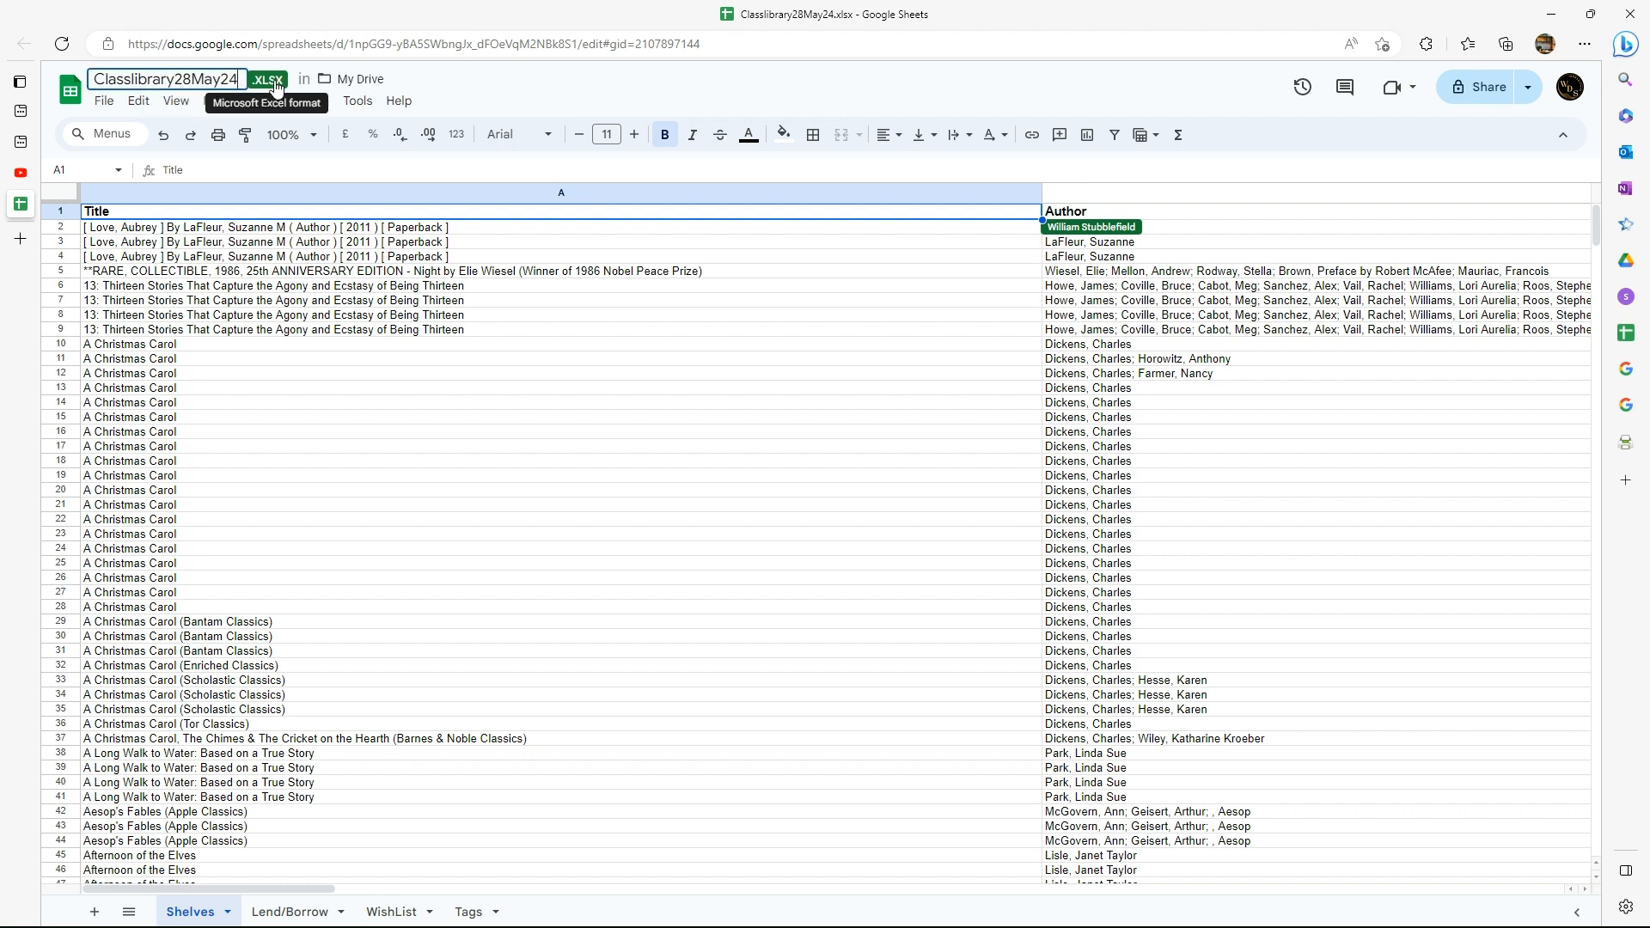
left_click(102, 104)
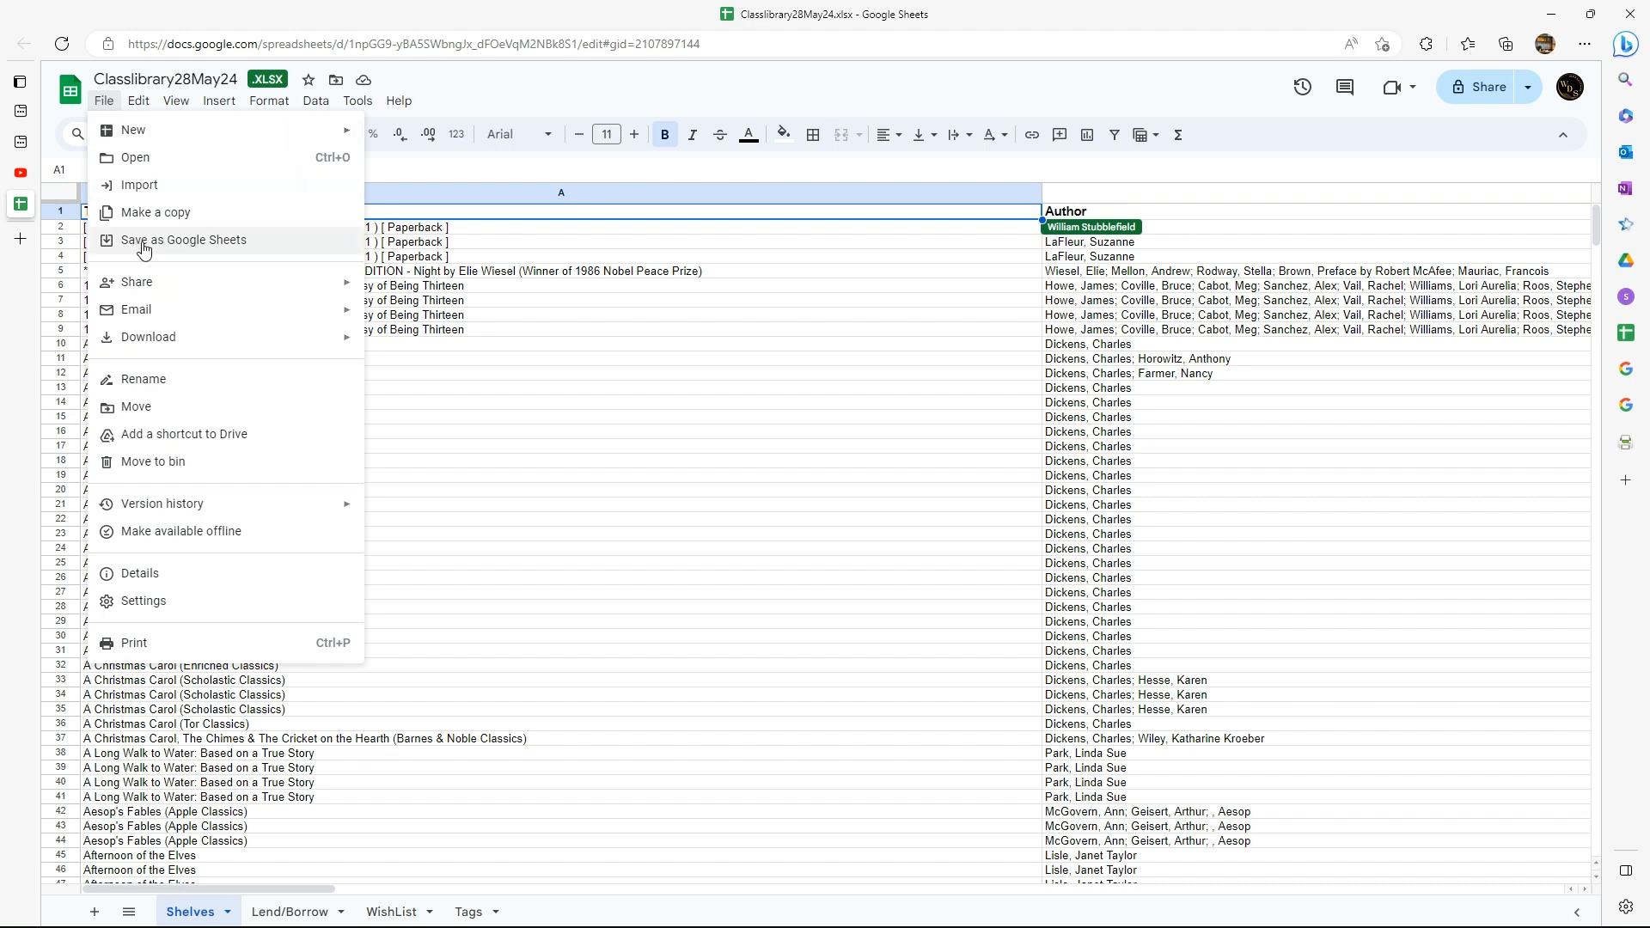
left_click(191, 248)
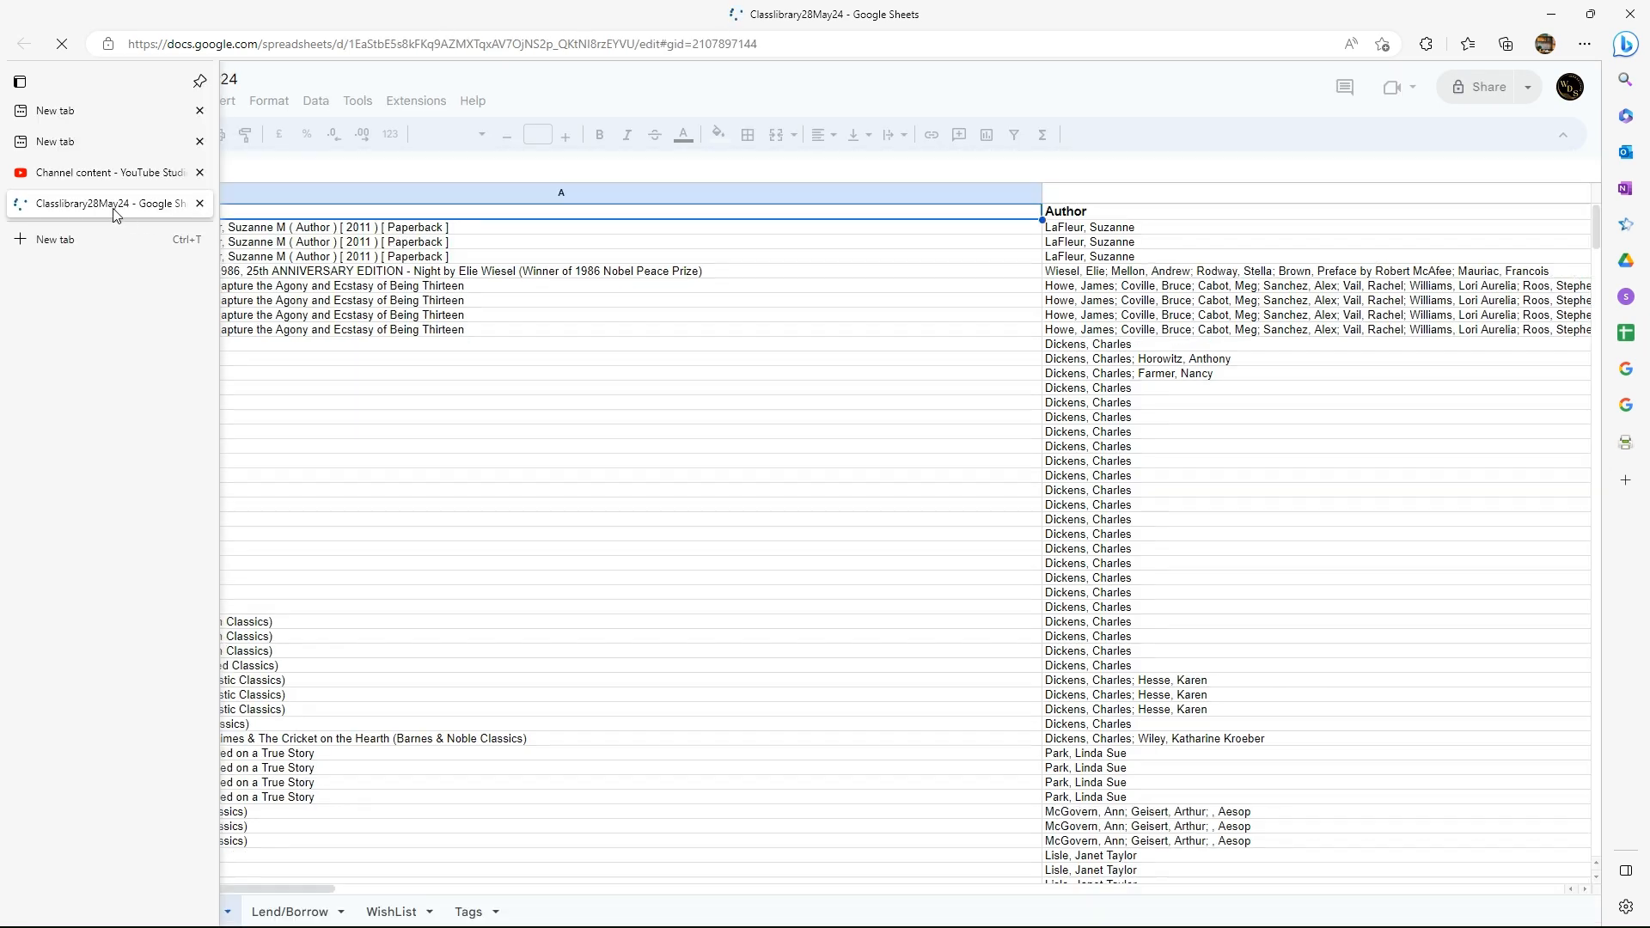
Rename the converted spreadsheet as Mr Stubb Library V1.1 and undo the stray entry made in cell A1
left_click(237, 83)
type("Mr")
key("Return")
type(".")
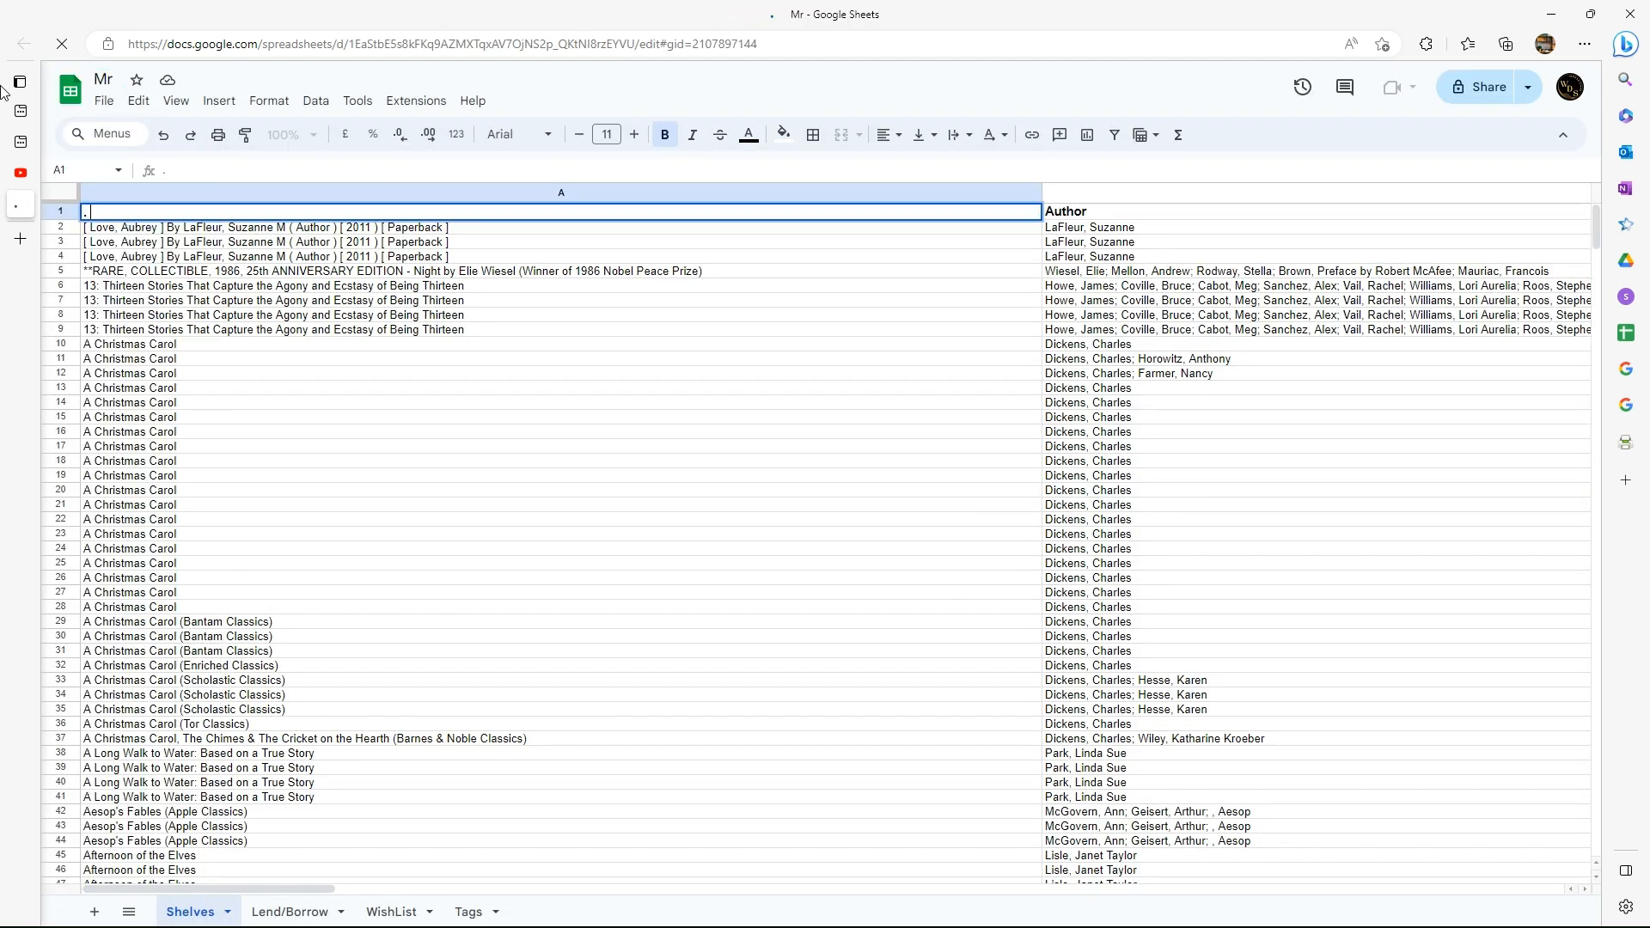
left_click(265, 301)
left_click(164, 136)
left_click(111, 80)
type("Stubb Library V1.1")
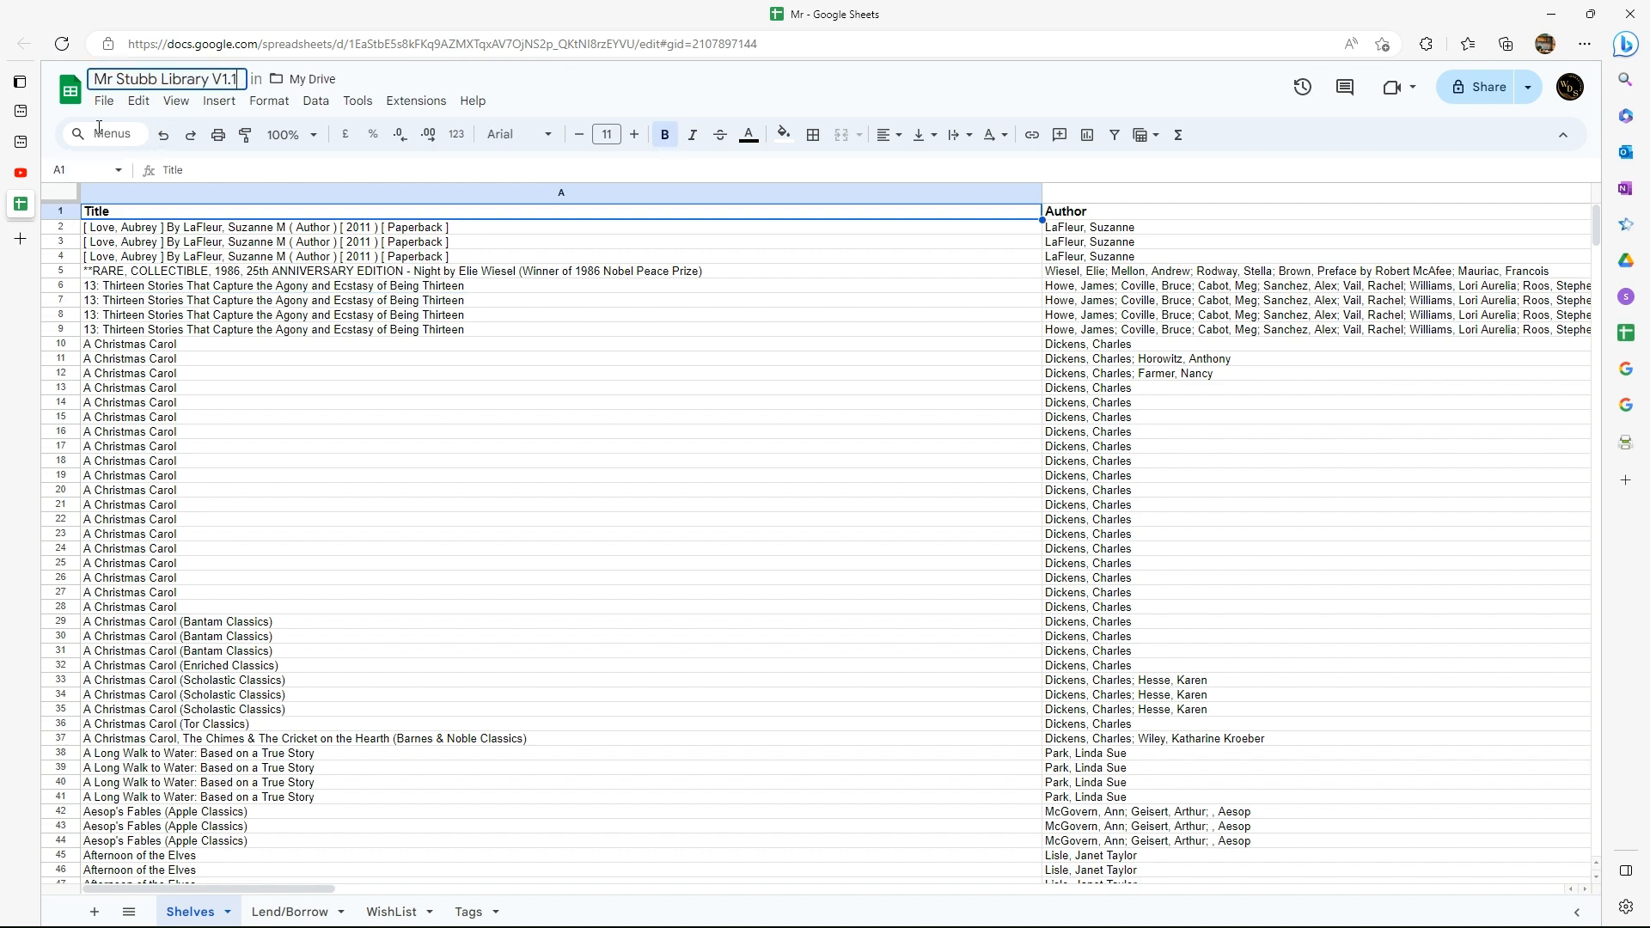
key("Return")
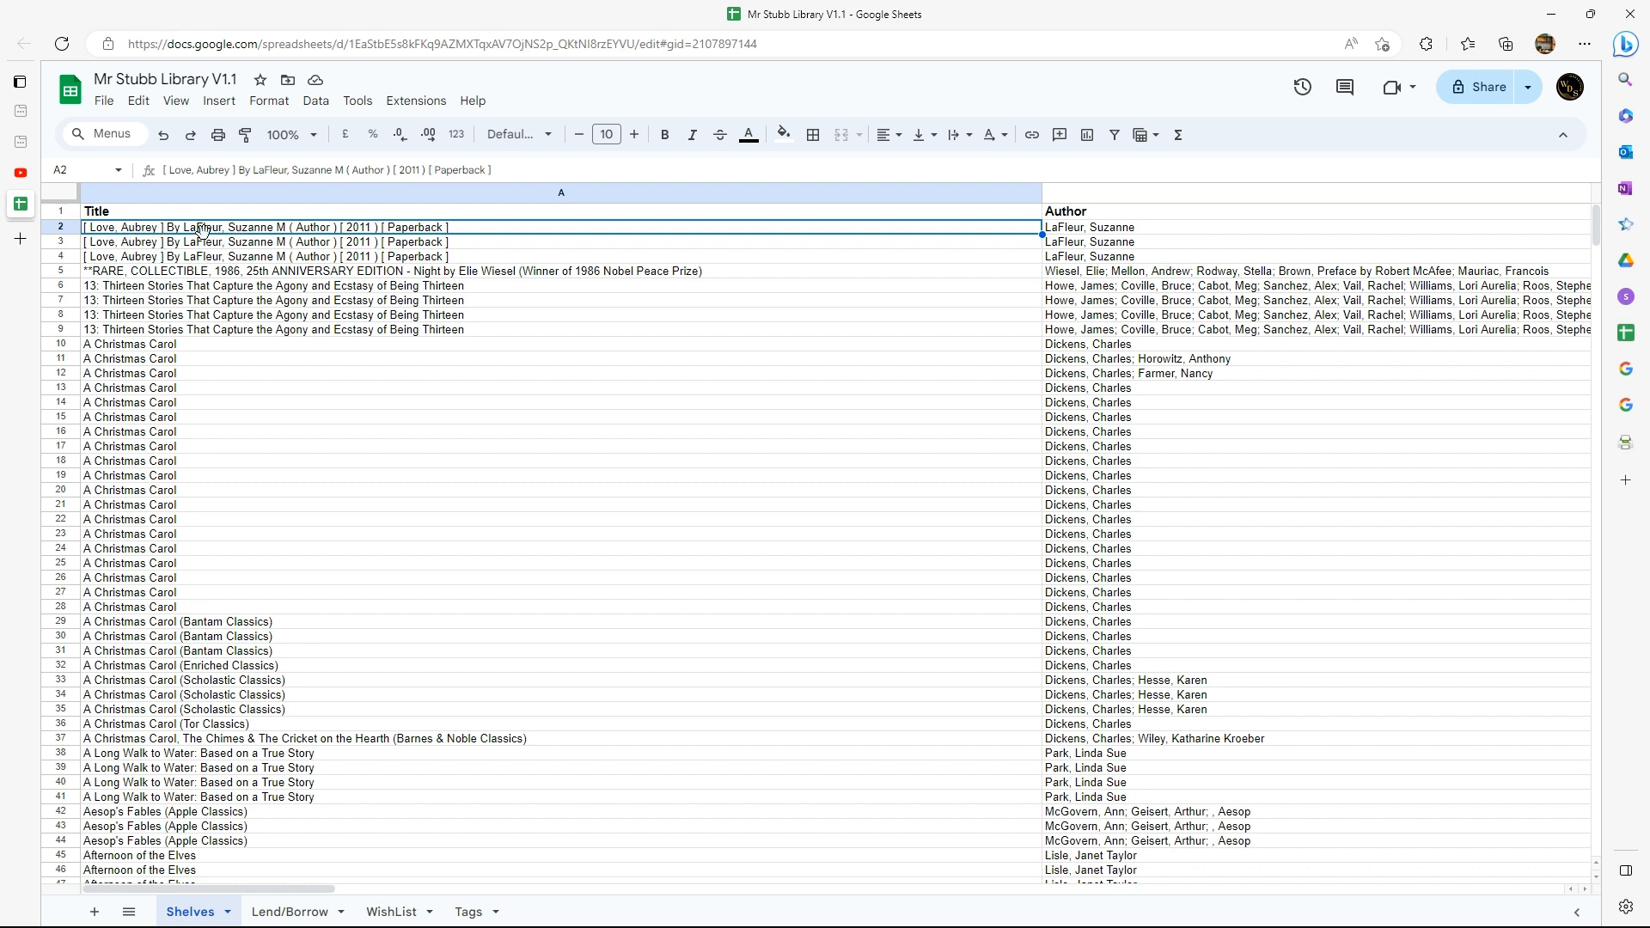
Copy the title in A2 and use it as both the search text and the replacement text in Find and replace
right_click(264, 231)
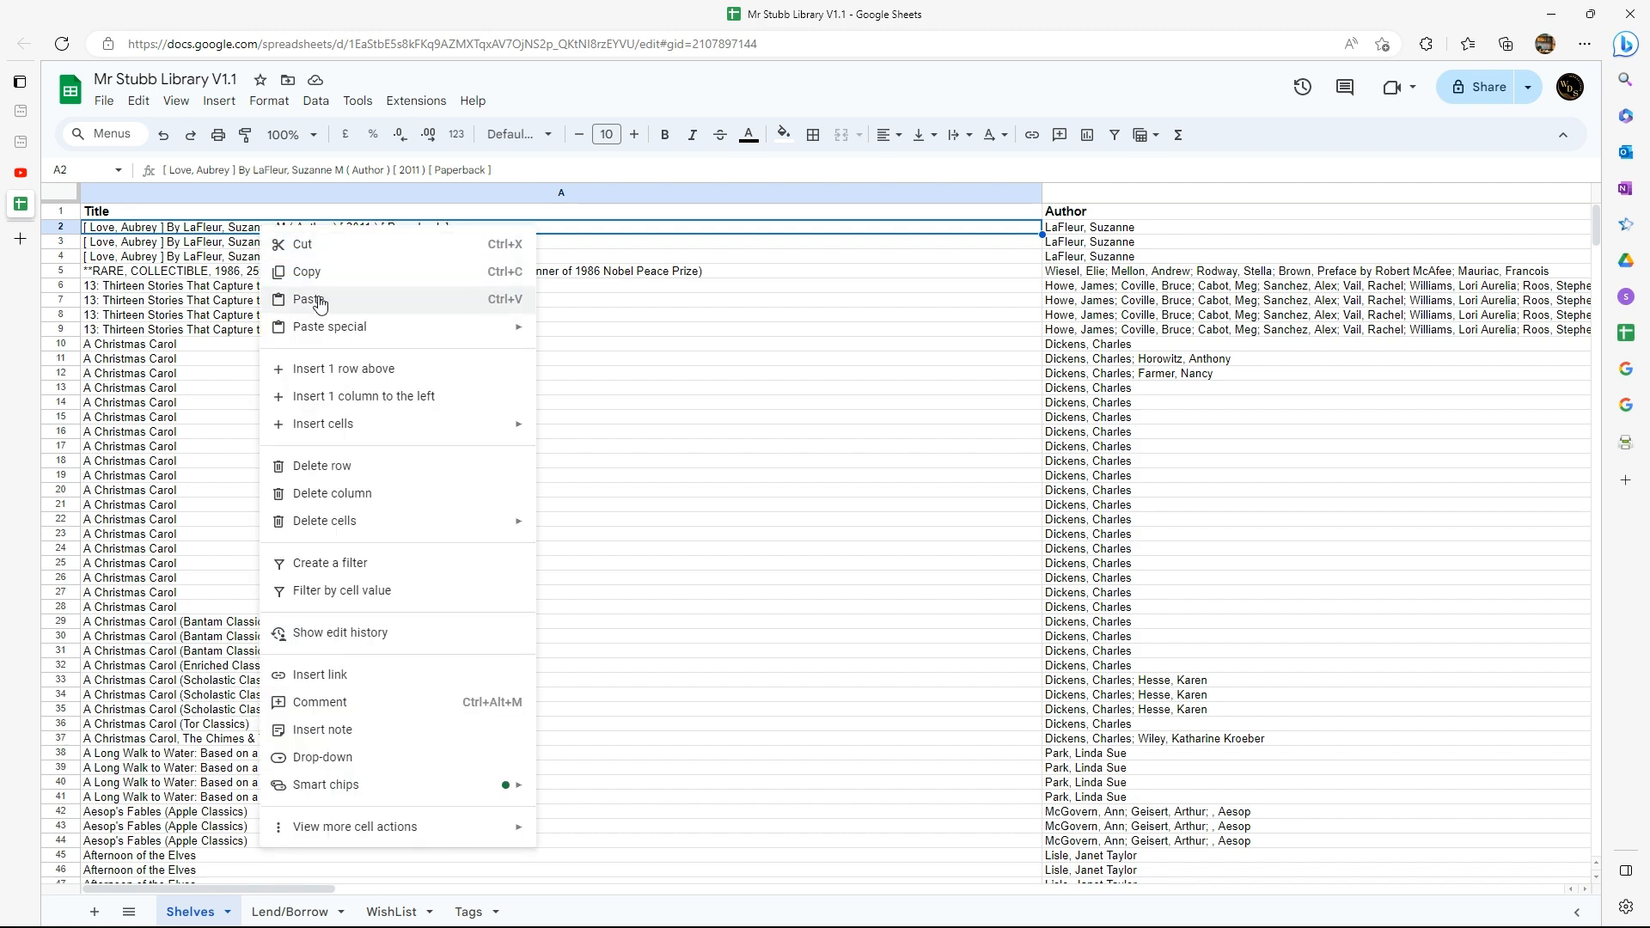
left_click(310, 278)
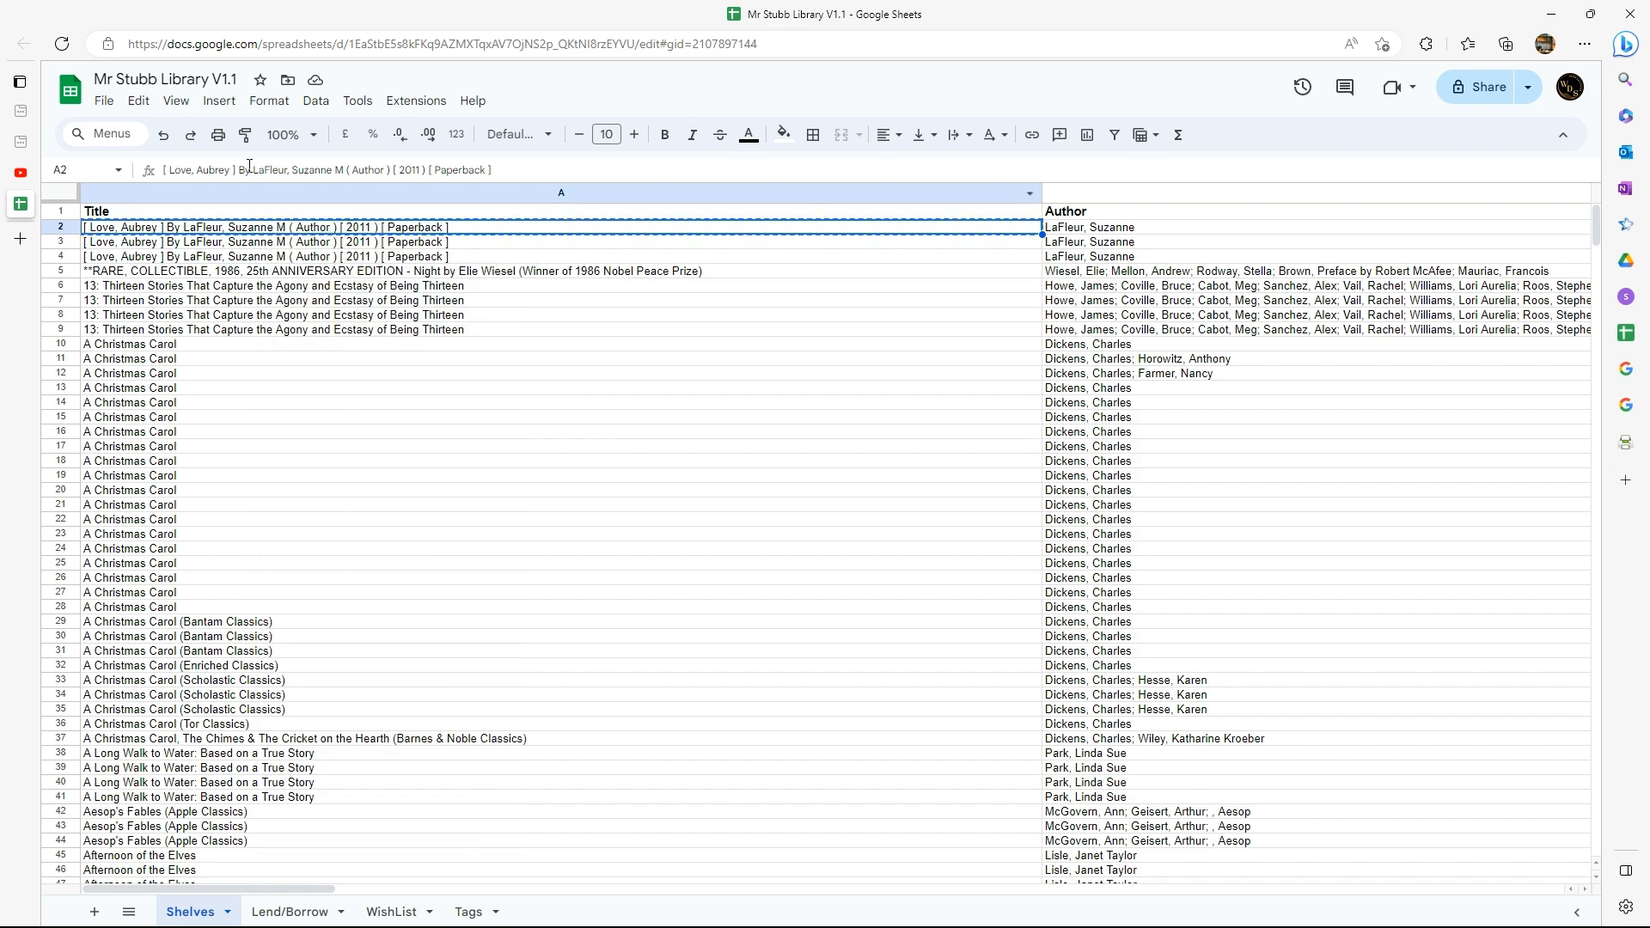
left_click(138, 100)
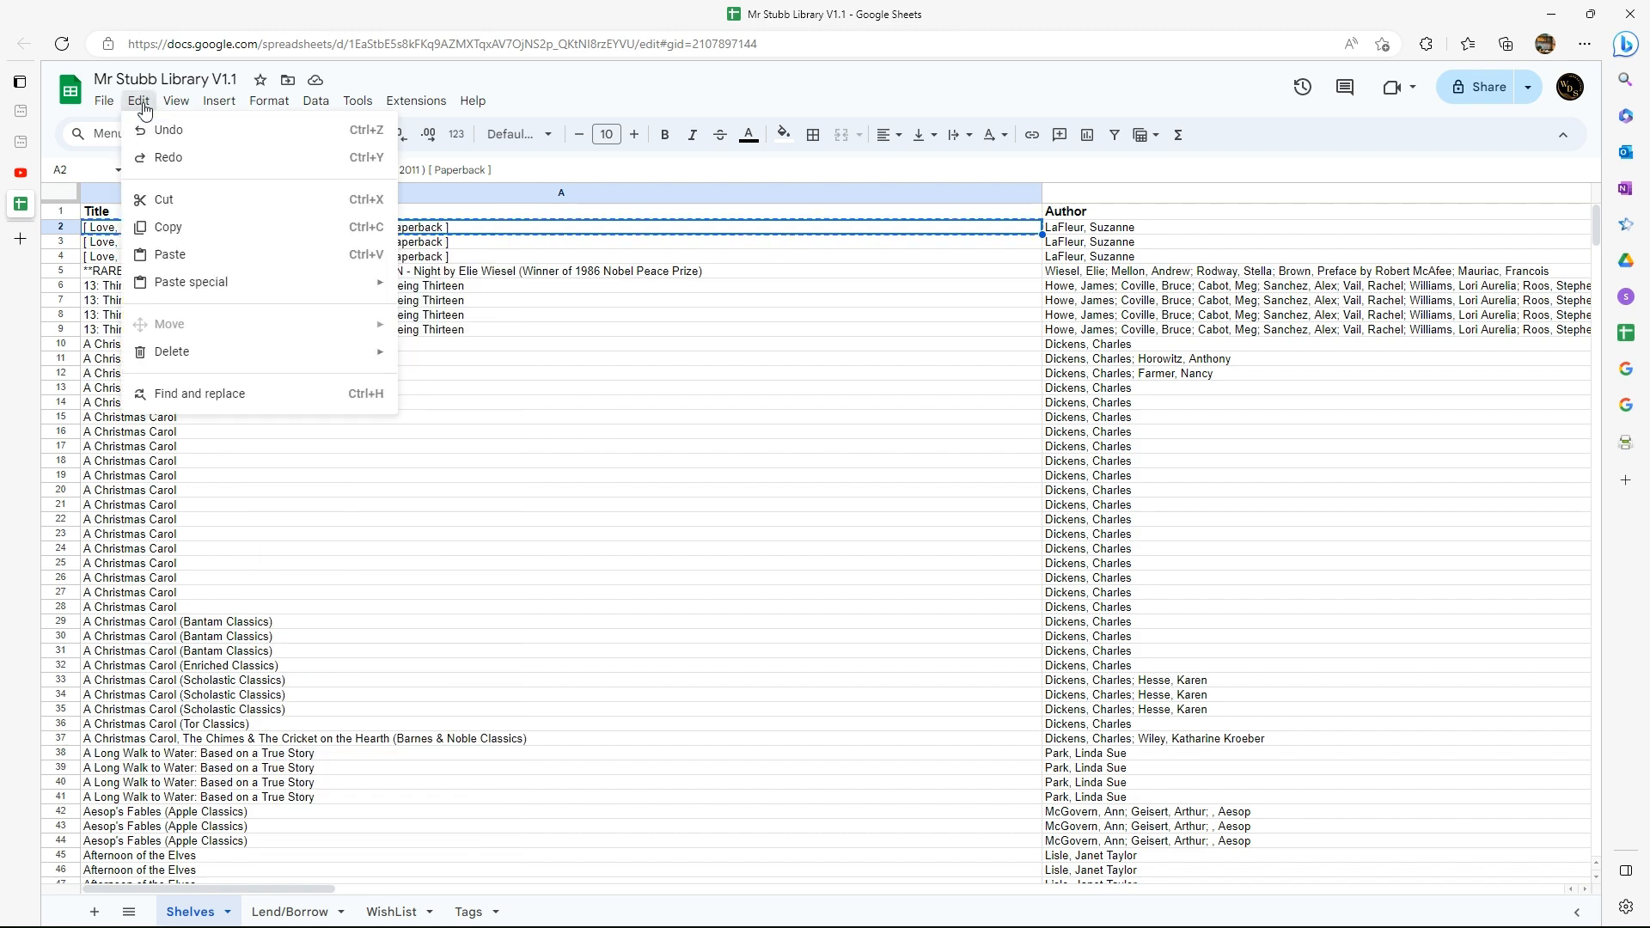
left_click(210, 393)
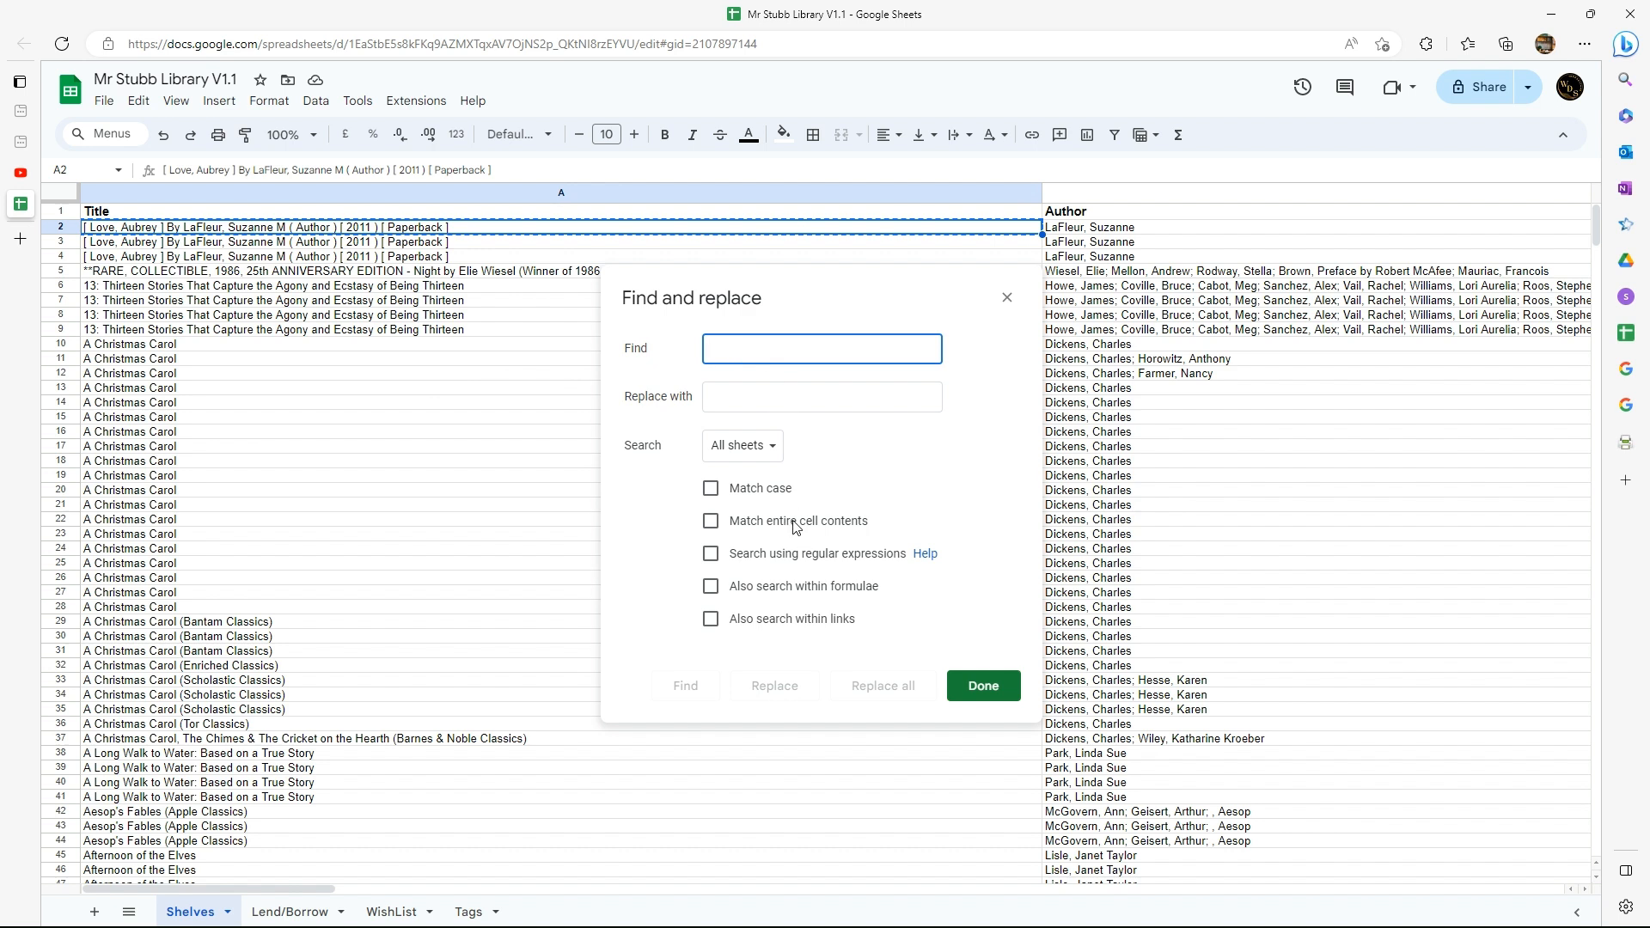
key("ctrl+v")
left_click(725, 394)
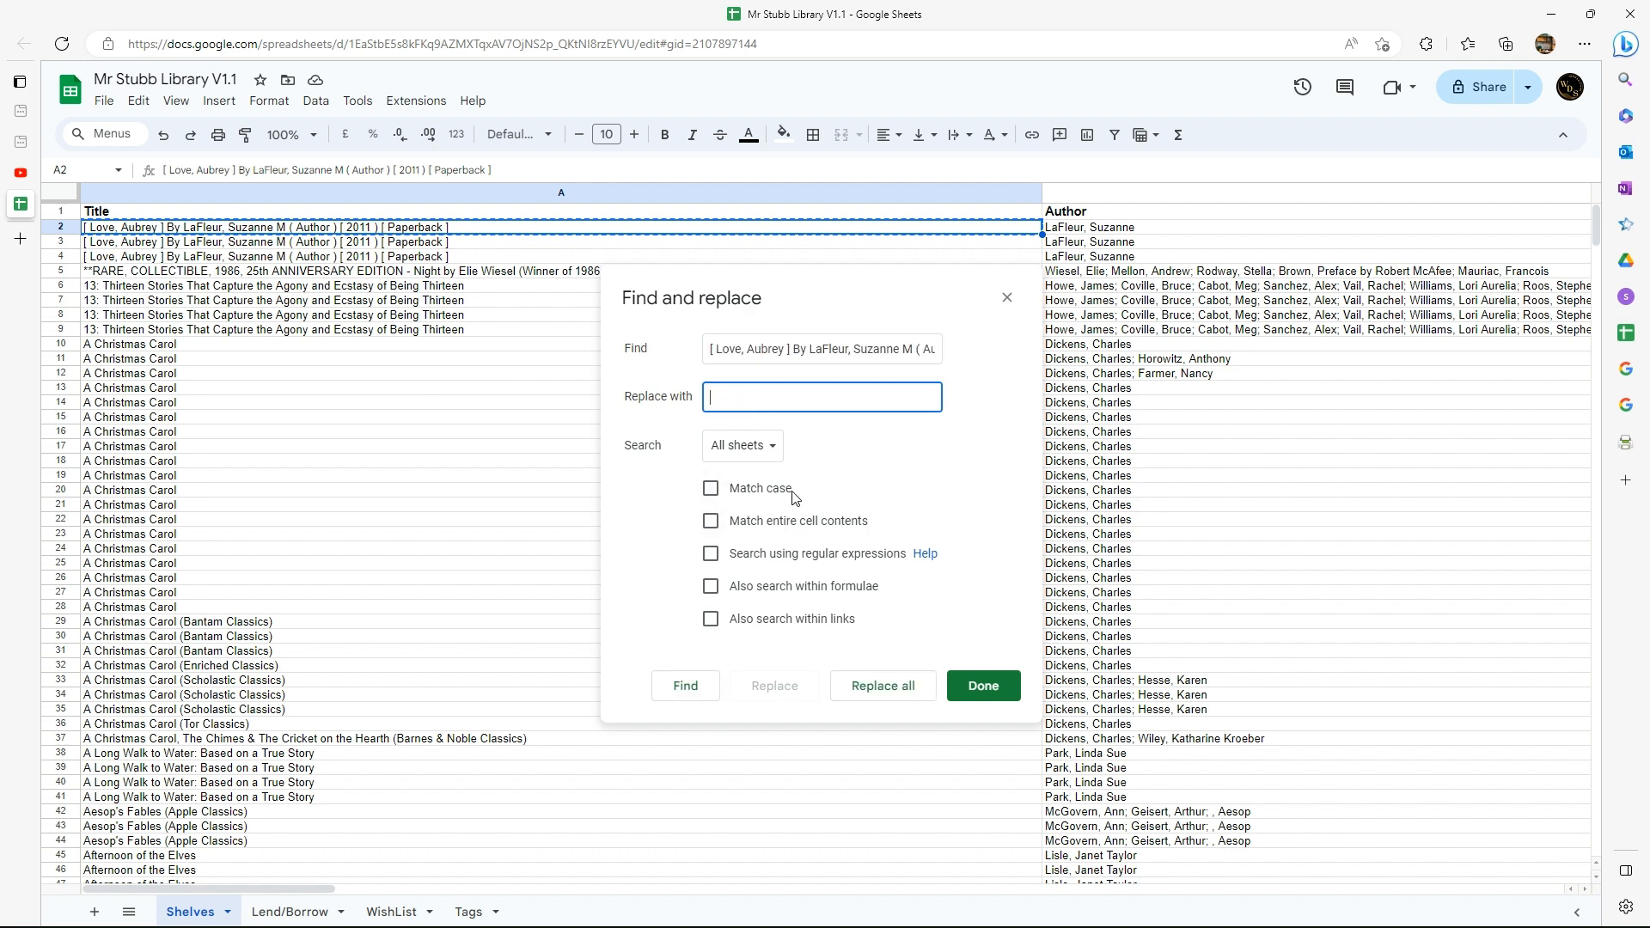
key("ctrl+v")
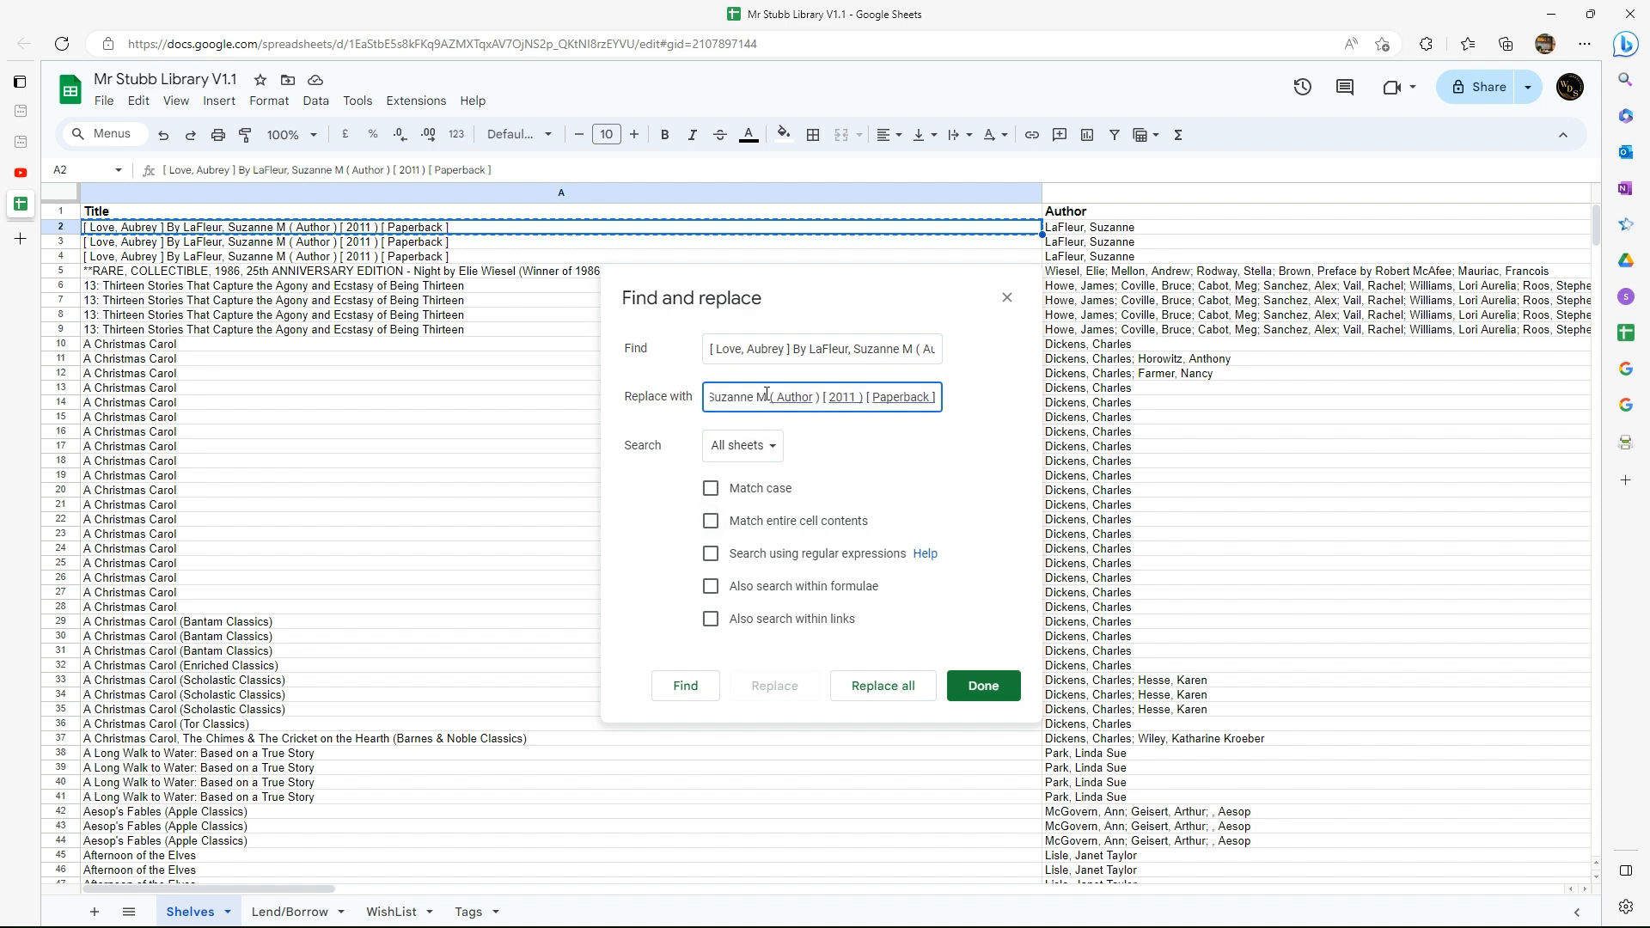
Trim the replacement text to "Love, Aubrey" and replace all matches on all sheets
left_click_drag(935, 397, 788, 397)
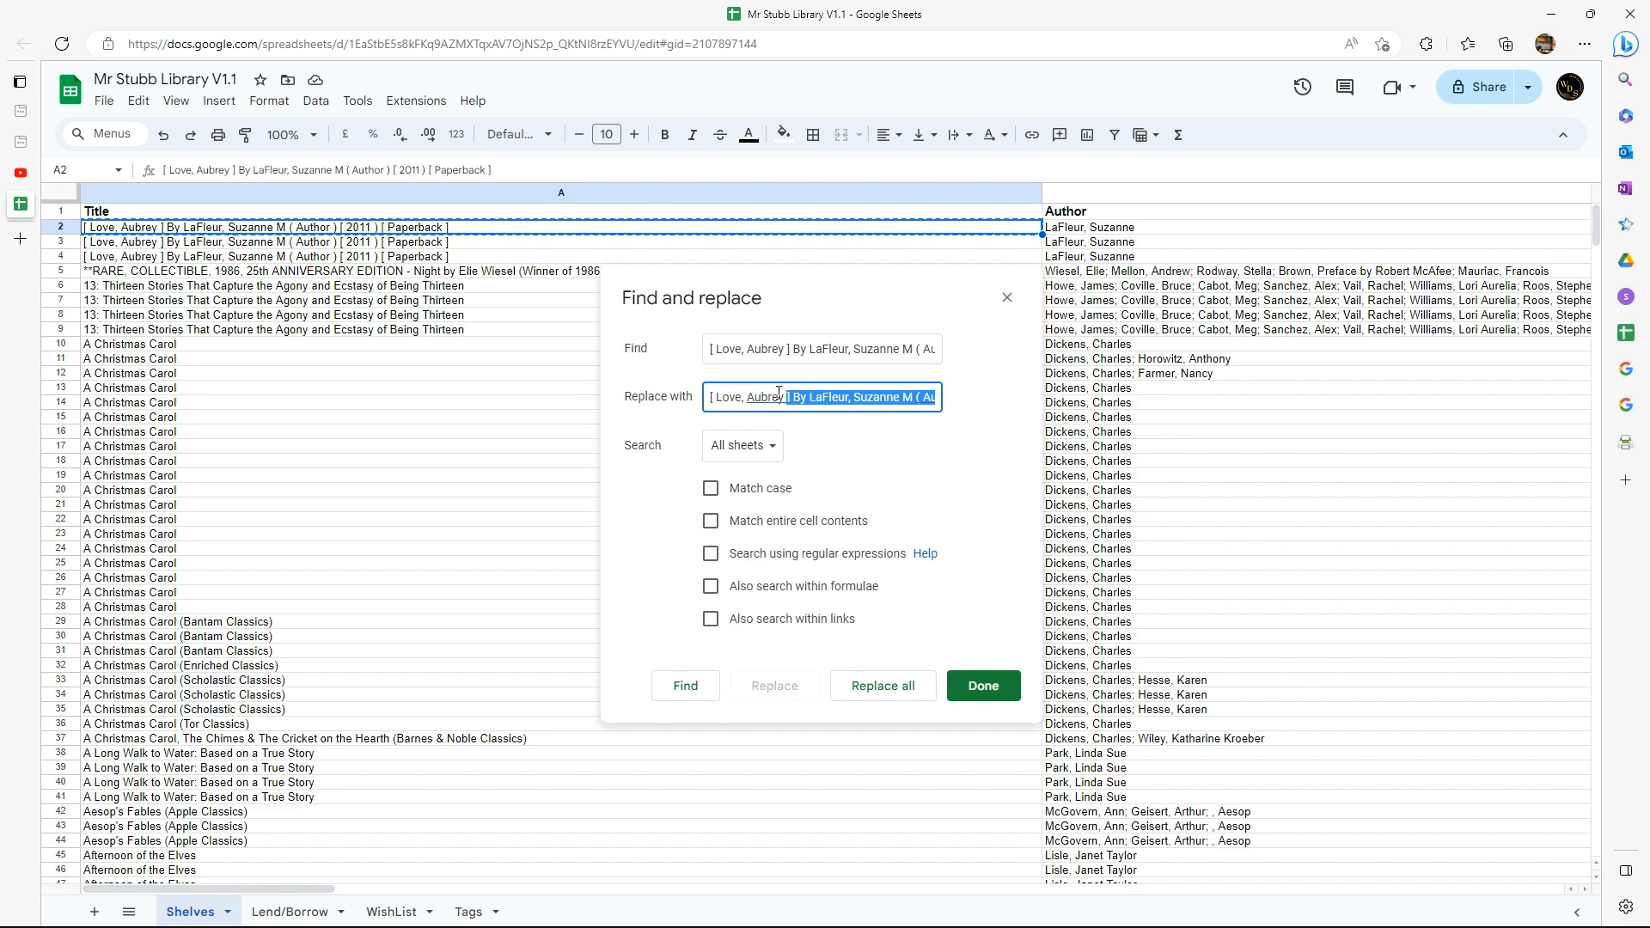
key("BackSpace")
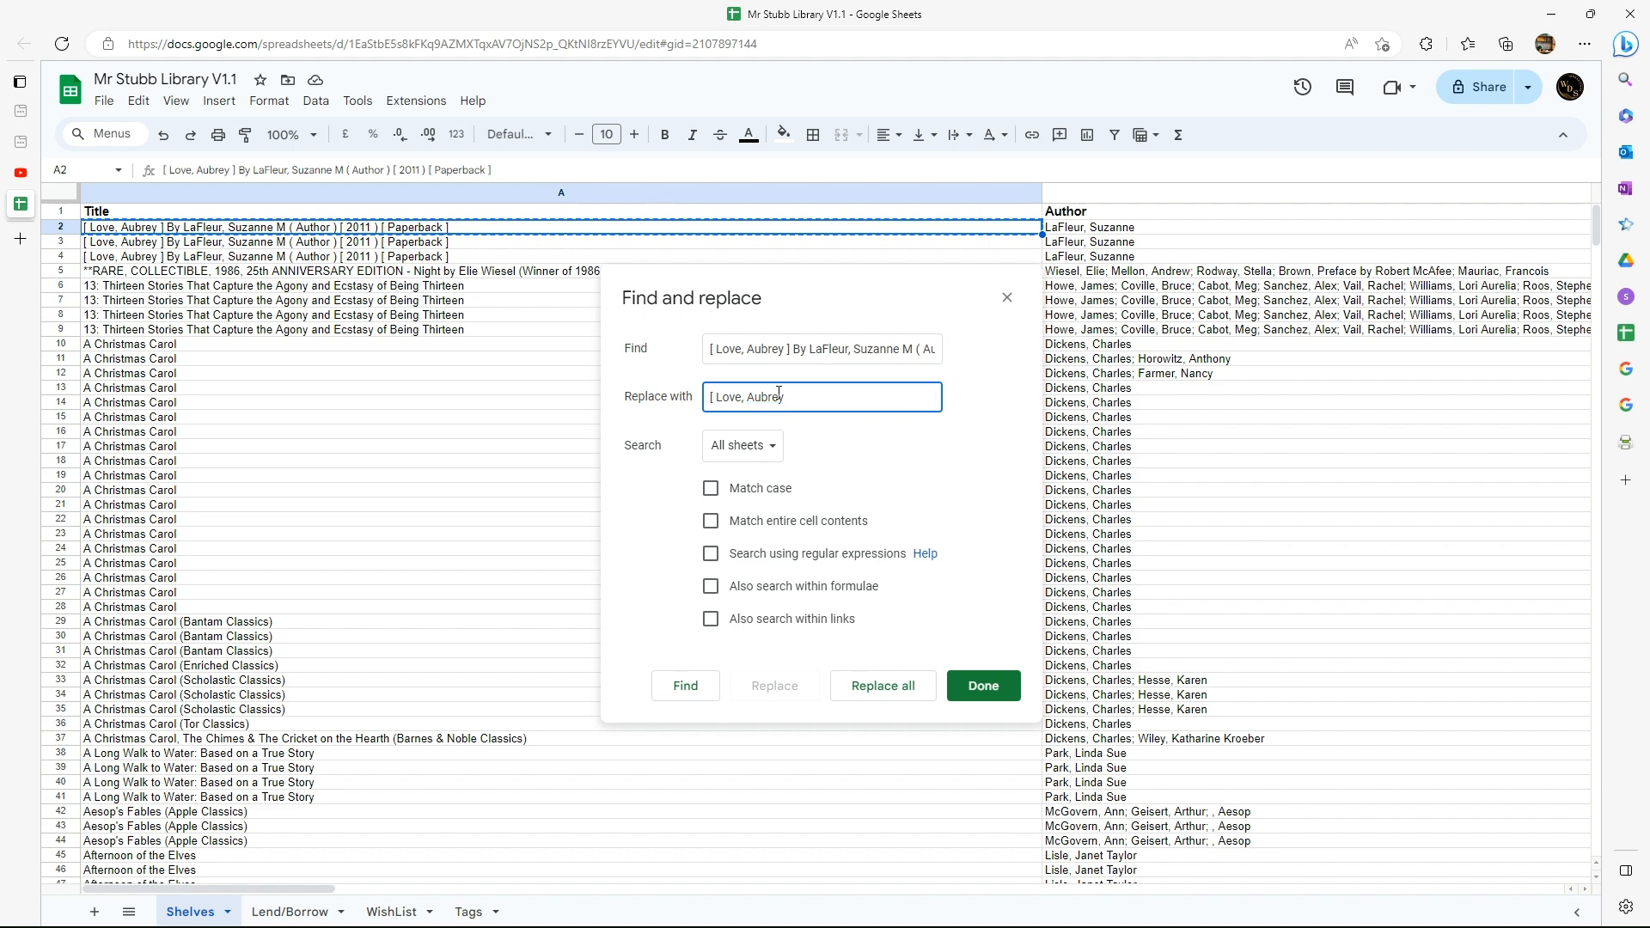
key("Delete")
key("Delete")
left_click(881, 692)
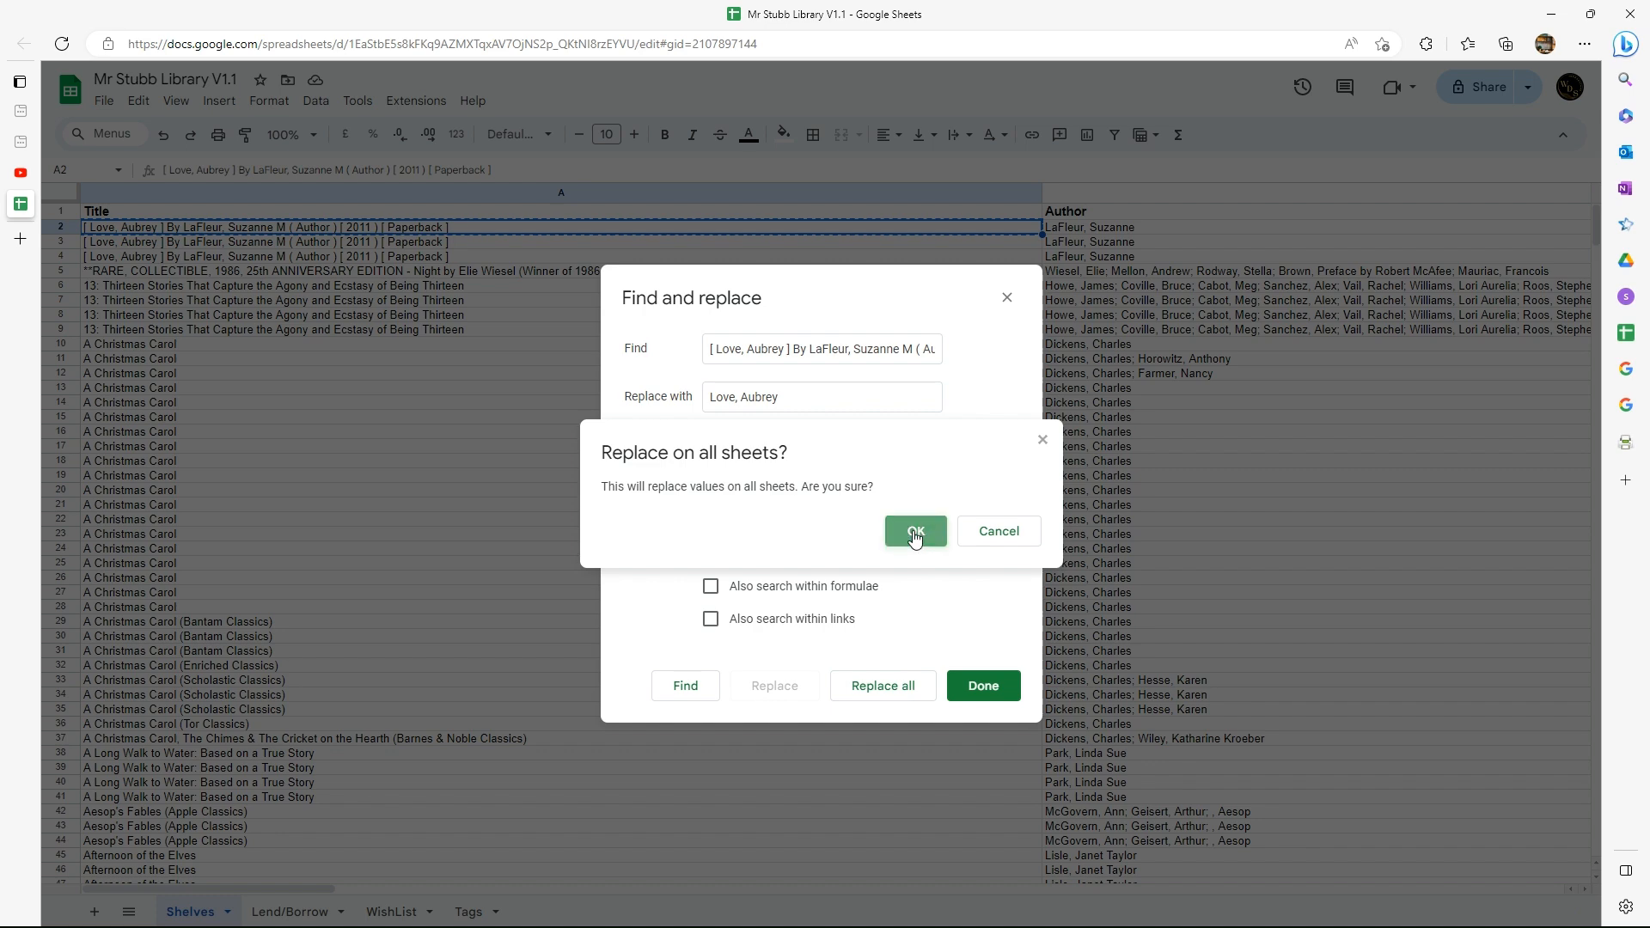
left_click(915, 531)
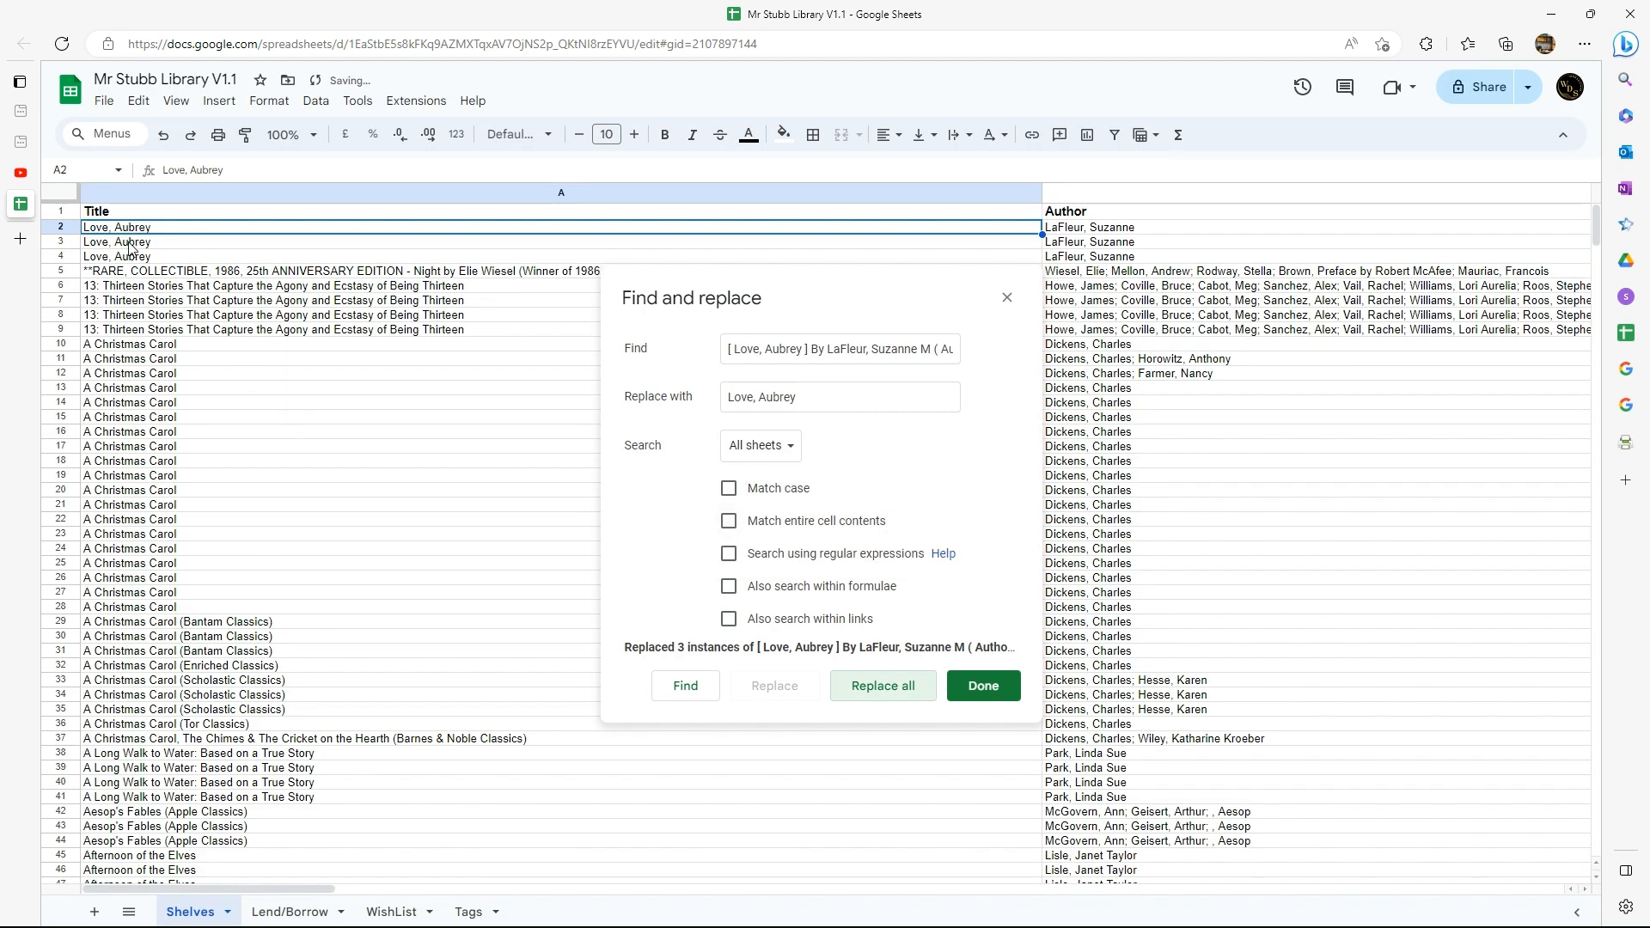
Copy the "**RARE, COLLECTIBLE, 1986" title from A5 into both the search text and the replacement text
right_click(397, 271)
left_click(425, 316)
key("ctrl+v")
key("BackSpace")
key("BackSpace")
key("BackSpace")
key("BackSpace")
key("BackSpace")
key("BackSpace")
key("BackSpace")
double_click(746, 350)
key("ctrl+v")
triple_click(758, 397)
key("ctrl+v")
Trim the replacement text to "Night" and replace all matches of the A5 title
left_click_drag(762, 398, 1120, 404)
key("BackSpace")
key("BackSpace")
key("BackSpace")
key("BackSpace")
key("BackSpace")
key("BackSpace")
key("BackSpace")
key("BackSpace")
key("BackSpace")
key("BackSpace")
key("BackSpace")
key("BackSpace")
key("BackSpace")
key("BackSpace")
key("BackSpace")
key("BackSpace")
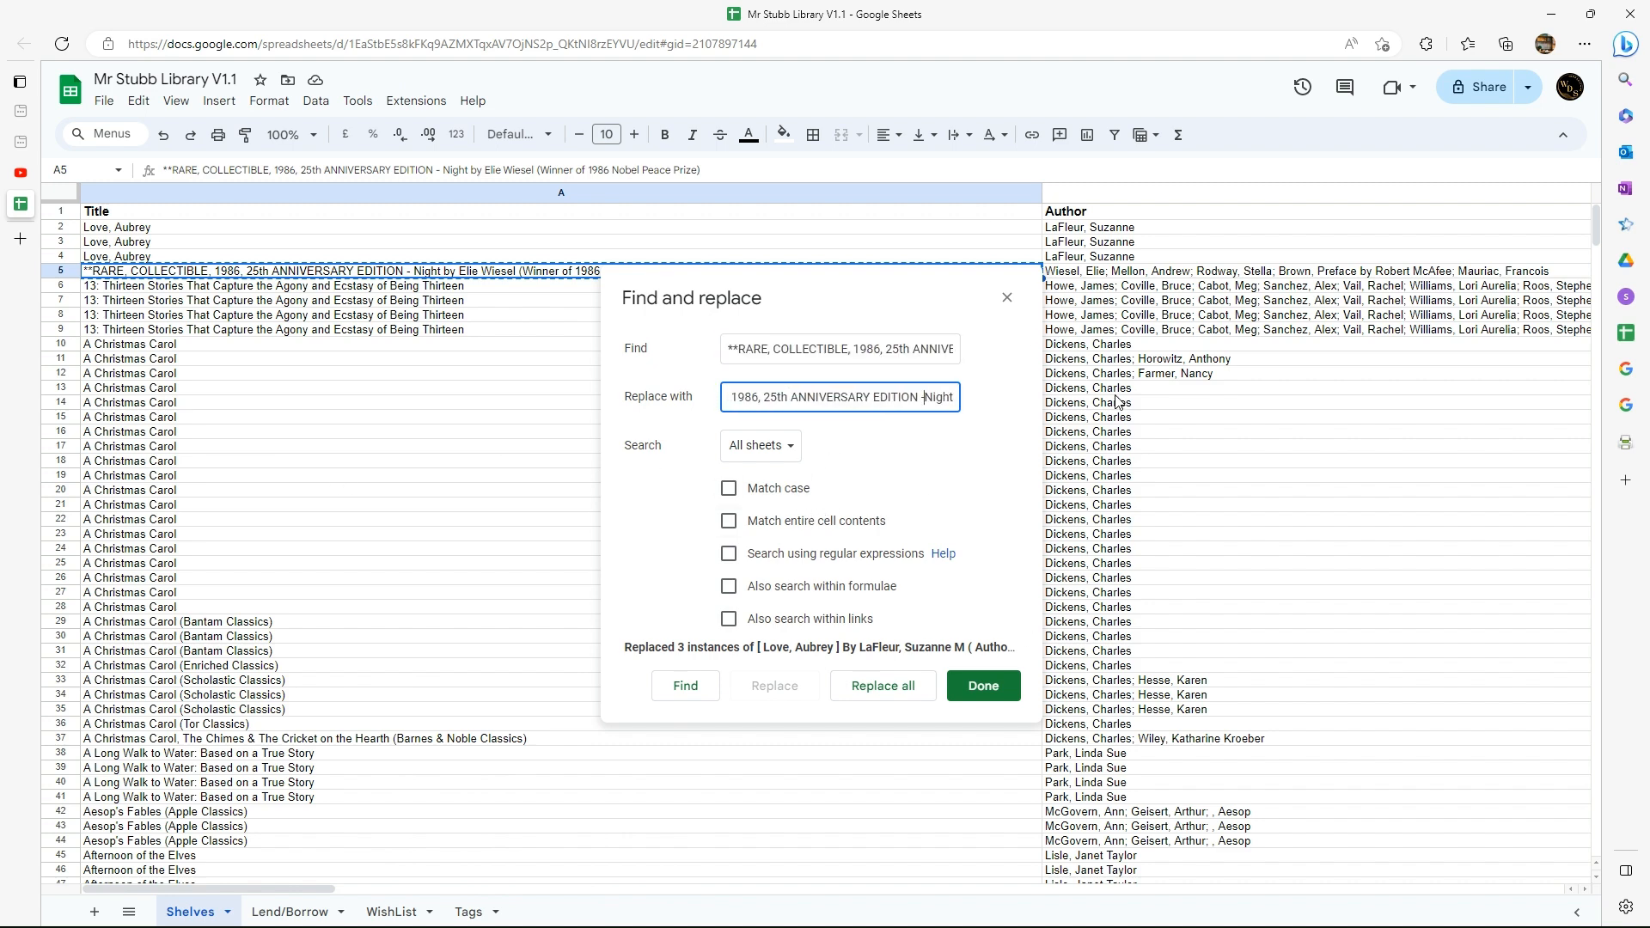
left_click_drag(922, 398, 687, 400)
key("BackSpace")
left_click(887, 690)
triple_click(817, 350)
left_click(888, 691)
Copy the A37 title ending in "(Barnes & Noble Classics)" into both the search text and the replacement text
scroll(230, 324, "down", 4)
left_click(318, 416)
left_click(348, 430)
key("ctrl+c")
triple_click(774, 354)
key("ctrl+v")
triple_click(770, 396)
key("ctrl+v")
Trim the replacement text to "A Christmas Carol, The Chimes & The Cricket on the Hearth" and replace all matches
key("BackSpace")
key("BackSpace")
key("BackSpace")
key("BackSpace")
key("BackSpace")
key("BackSpace")
key("BackSpace")
key("BackSpace")
key("BackSpace")
key("BackSpace")
key("BackSpace")
key("BackSpace")
key("BackSpace")
key("BackSpace")
key("BackSpace")
key("BackSpace")
key("BackSpace")
key("BackSpace")
key("BackSpace")
key("BackSpace")
left_click(885, 687)
Copy further overlong titles from lower in the Title column into the Find and replace search text
scroll(344, 507, "down", 2)
left_click(343, 487)
scroll(344, 487, "down", 3)
left_click(344, 473)
key("ctrl+c")
triple_click(775, 350)
left_click(332, 505)
scroll(251, 565, "down", 6)
left_click(344, 463)
scroll(361, 429, "down", 2)
right_click(402, 259)
left_click(445, 307)
triple_click(774, 350)
key("ctrl+v")
triple_click(770, 398)
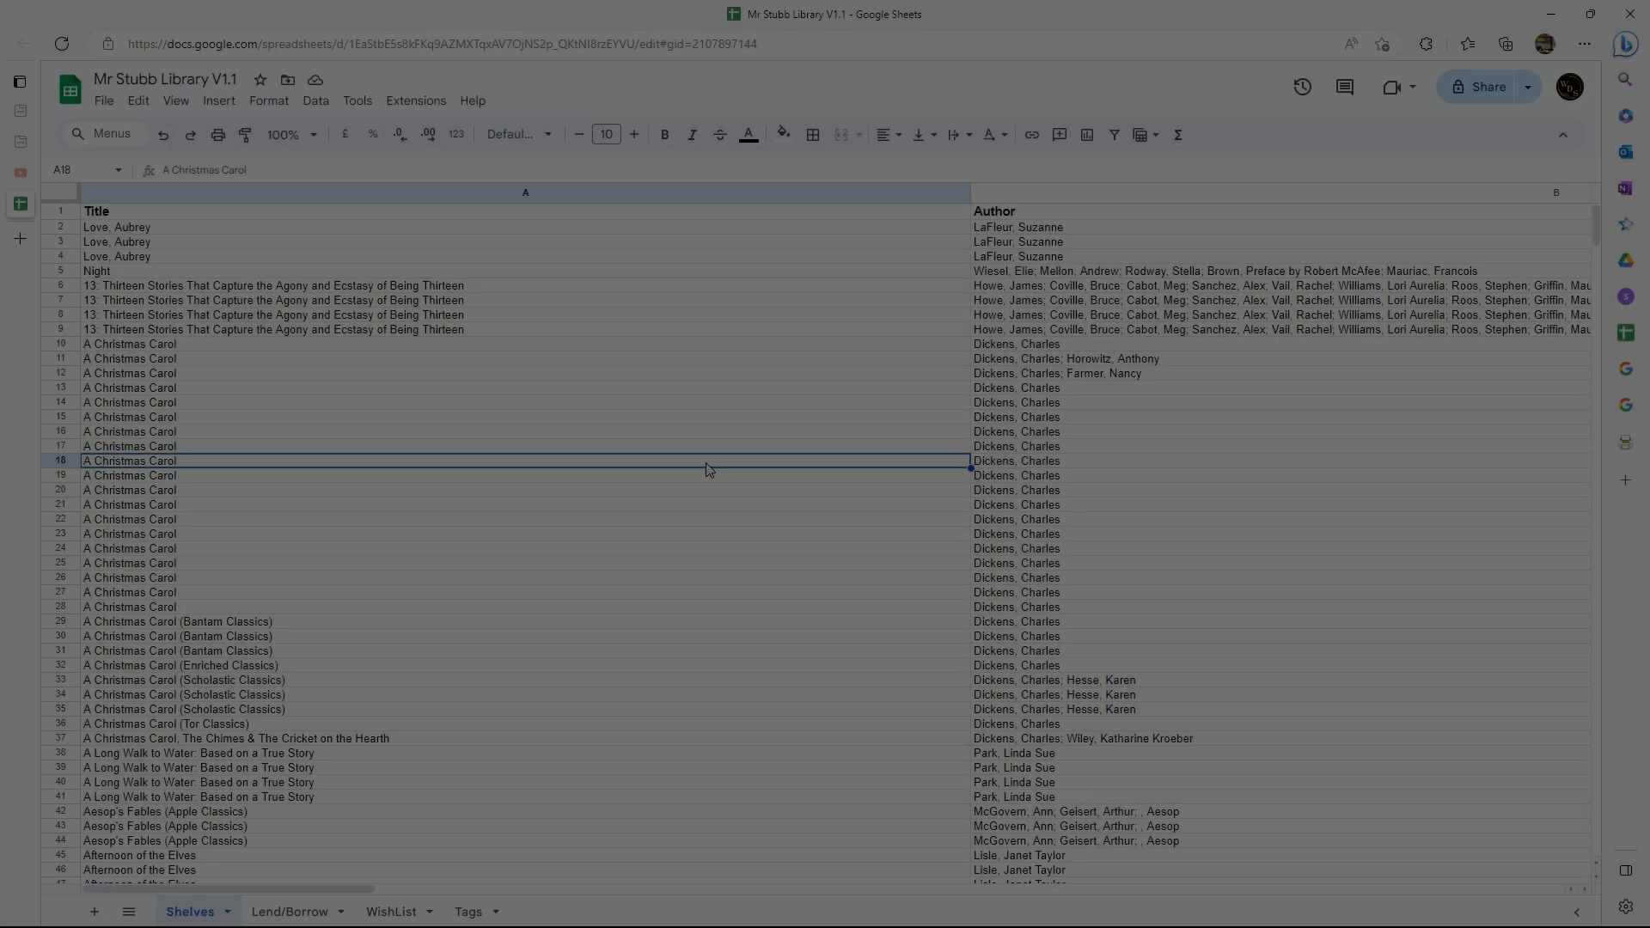
Delete all unneeded Shelves columns, including Publisher, Published Date, Format, Language, ISBN, Page Read, Item Url, Price, Added Date, Copy Index, reading dates and Settings
scroll(525, 439, "right", 15)
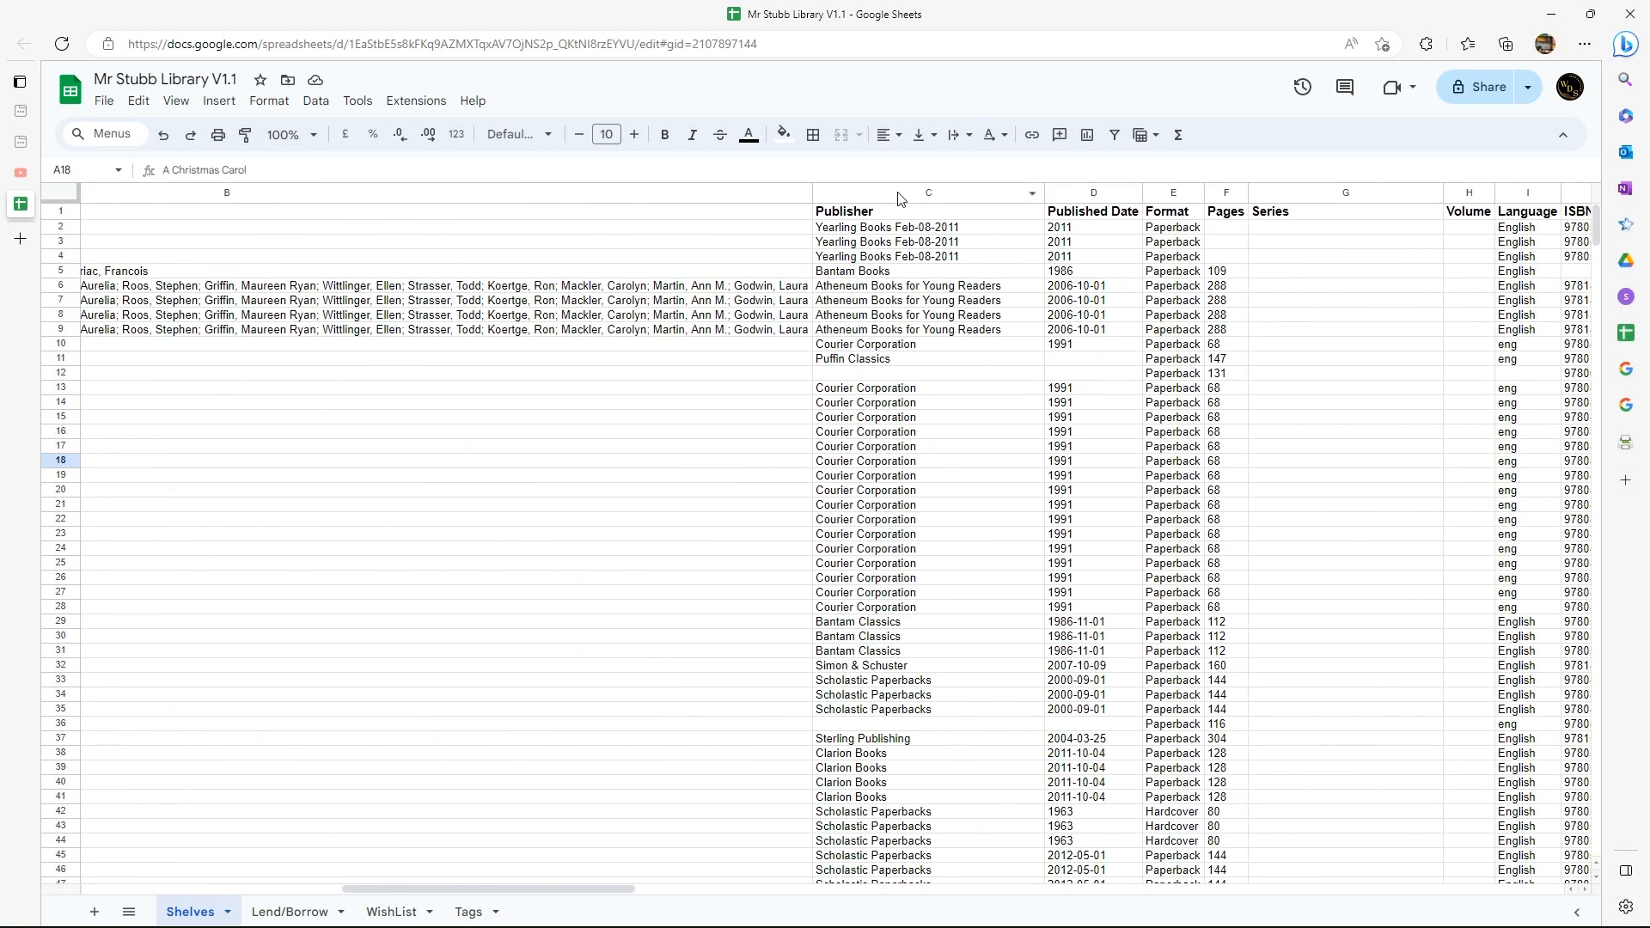
left_click(898, 194)
left_click(1088, 195, "ctrl")
left_click(1171, 195, "ctrl")
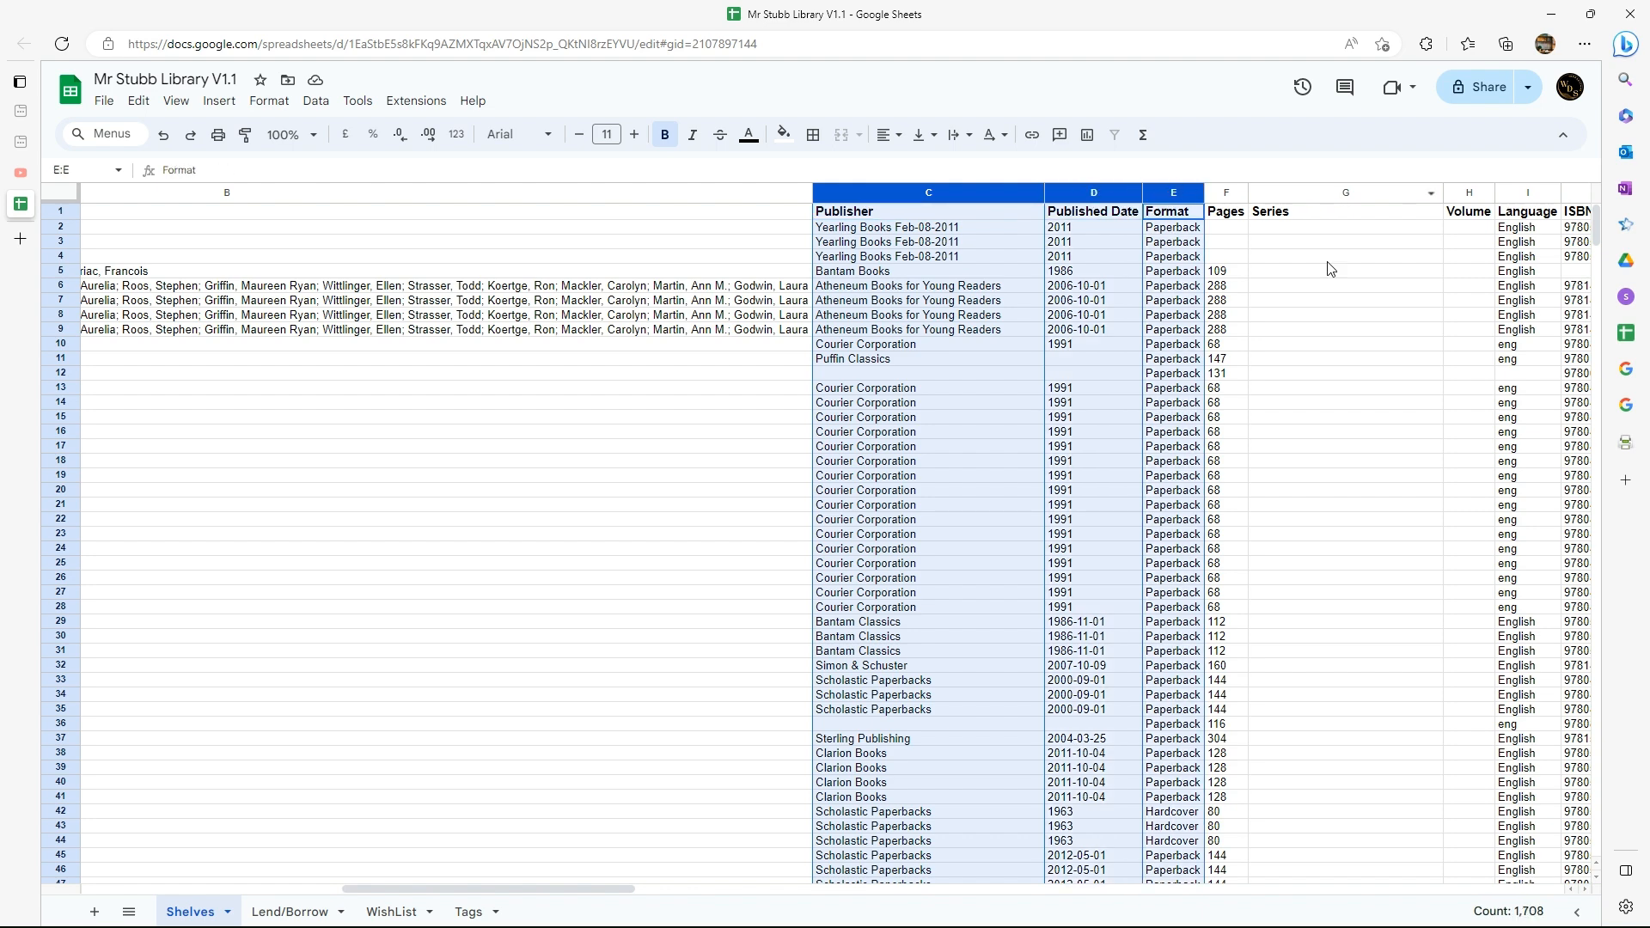
scroll(1290, 202, "right", 7)
left_click(933, 193, "ctrl")
left_click(1022, 194, "ctrl")
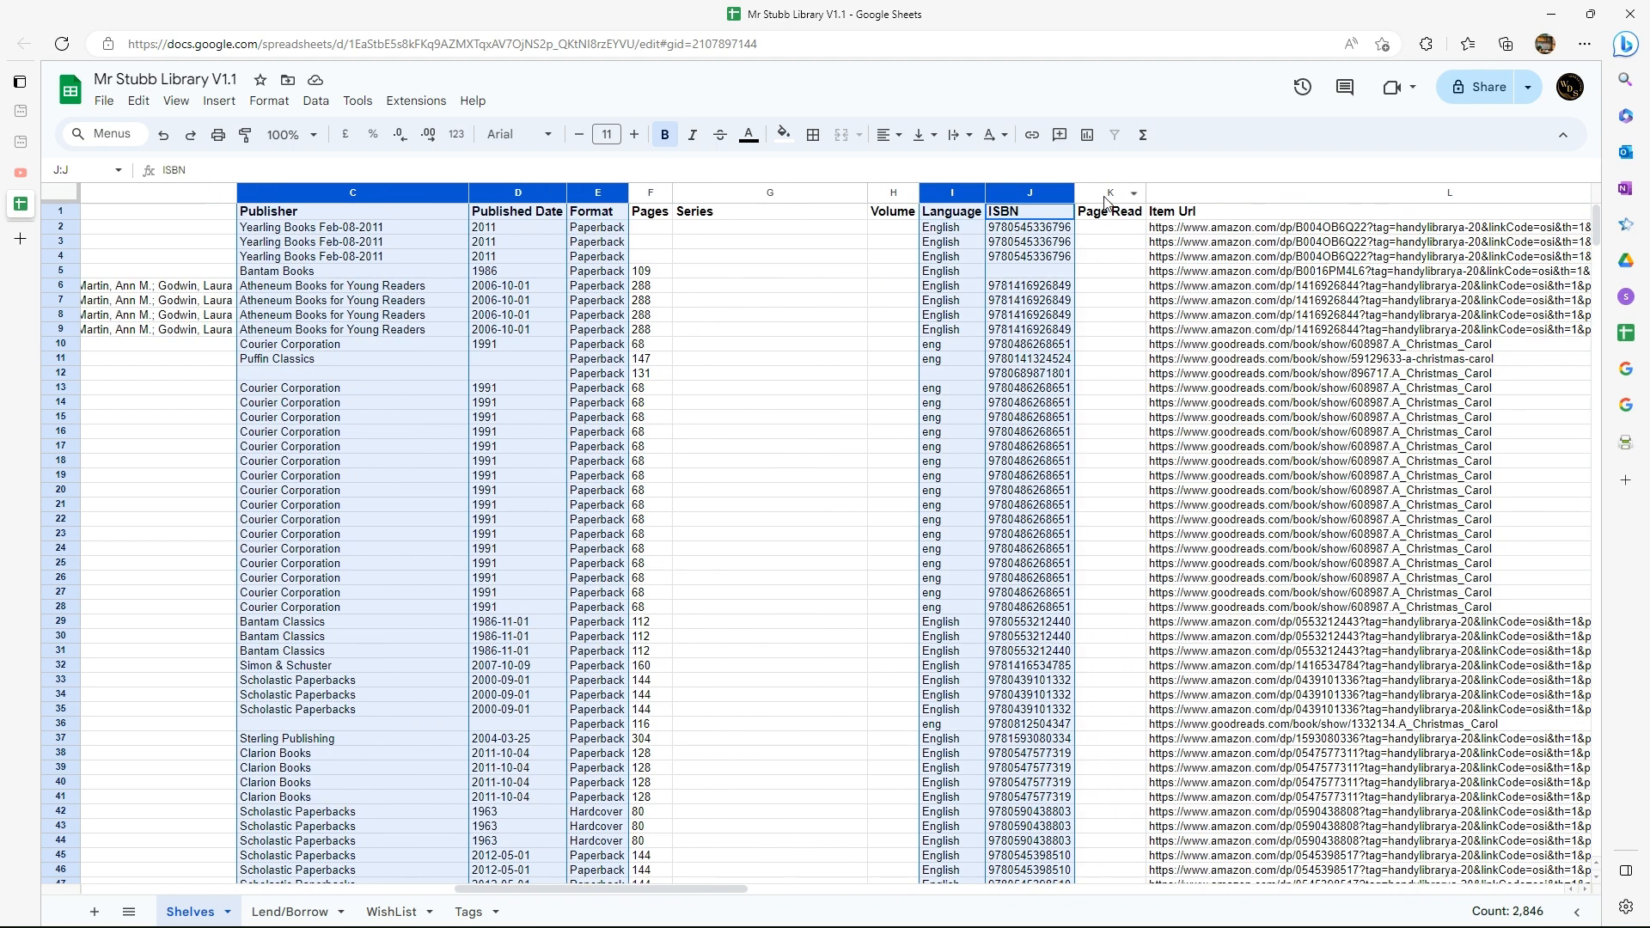
left_click(1108, 194, "ctrl")
left_click(1200, 194, "ctrl")
scroll(1186, 263, "right", 10)
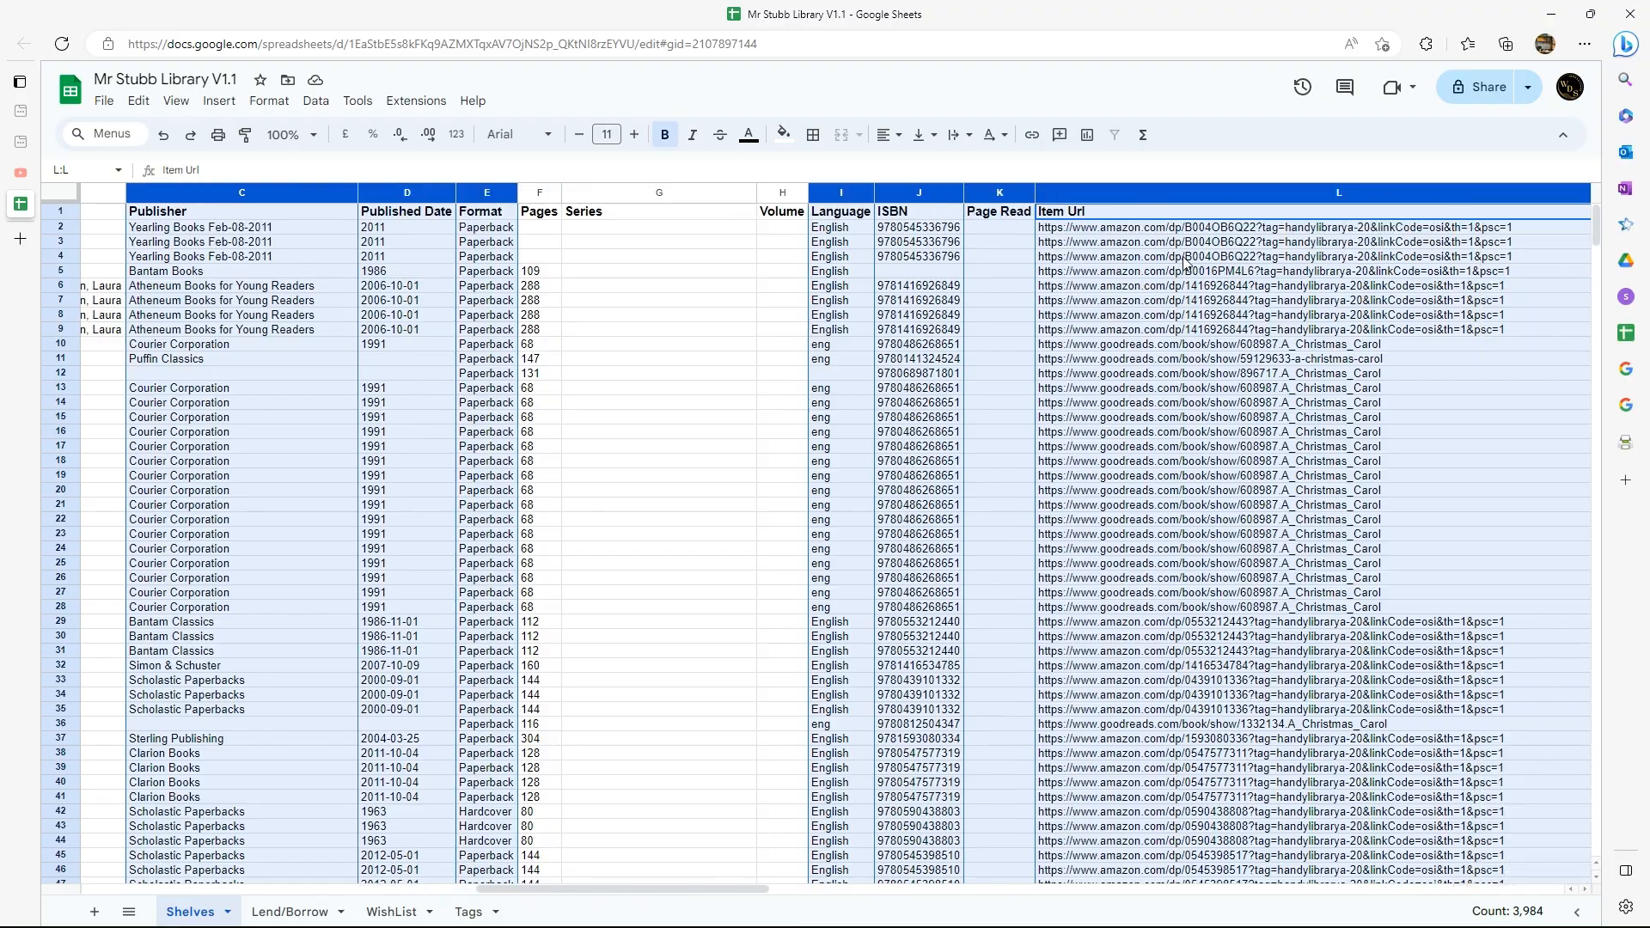
left_click(918, 194, "ctrl")
left_click(1126, 195, "ctrl")
scroll(1130, 324, "right", 15)
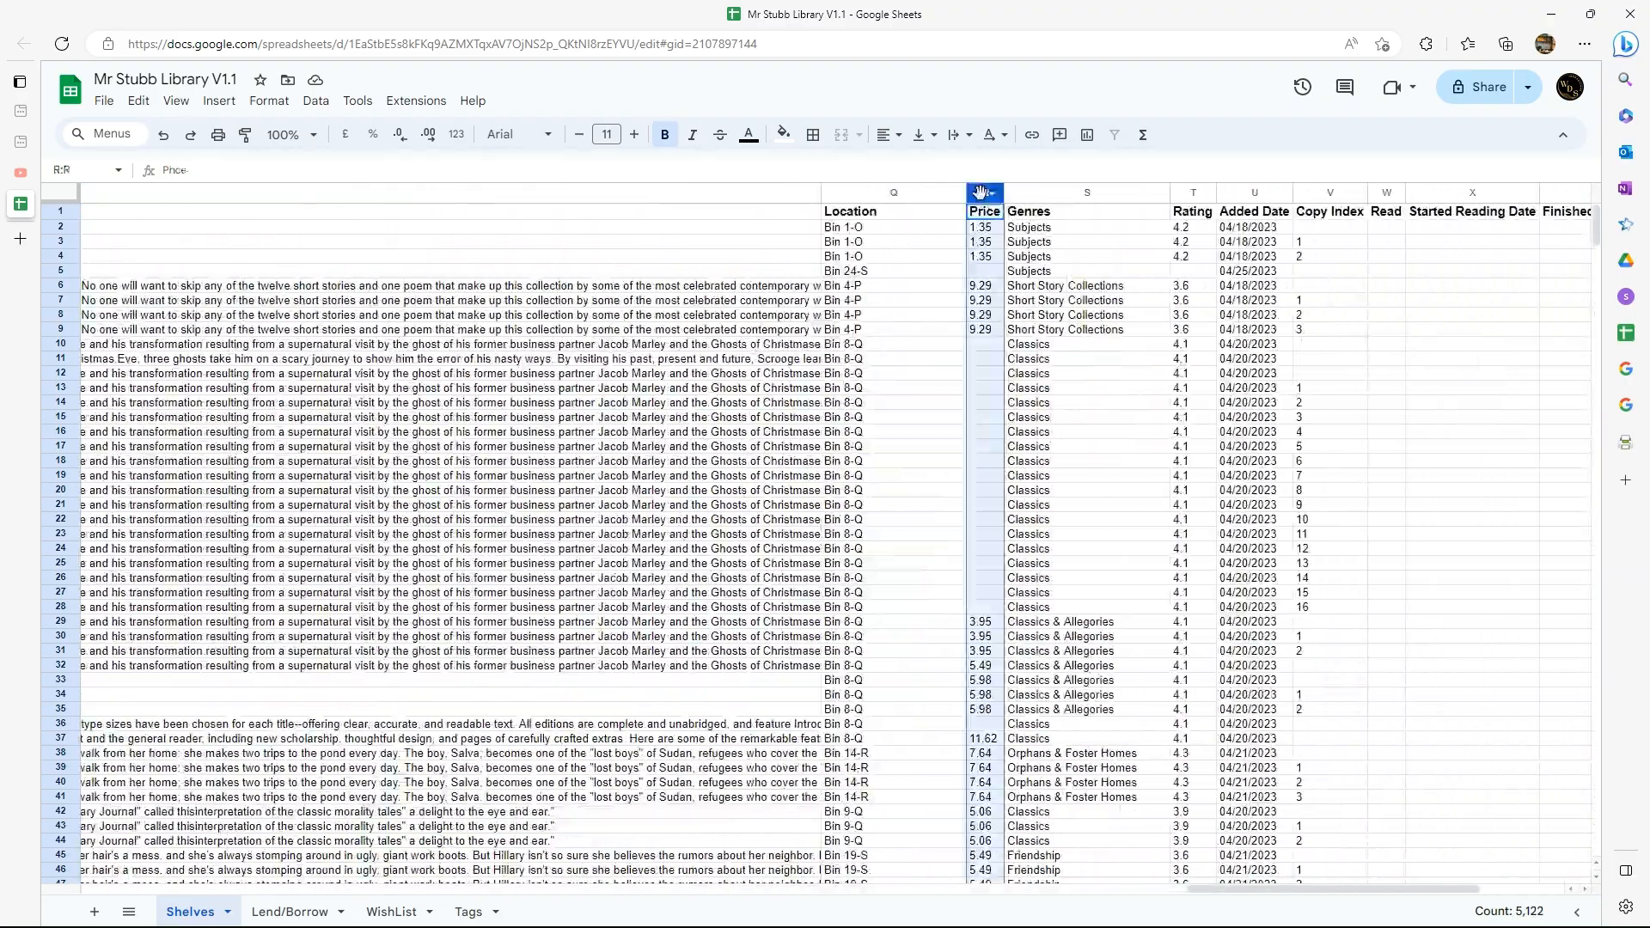
left_click(986, 194, "ctrl")
scroll(986, 258, "right", 6)
left_click(841, 194, "ctrl")
left_click_drag(909, 193, 1203, 193)
left_click_drag(1345, 198, 1409, 195)
left_click(1559, 195, "ctrl")
right_click(1557, 194)
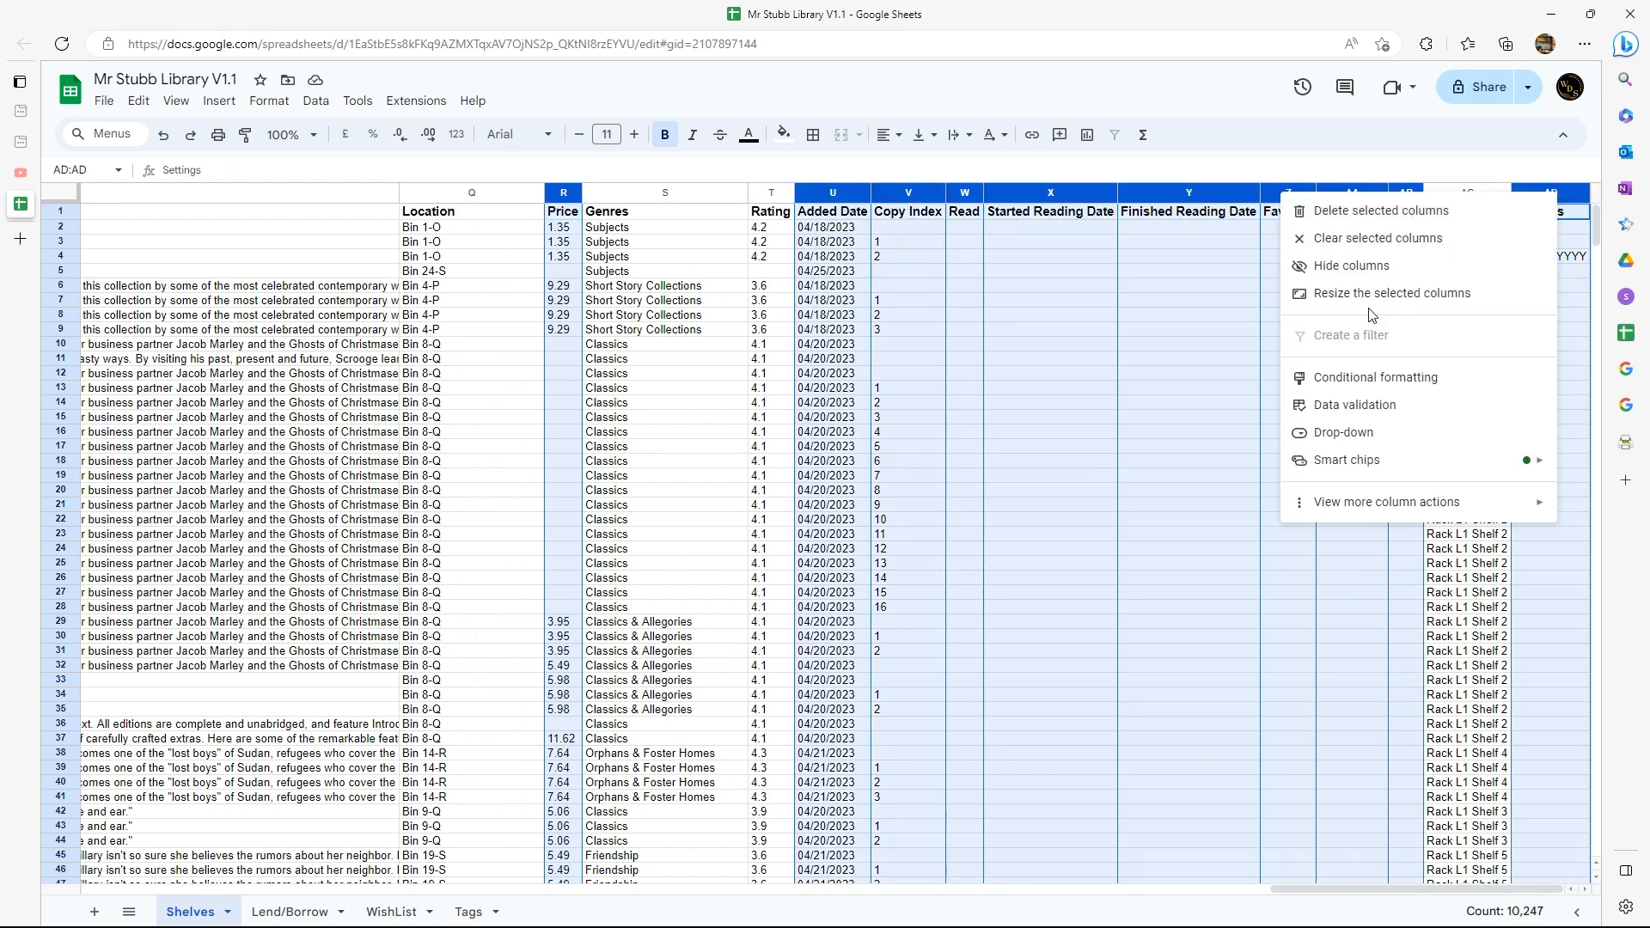
left_click(1375, 210)
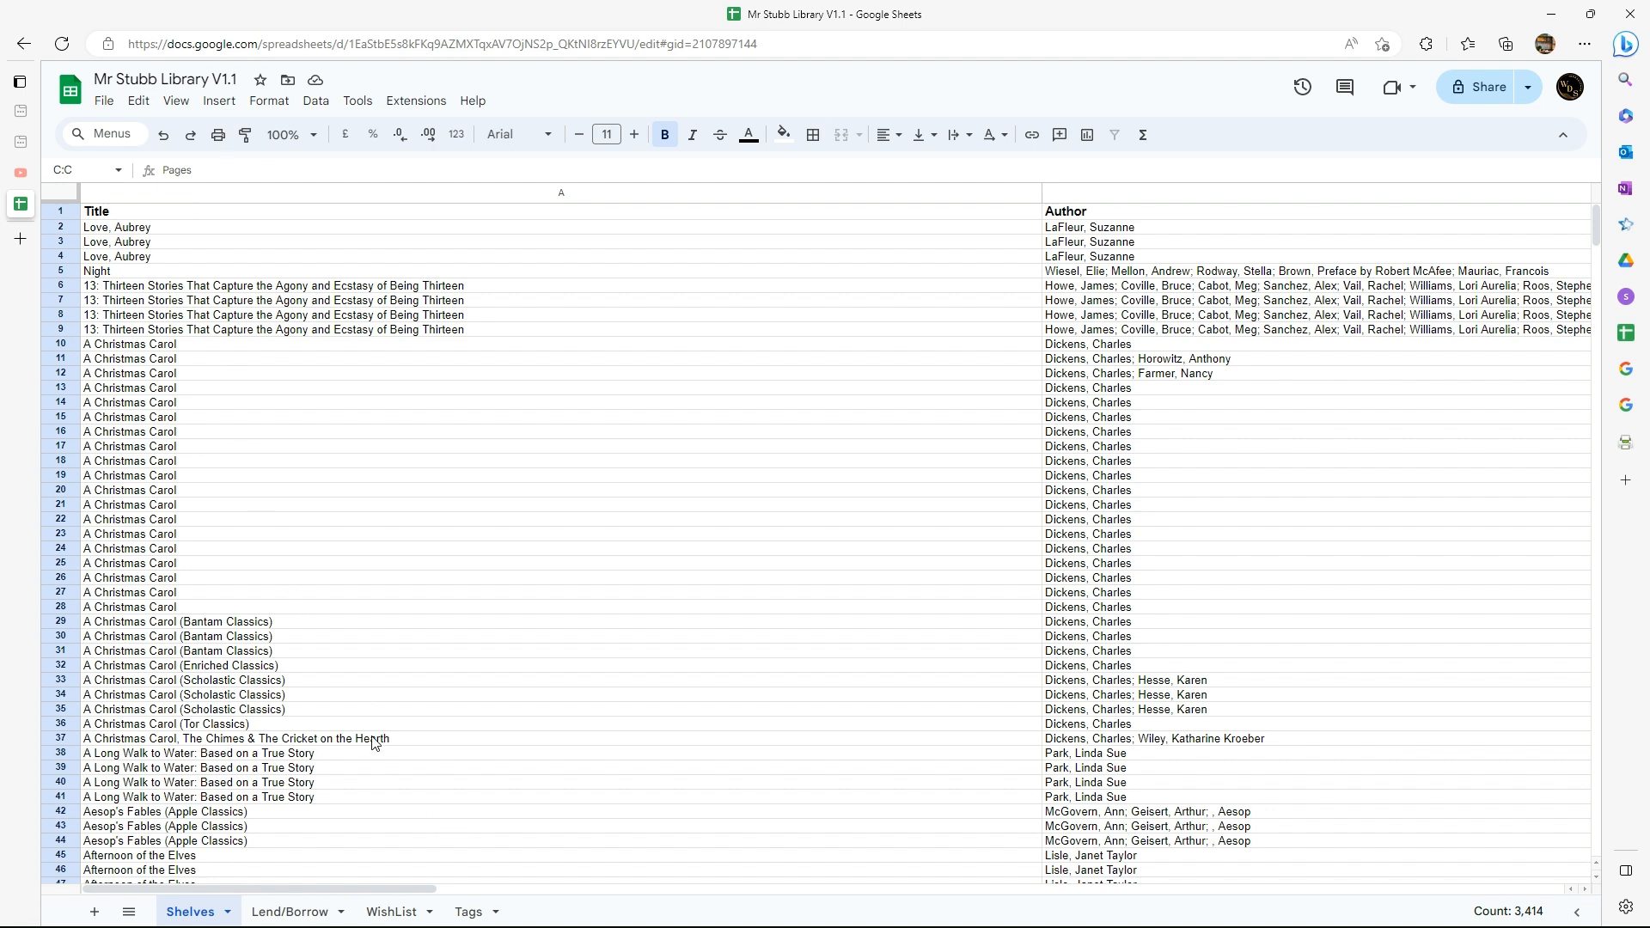
Add a new sheet and name it Basic Info
left_click(95, 913)
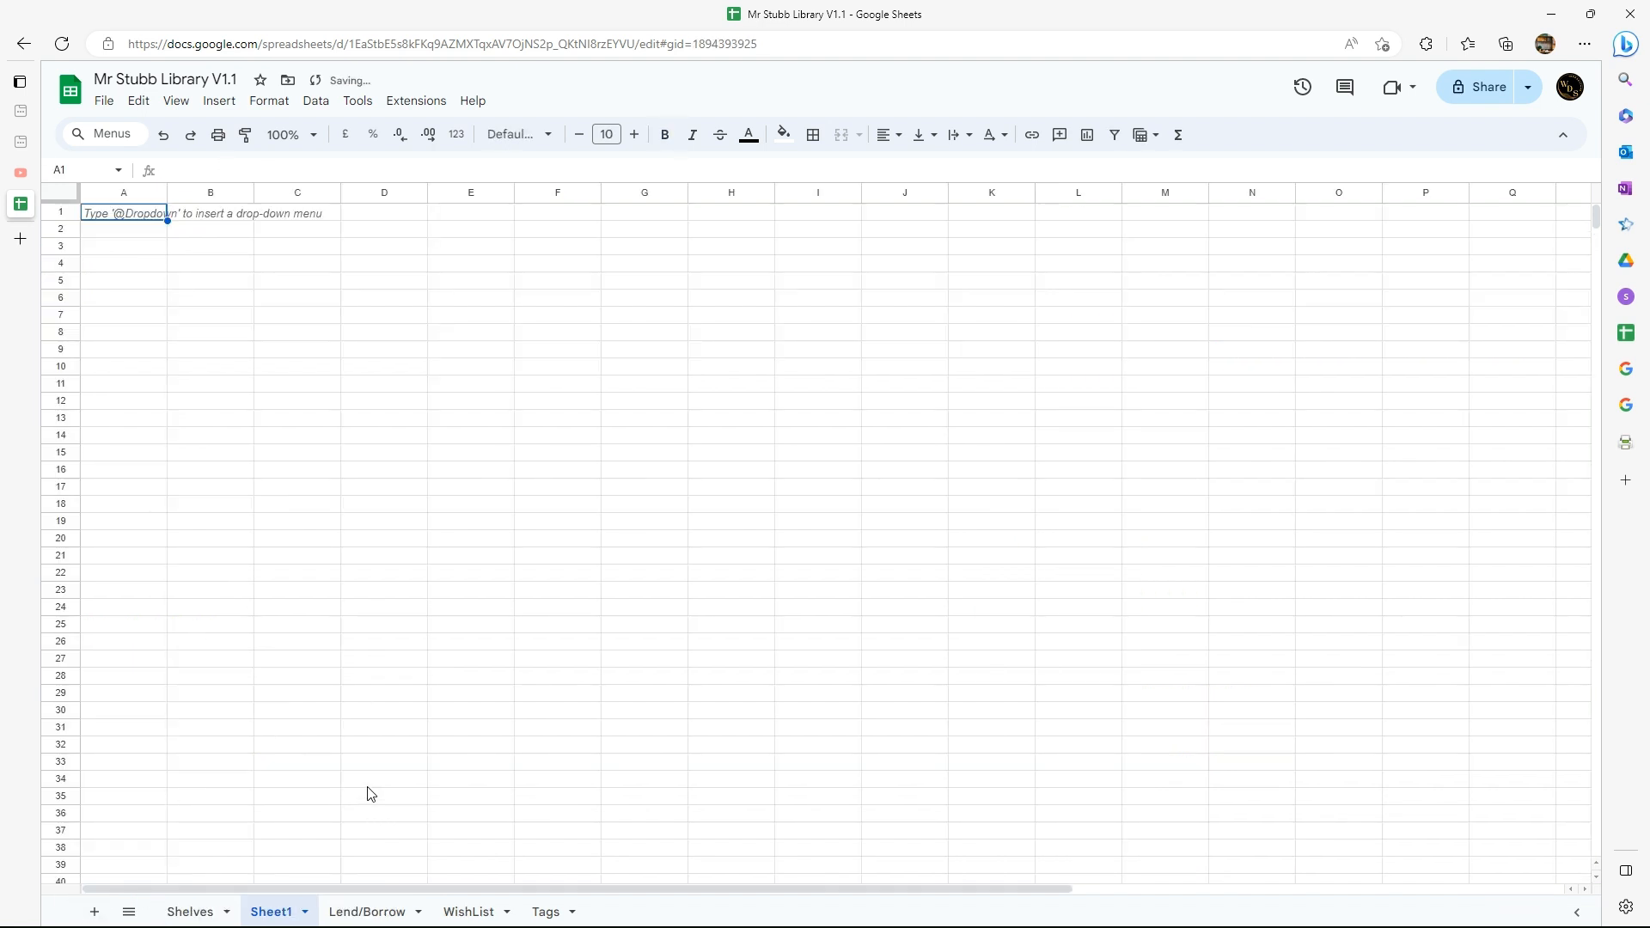
right_click(267, 917)
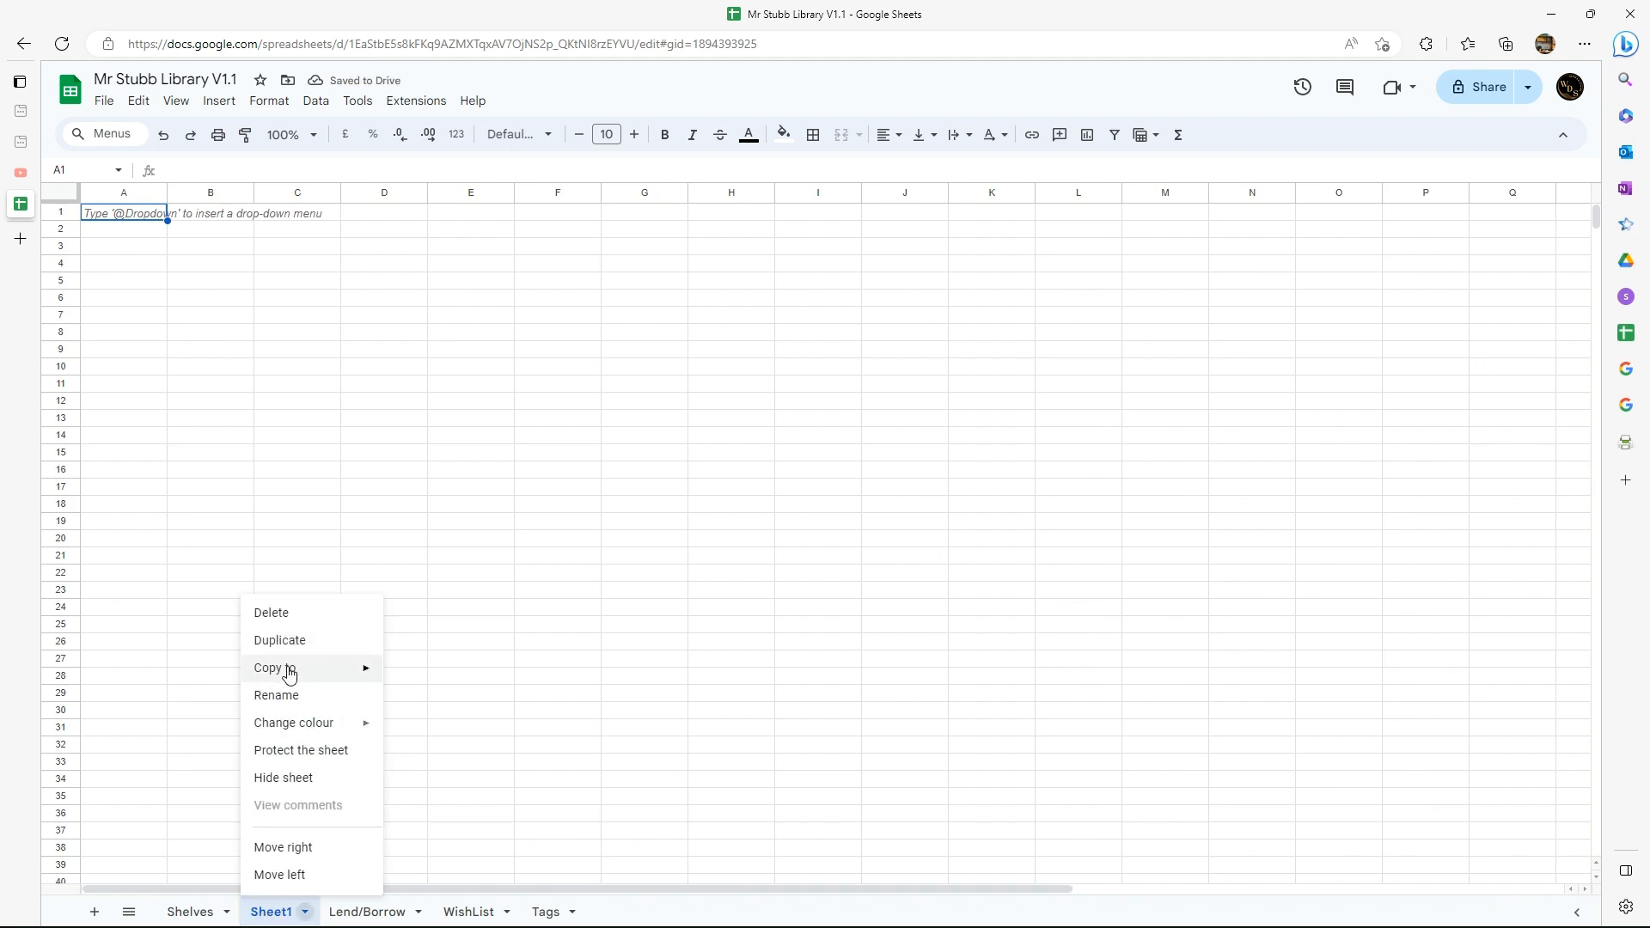
left_click(286, 697)
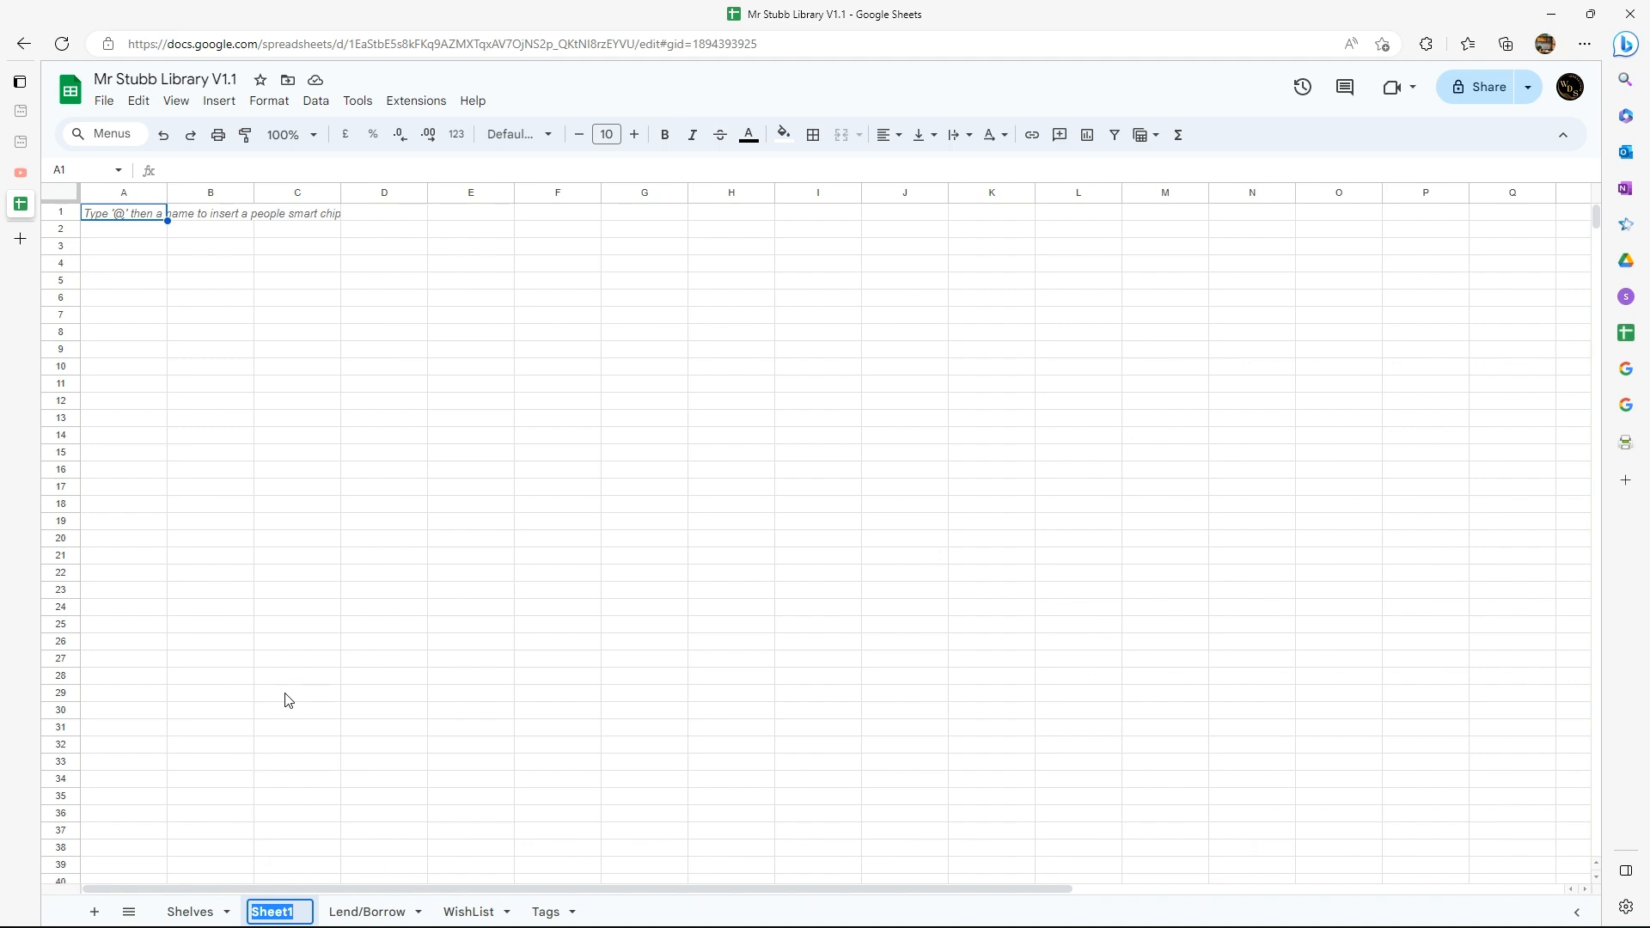
type("Basic Info")
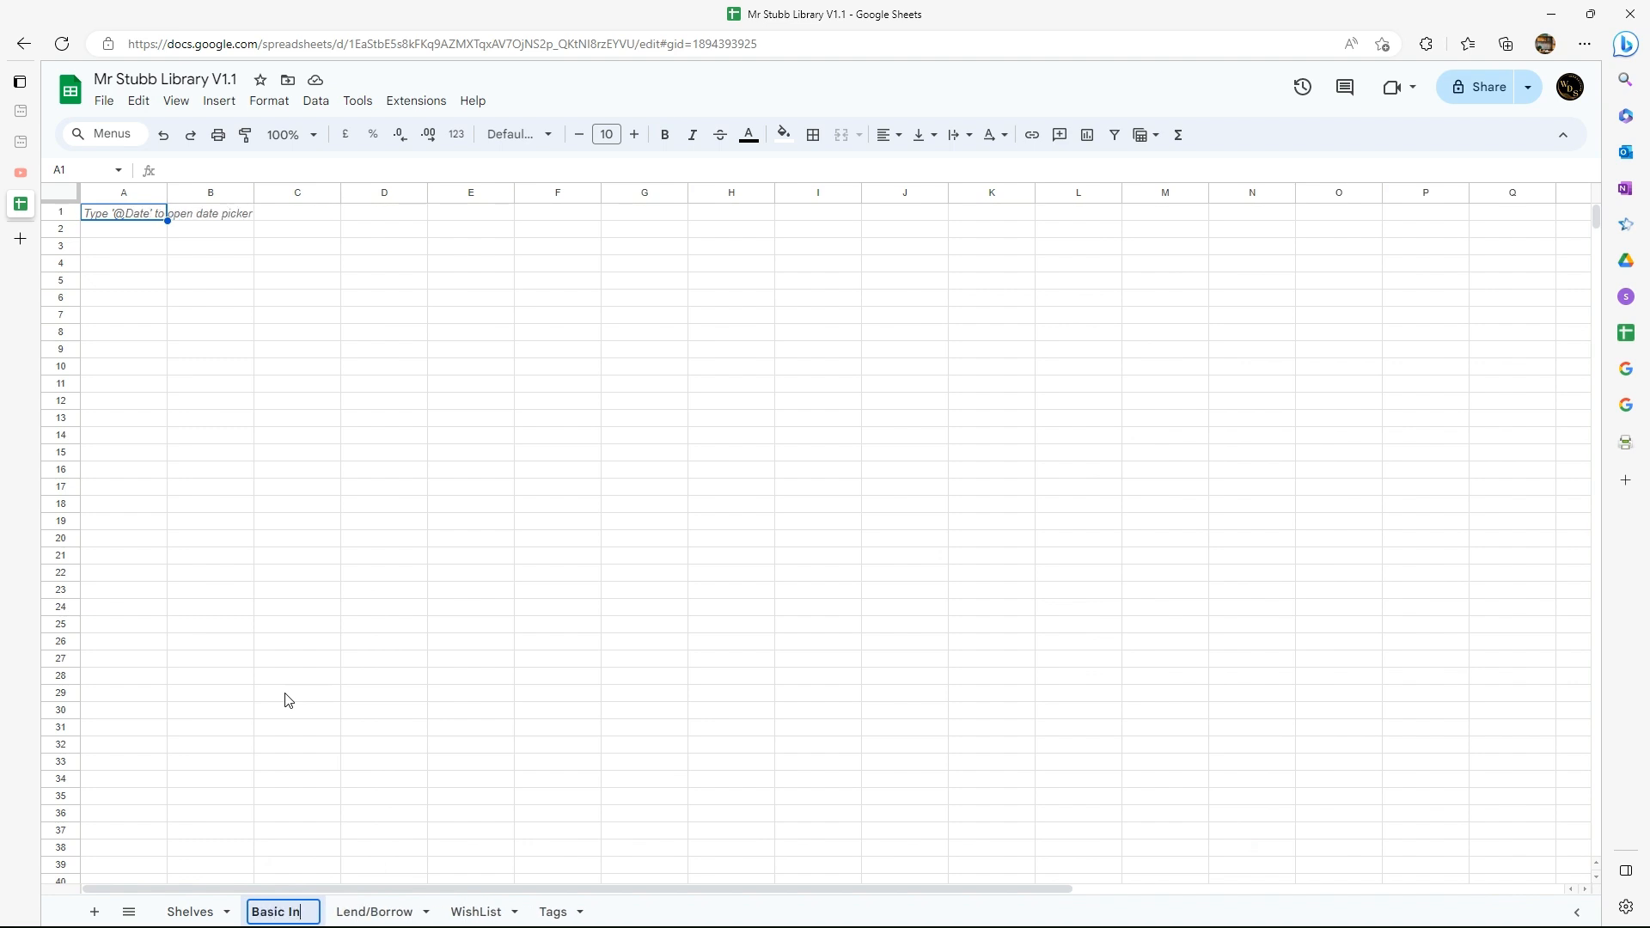
key("Return")
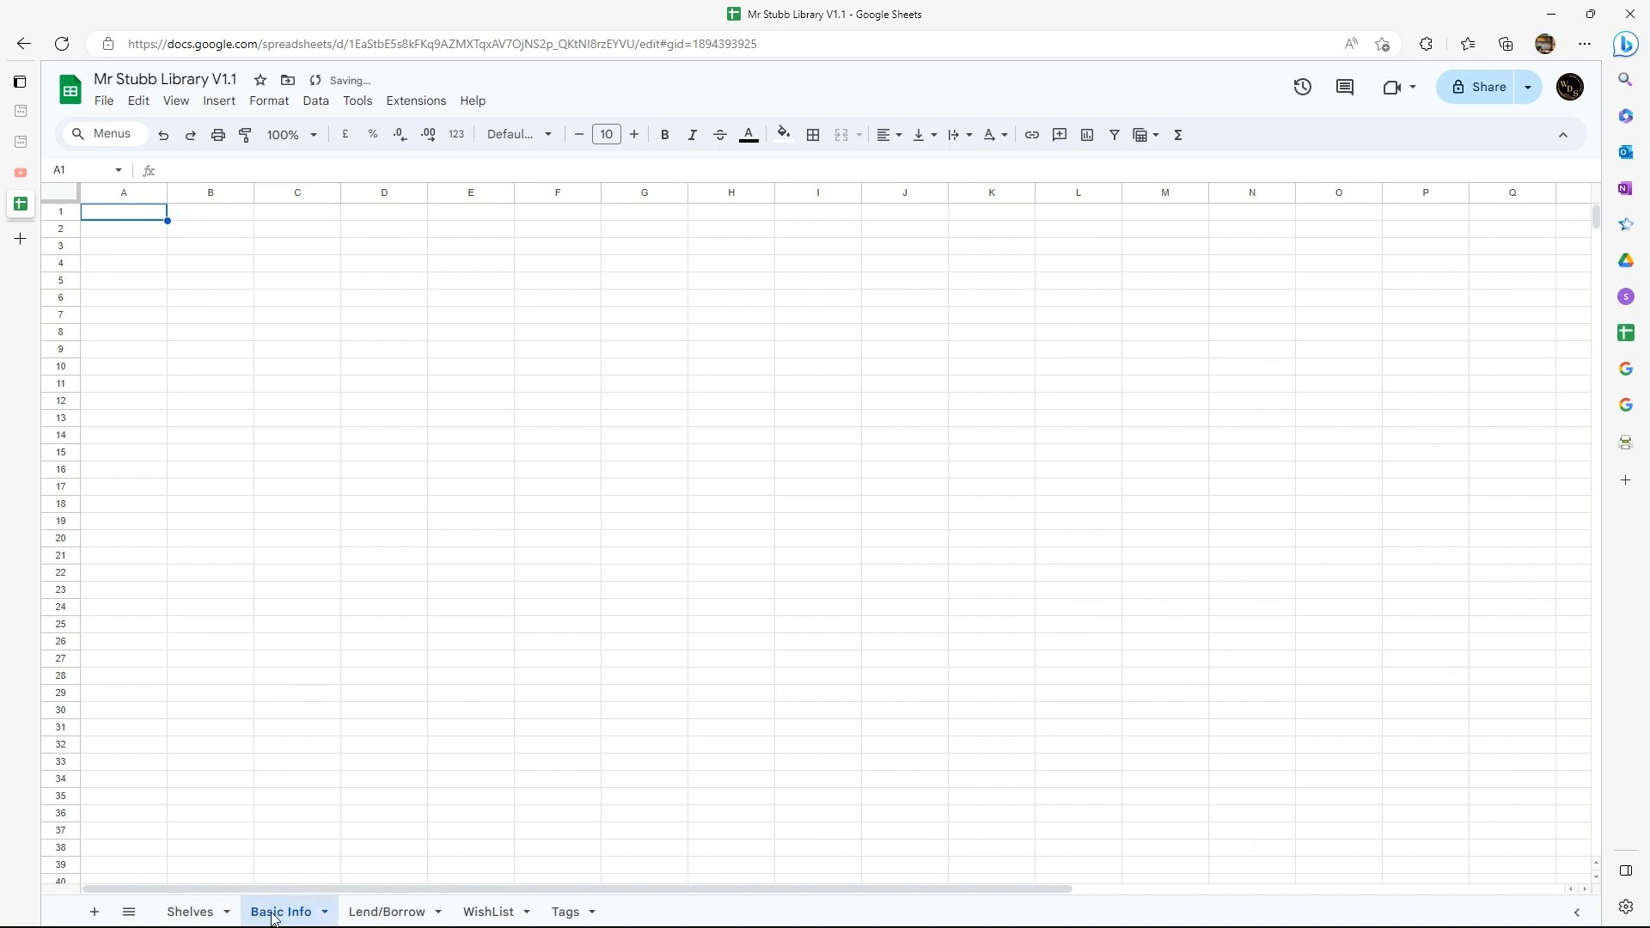
Copy the whole Title column from the Shelves sheet and paste it into Basic Info starting at A1
left_click(190, 912)
left_click(160, 191)
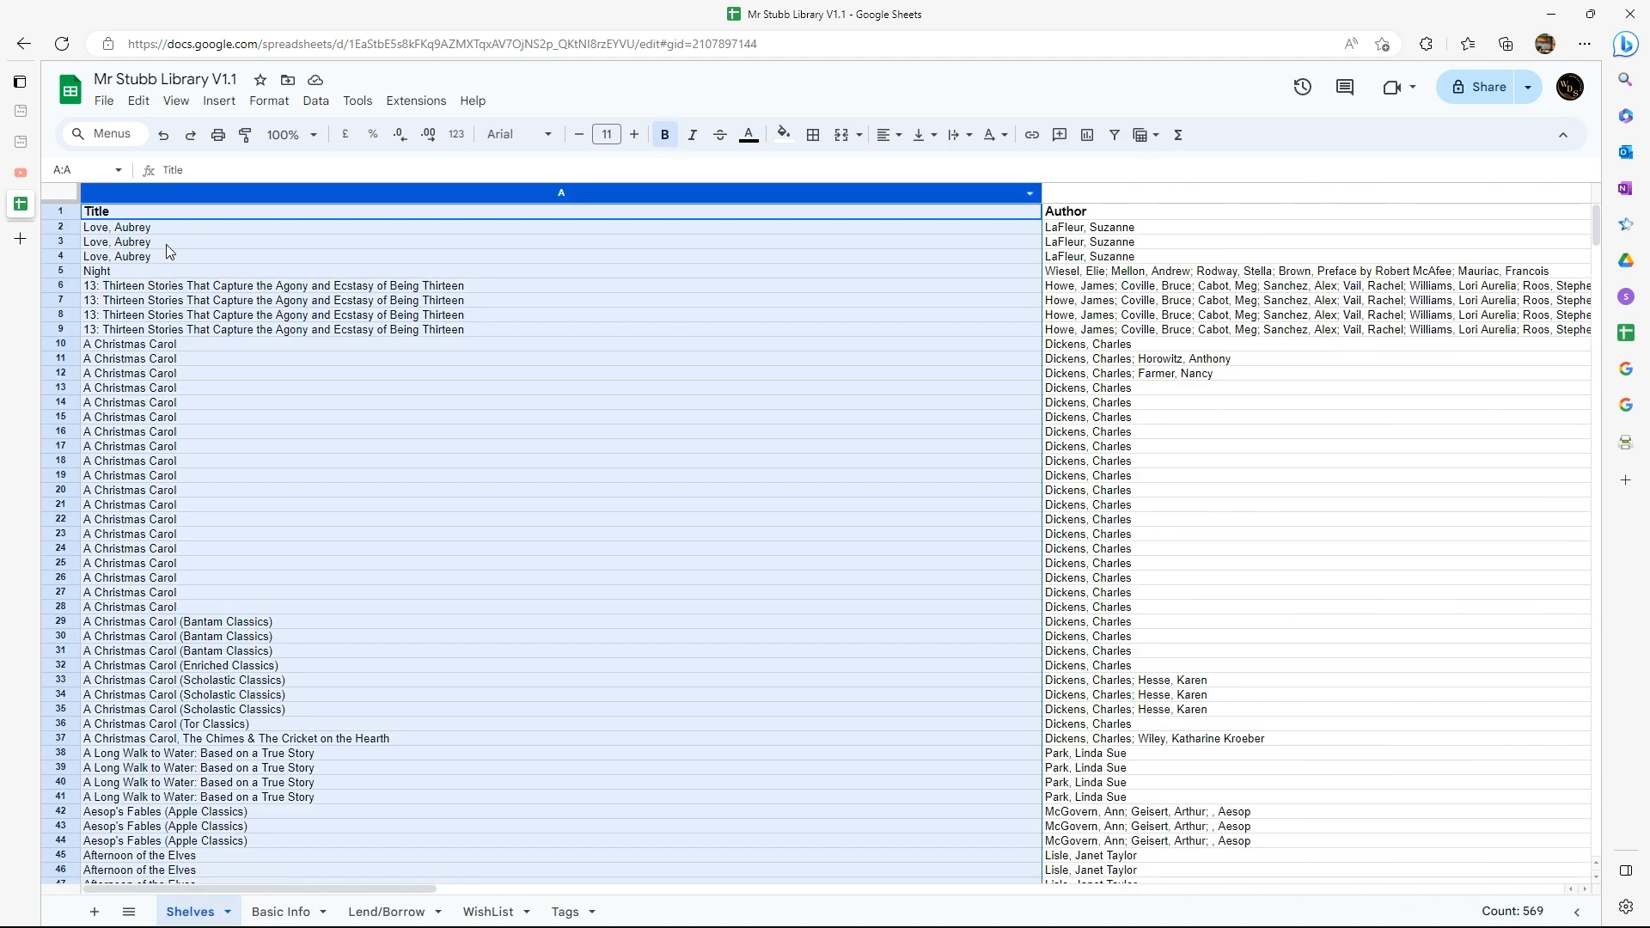
scroll(189, 545, "down", 15)
scroll(189, 545, "up", 15)
scroll(189, 545, "down", 20)
scroll(189, 545, "up", 20)
right_click(338, 193)
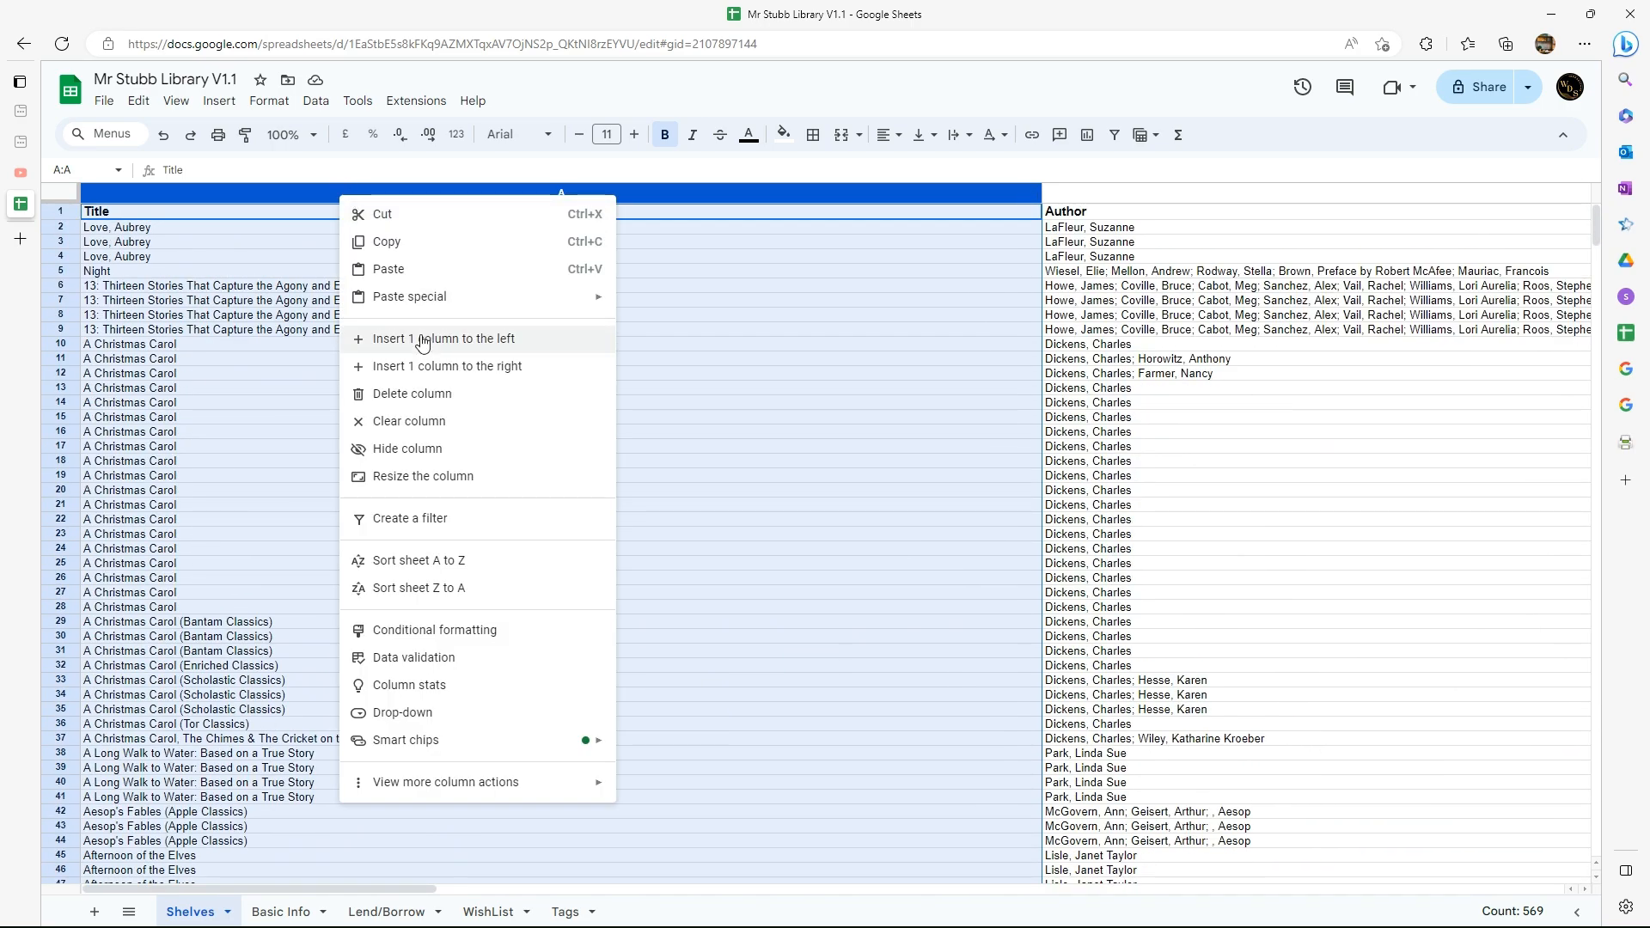
left_click(384, 243)
left_click(277, 911)
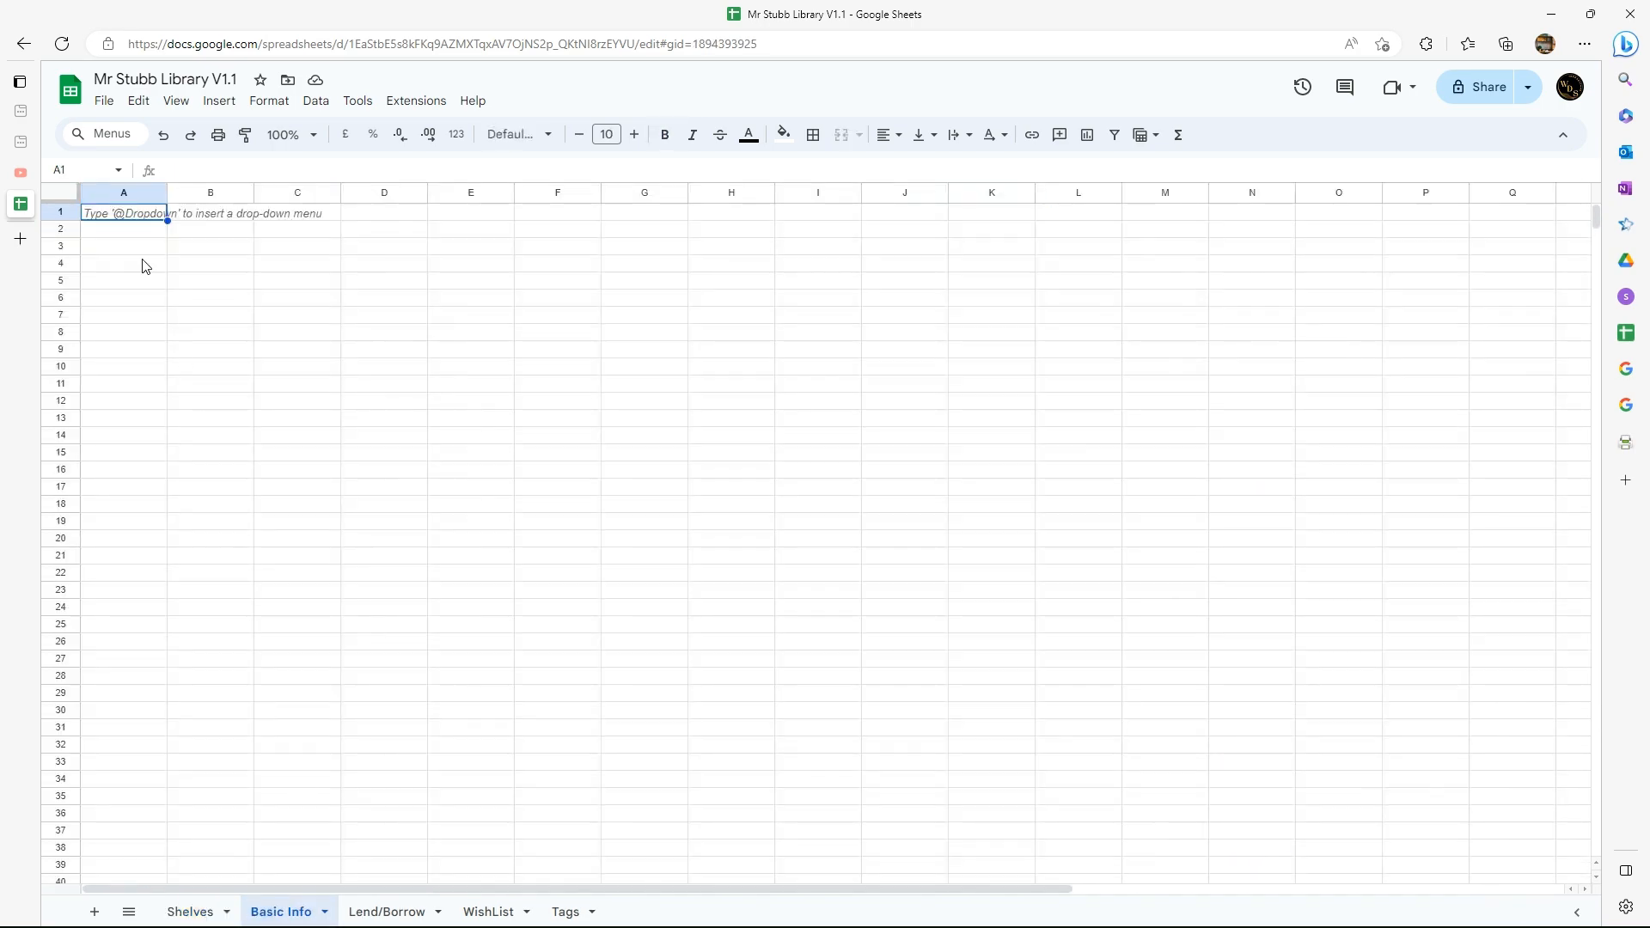
right_click(123, 217)
left_click(183, 284)
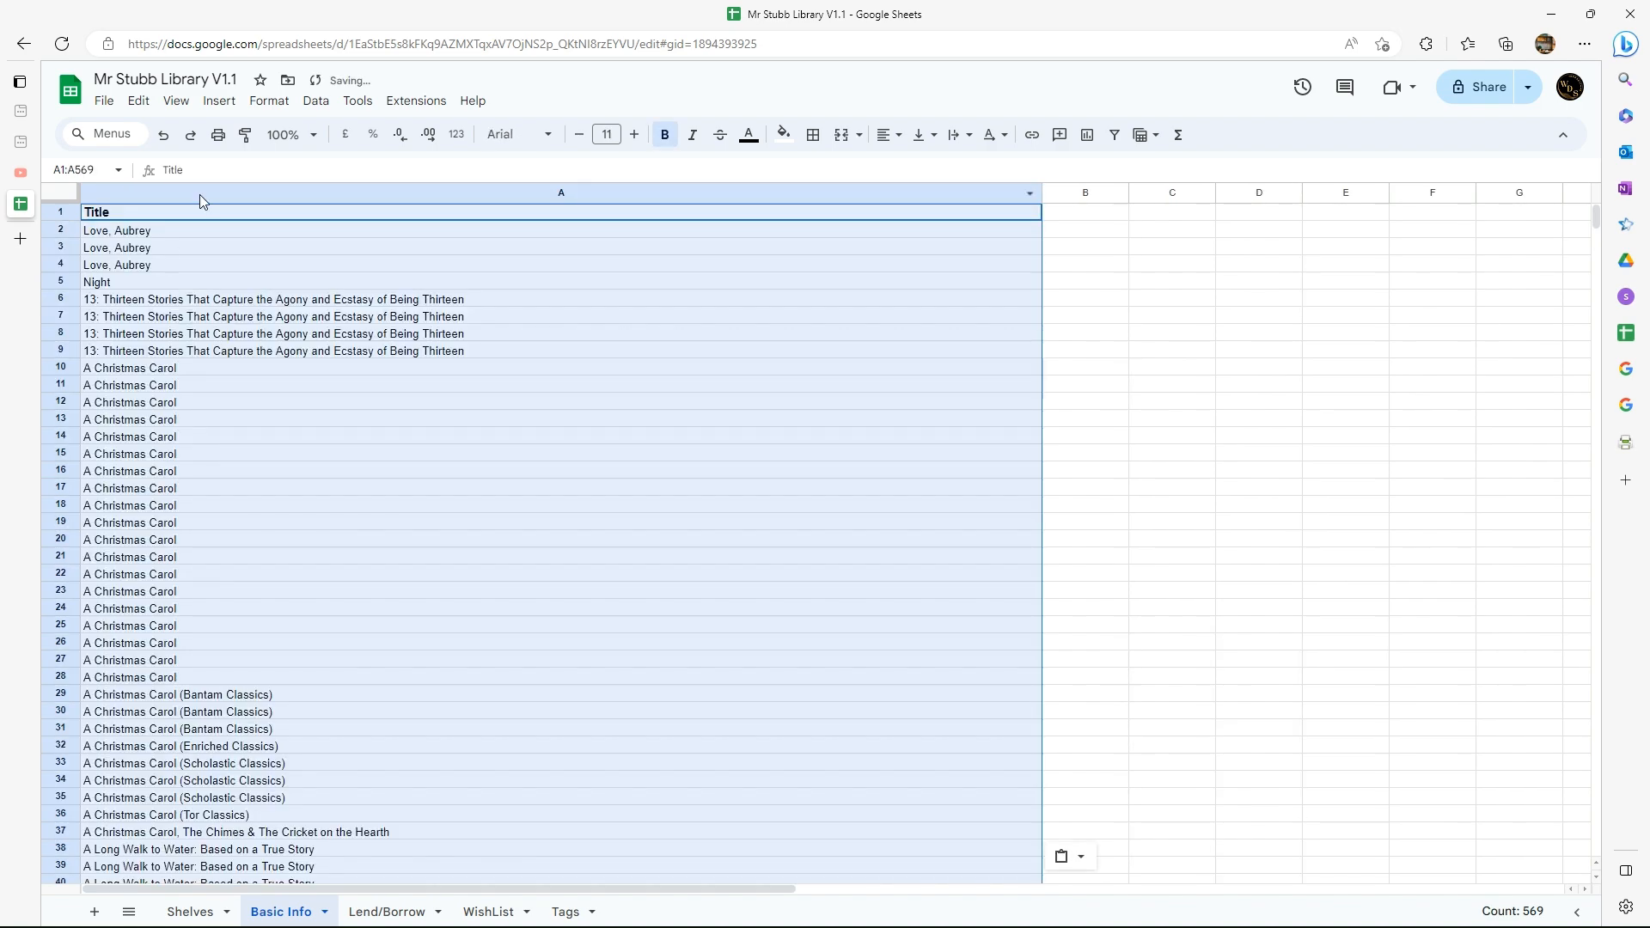
scroll(431, 682, "down", 20)
scroll(426, 683, "up", 20)
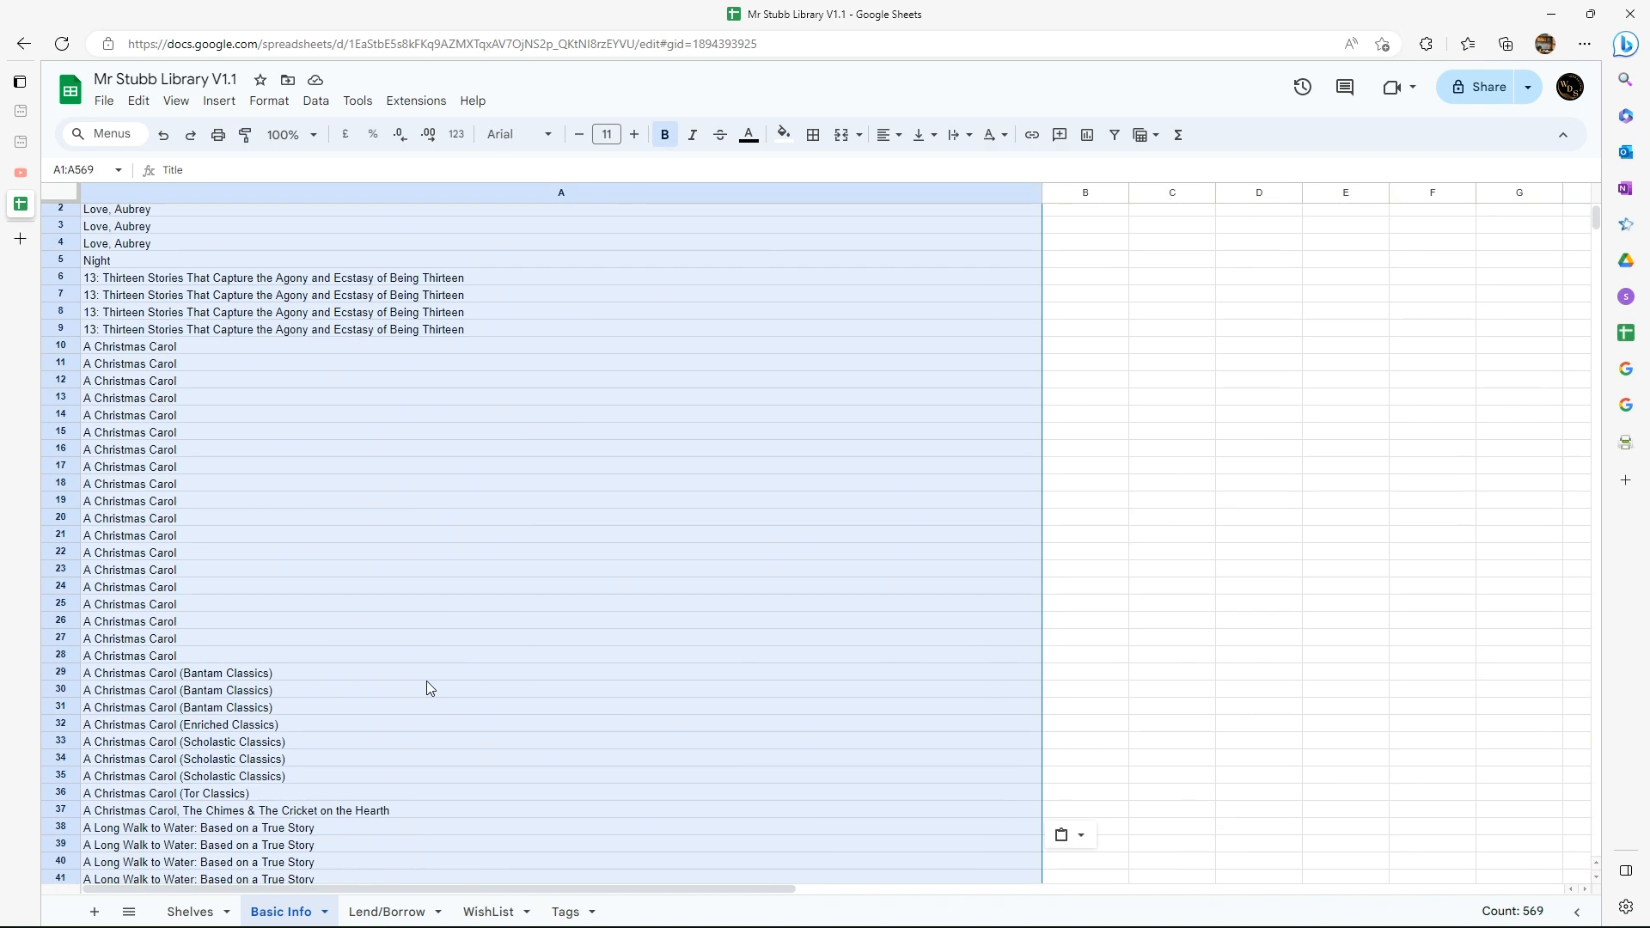
Remove duplicate titles from column A of the Basic Info sheet, treating the first row as a header row
left_click(452, 194)
left_click(315, 100)
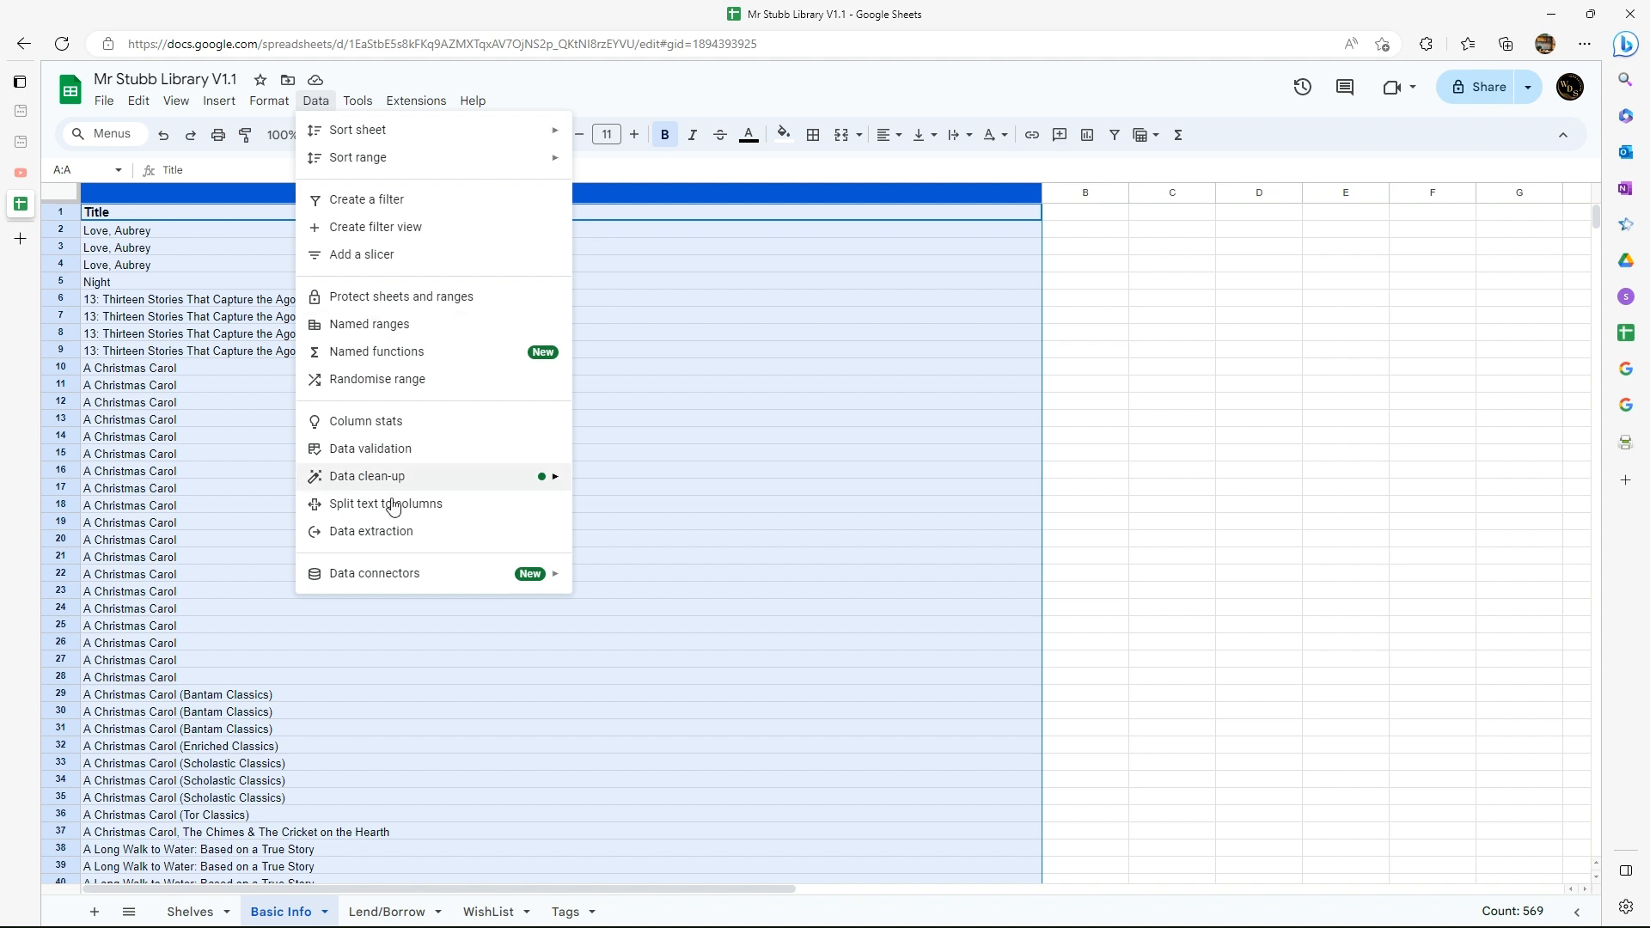
mouse_move(399, 488)
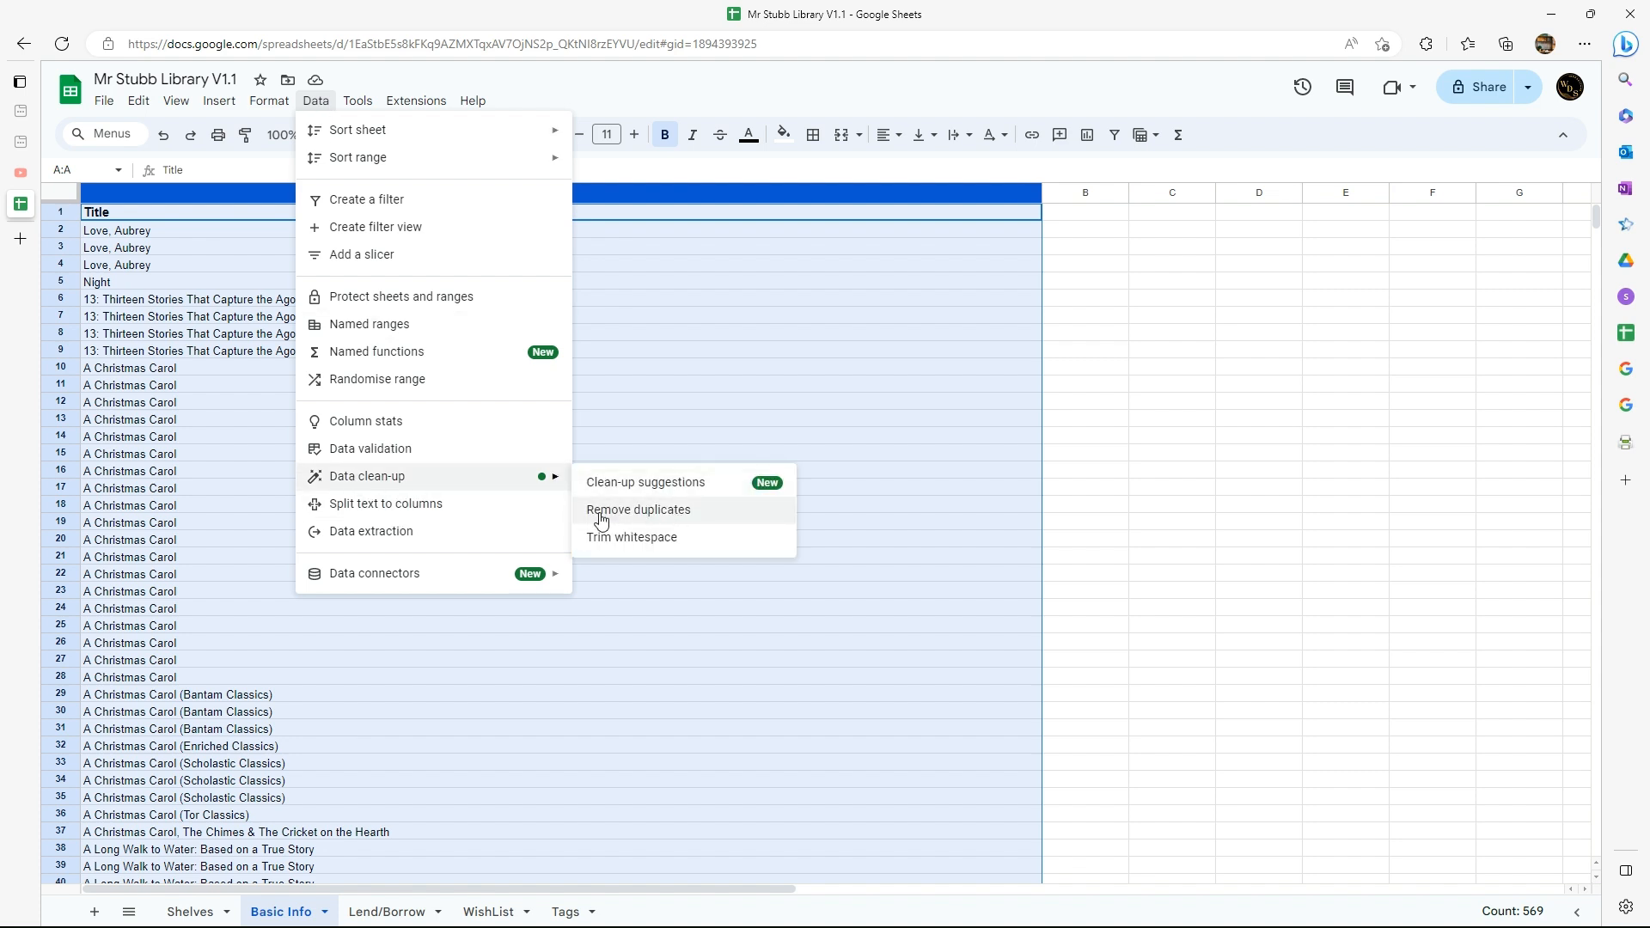
left_click(673, 511)
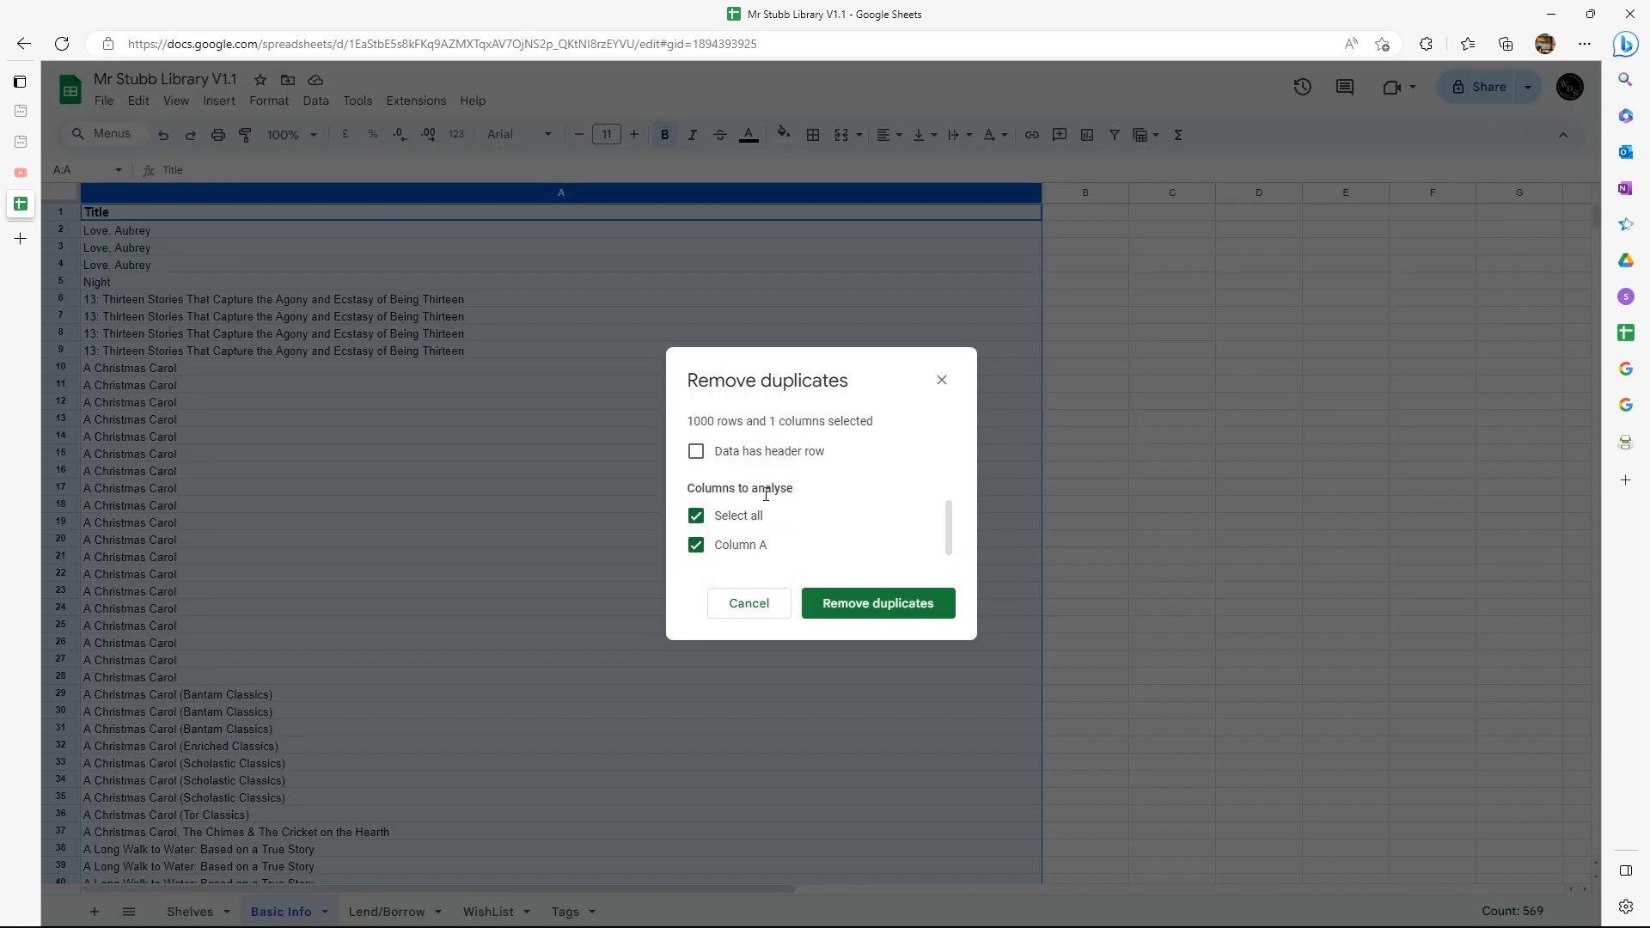
left_click(698, 456)
left_click(876, 602)
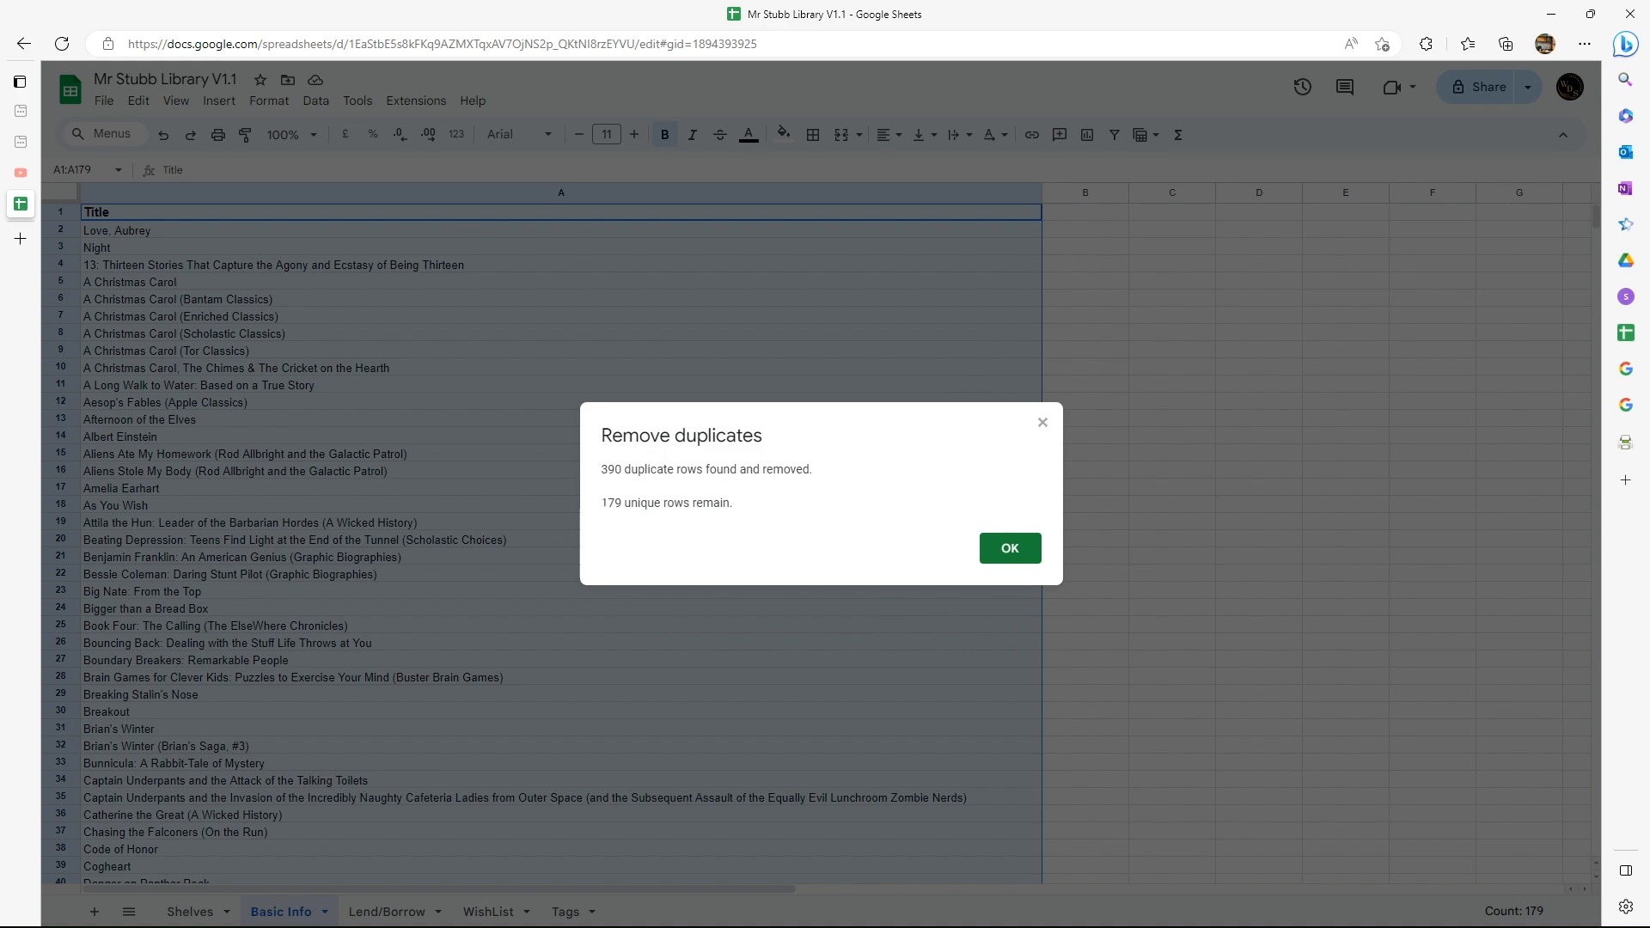
left_click(1007, 551)
scroll(281, 318, "down", 15)
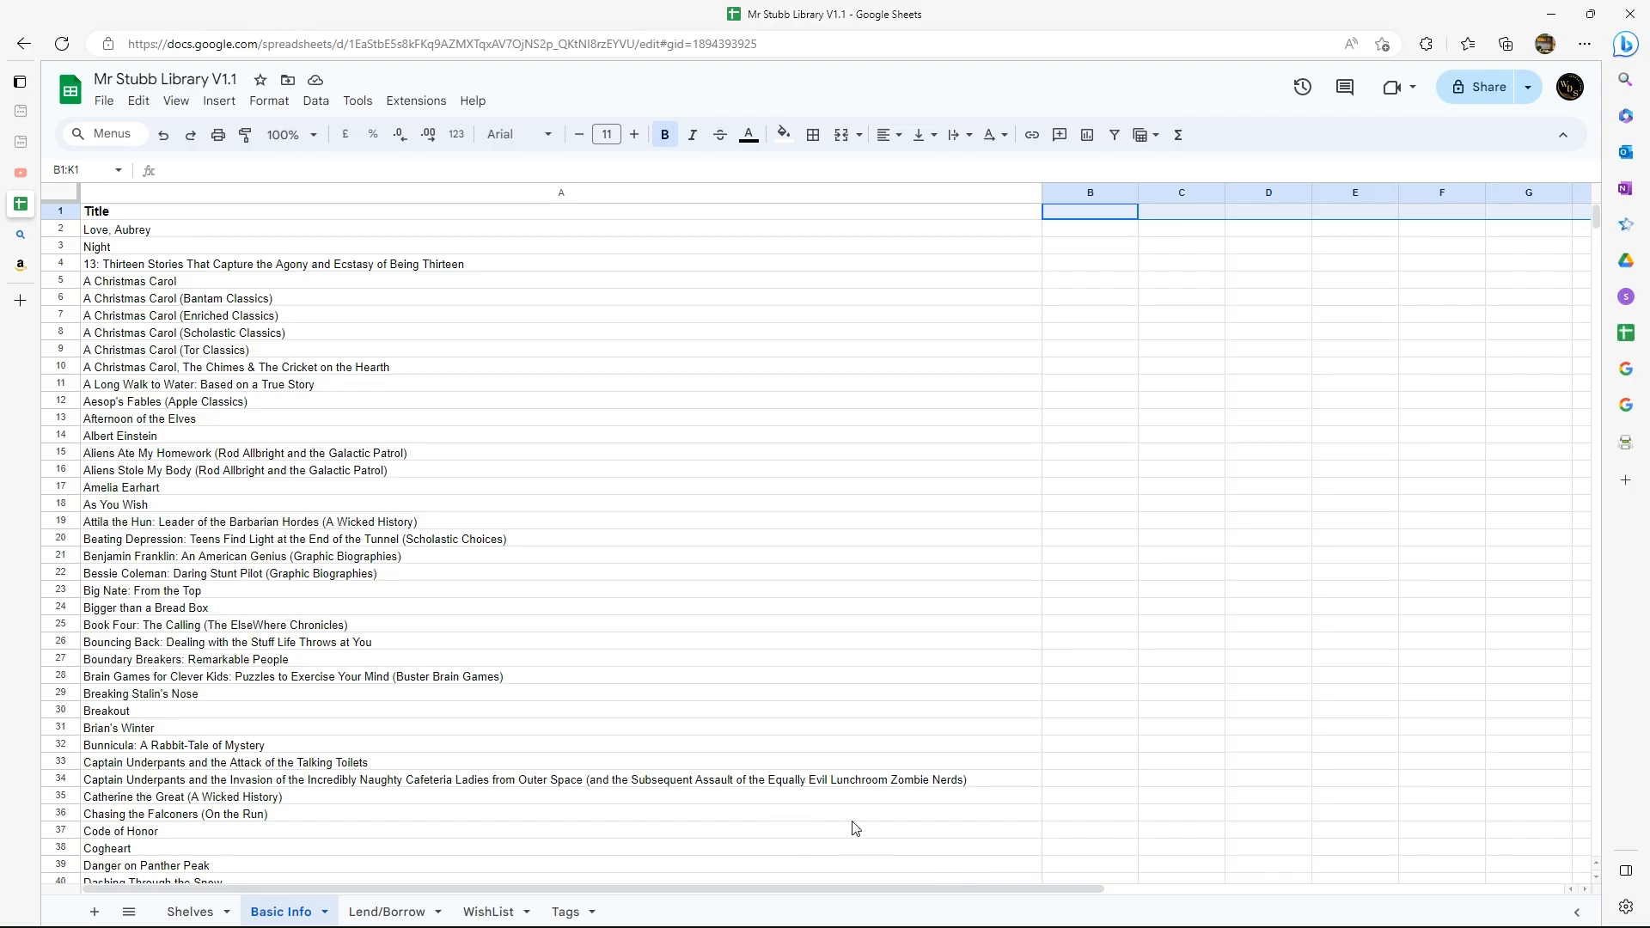
Copy the entire header row 1 from the Shelves sheet
left_click(191, 911)
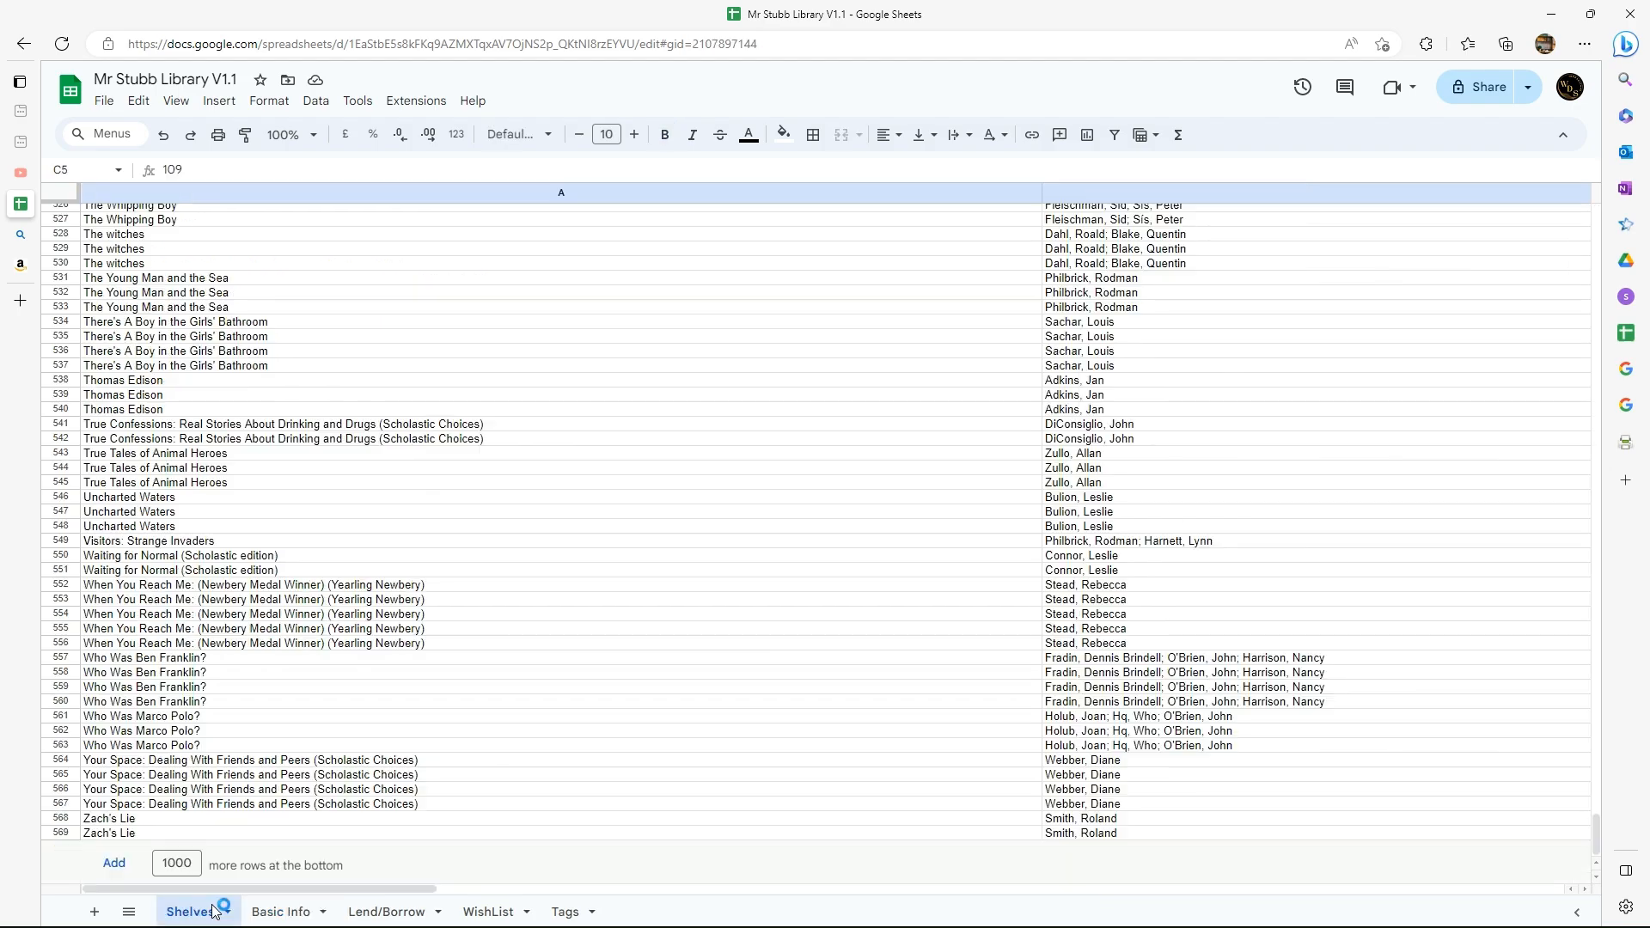
scroll(946, 312, "up", 10)
scroll(936, 305, "up", 20)
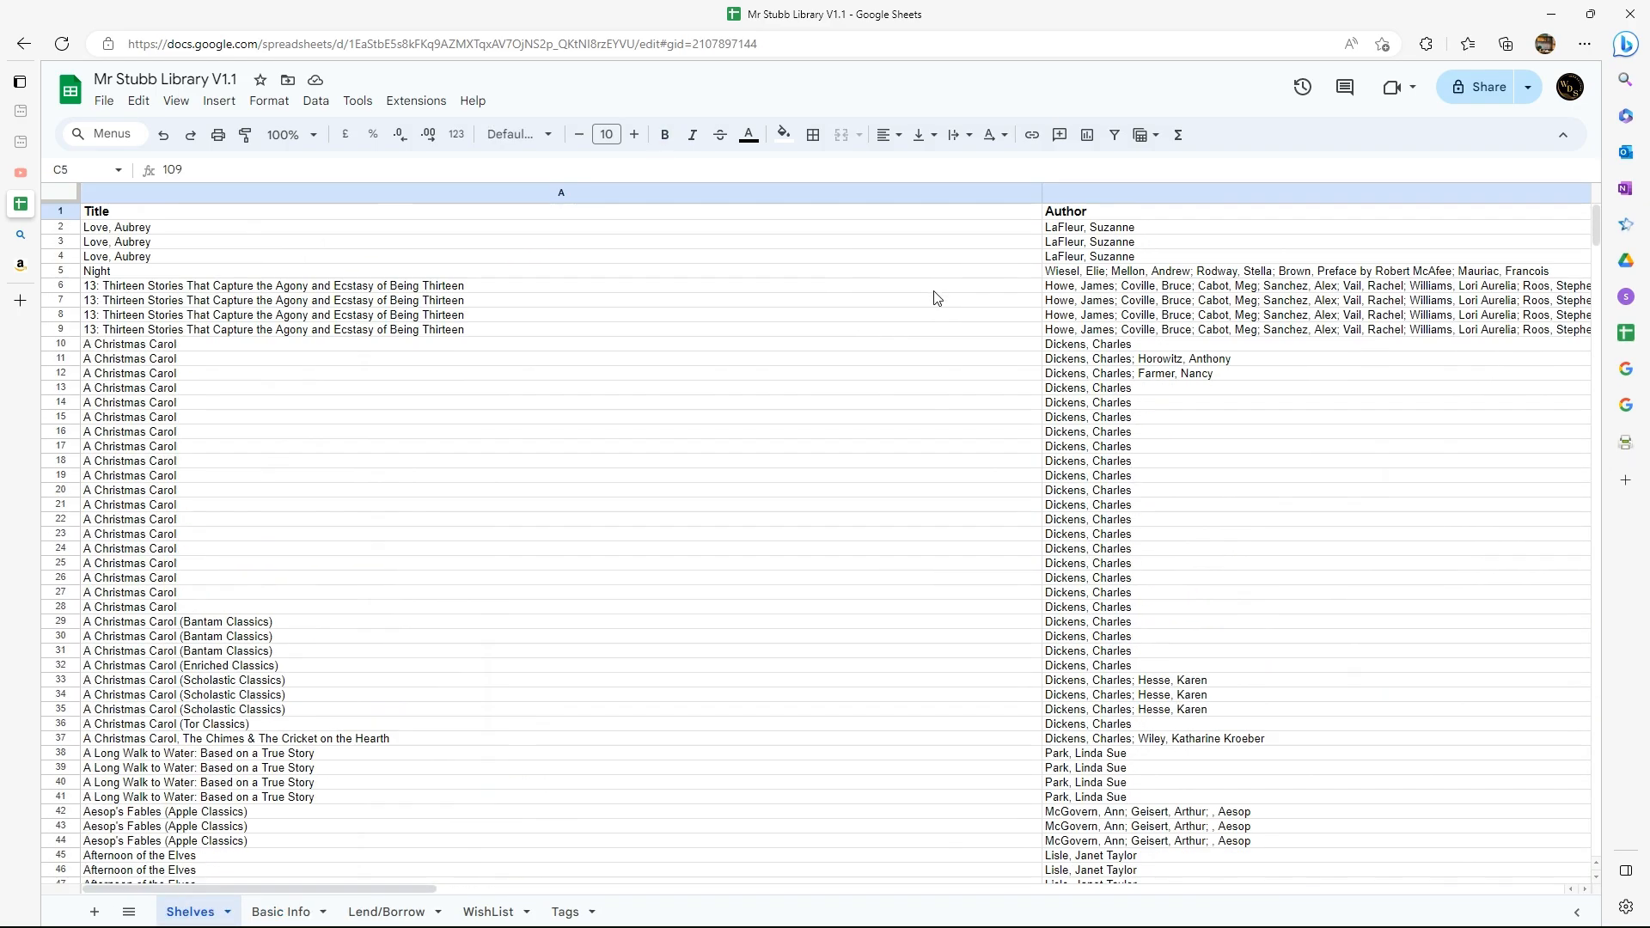
scroll(1028, 244, "right", 10)
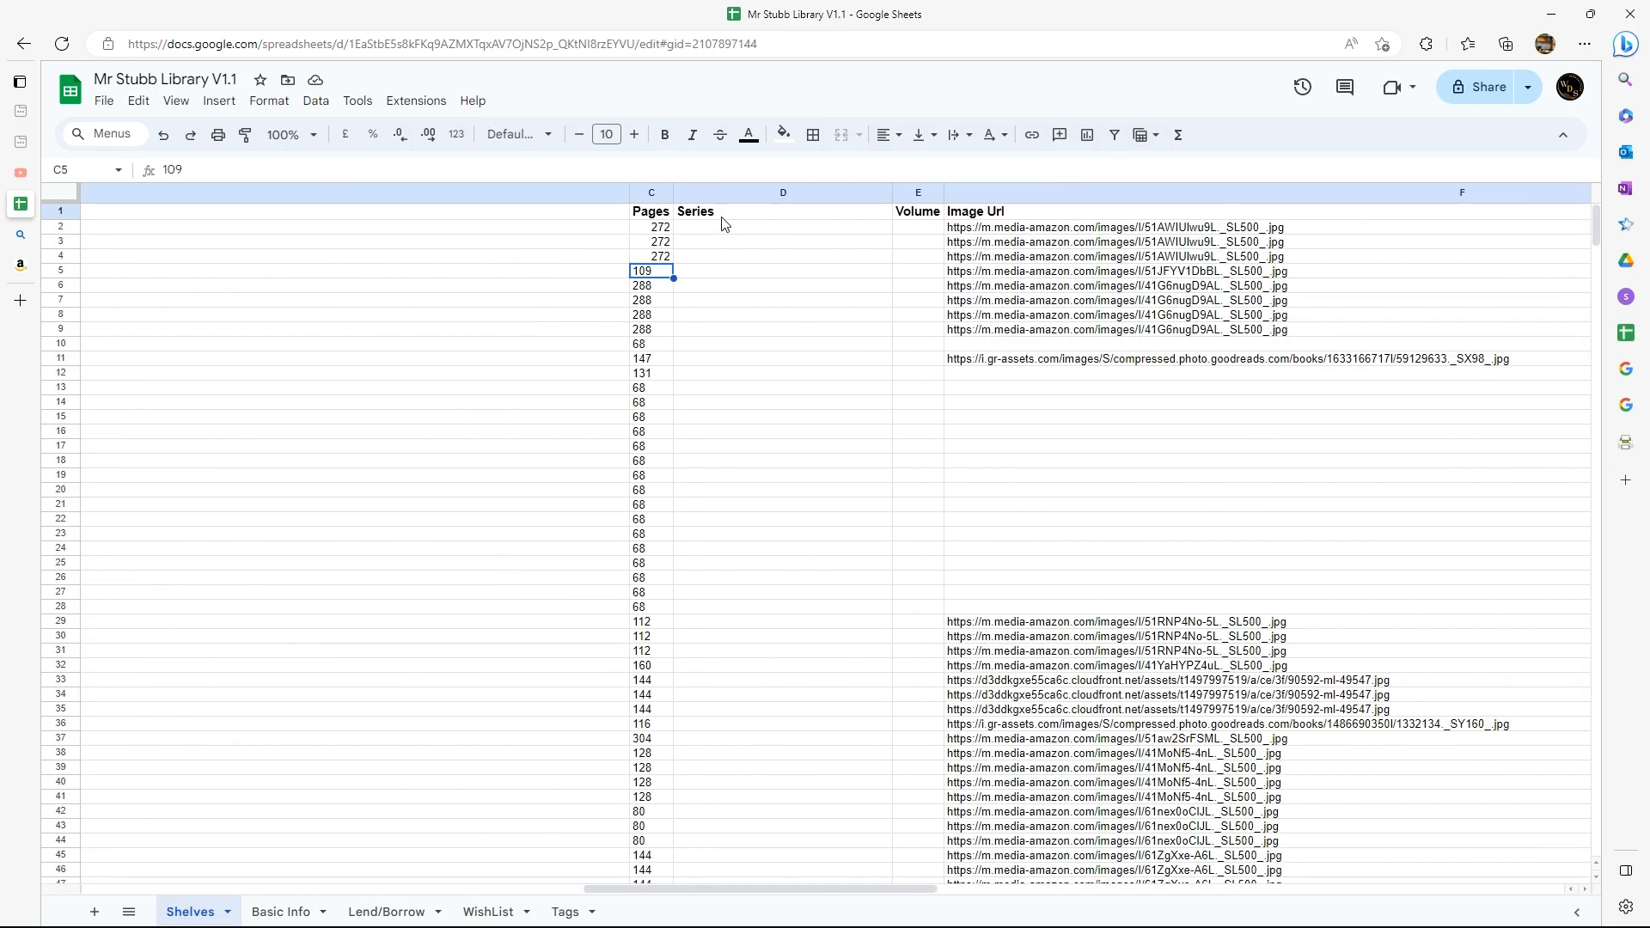
scroll(1091, 239, "right", 15)
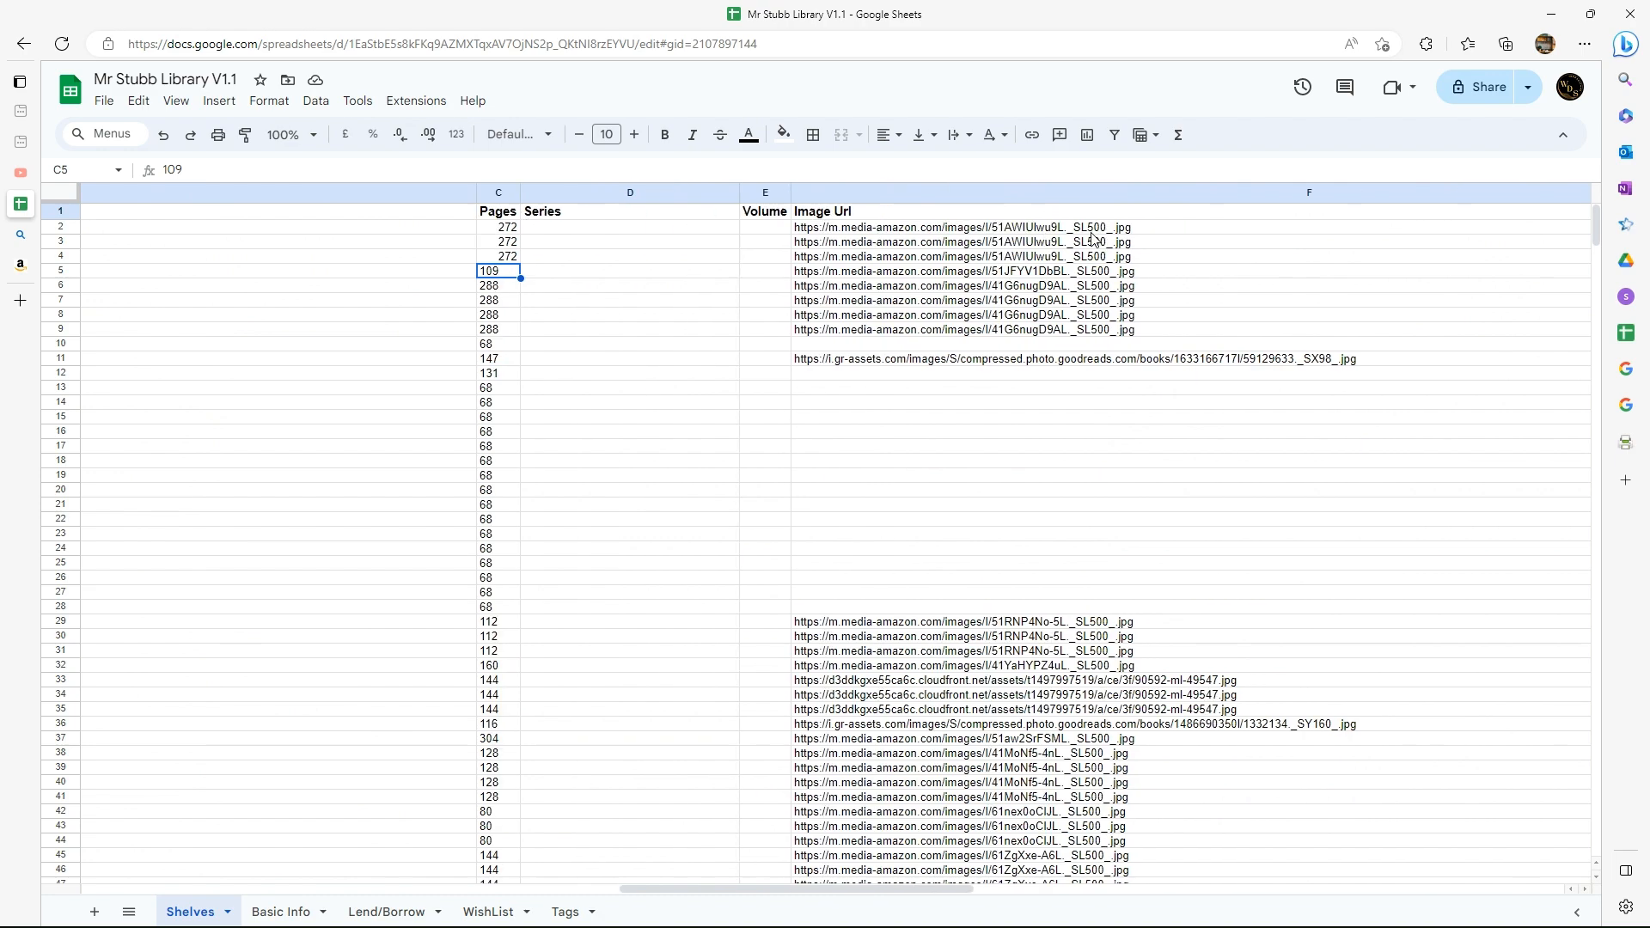
scroll(1129, 241, "right", 5)
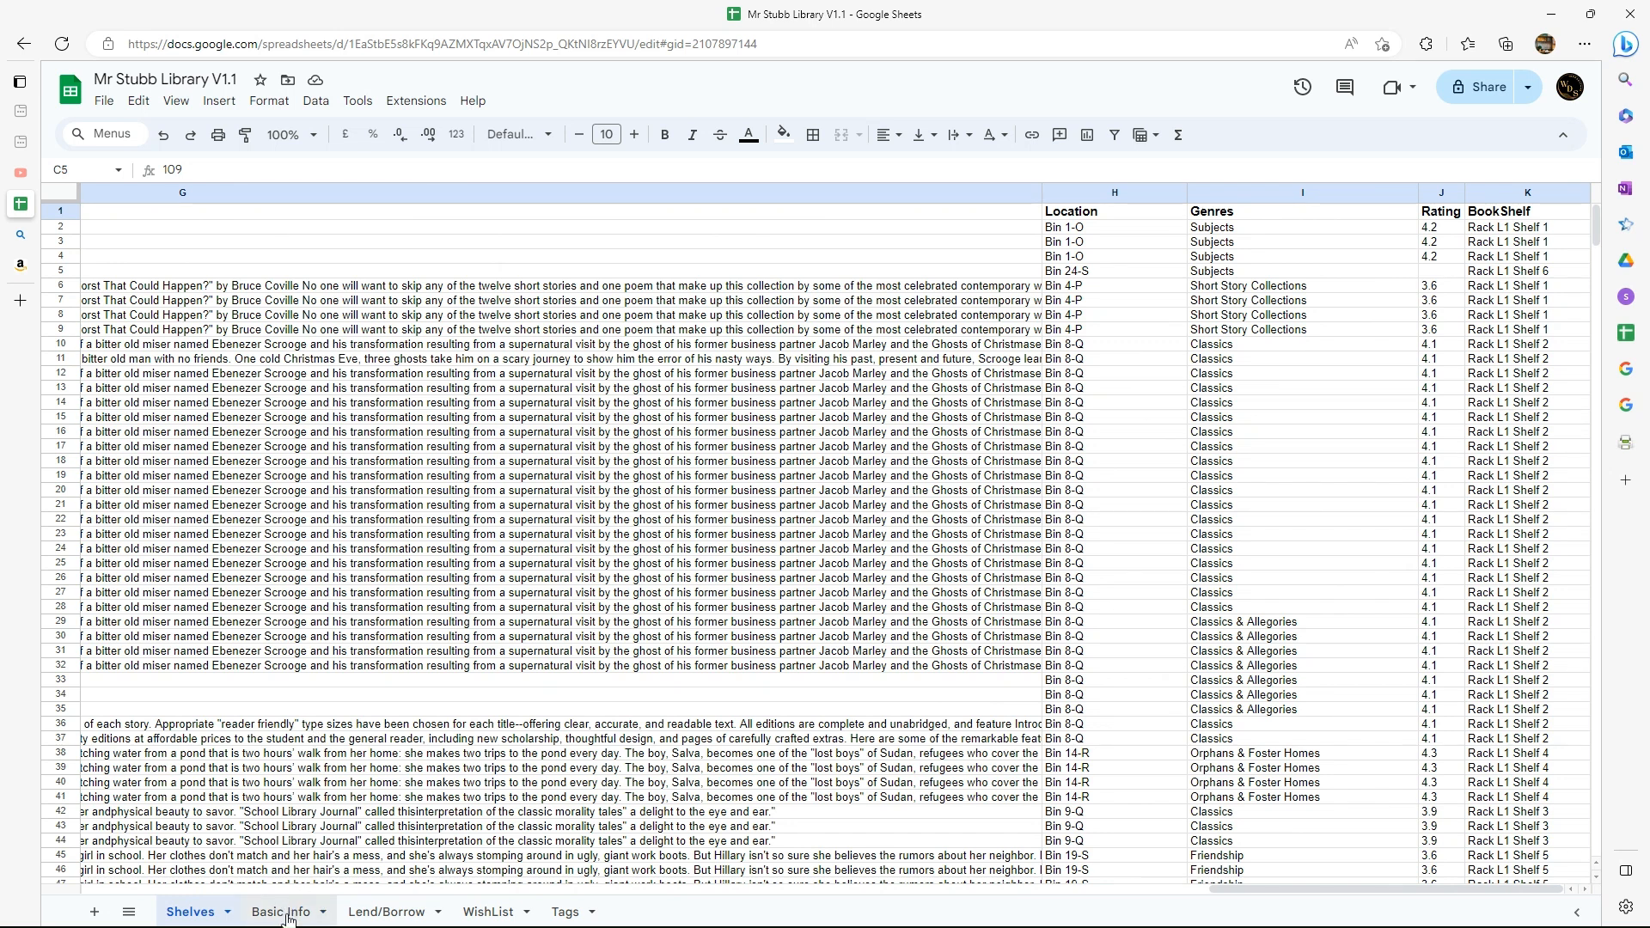
left_click(61, 212)
right_click(61, 211)
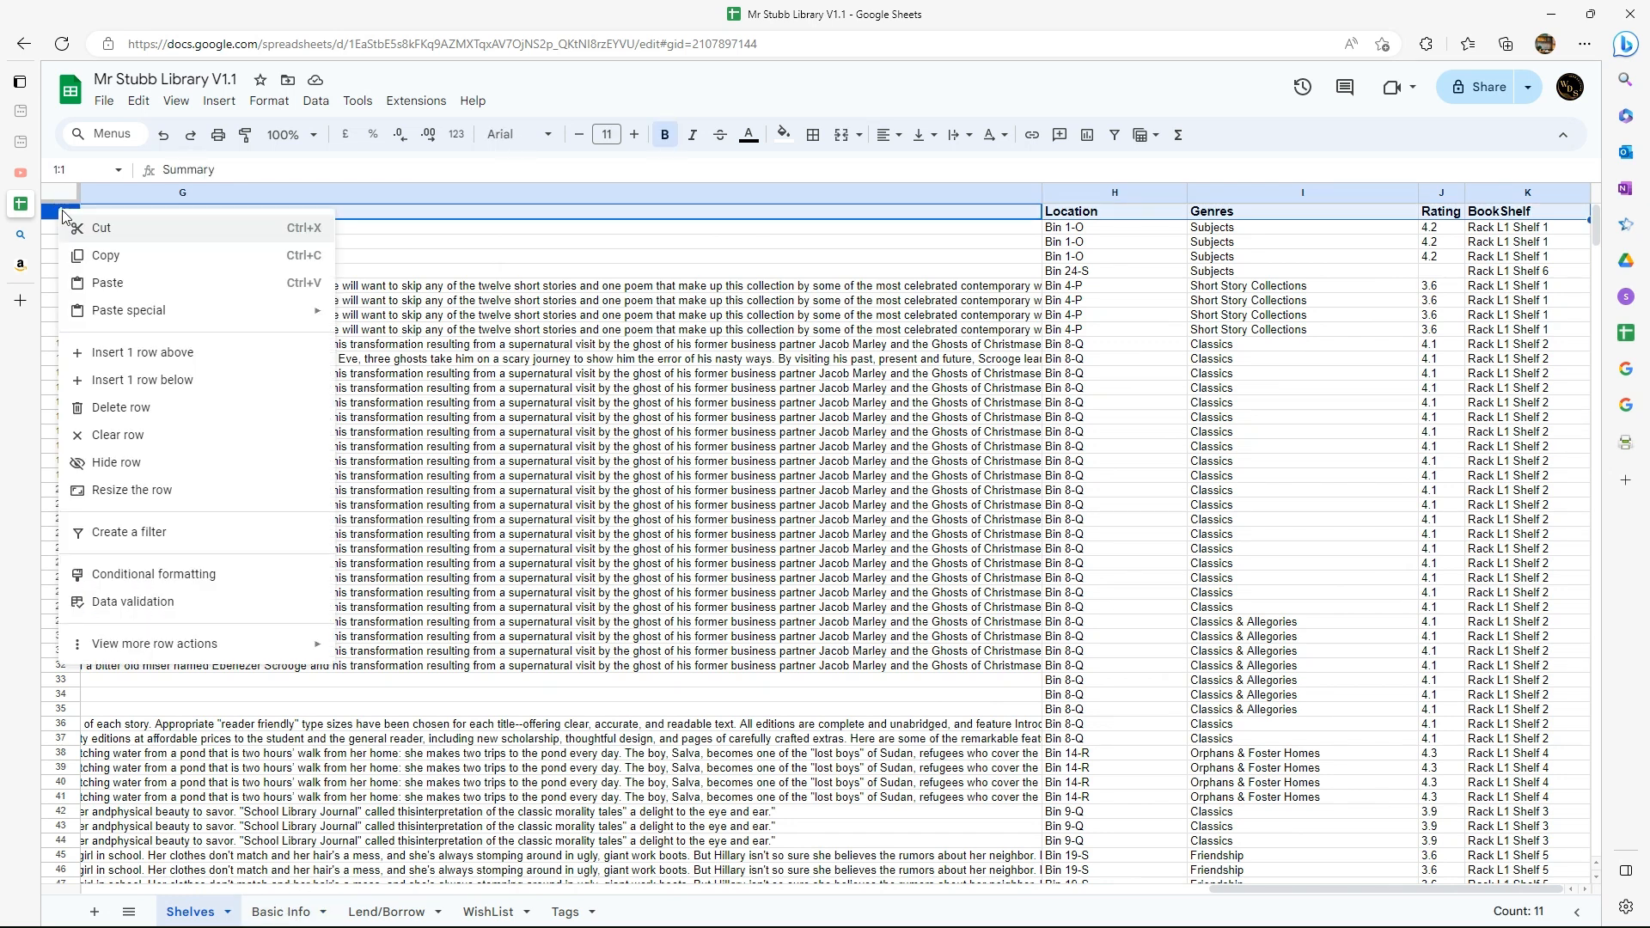
left_click(65, 254)
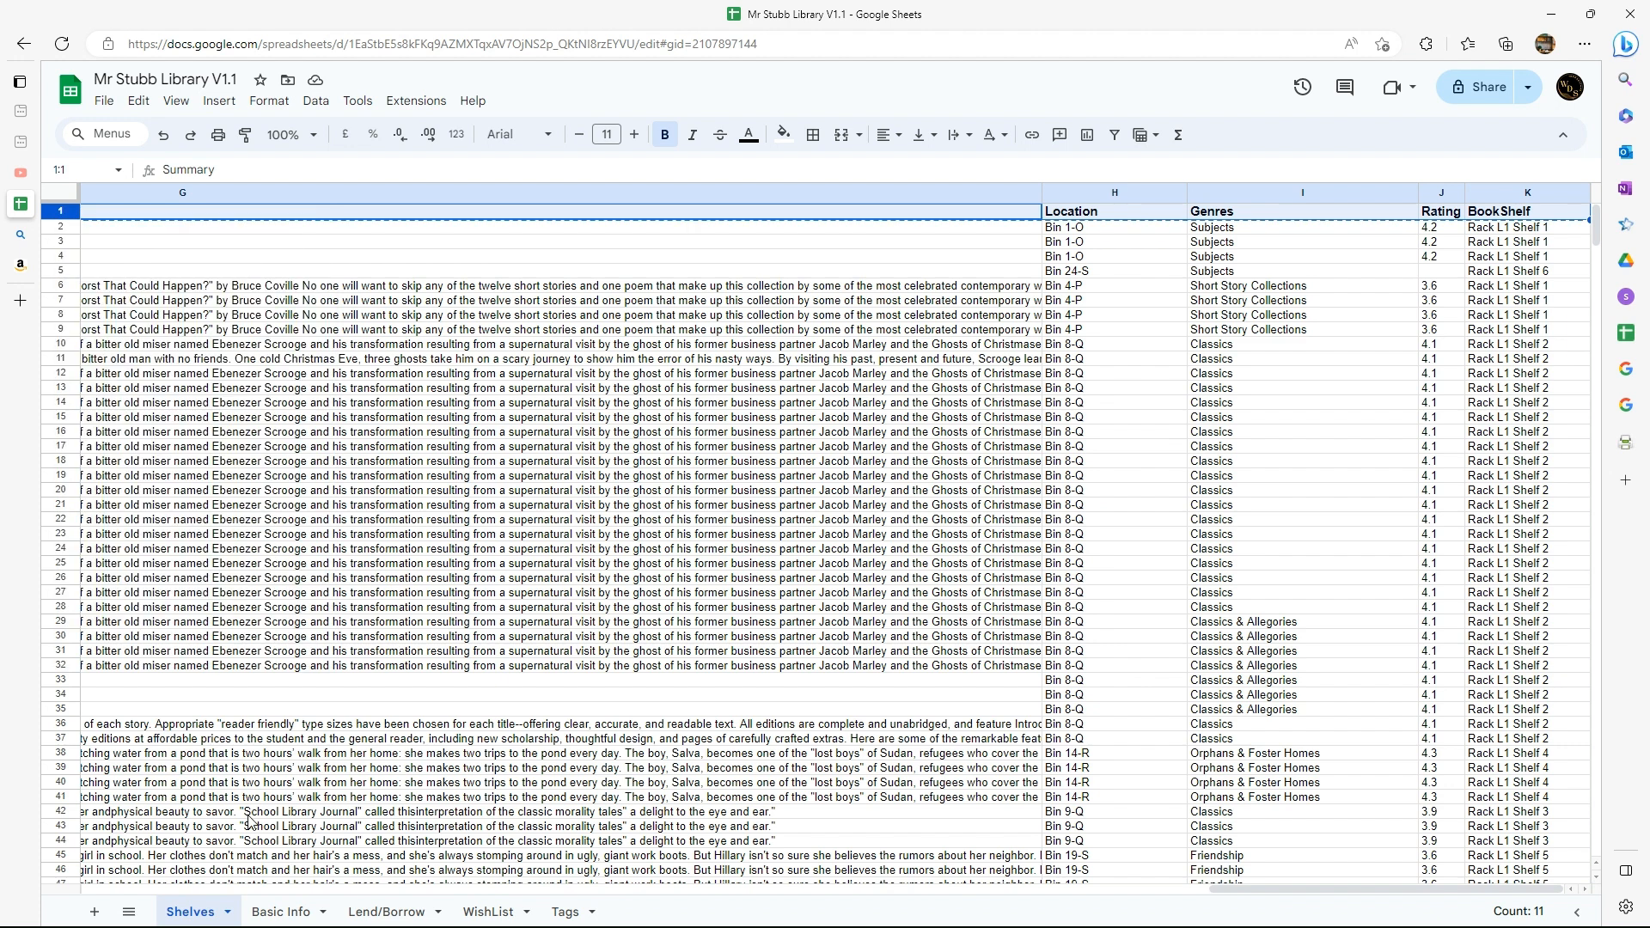
Paste the copied column headings into row 1 of the Basic Info sheet
left_click(275, 911)
left_click(62, 212)
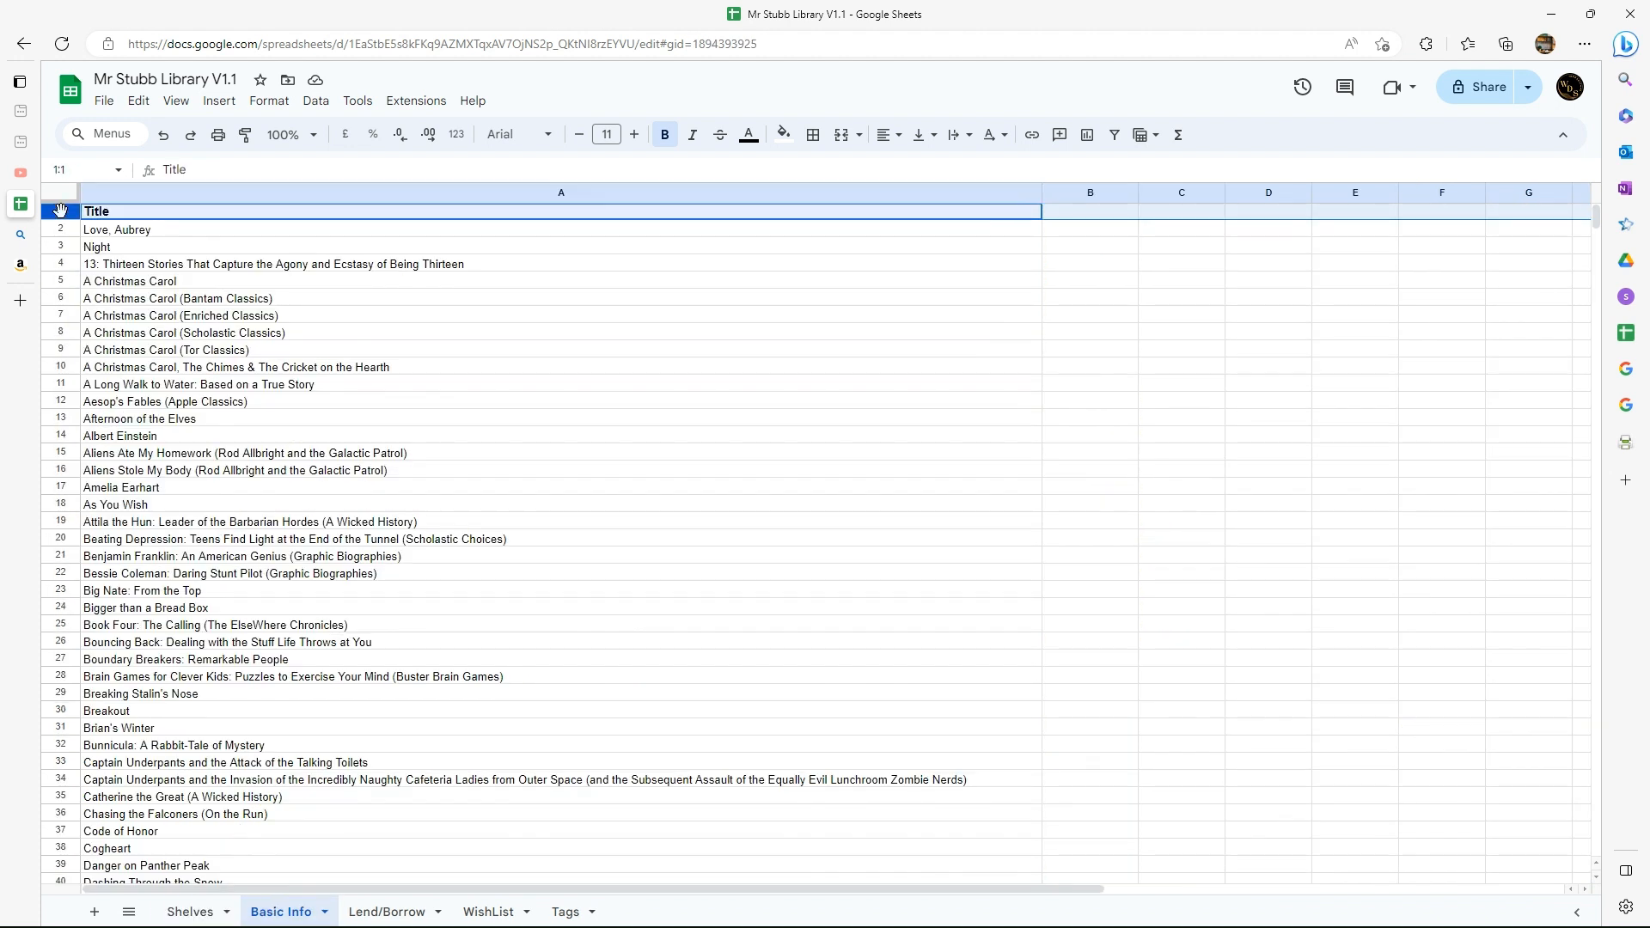
right_click(61, 212)
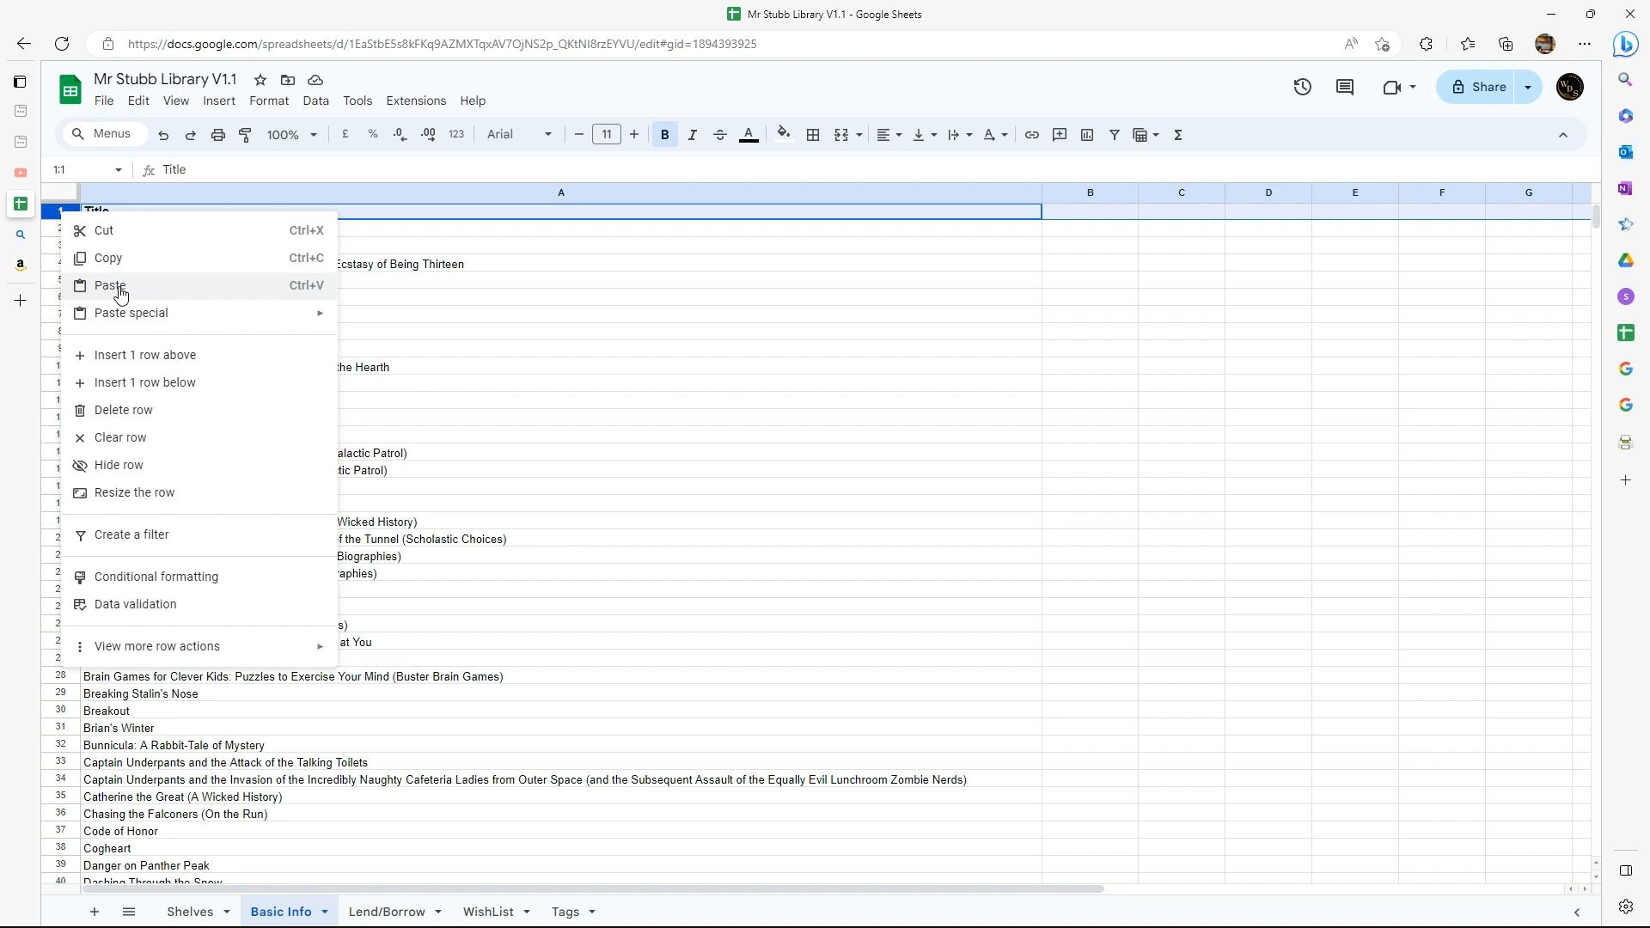
left_click(121, 292)
scroll(689, 288, "right", 2)
left_click(689, 288)
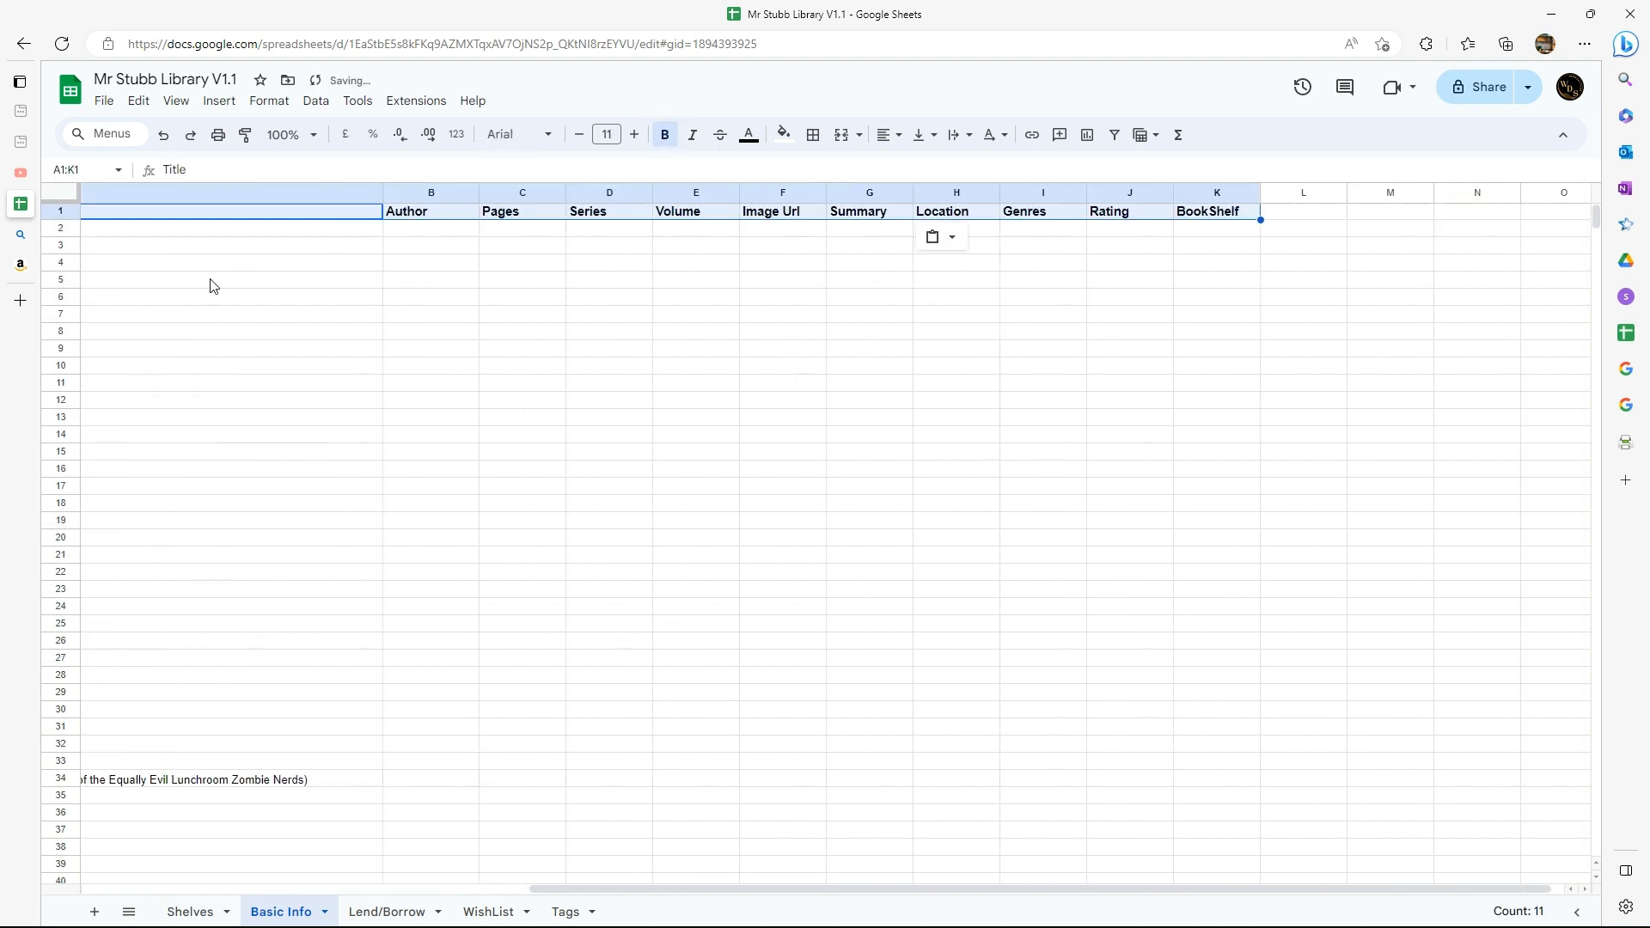
scroll(697, 291, "right", 1)
left_click(694, 287)
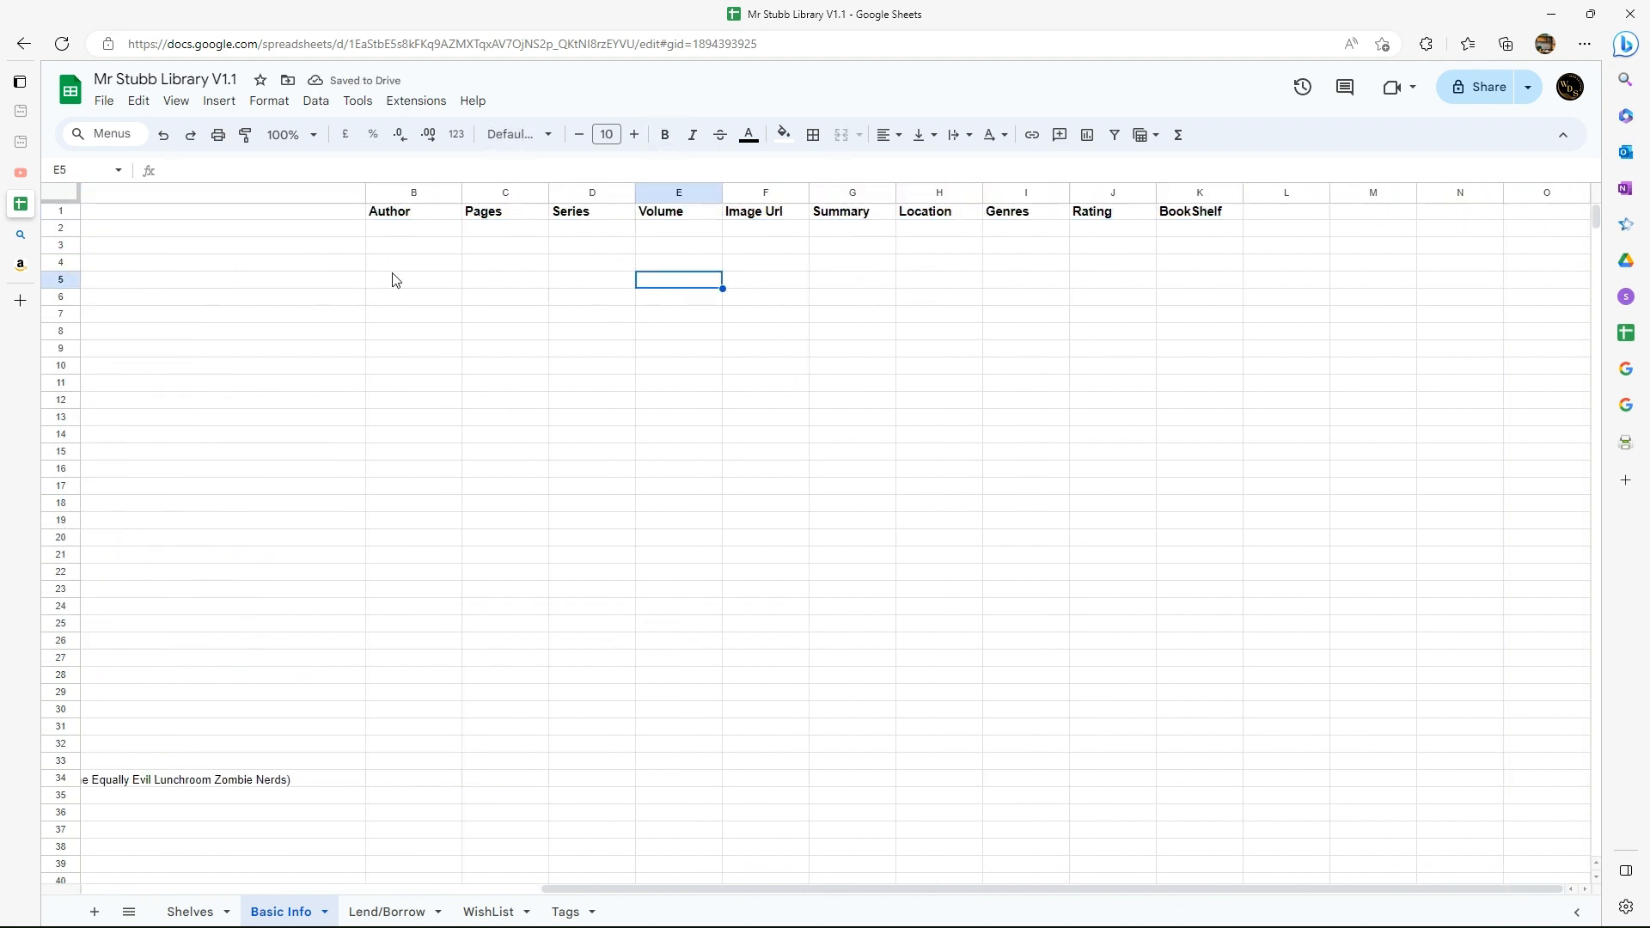
scroll(395, 276, "left", 8)
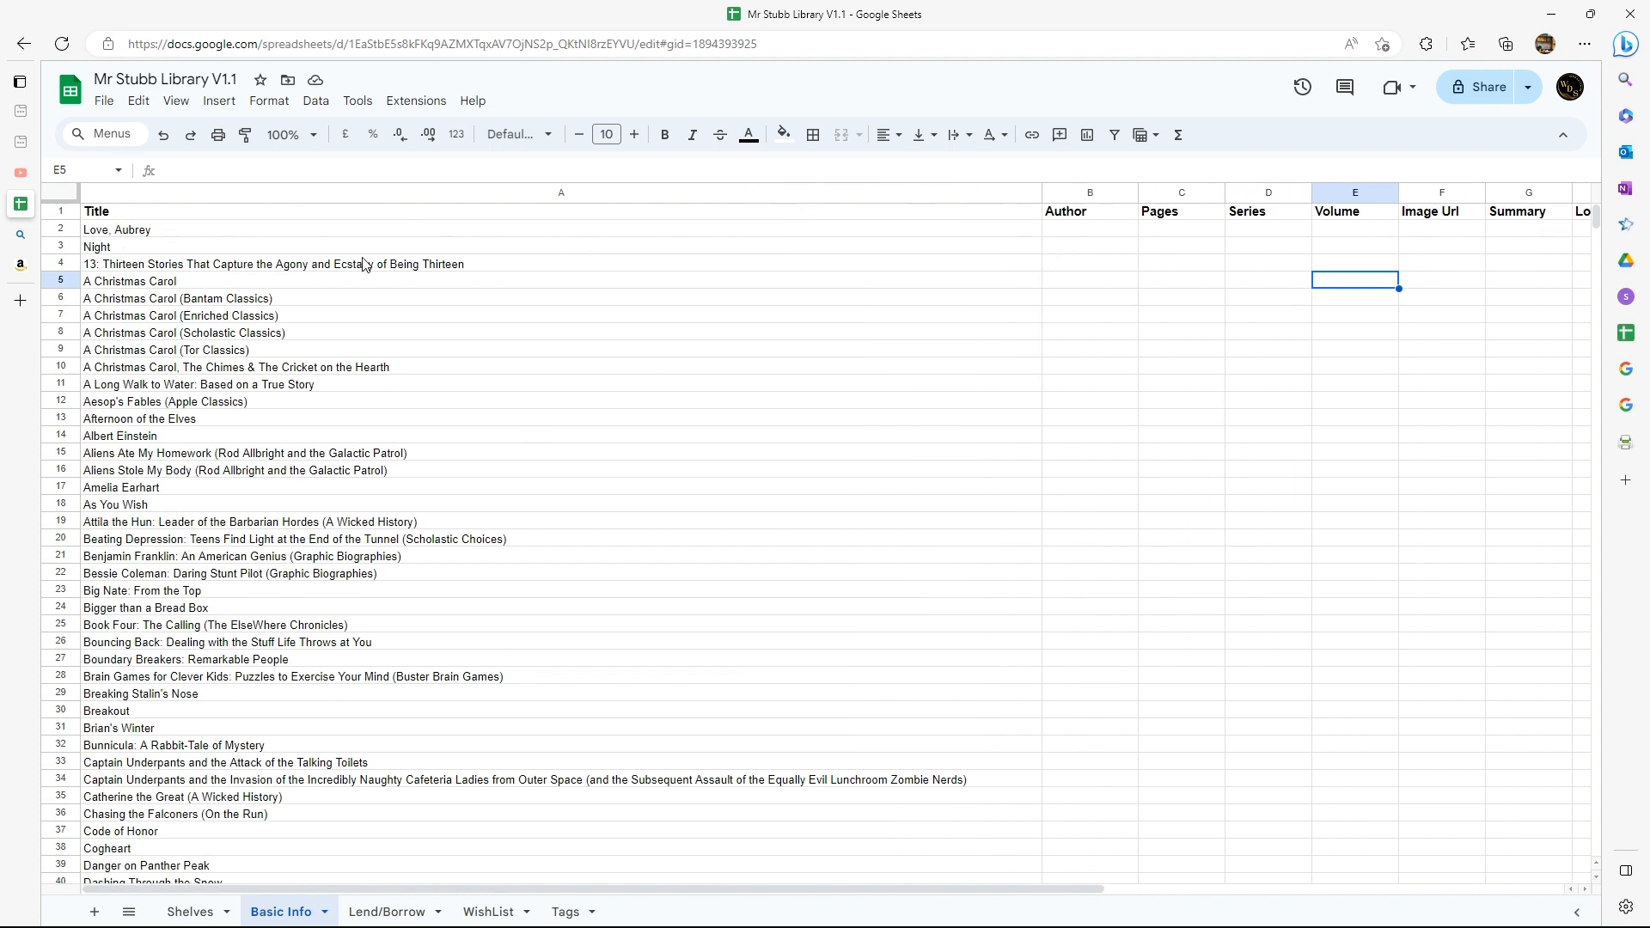
Begin a VLOOKUP formula in cell B2 under Author, using the column-locked search key $A2
left_click(1085, 234)
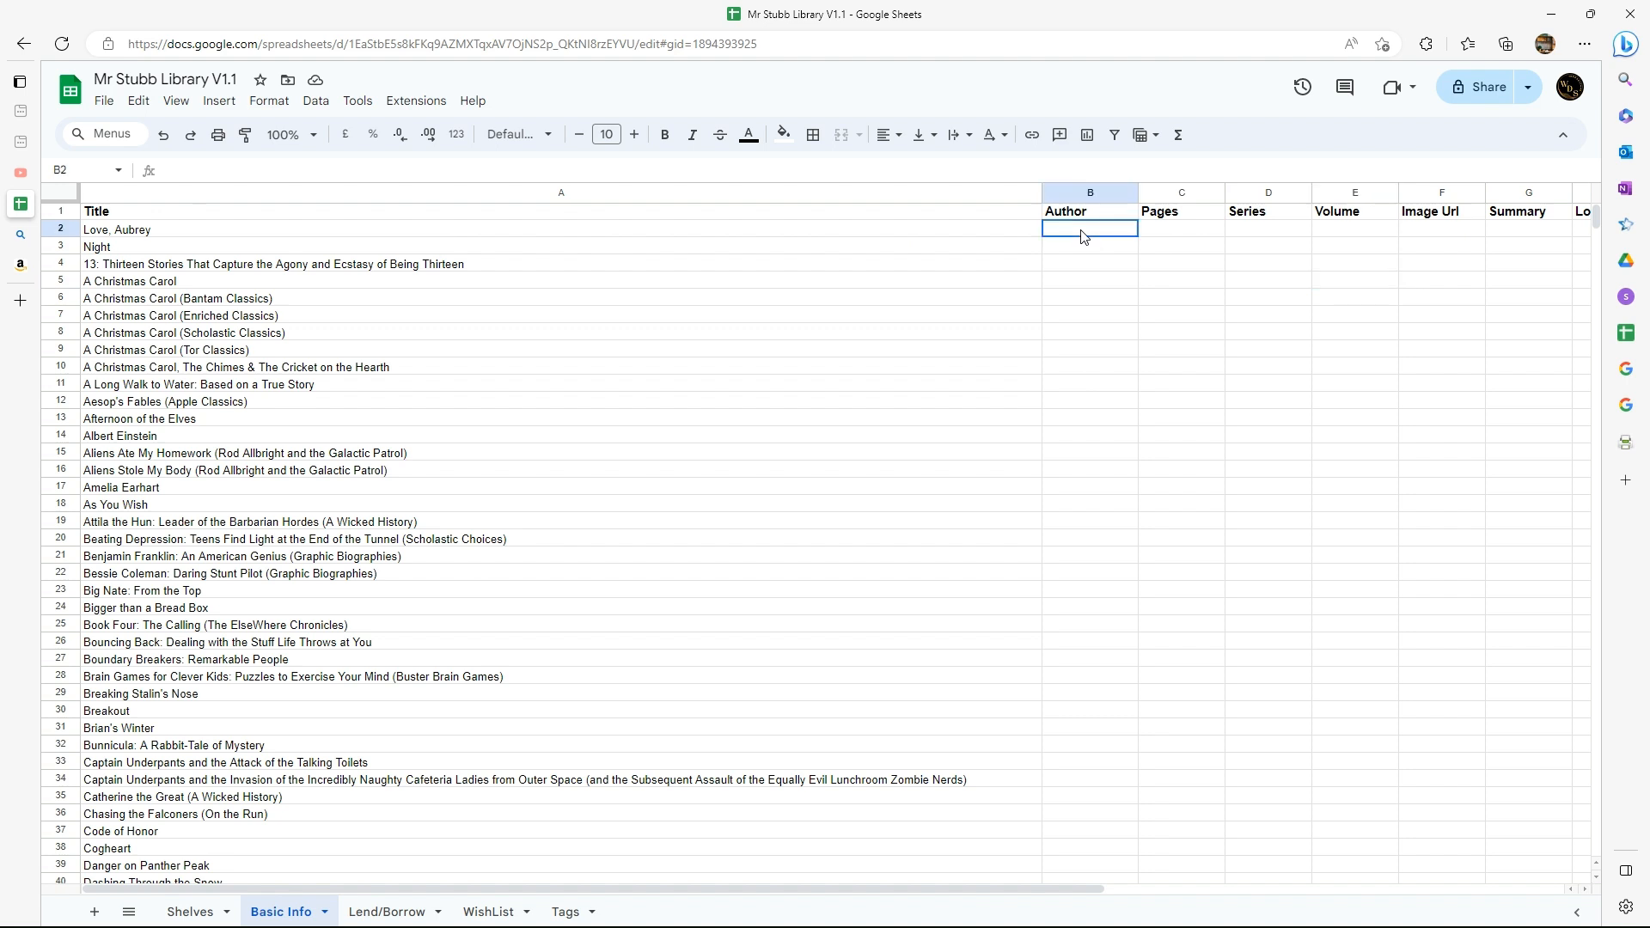
double_click(1082, 230)
scroll(424, 365, "down", 15)
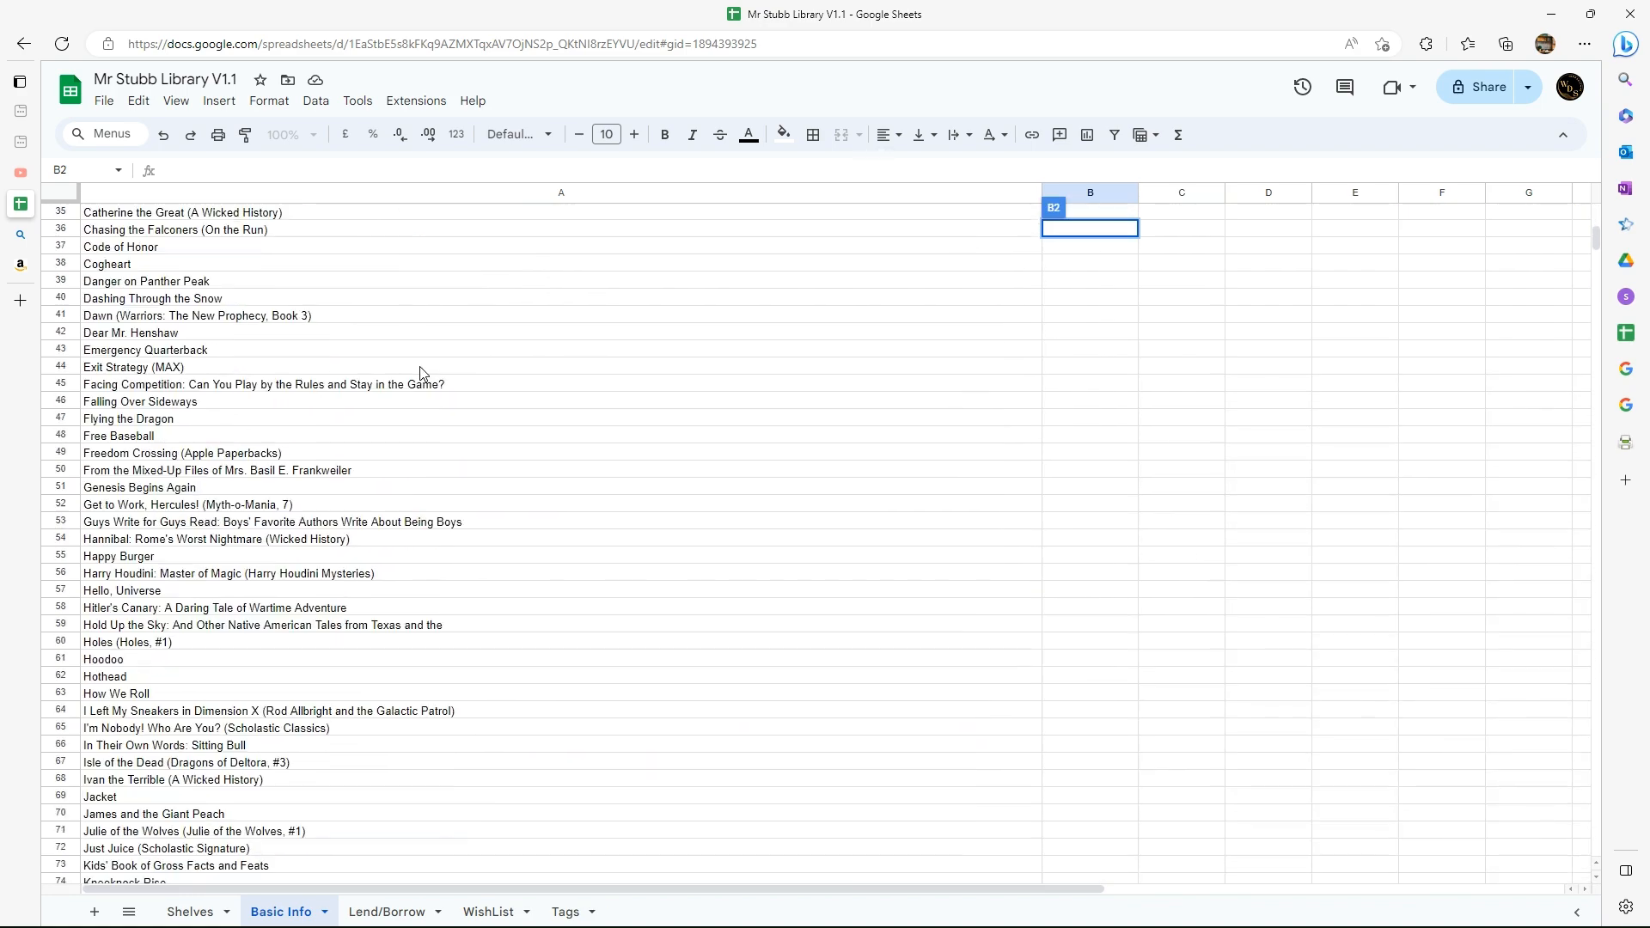
scroll(396, 643, "down", 6)
scroll(405, 634, "up", 20)
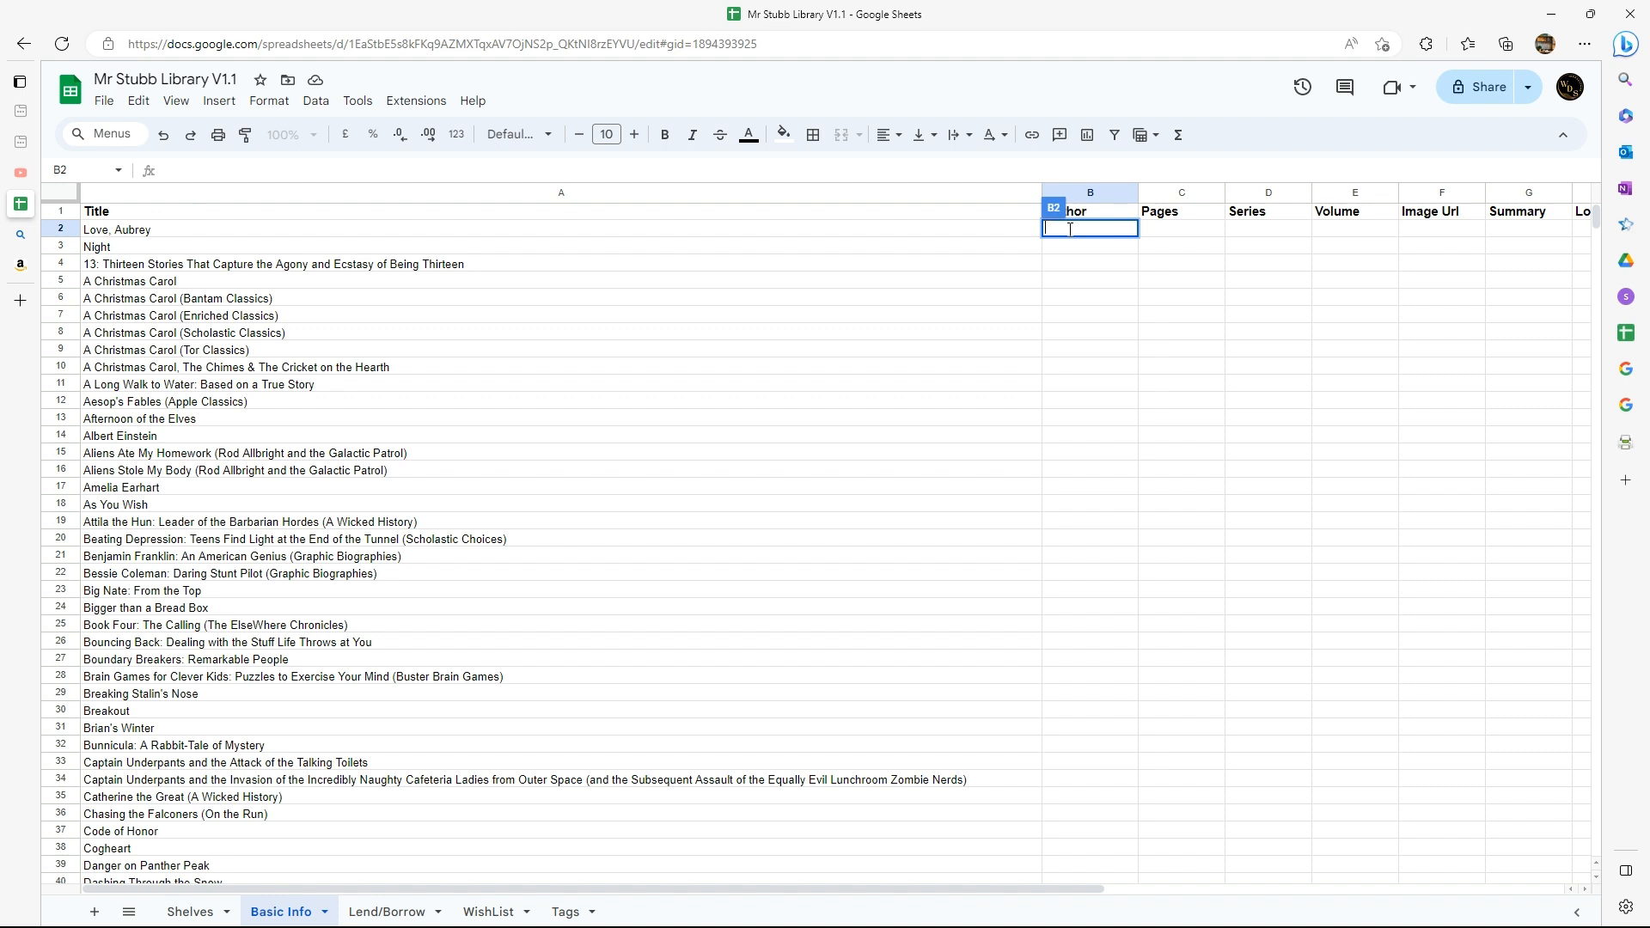
type("=")
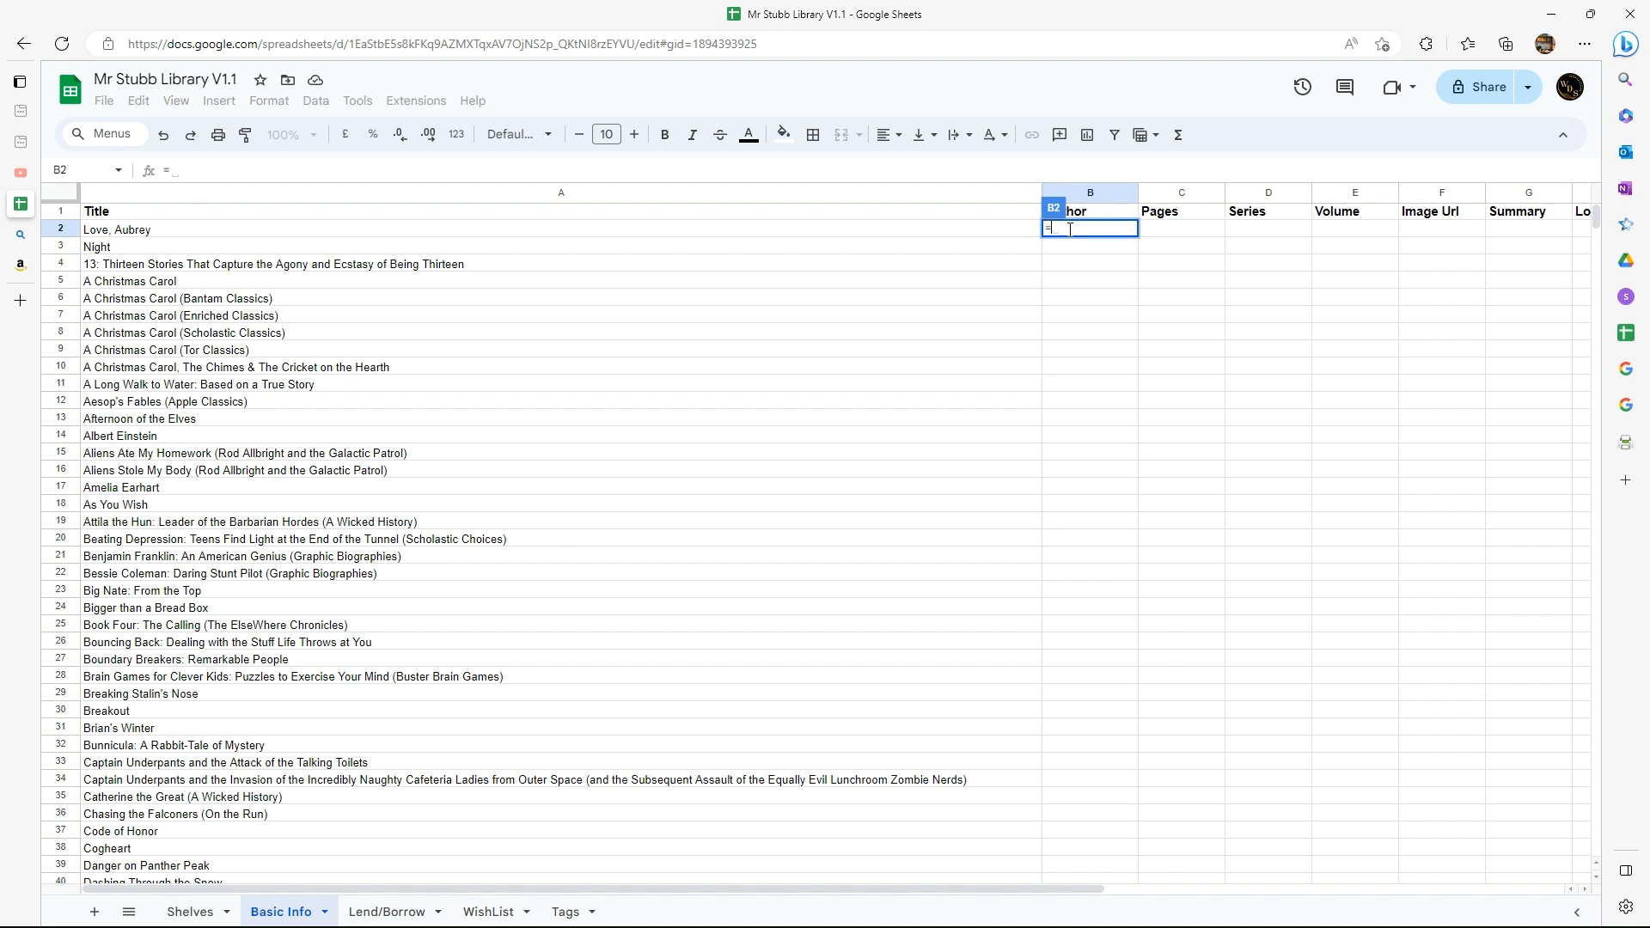
type("vl")
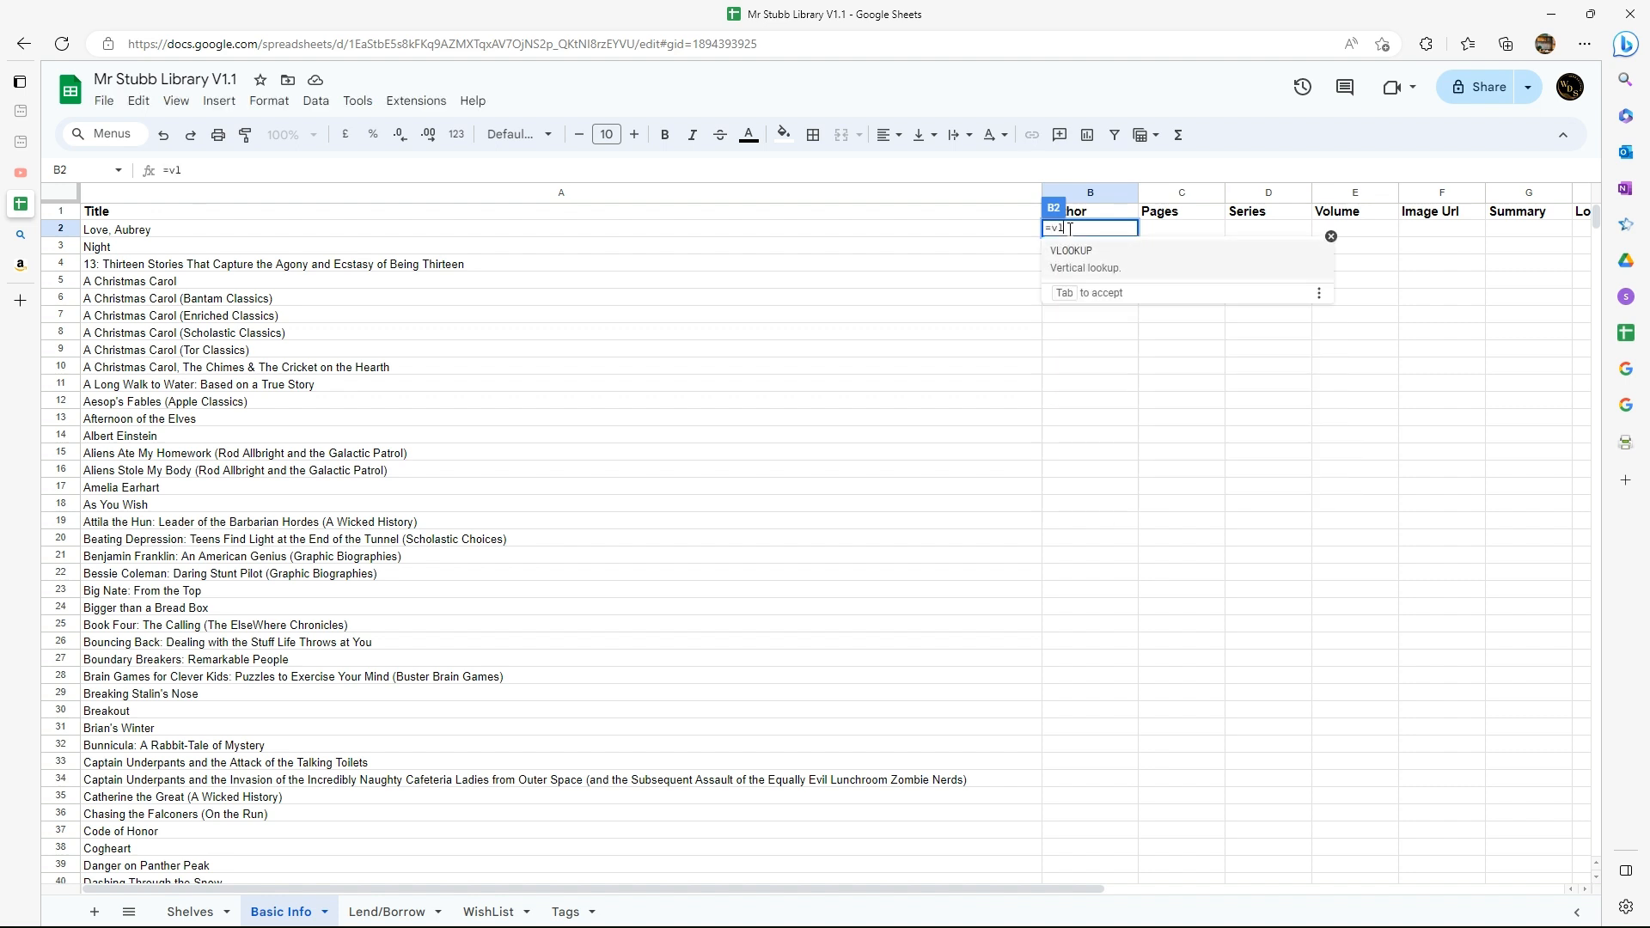
type("ookup(")
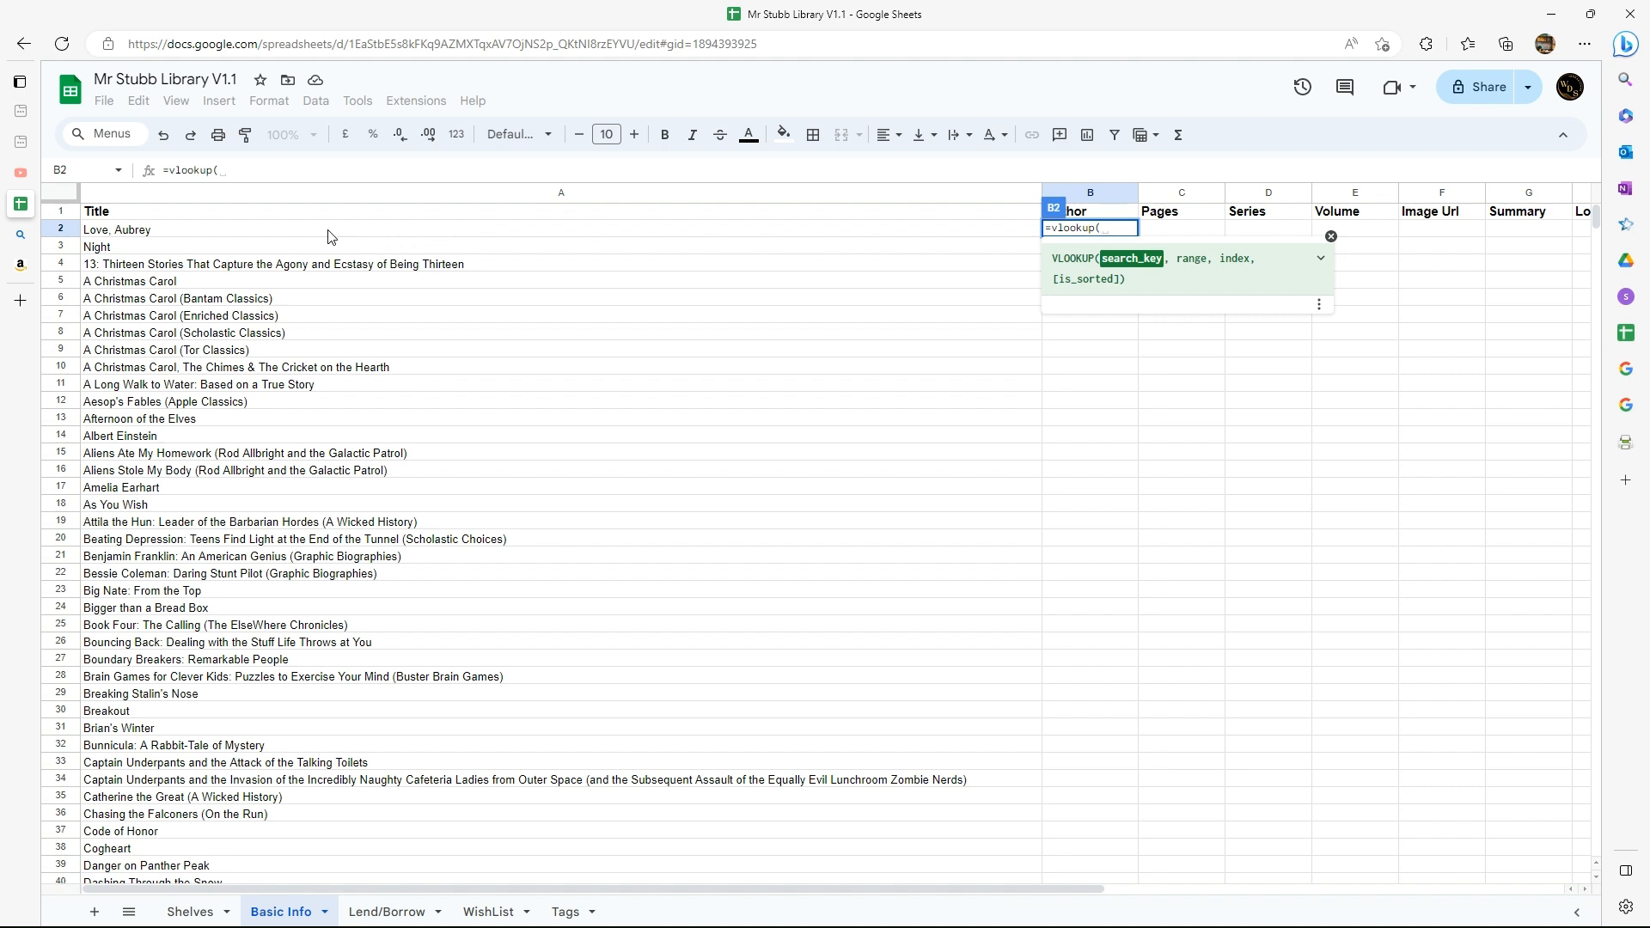
left_click(197, 232)
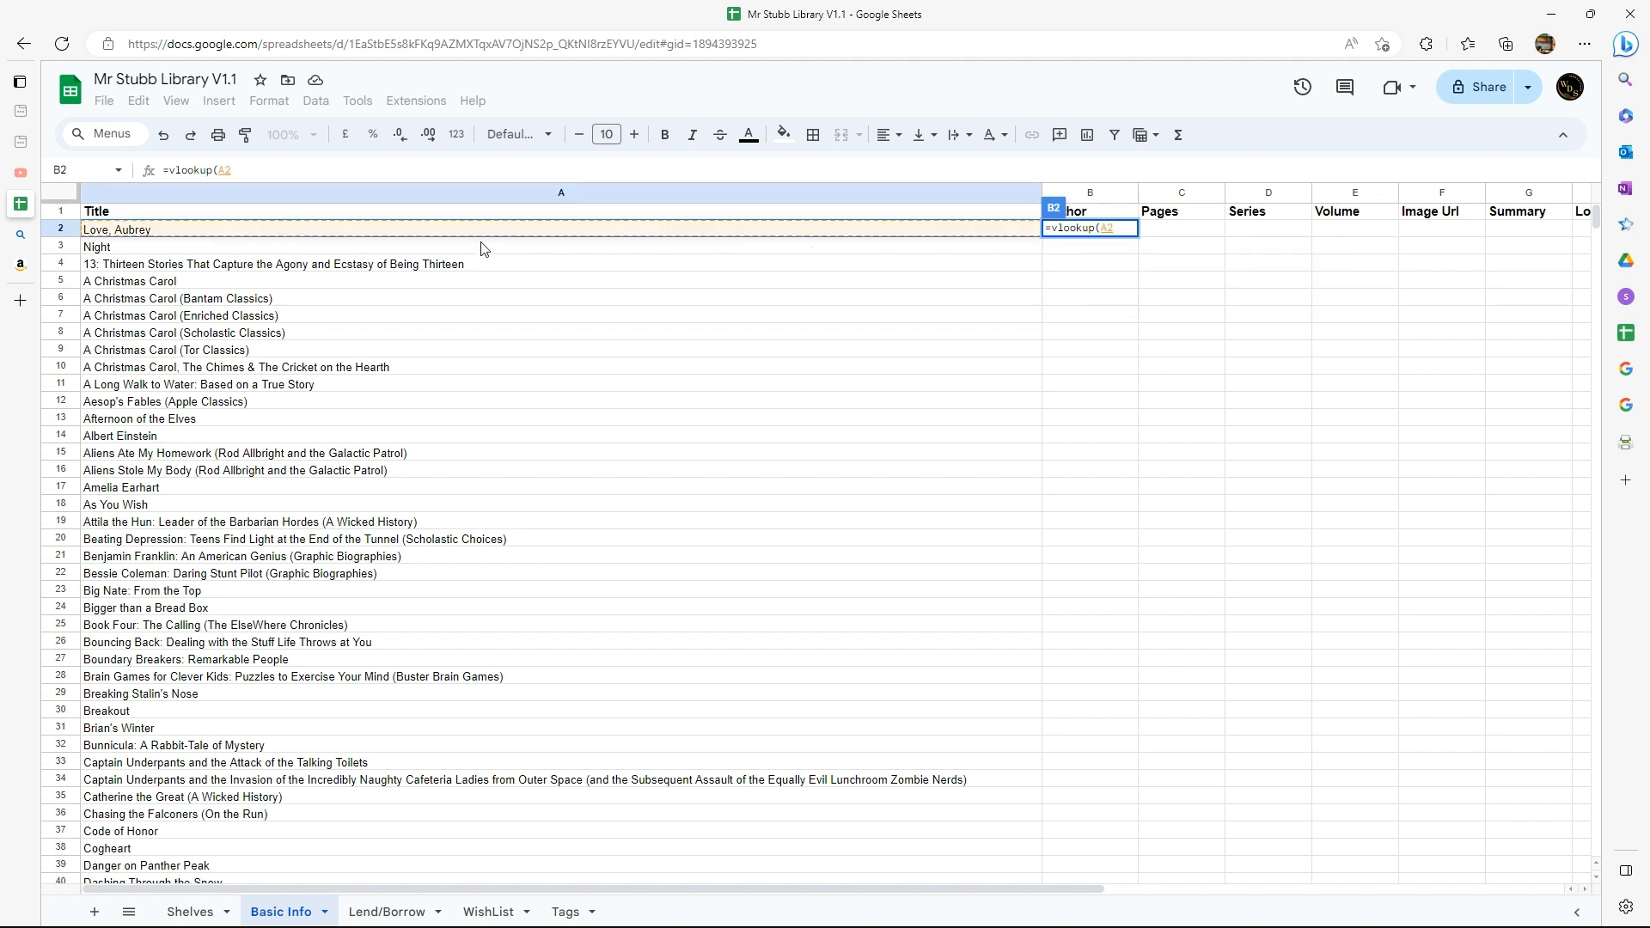
left_click(220, 172)
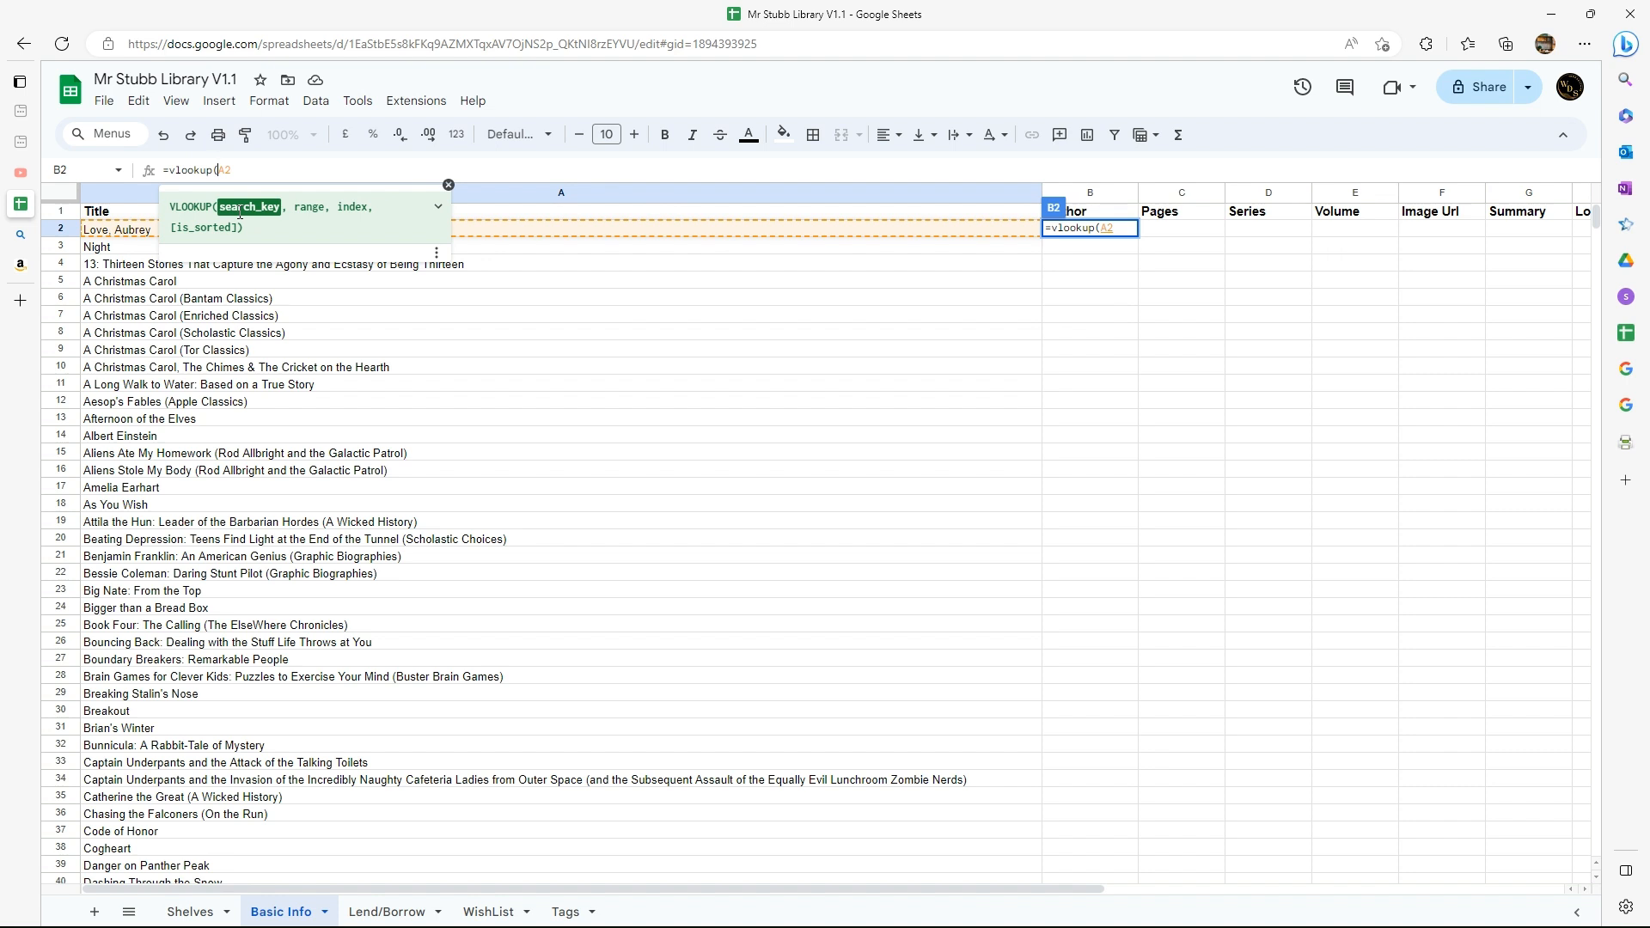
type("$A2,")
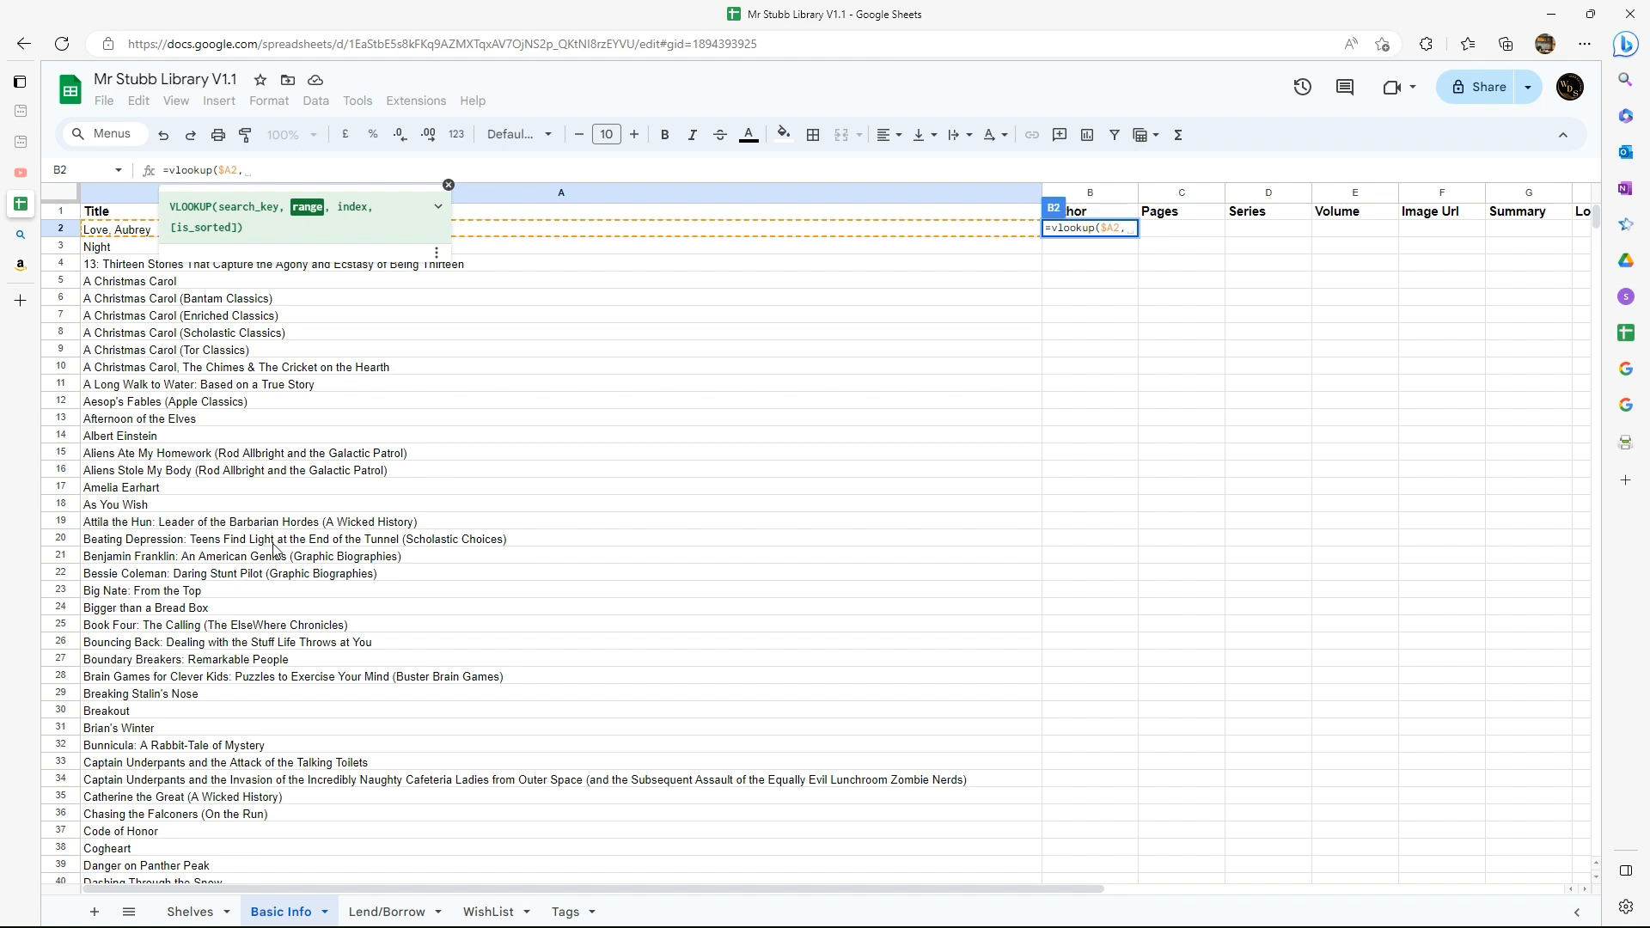
Set the VLOOKUP range to Shelves!A:K, add the comma for the index argument, and return to the Basic Info sheet
left_click(191, 913)
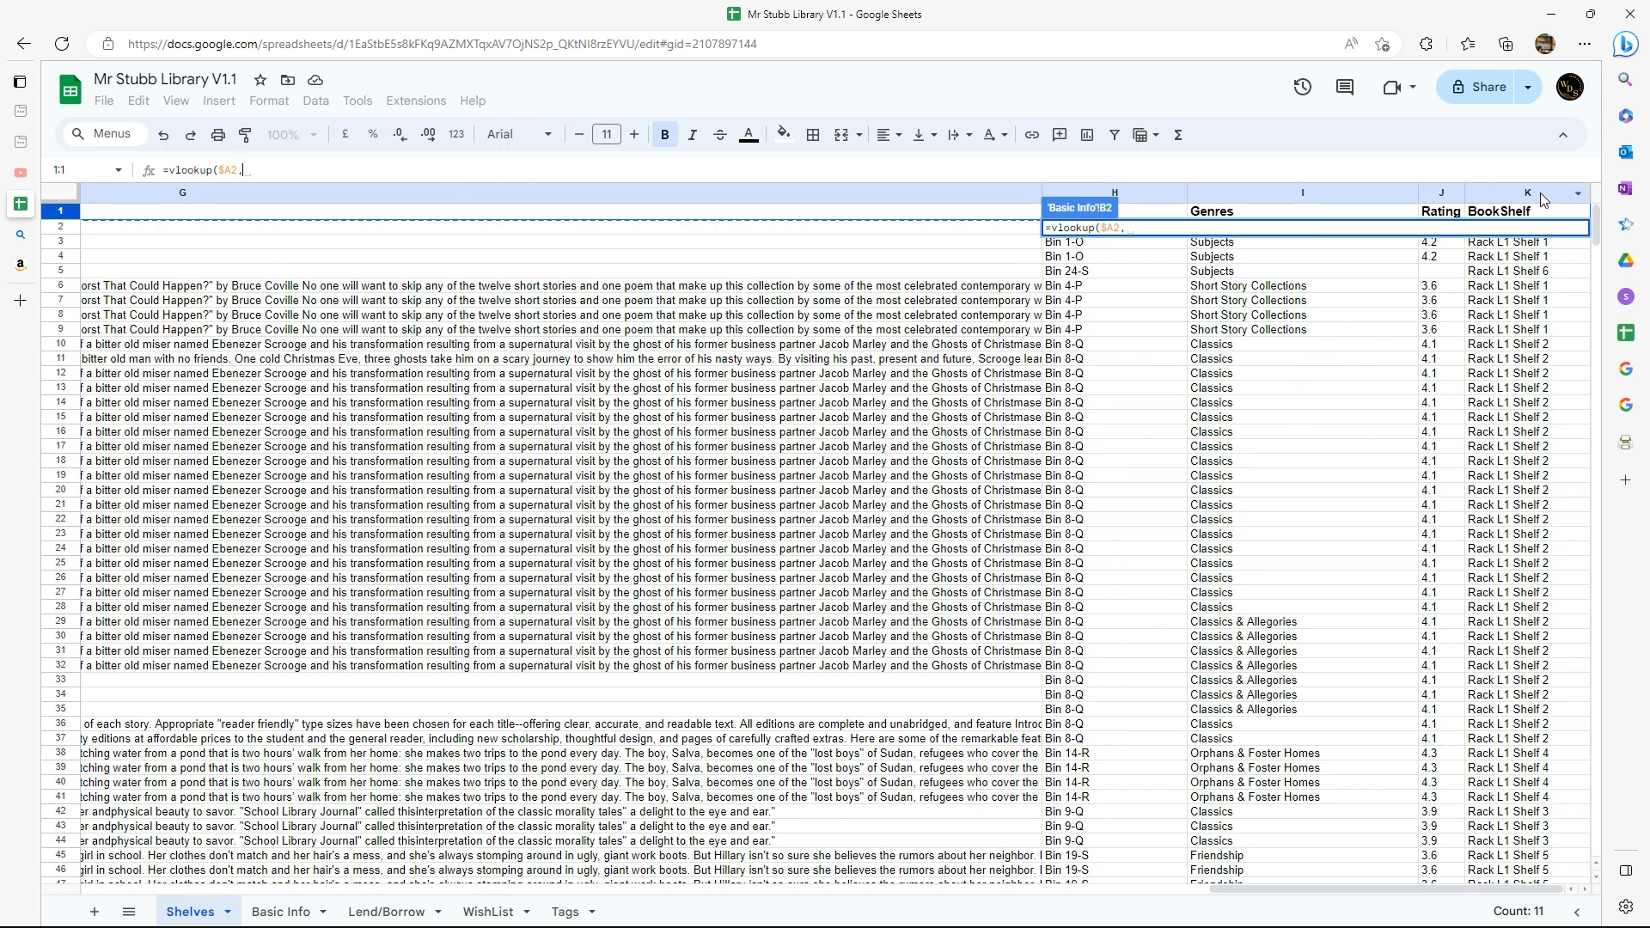
left_click_drag(1534, 197, 140, 183)
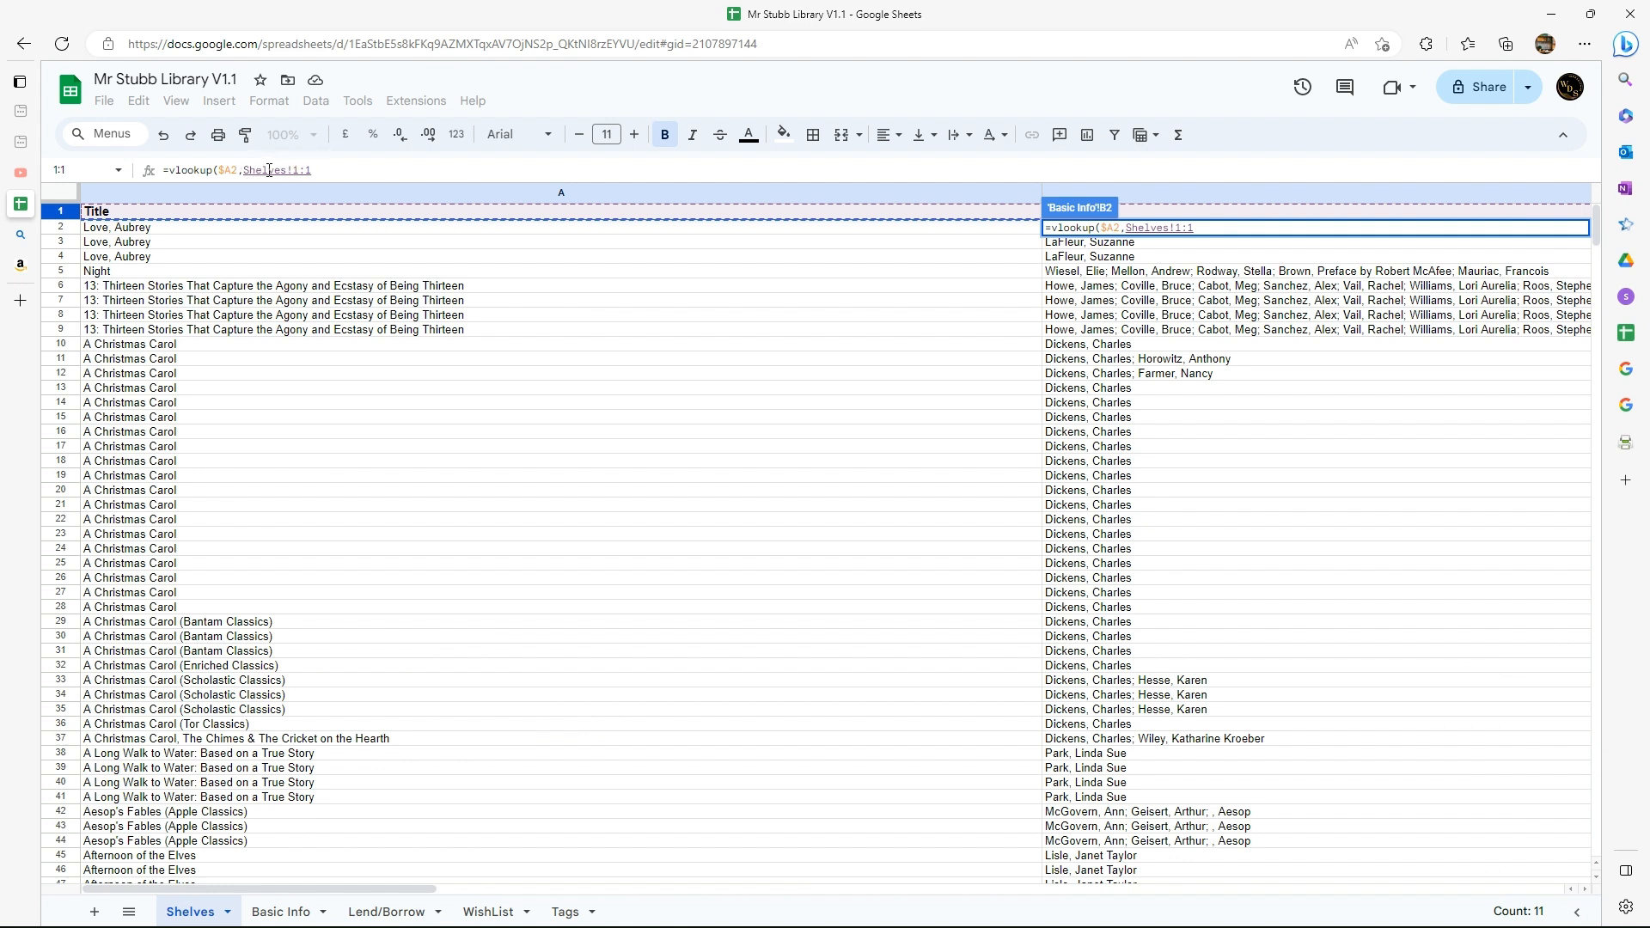
left_click(296, 171)
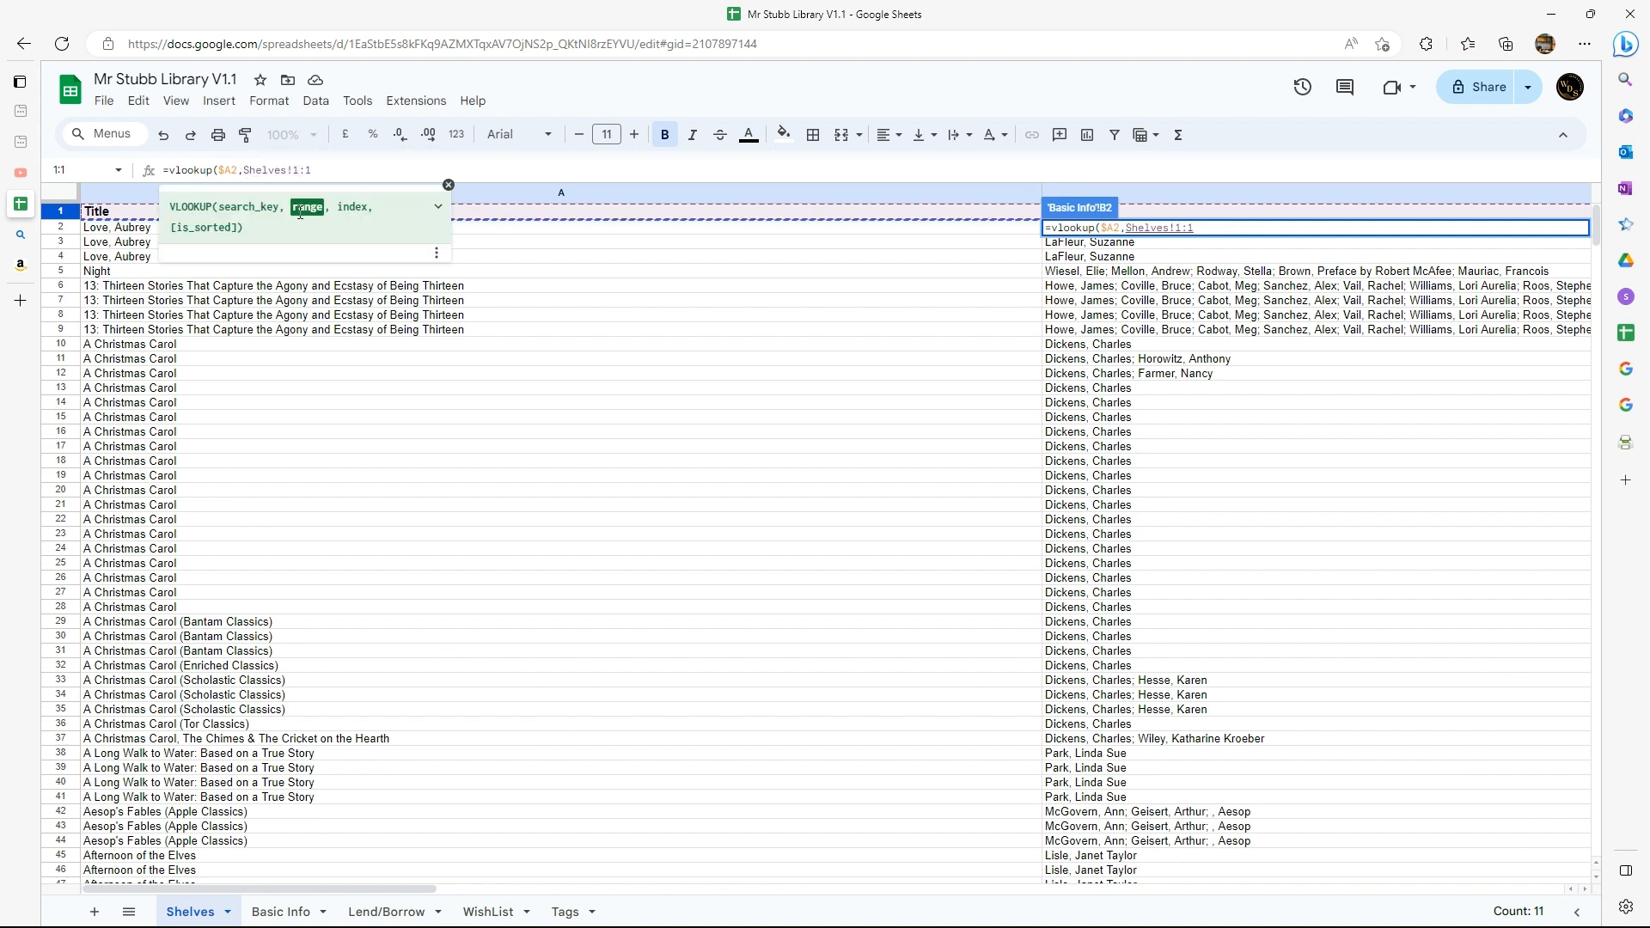
key("BackSpace")
type("A:")
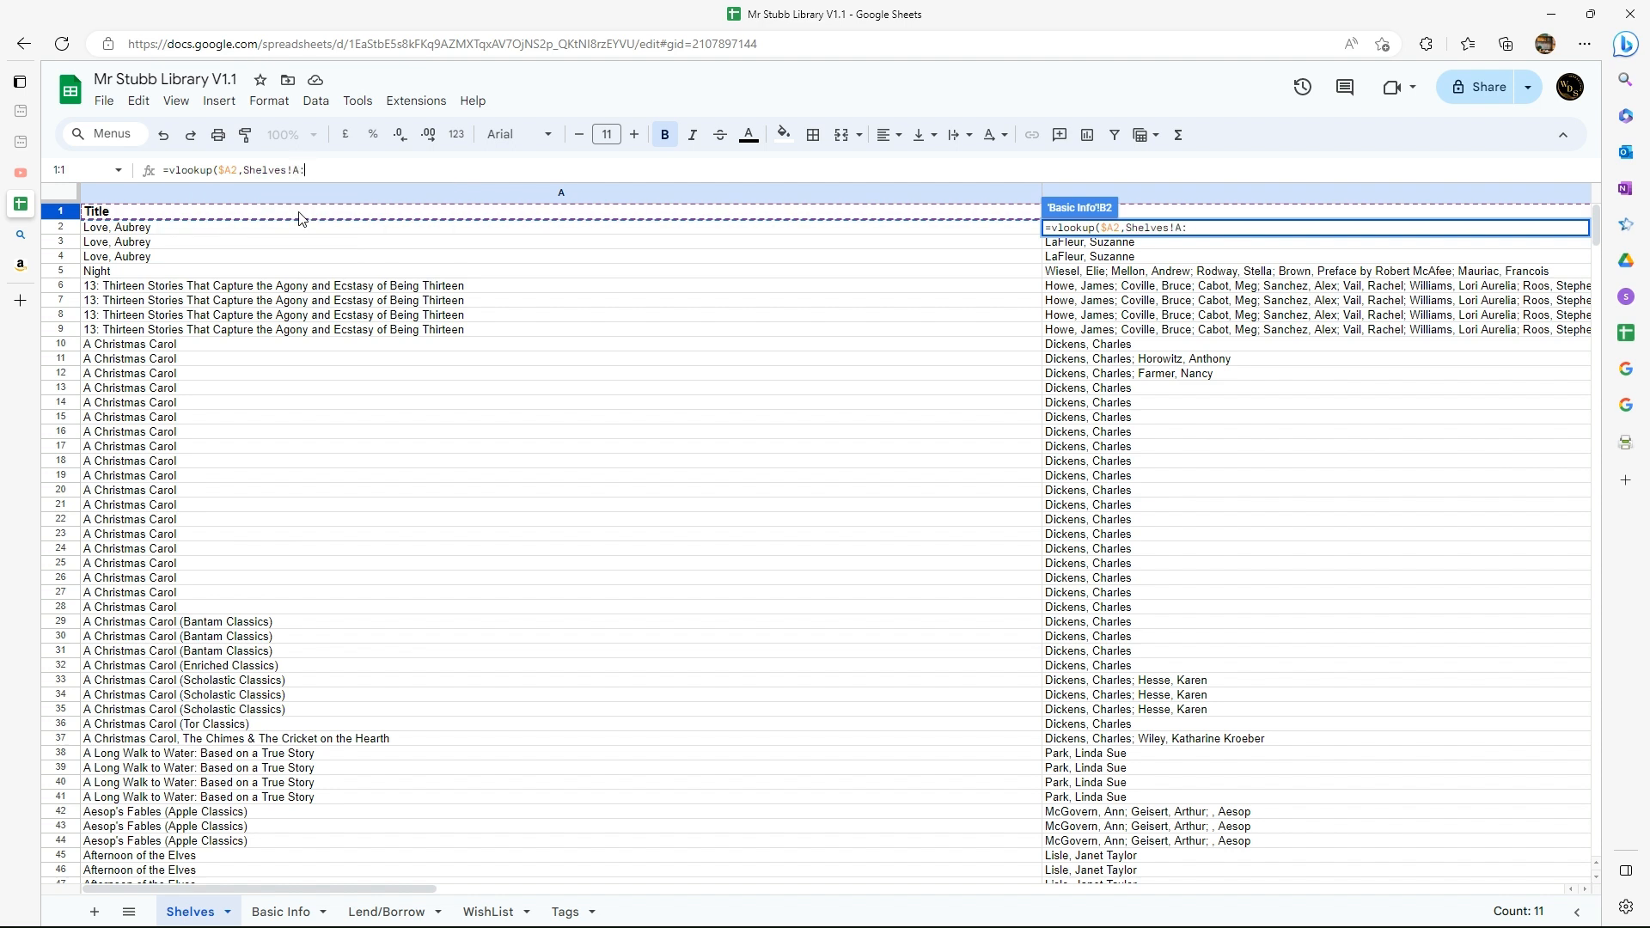
type("K")
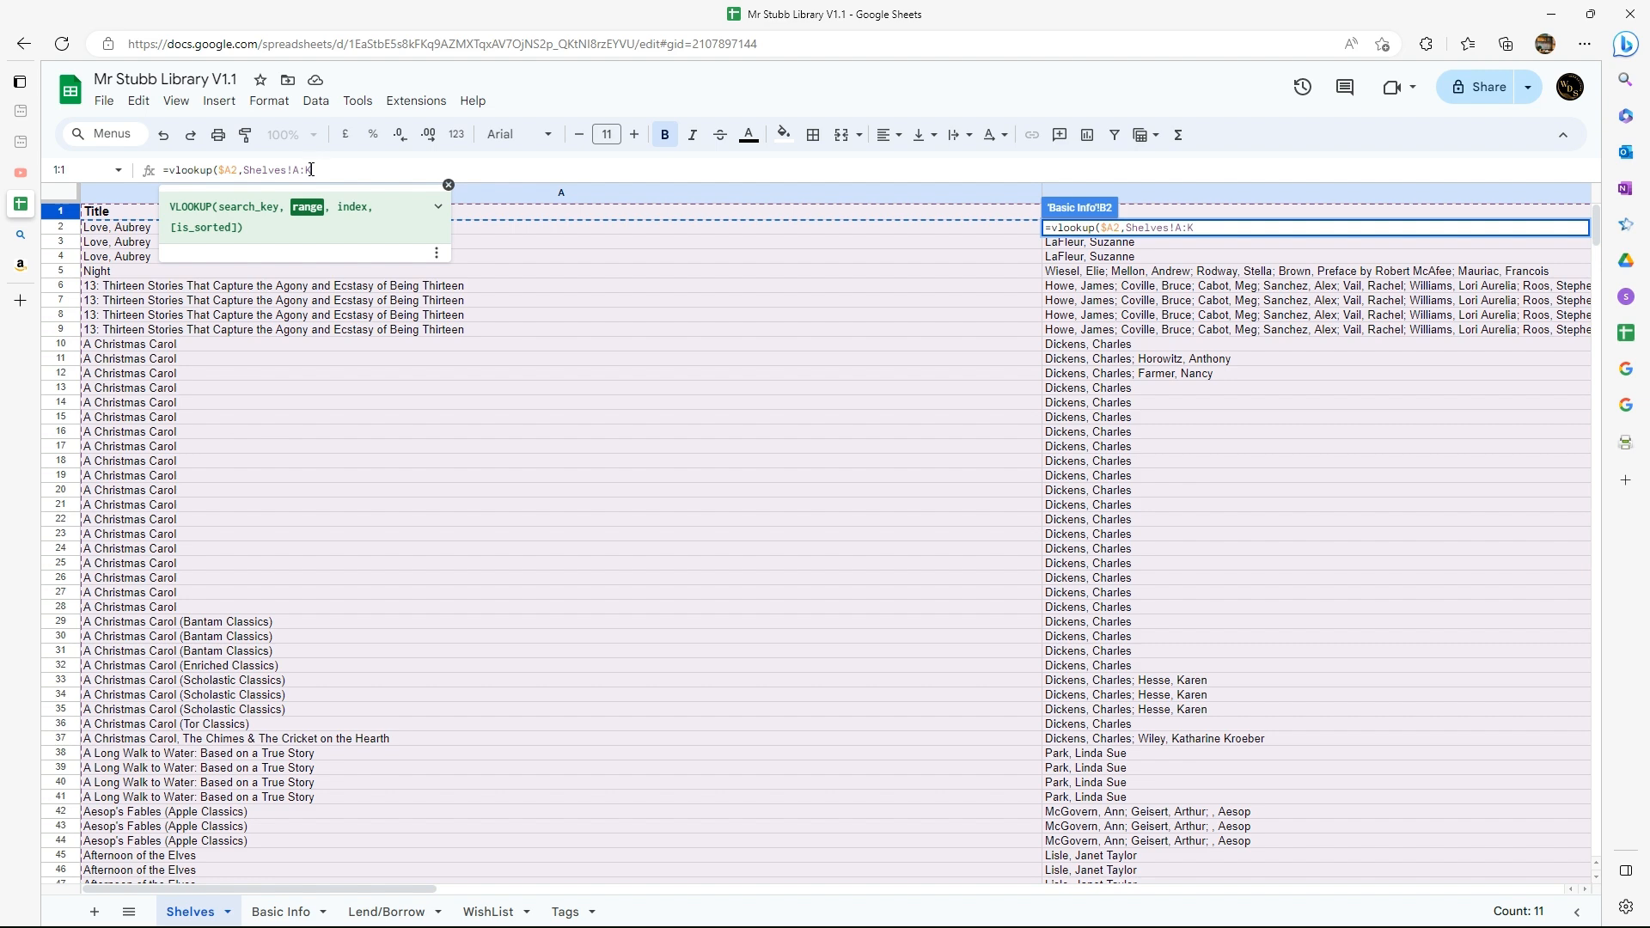
type(",")
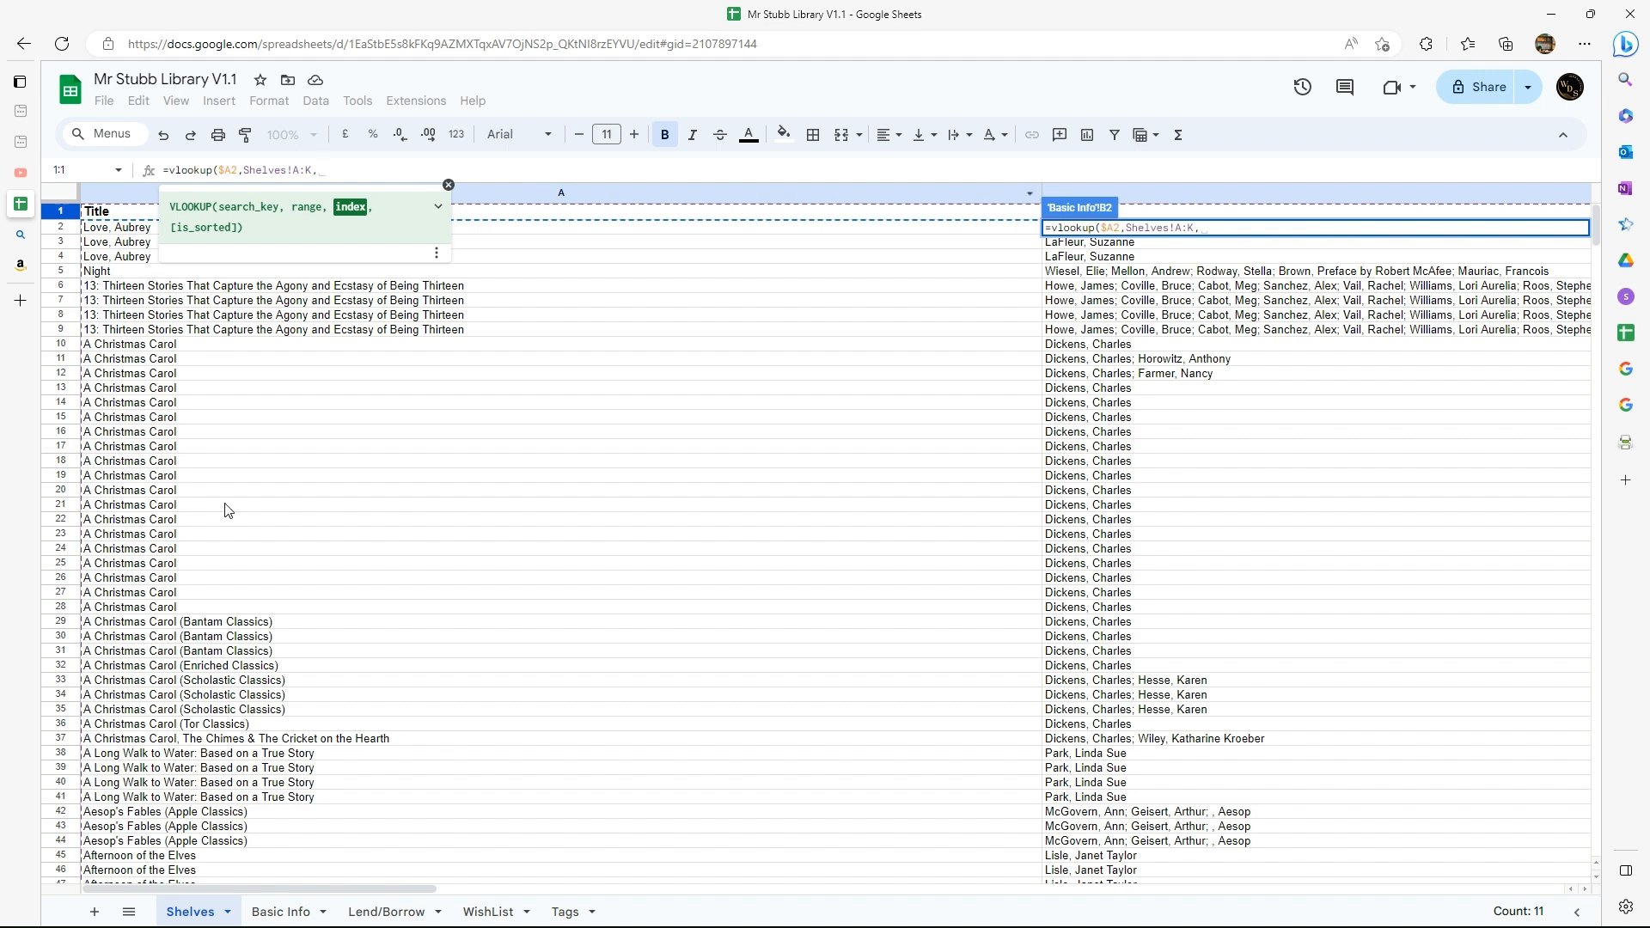
left_click(292, 914)
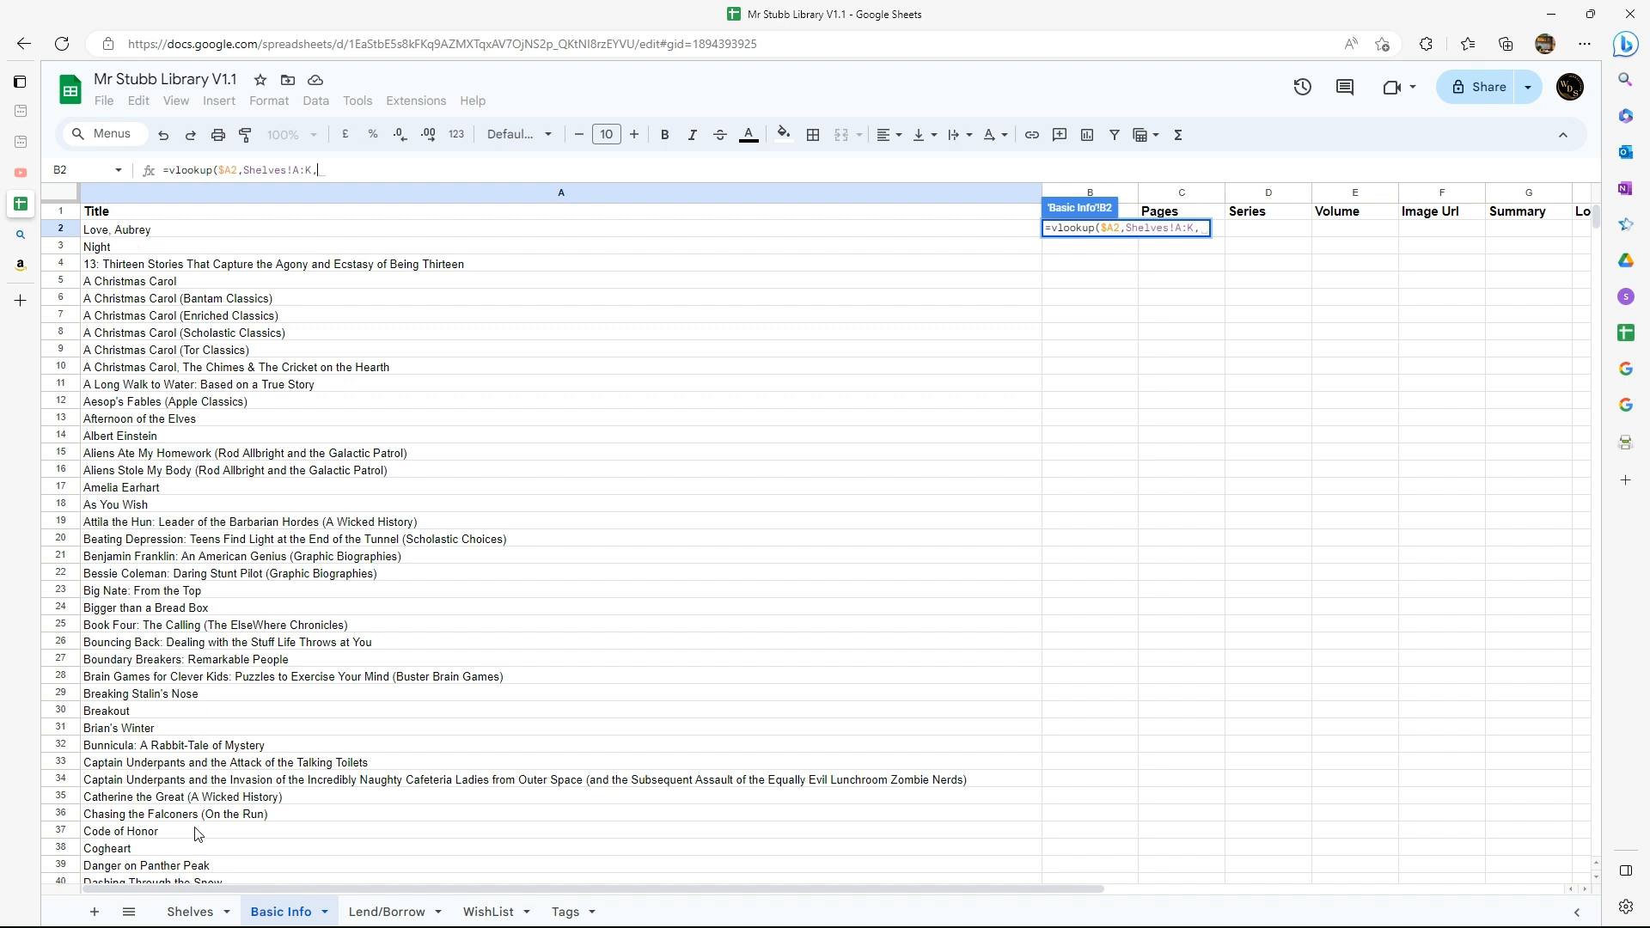
left_click(190, 913)
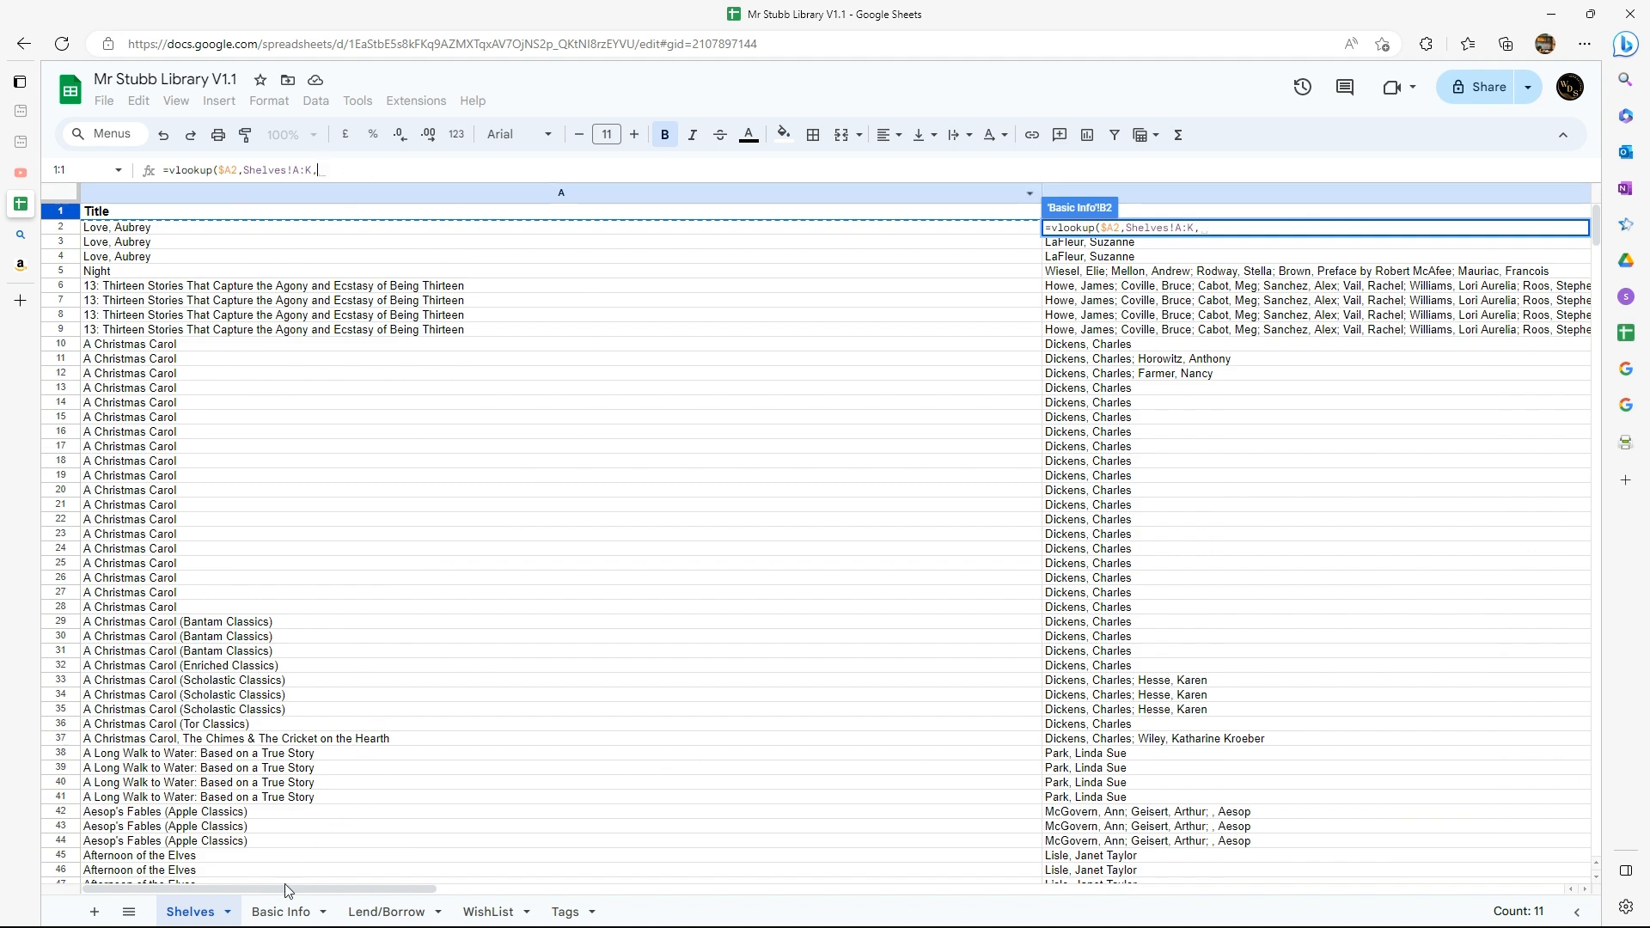
left_click(295, 911)
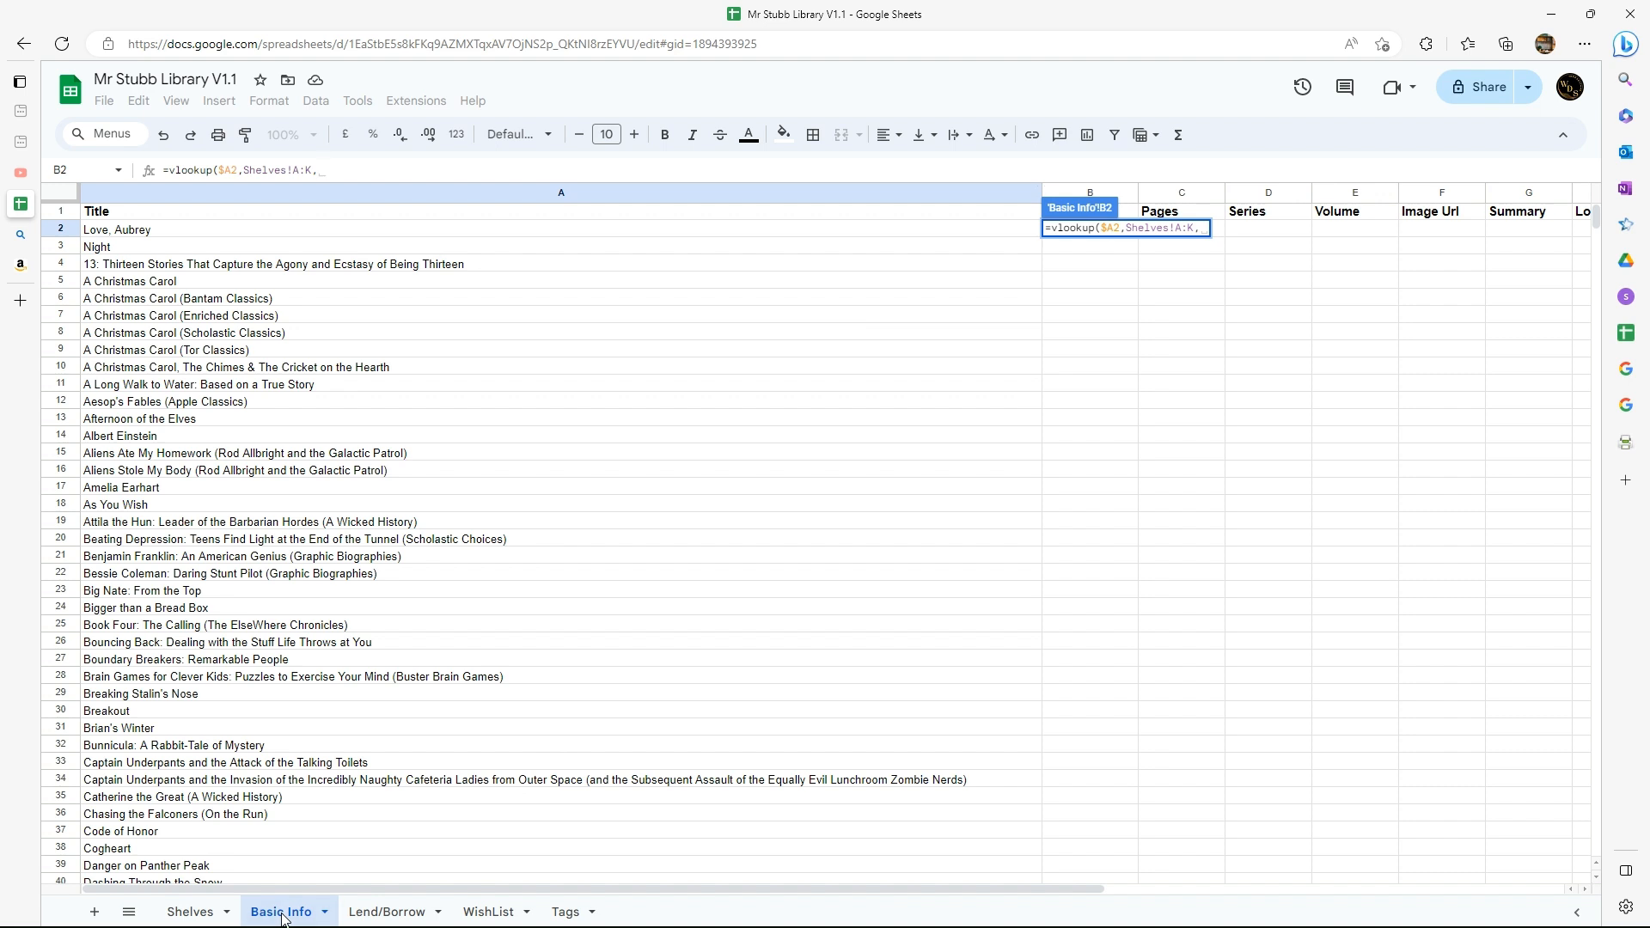
Check the Author column's position in the Shelves sheet and enter 2 as the VLOOKUP index in Basic Info cell B2
left_click(190, 912)
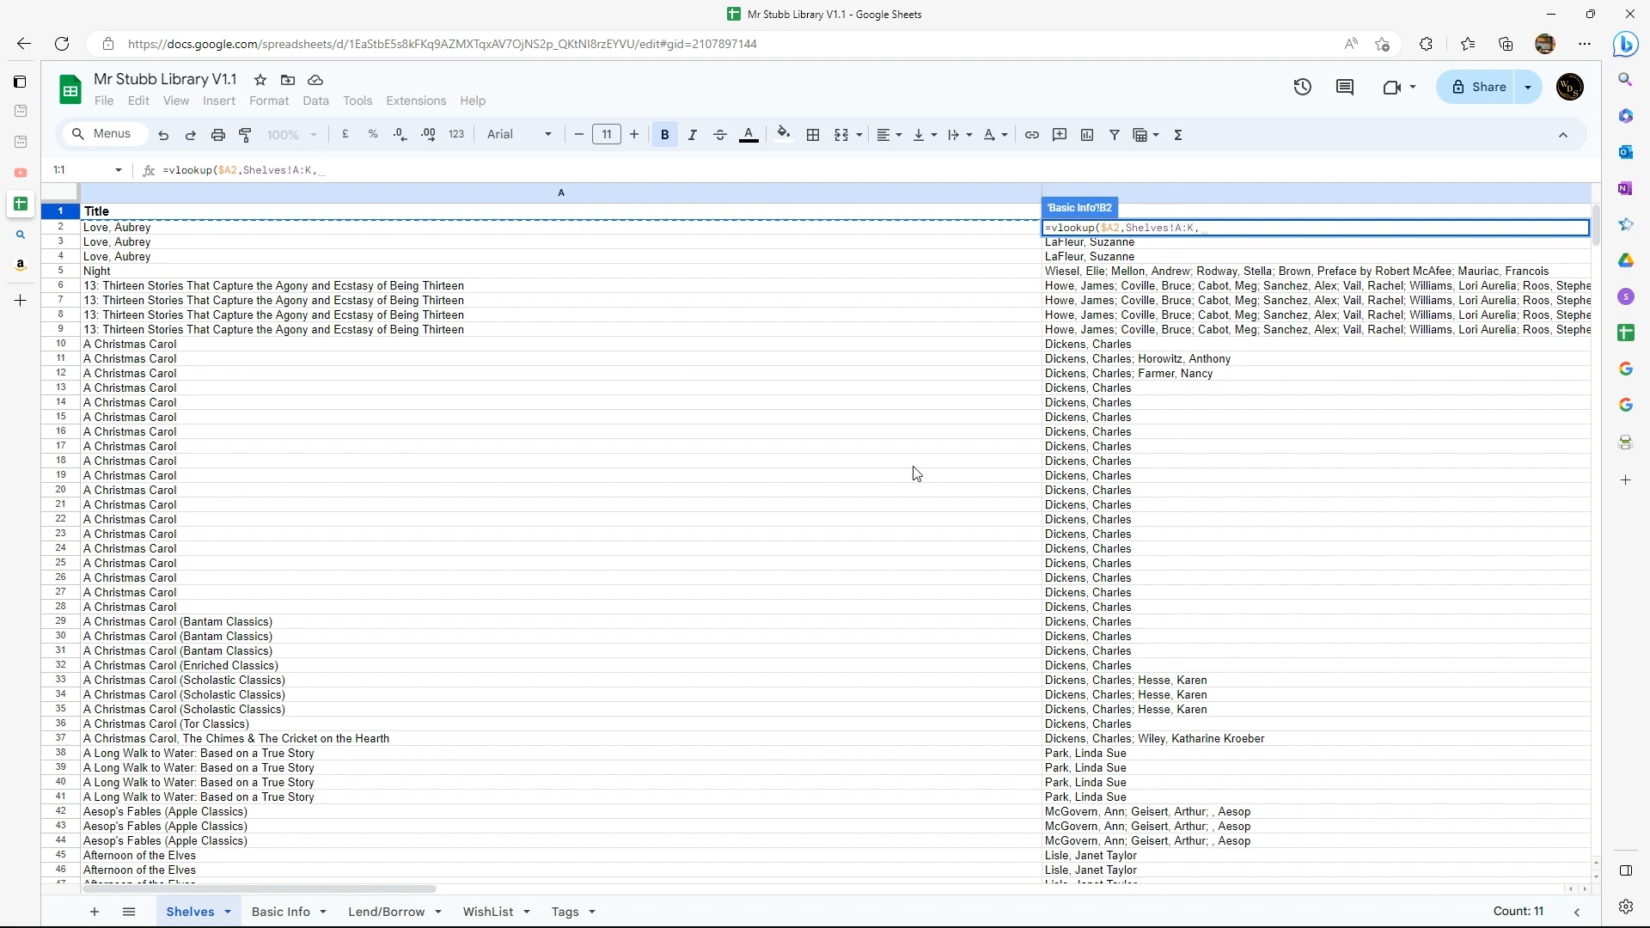
left_click(310, 897)
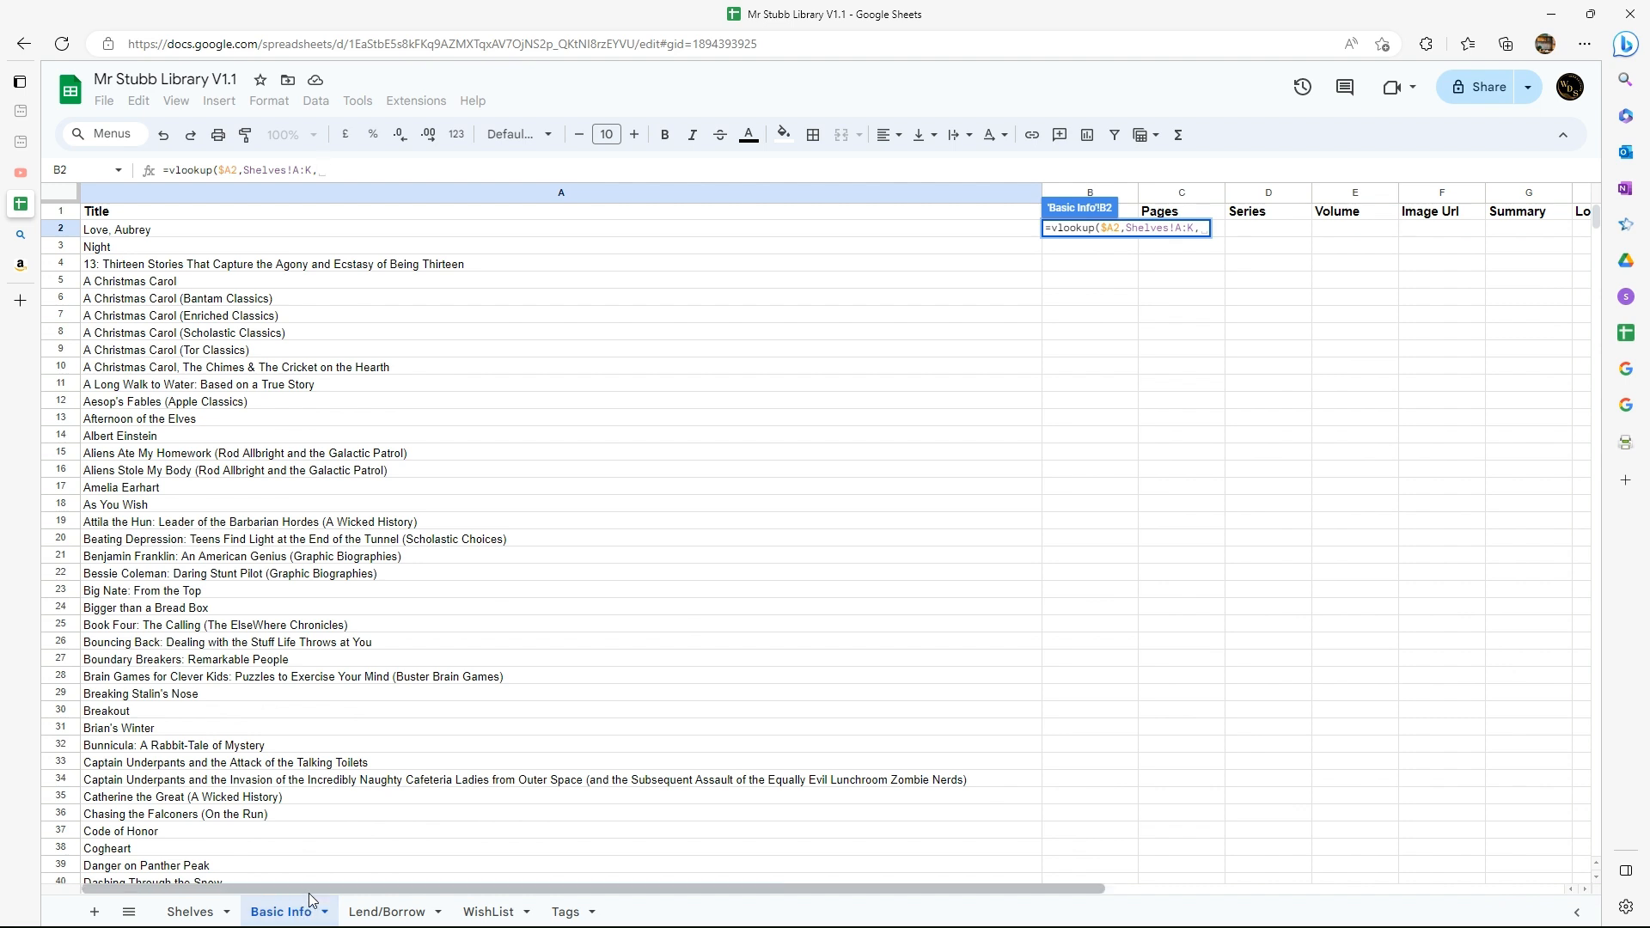
type("2")
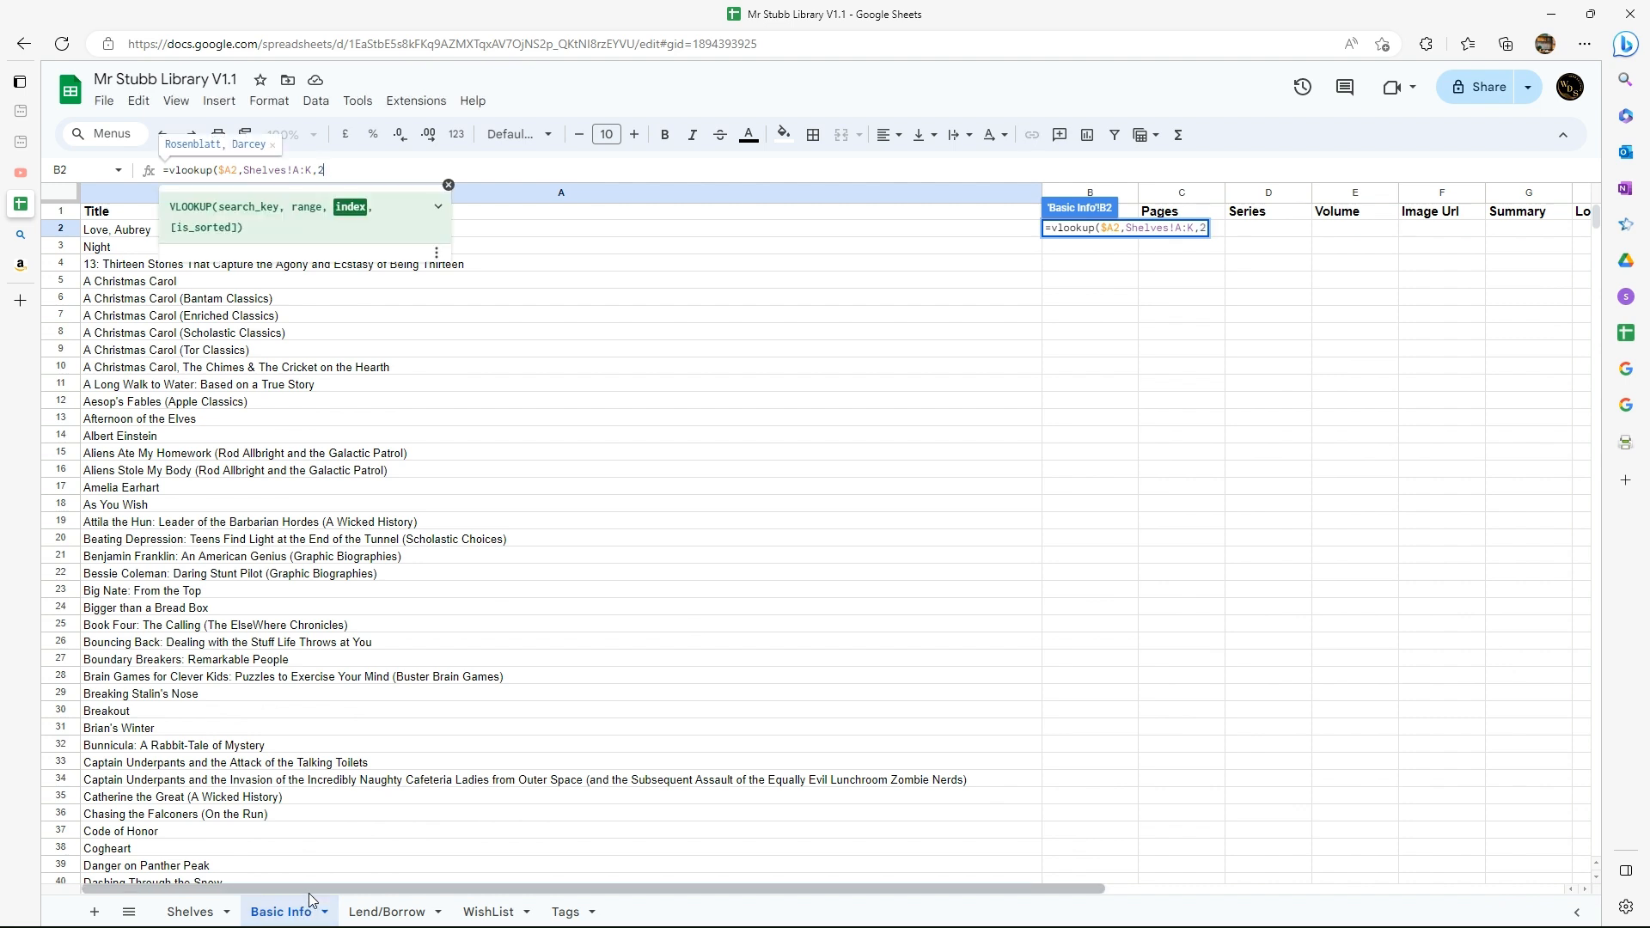
type(",")
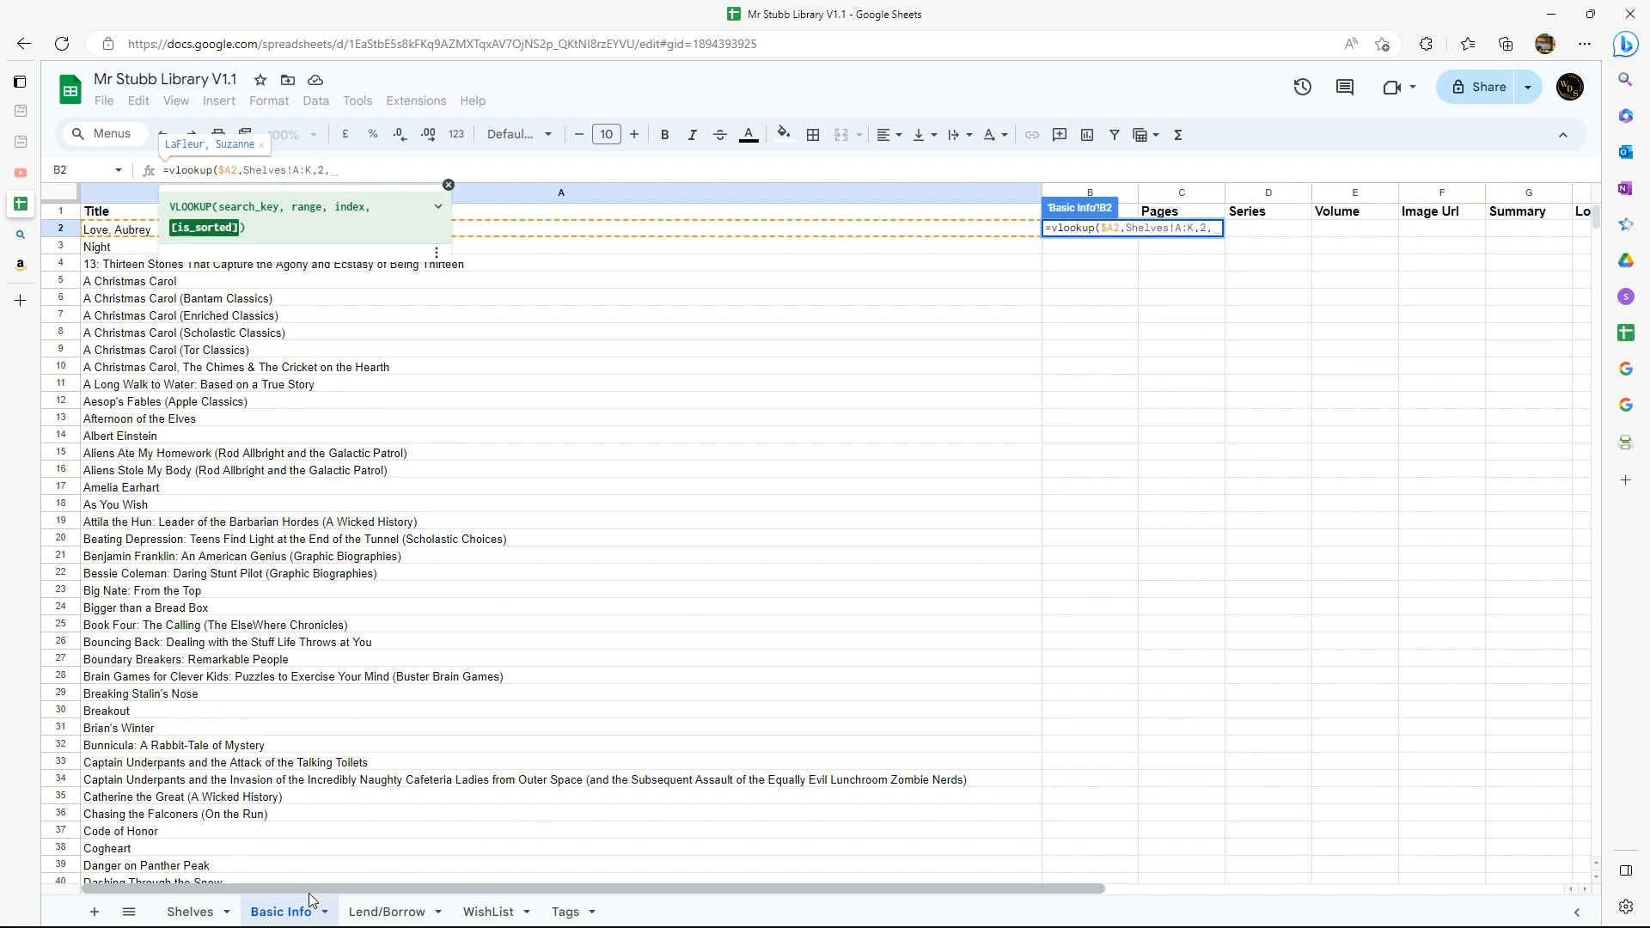
Lock the lookup range as Shelves!$A:$K and complete the B2 formula with False for an exact match
key("Left")
key("Left")
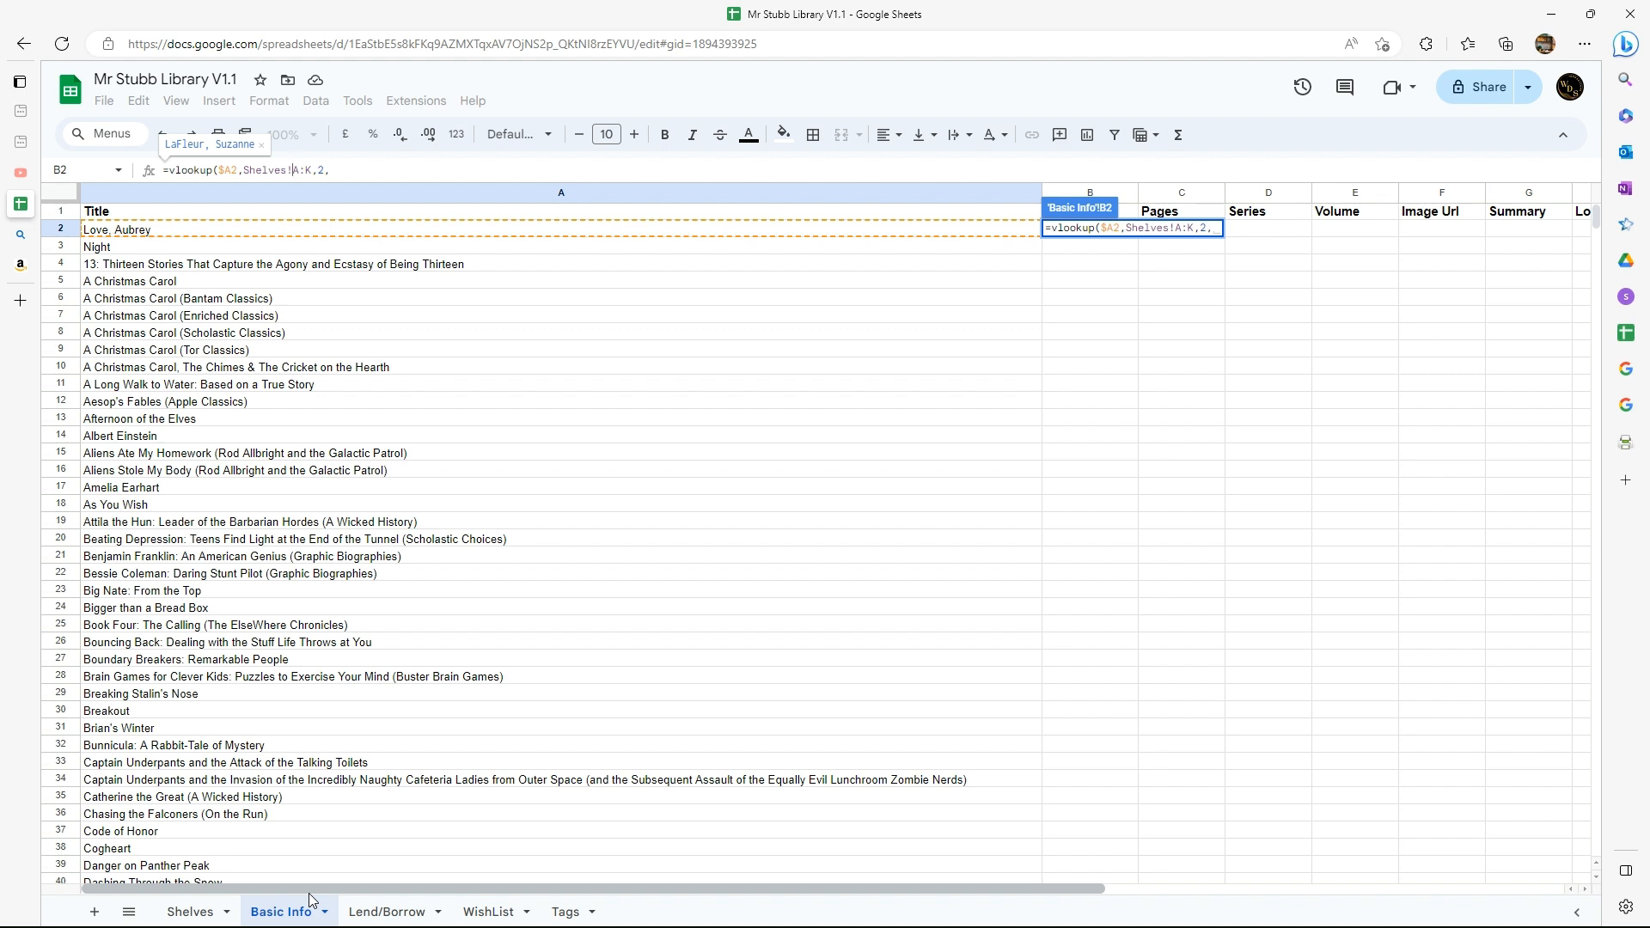
type("$A:")
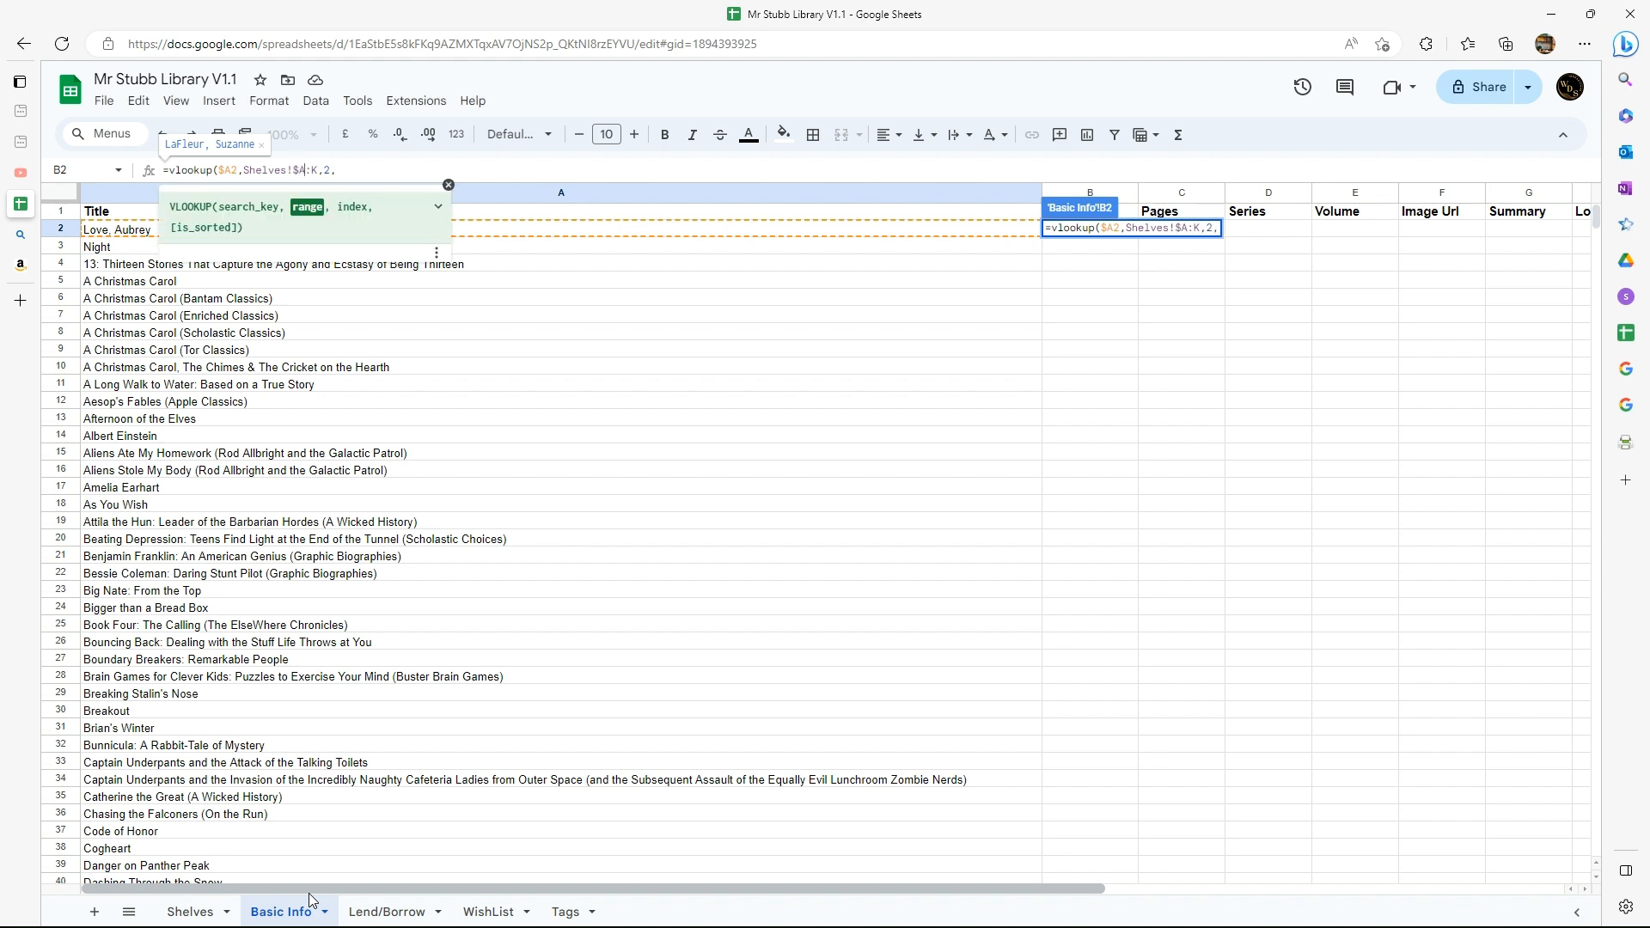
type("$")
key("Right")
key("Right")
key("Right")
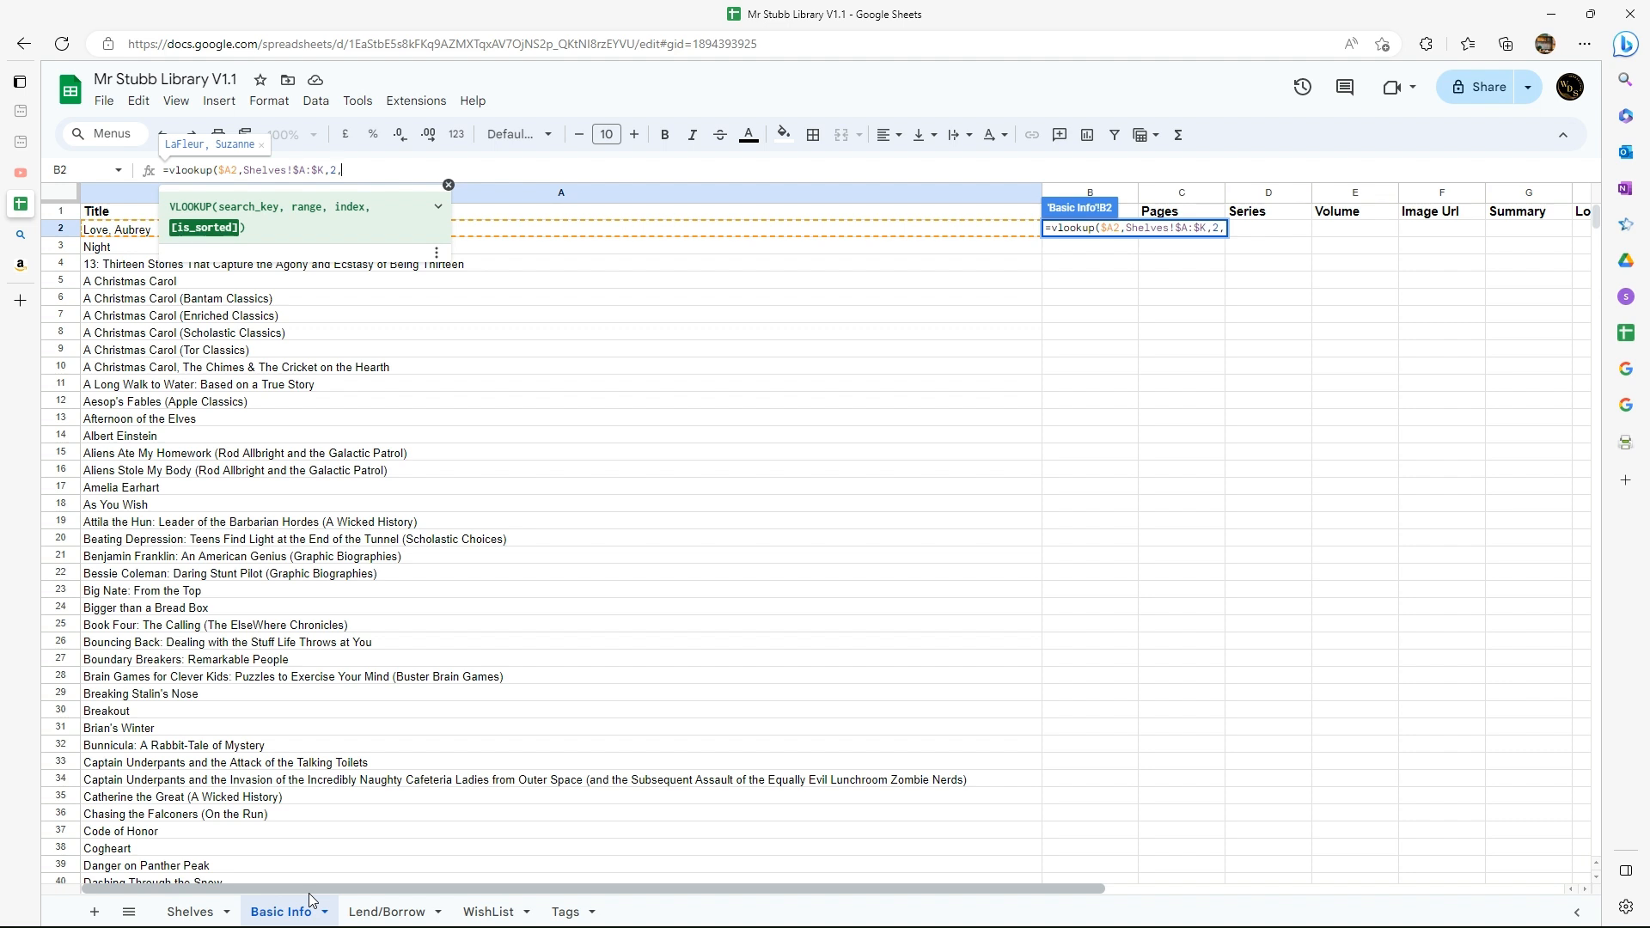
type("False)")
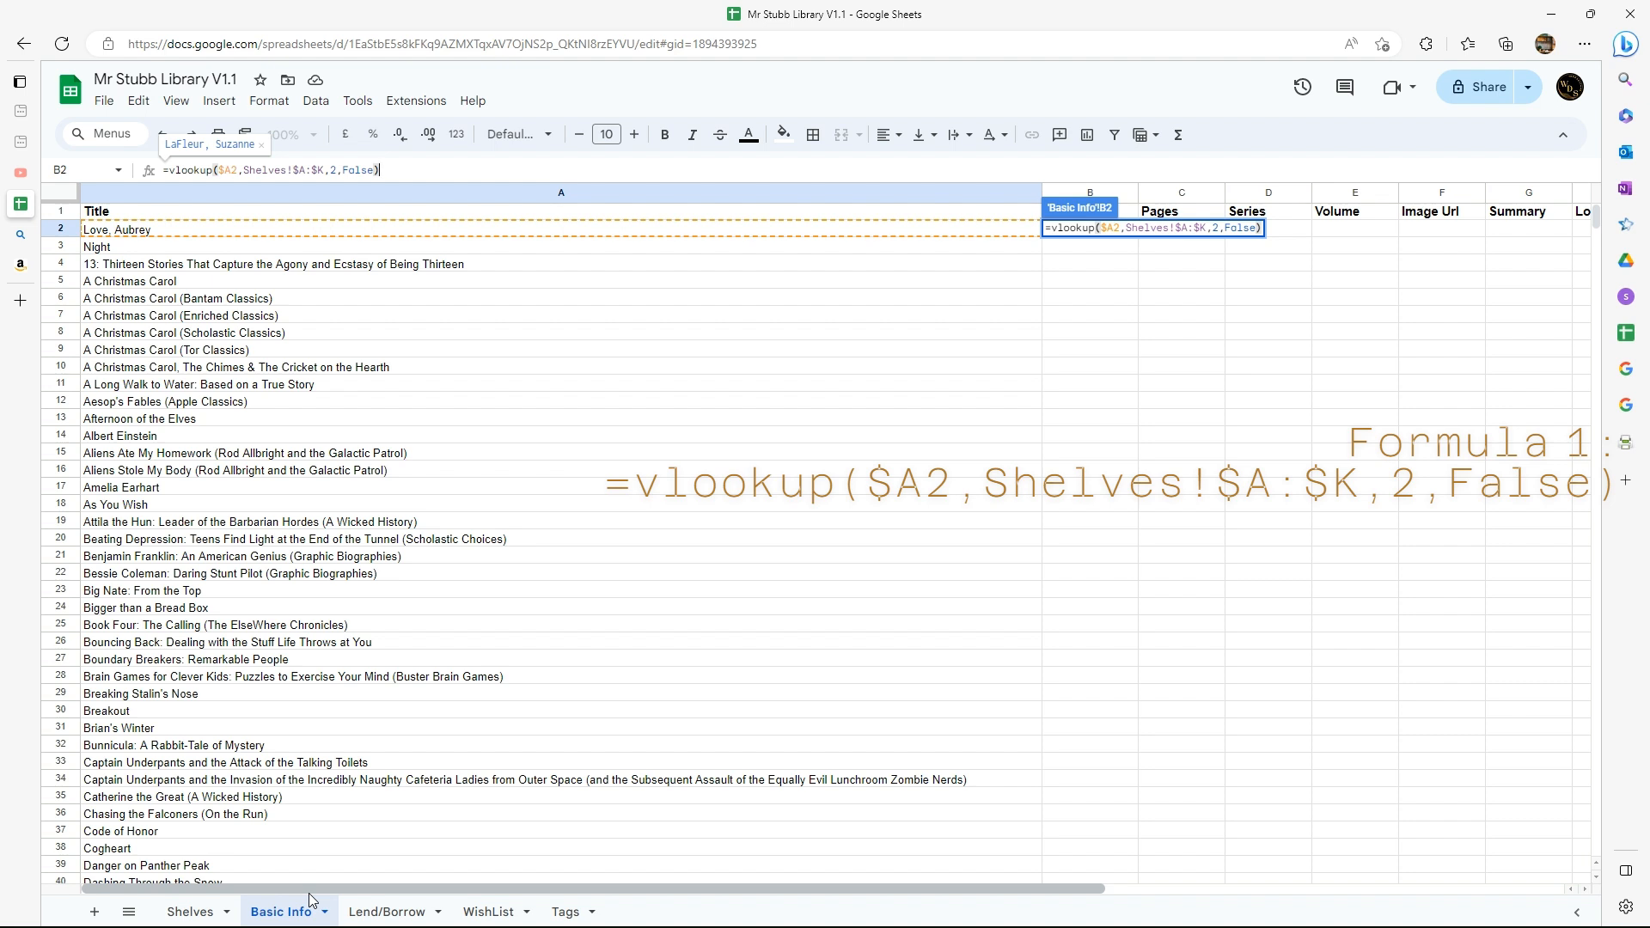
key("ctrl+Return")
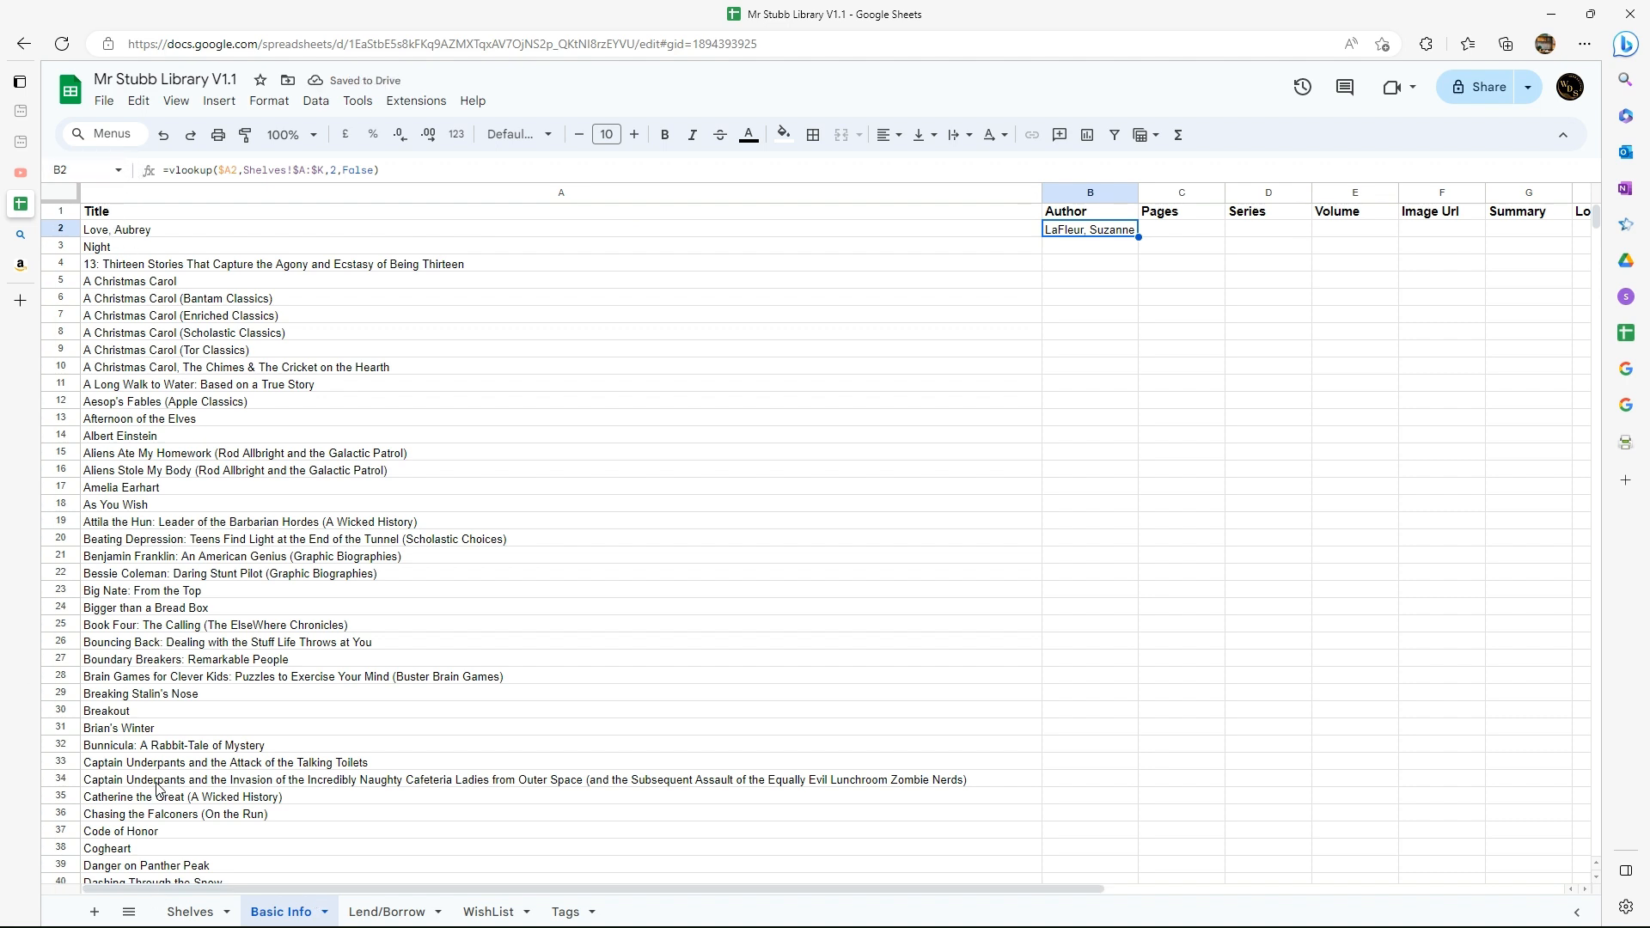
Compare the Author result with the Shelves sheet and fill the B2 formula across row 2 through column K
left_click(191, 911)
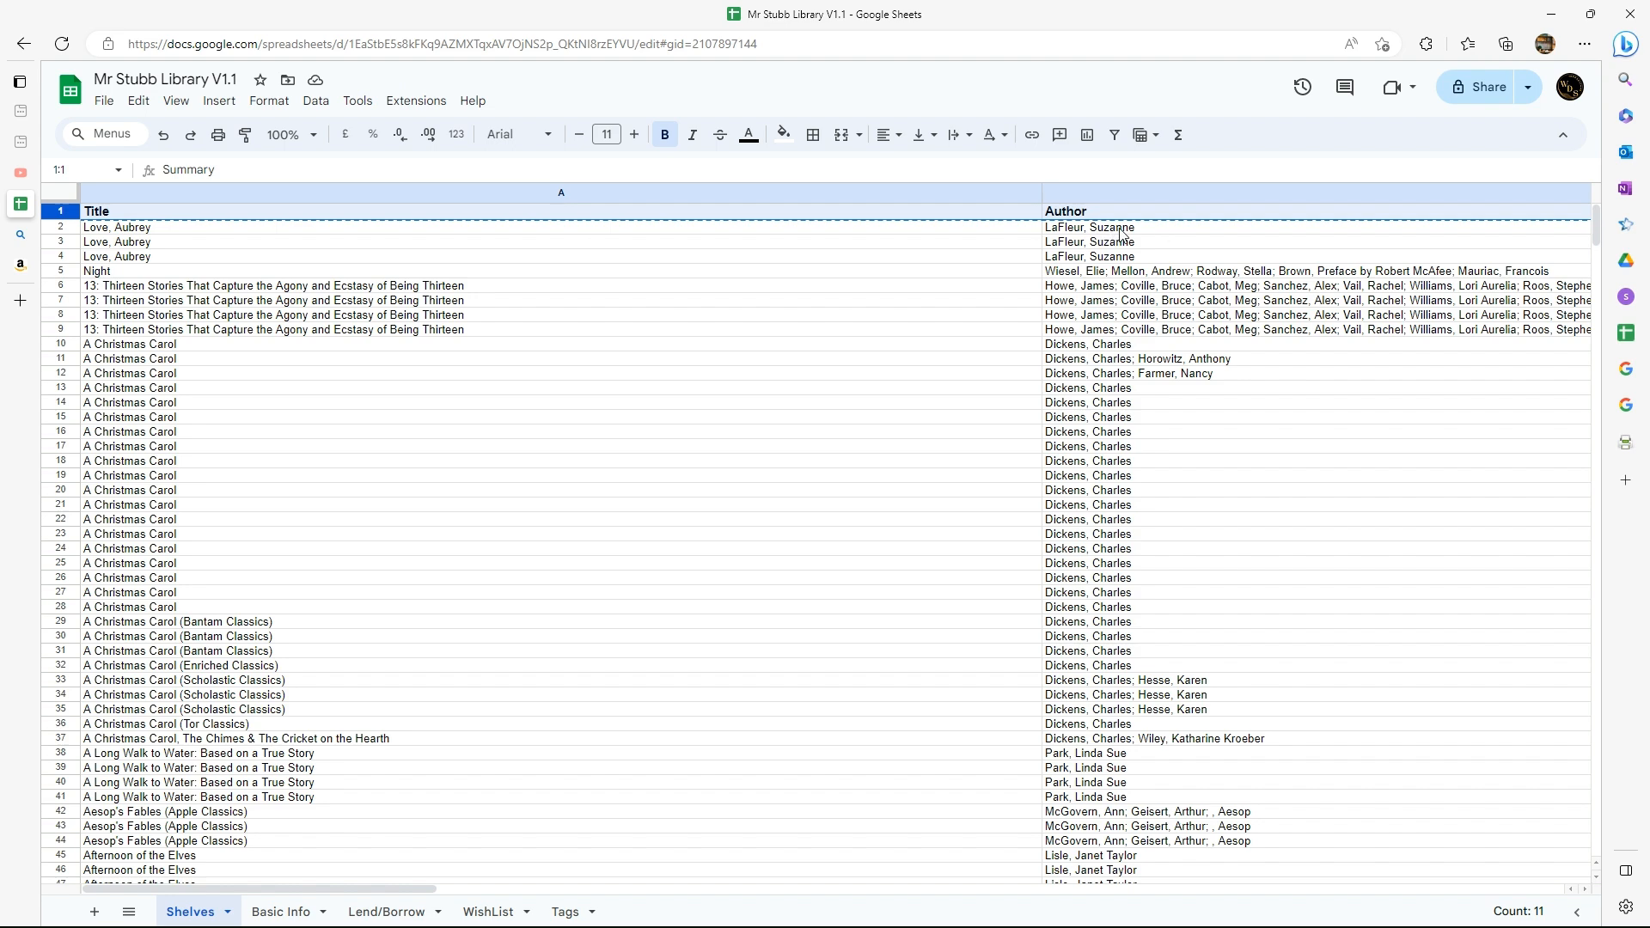
left_click(292, 911)
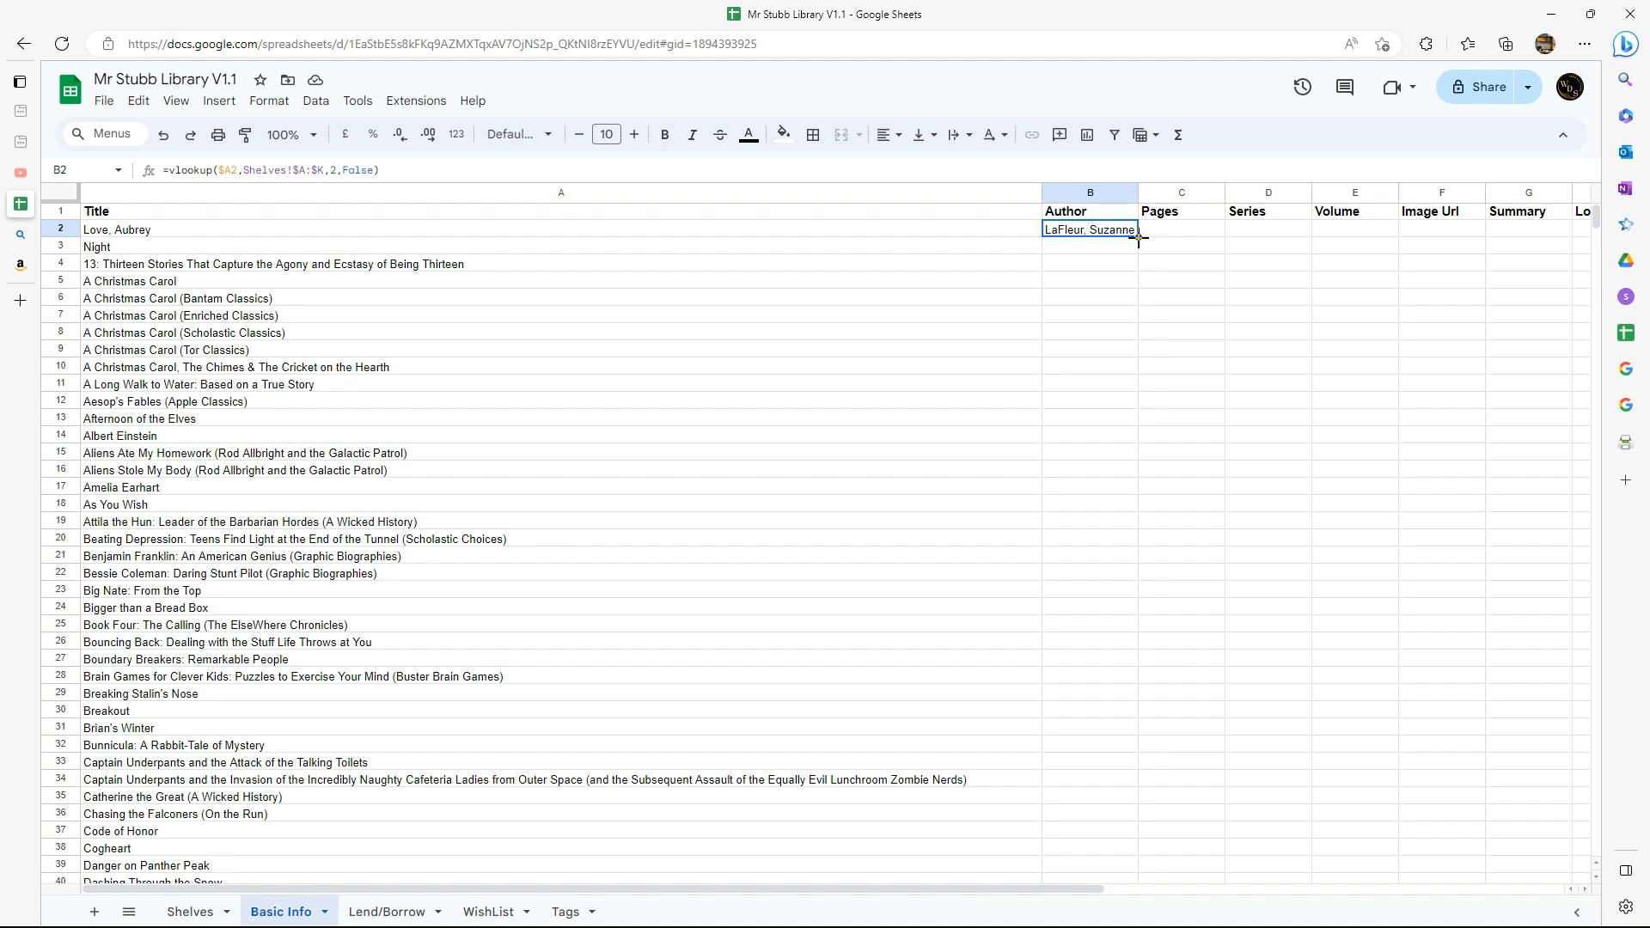
left_click_drag(1141, 240, 1467, 238)
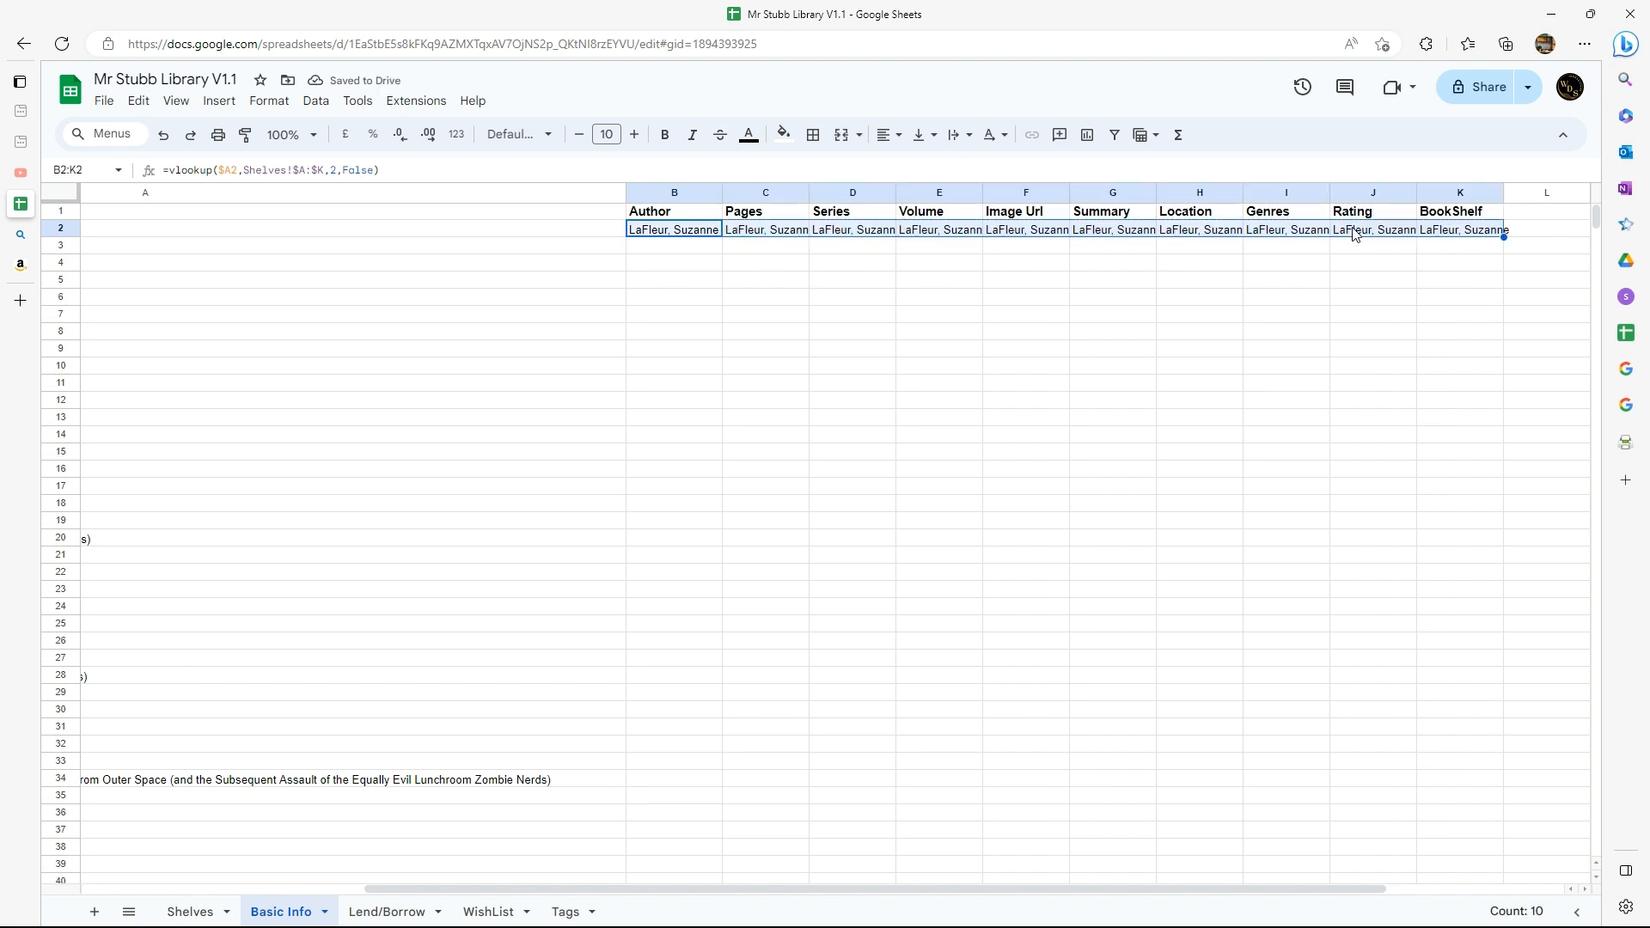
Inspect the copied formulas in C2 to F2 and compare them with the column order in the Shelves sheet
left_click(754, 233)
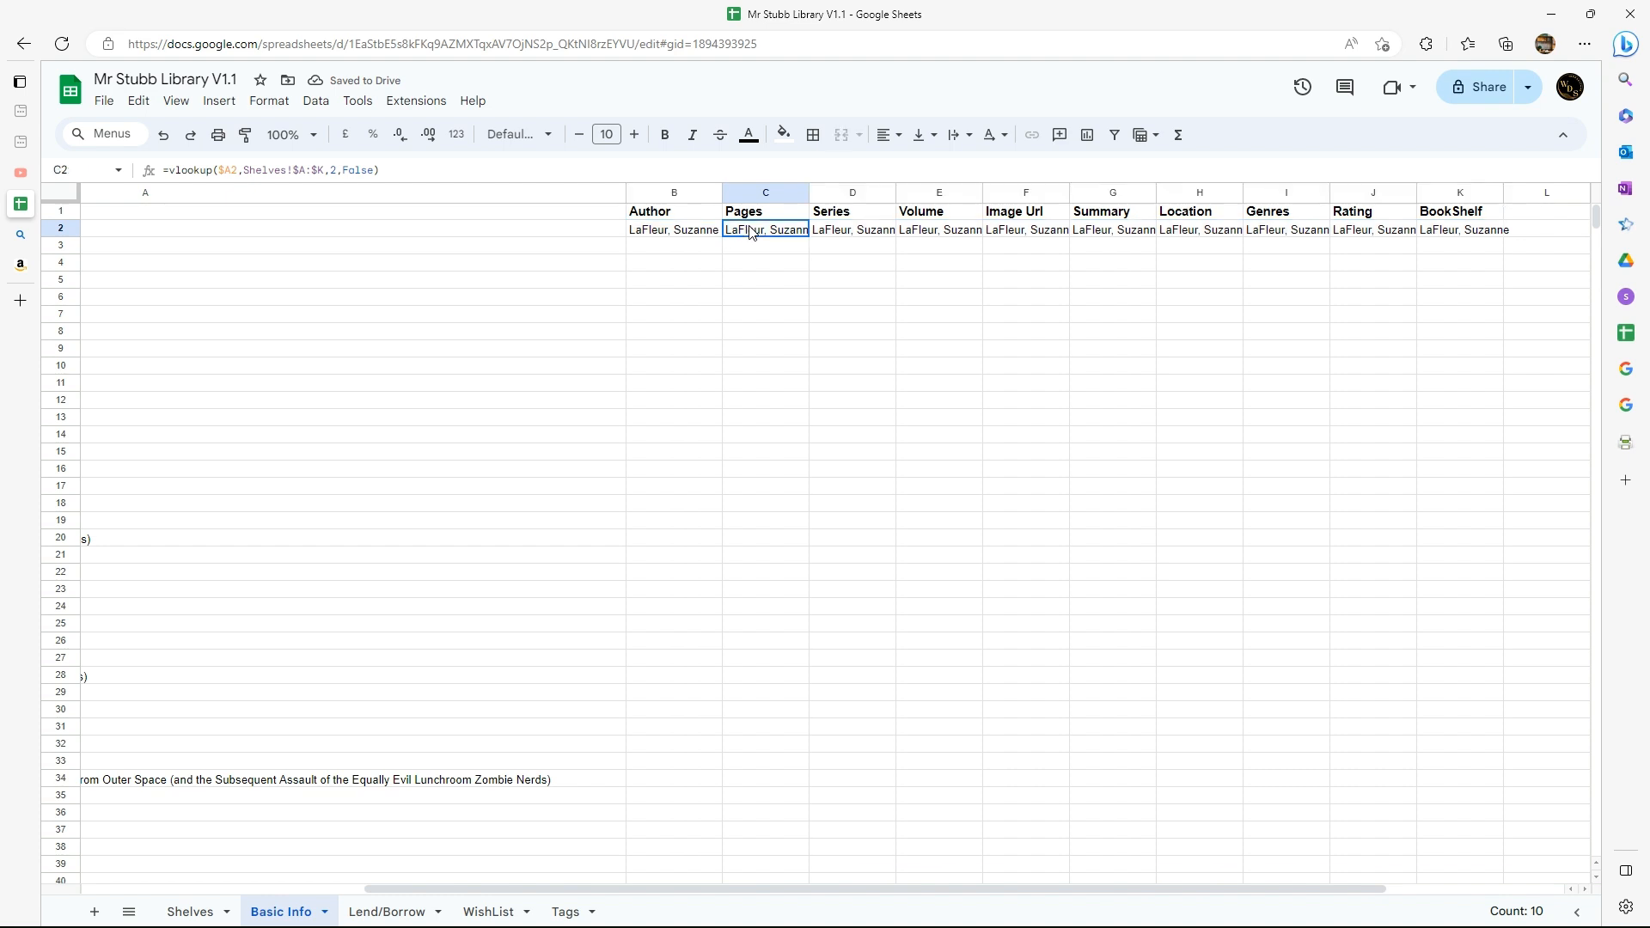
left_click(854, 232)
left_click(930, 230)
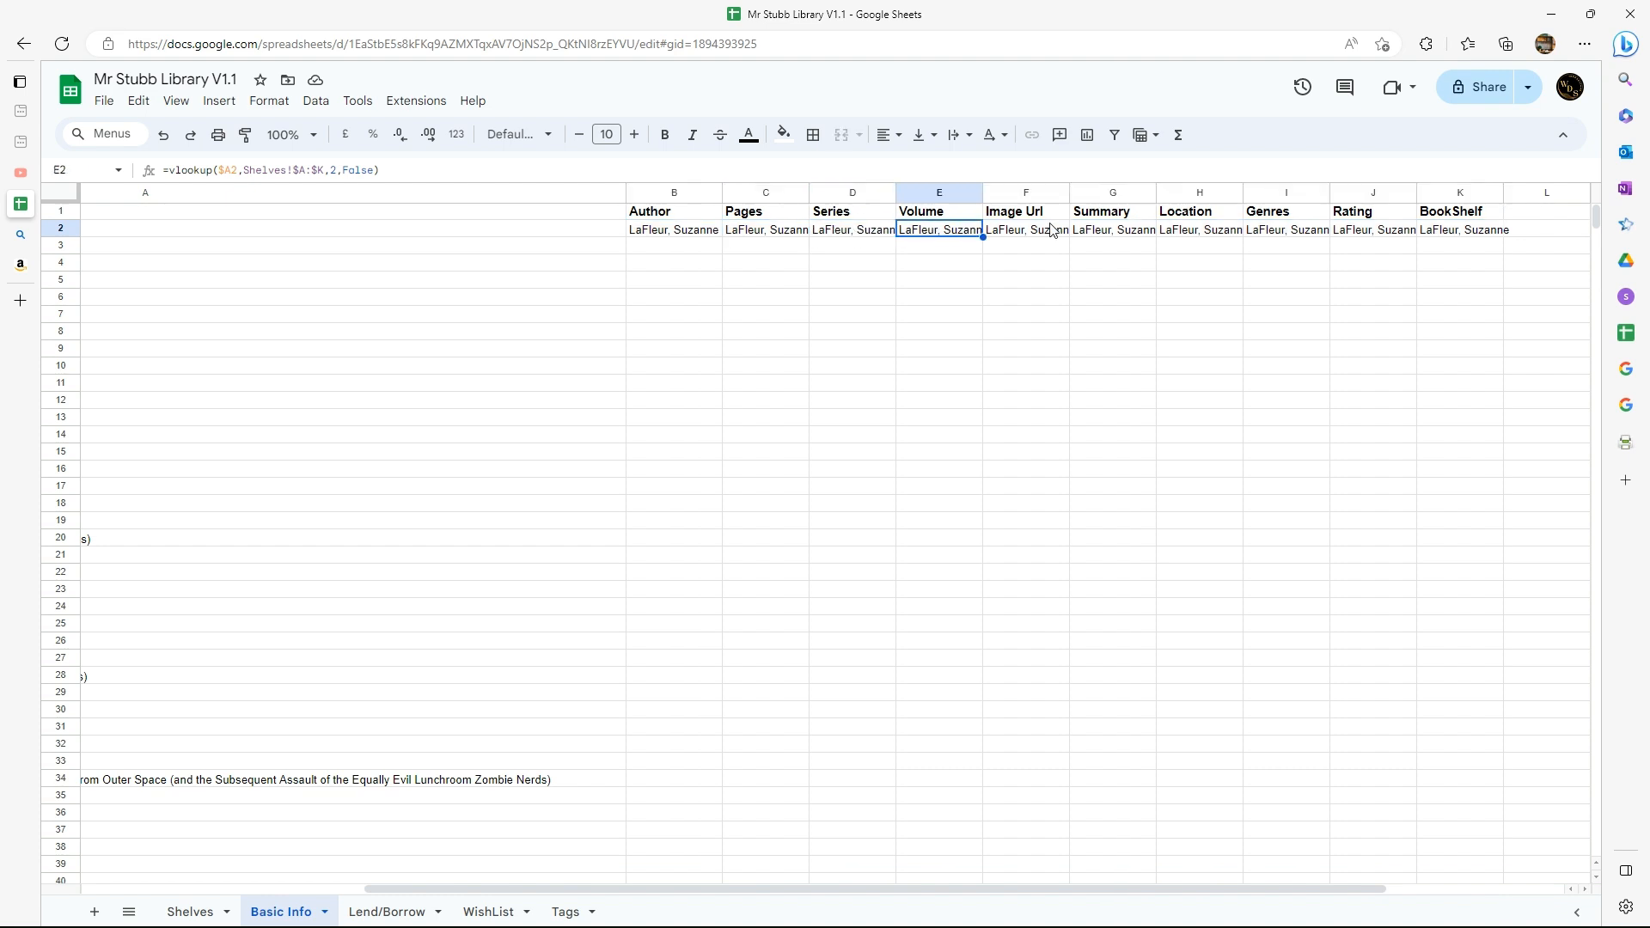
left_click(1053, 229)
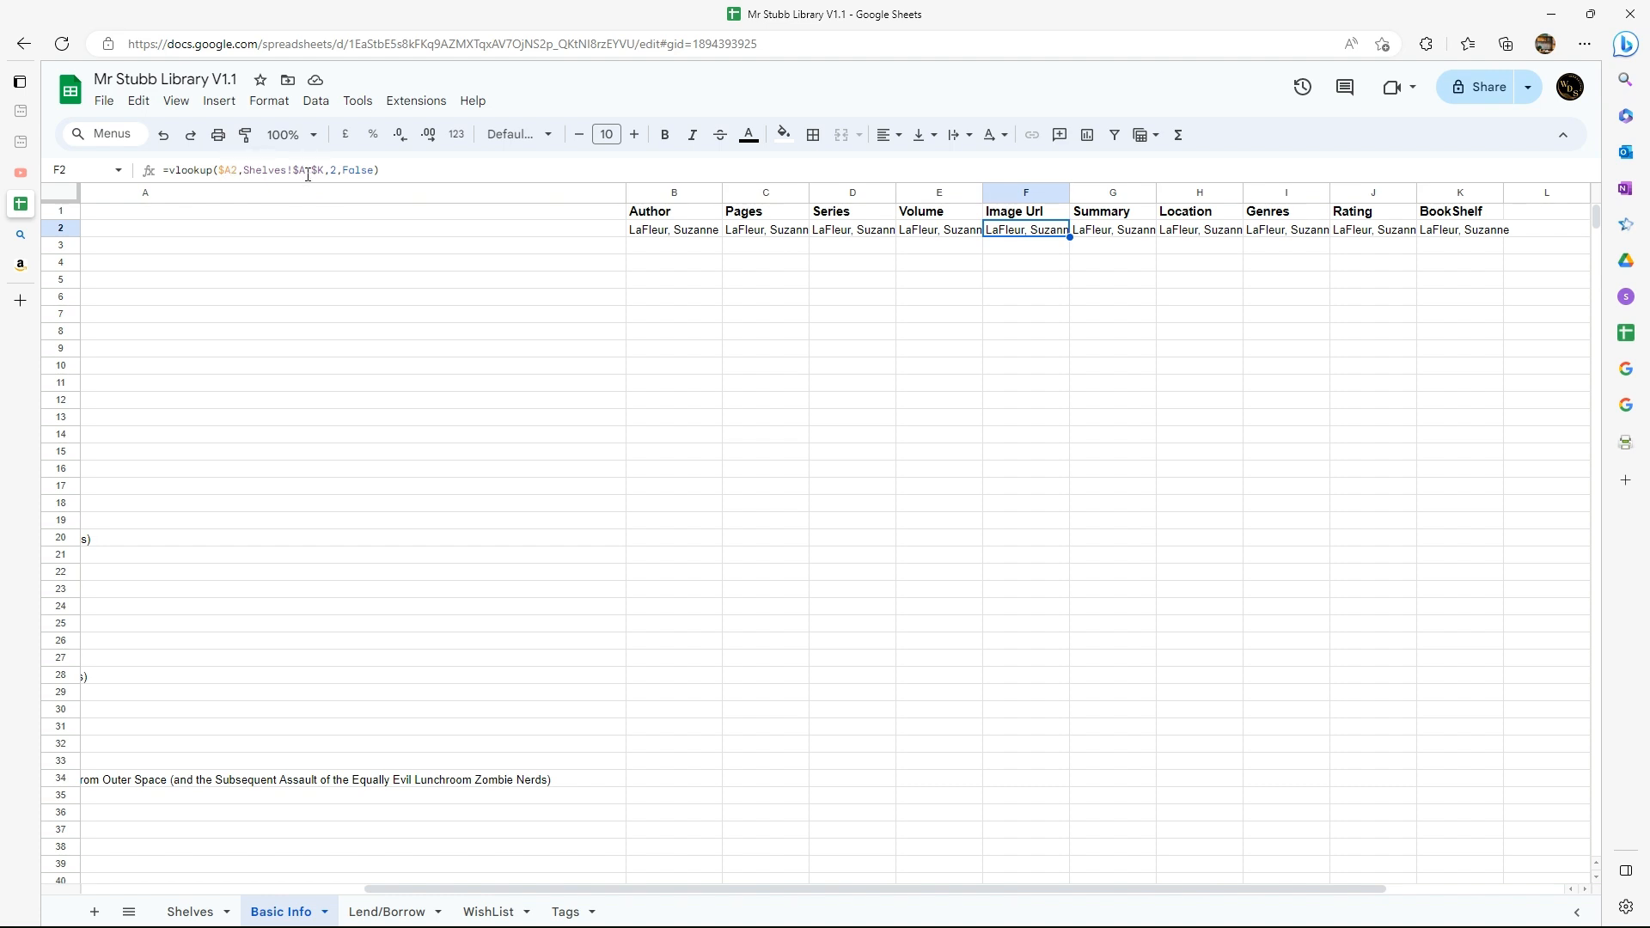
left_click(190, 912)
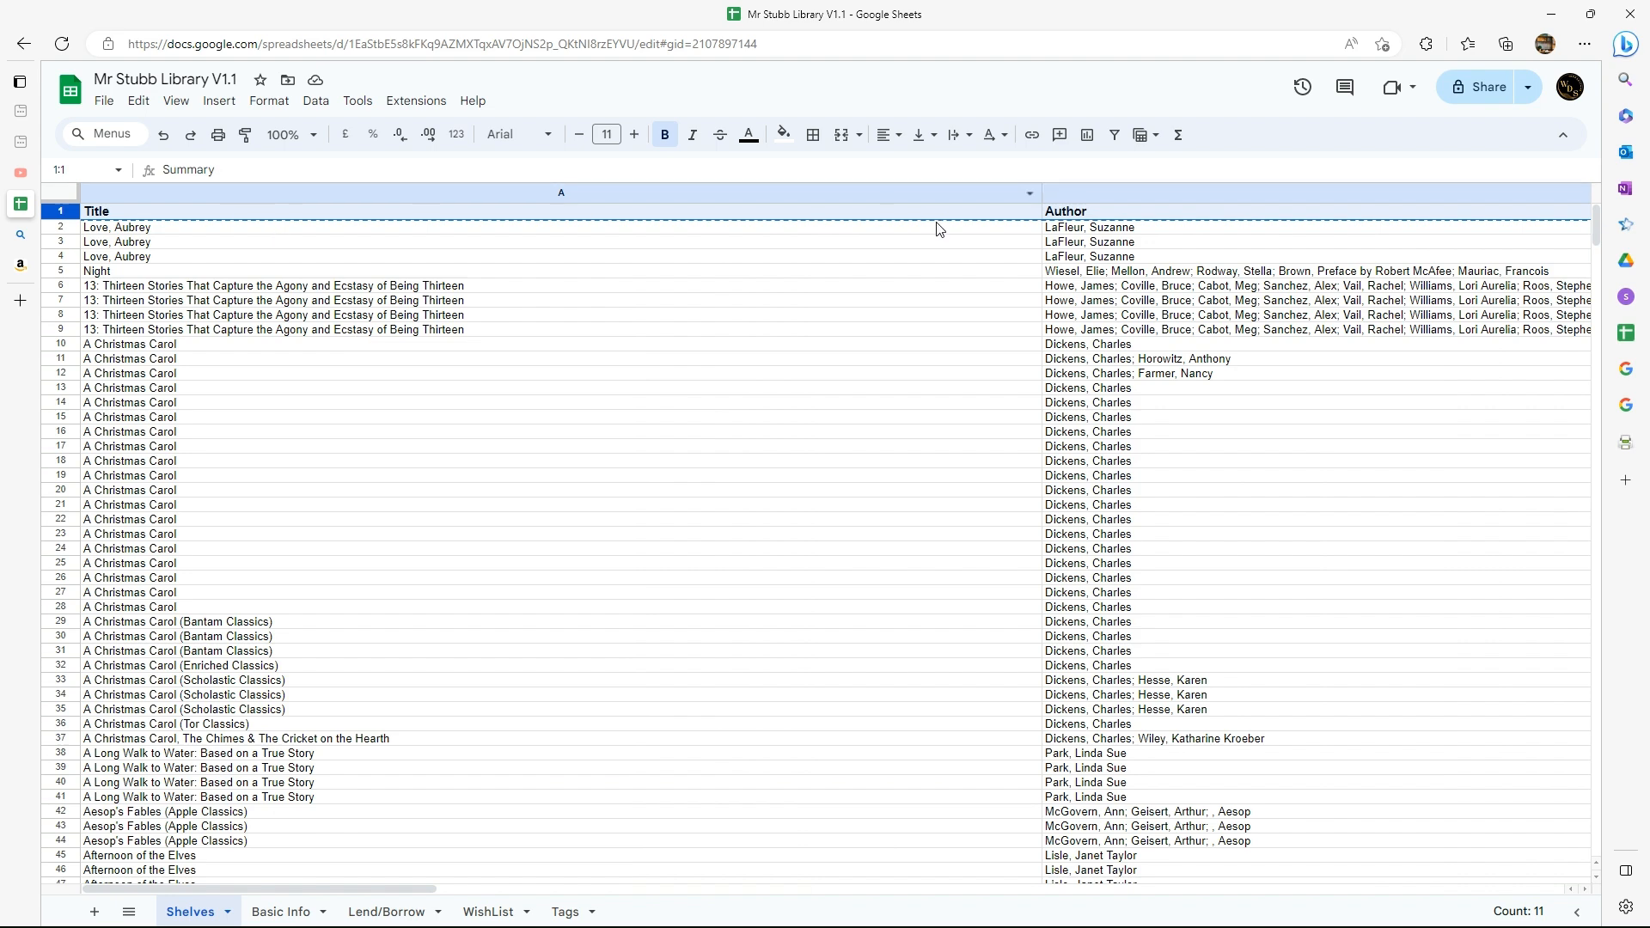
scroll(924, 228, "right", 15)
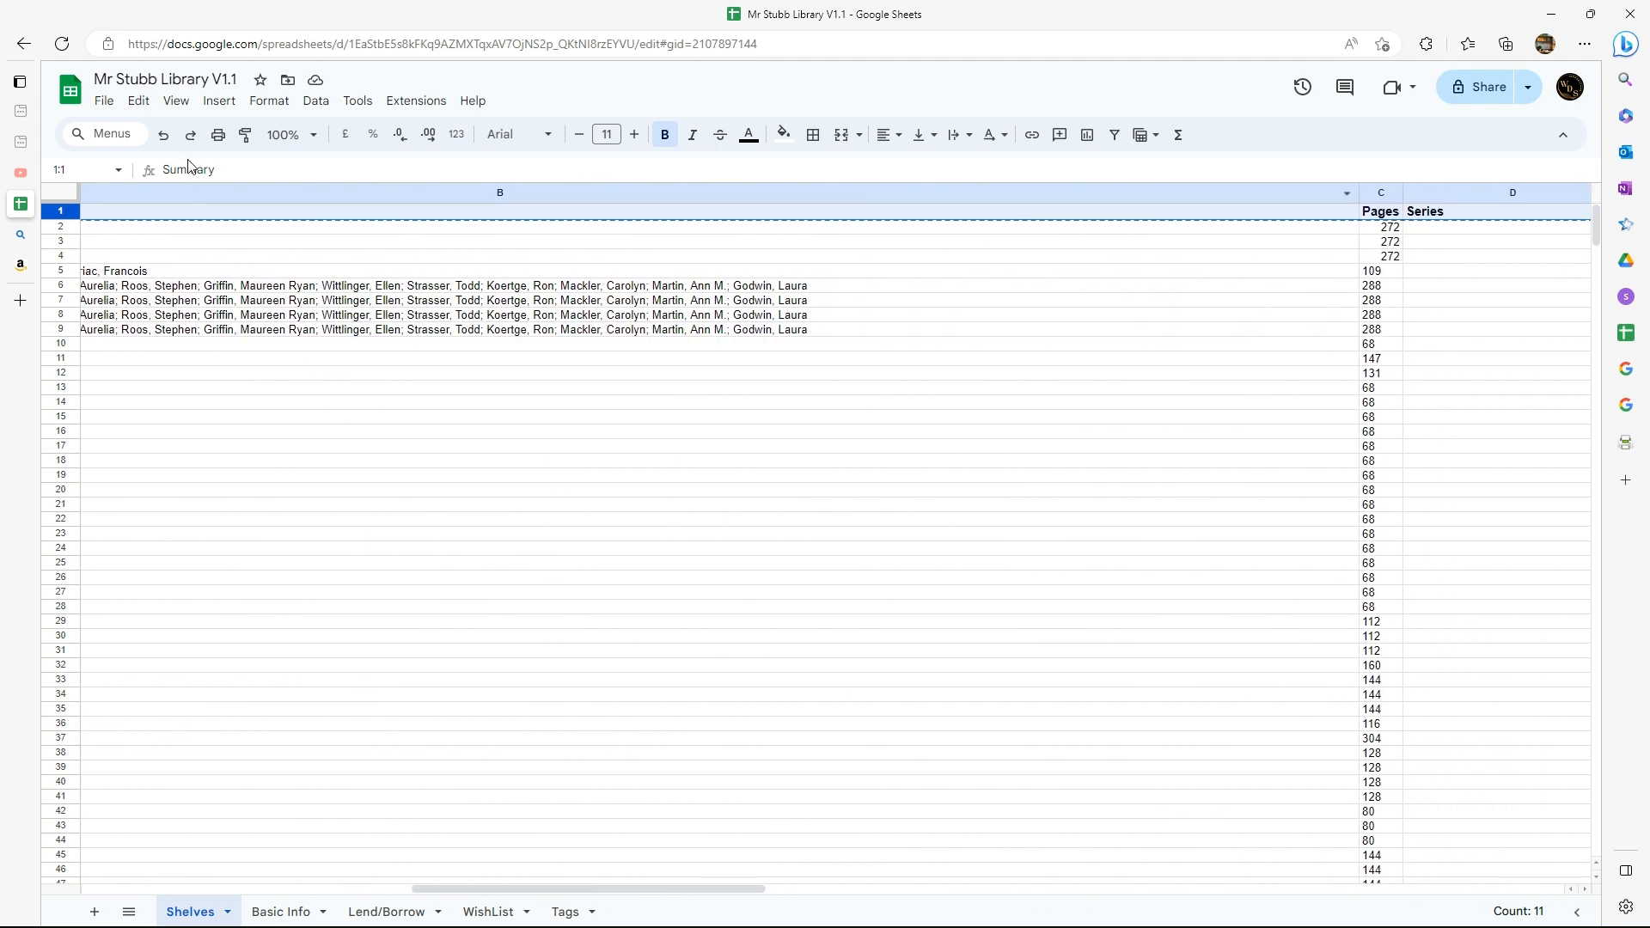
left_click(262, 916)
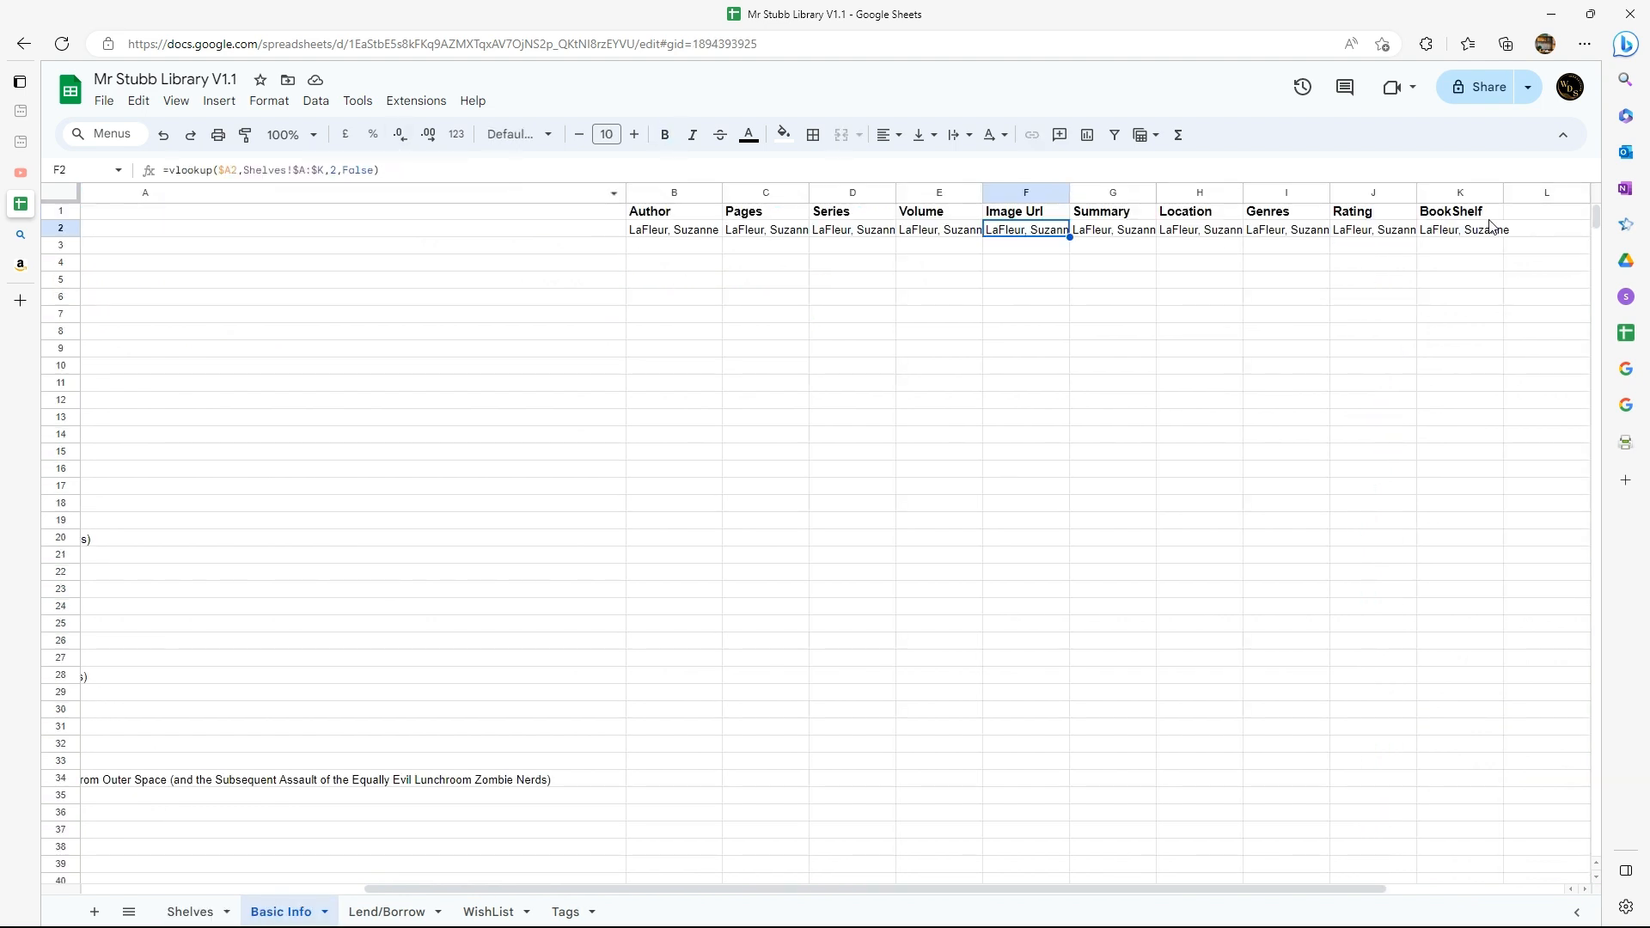
Set the VLOOKUP index in C2 under Pages to 3
left_click(754, 235)
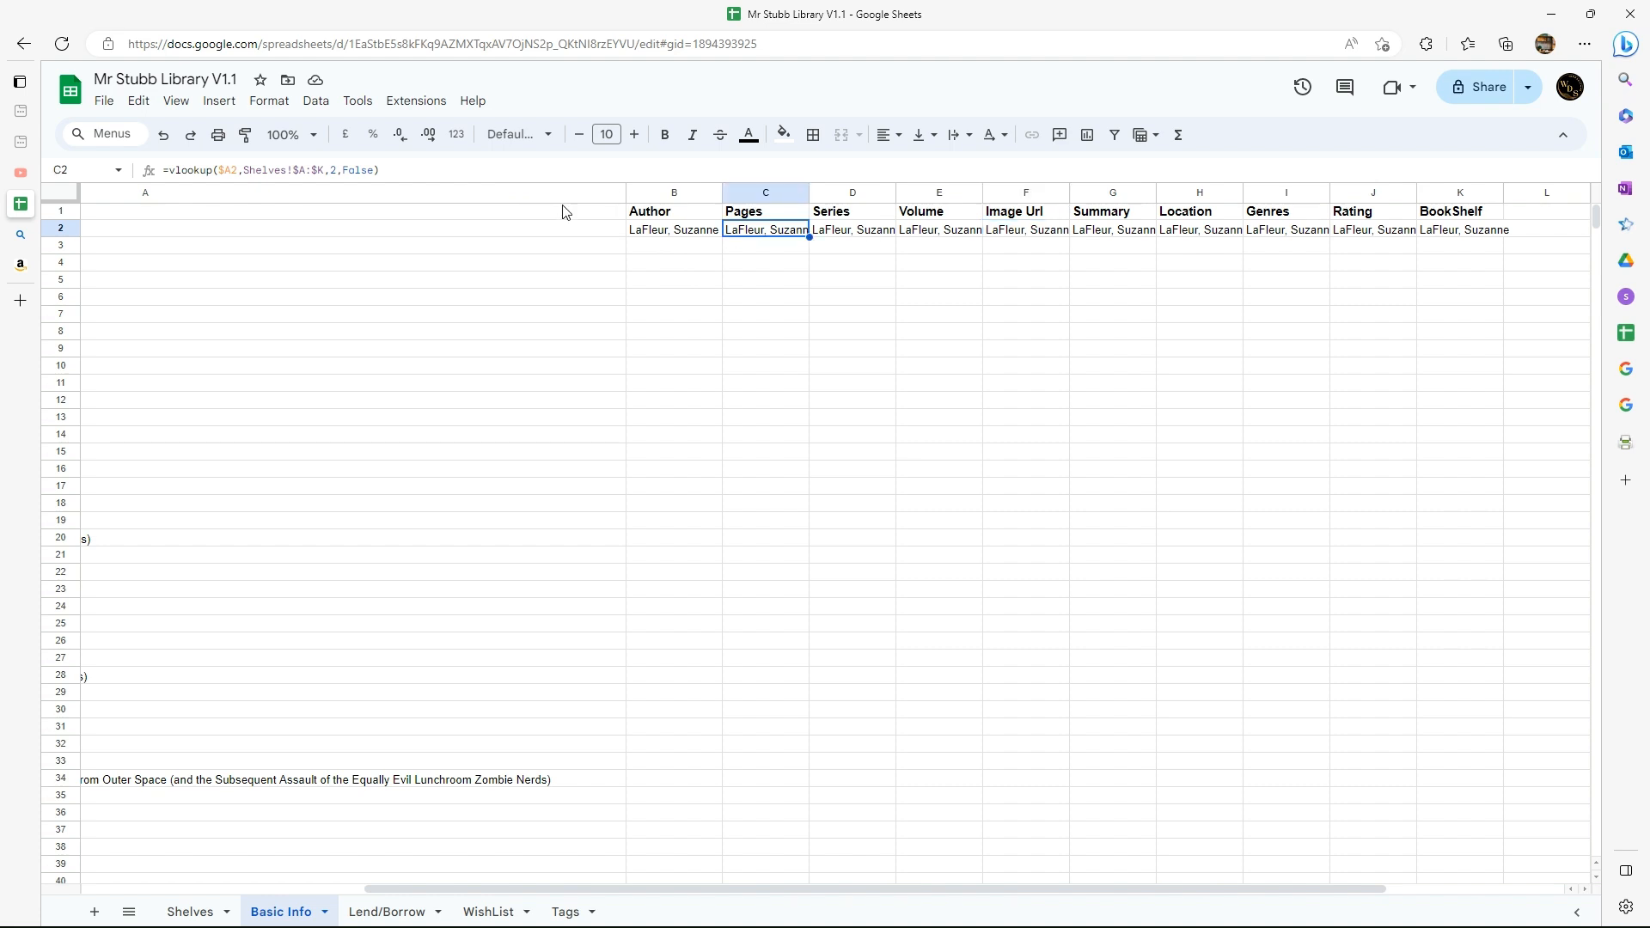
left_click(335, 171)
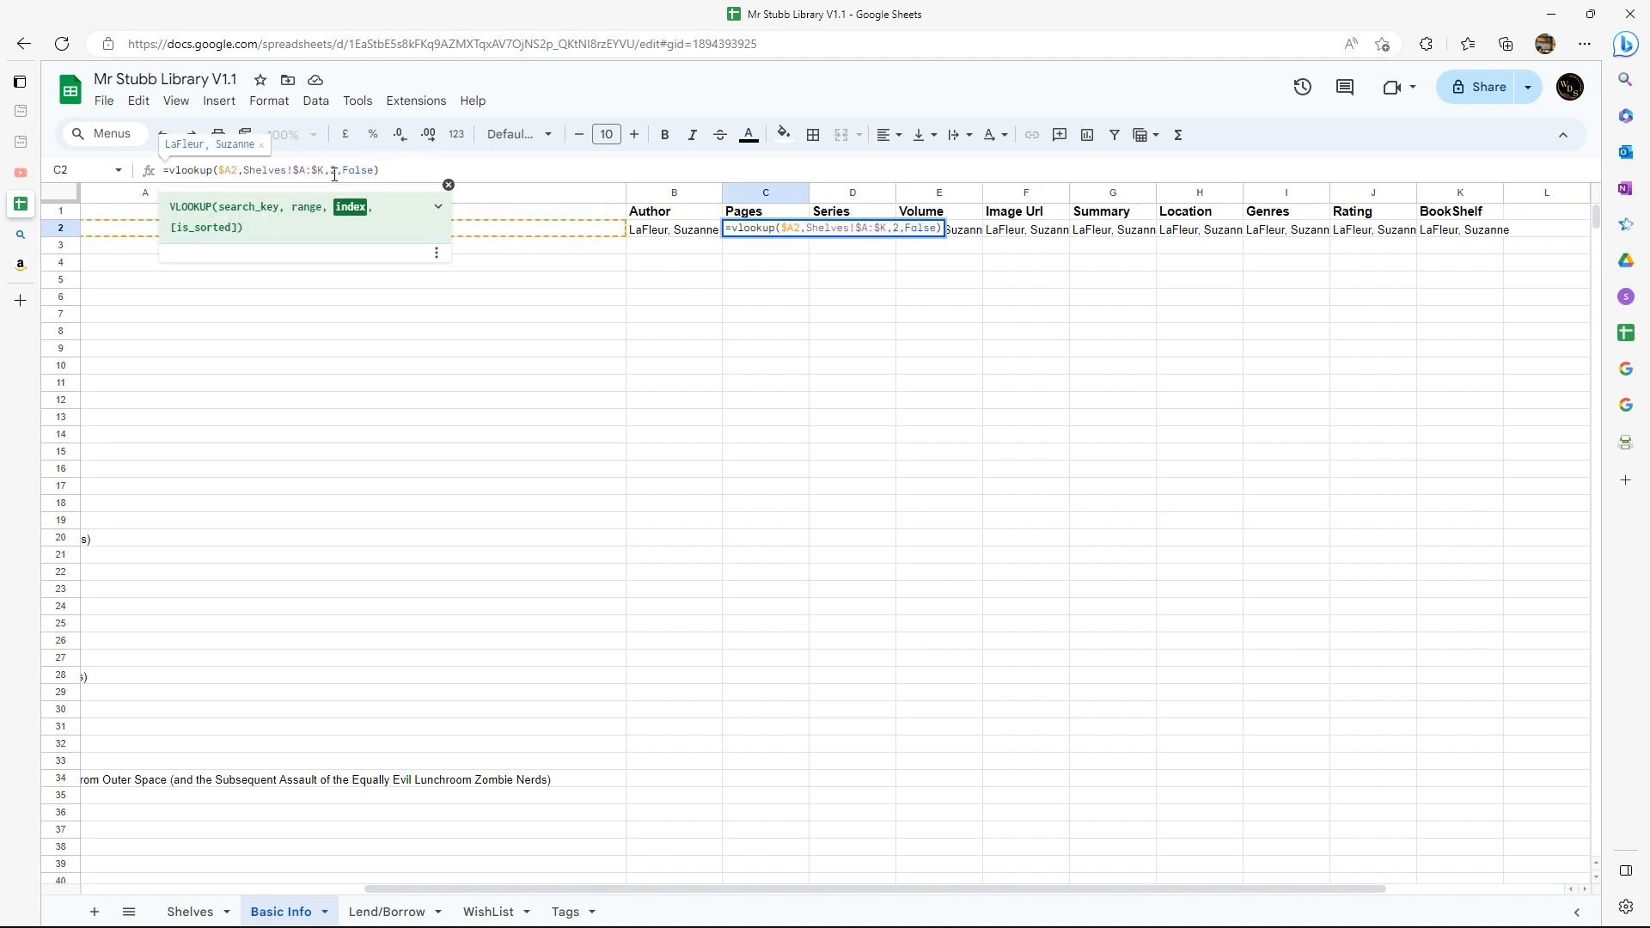
key("BackSpace")
type("3")
key("Tab")
Set the VLOOKUP index to 4 in D2 under Series and to 5 in E2 under Volume
left_click(335, 174)
key("BackSpace")
type("4")
key("Tab")
left_click(335, 173)
key("BackSpace")
type("5")
key("Tab")
Set the VLOOKUP index to 6 in F2 under Image Url and to 7 in G2 under Summary
left_click(337, 173)
key("BackSpace")
type("6")
key("Tab")
left_click(336, 172)
key("BackSpace")
type("7")
key("Tab")
Set the VLOOKUP index to 8 in H2 under Location and to 9 in I2 under Genres
left_click(335, 171)
key("BackSpace")
type("8")
key("Tab")
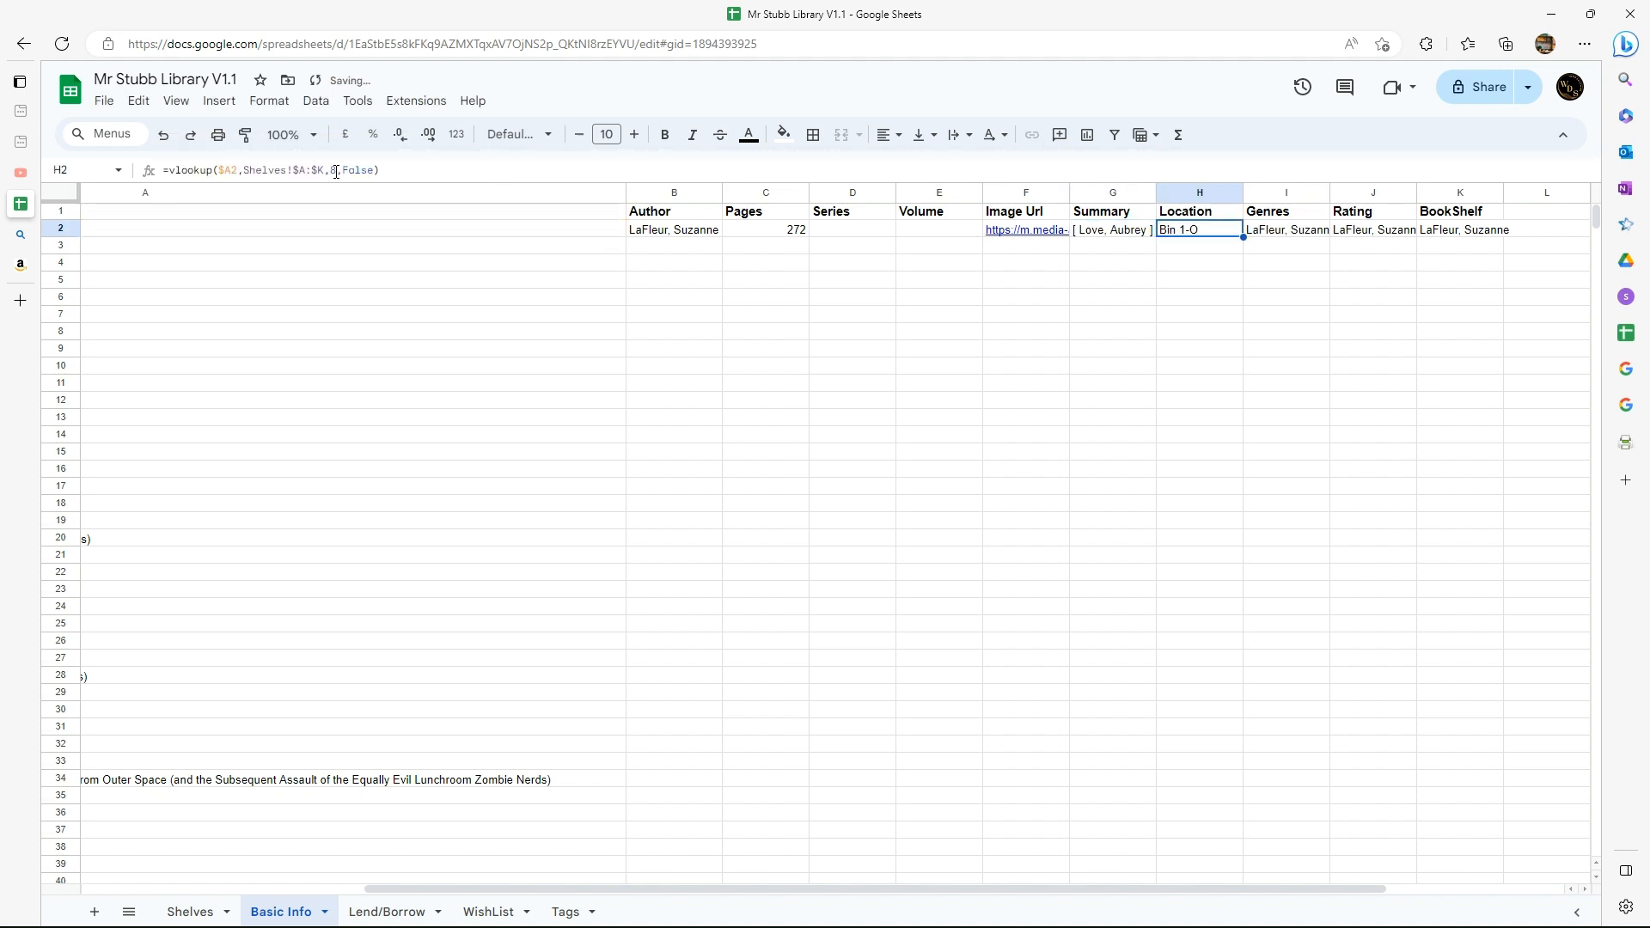
left_click(334, 171)
key("BackSpace")
type("9")
key("Tab")
Set the VLOOKUP index to 10 in J2 under Rating and to 11 in K2 under BookShelf
left_click(333, 172)
key("BackSpace")
type("10,False)")
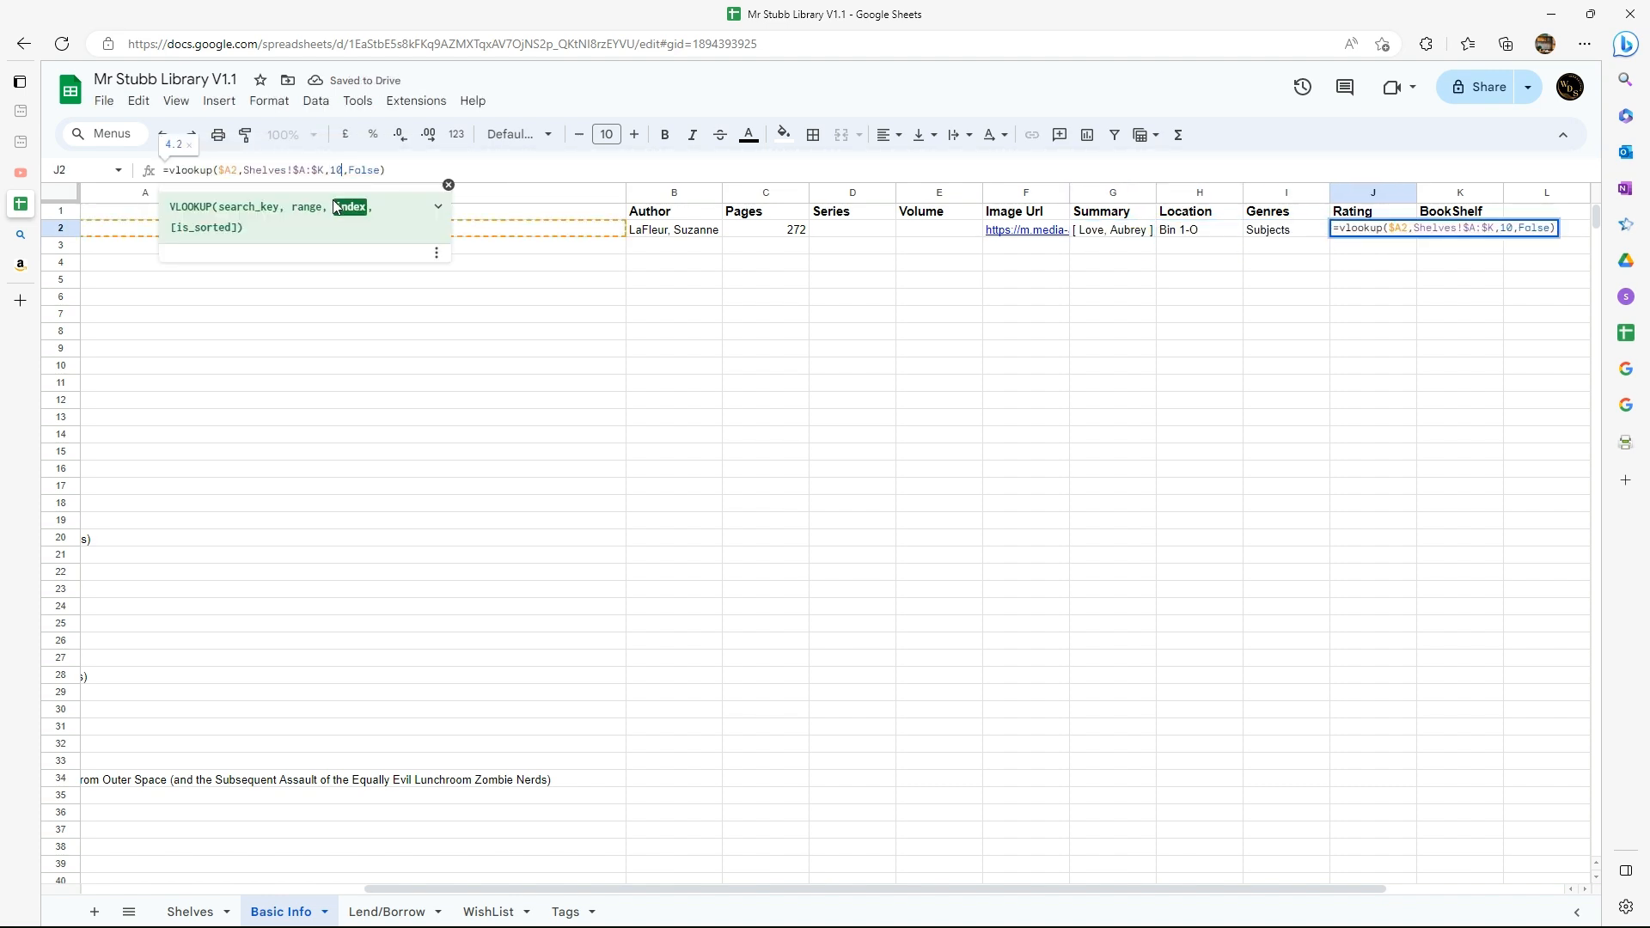
key("Tab")
left_click(338, 171)
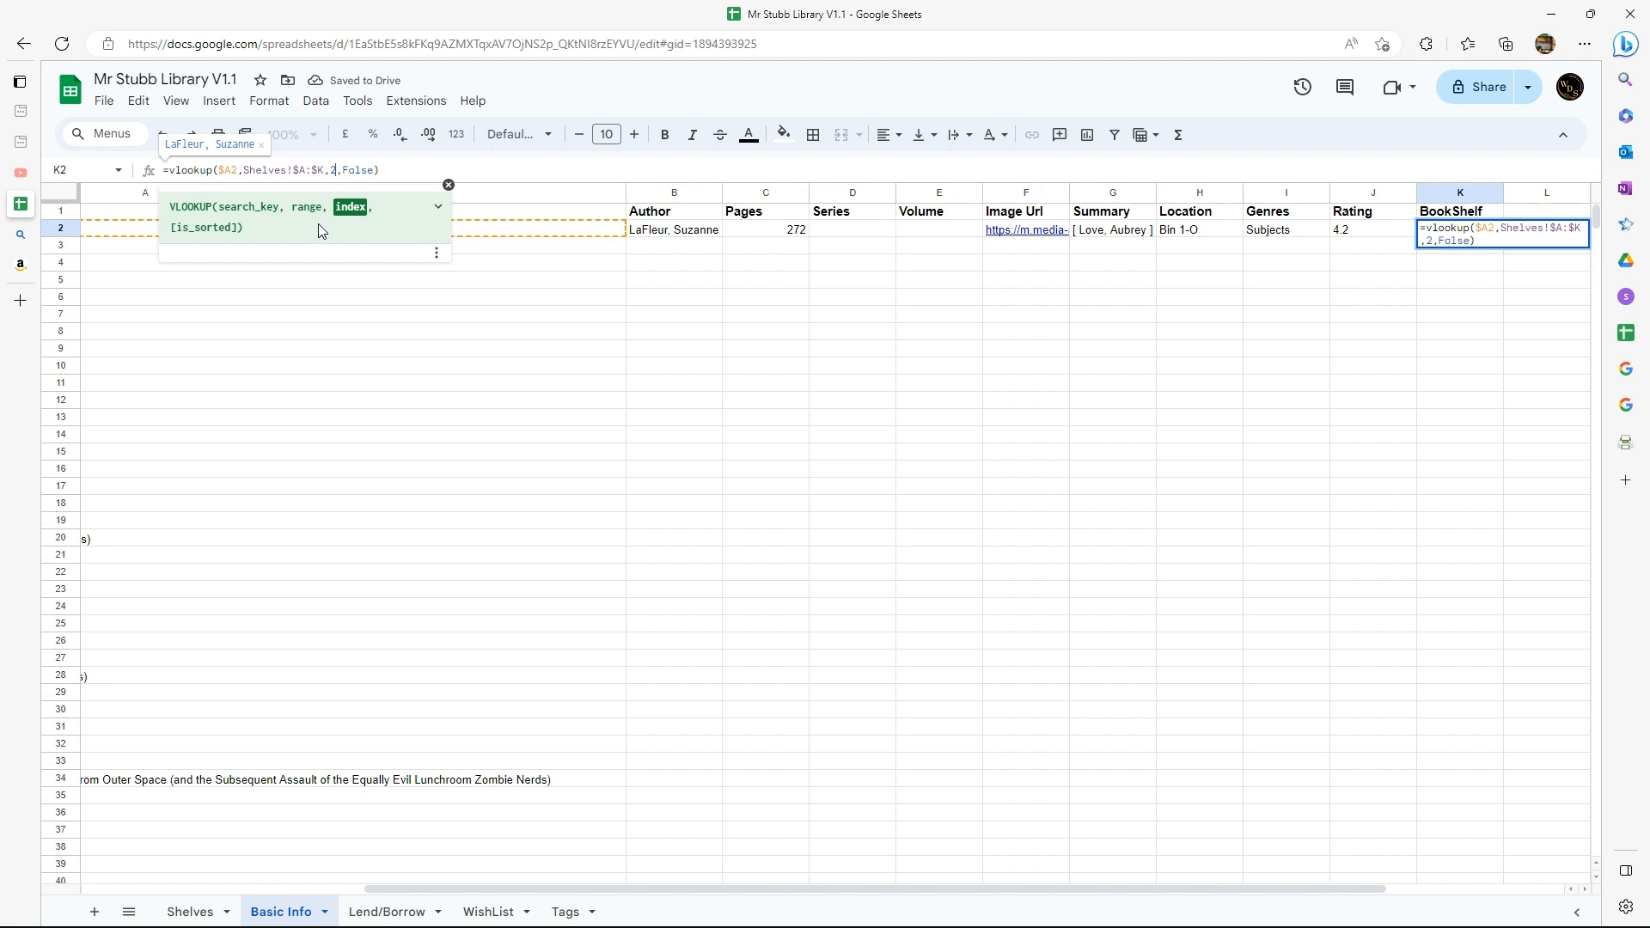
key("BackSpace")
type("11")
key("Return")
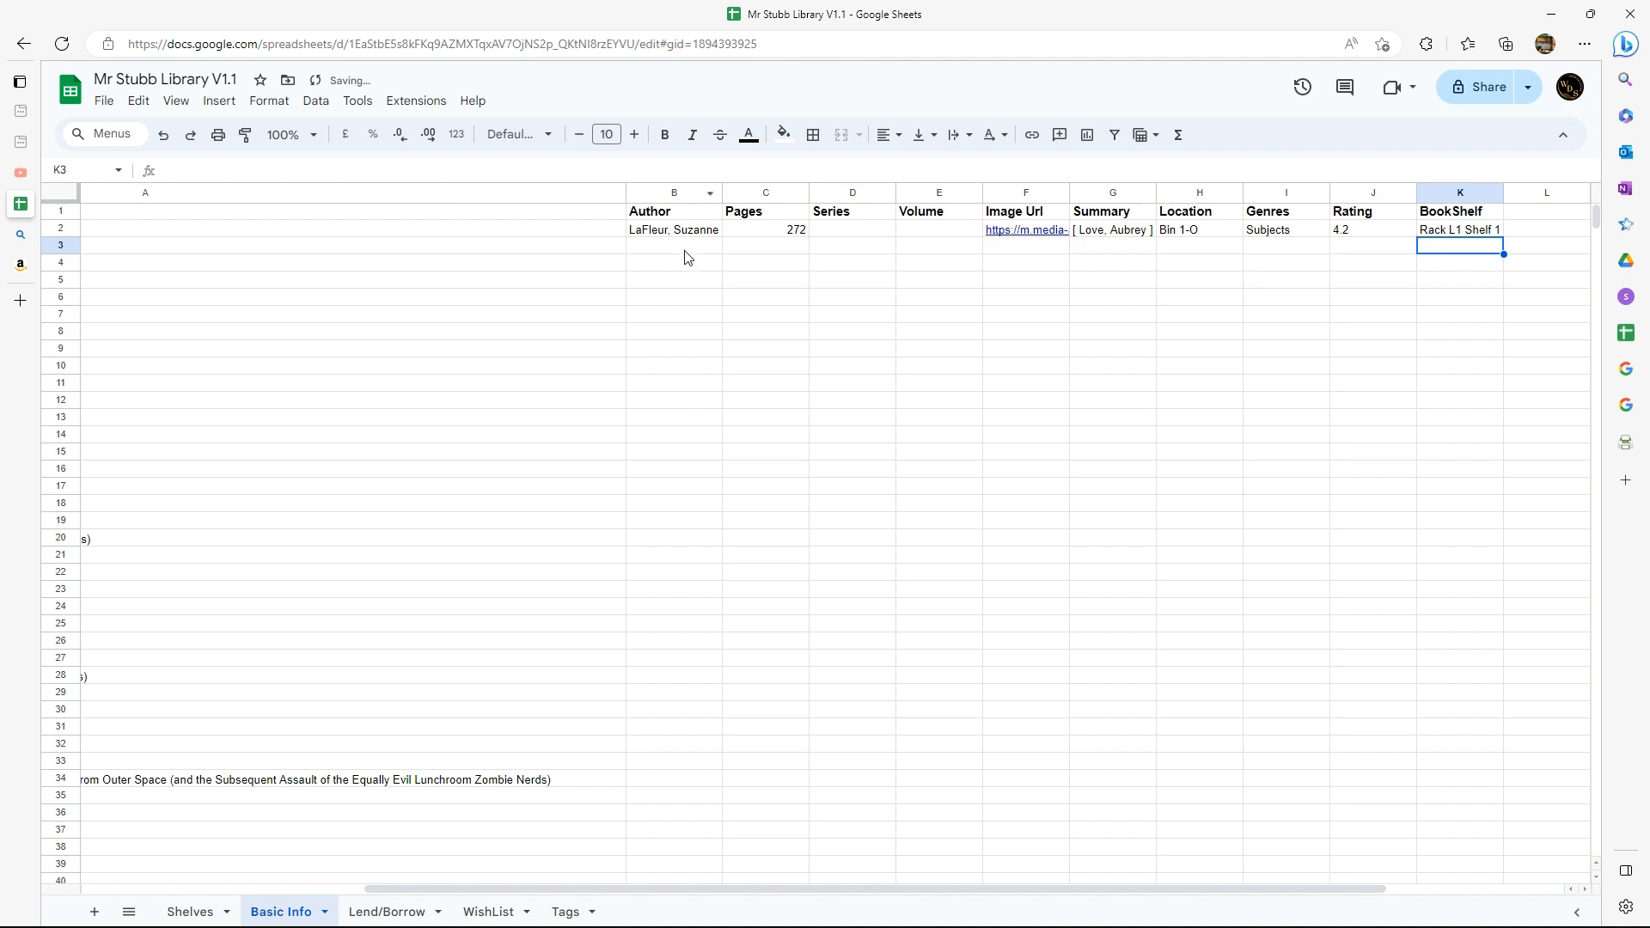
Fill the row 2 formulas in B2:K2 down to the last title in the Basic Info sheet
scroll(683, 254, "left", 5)
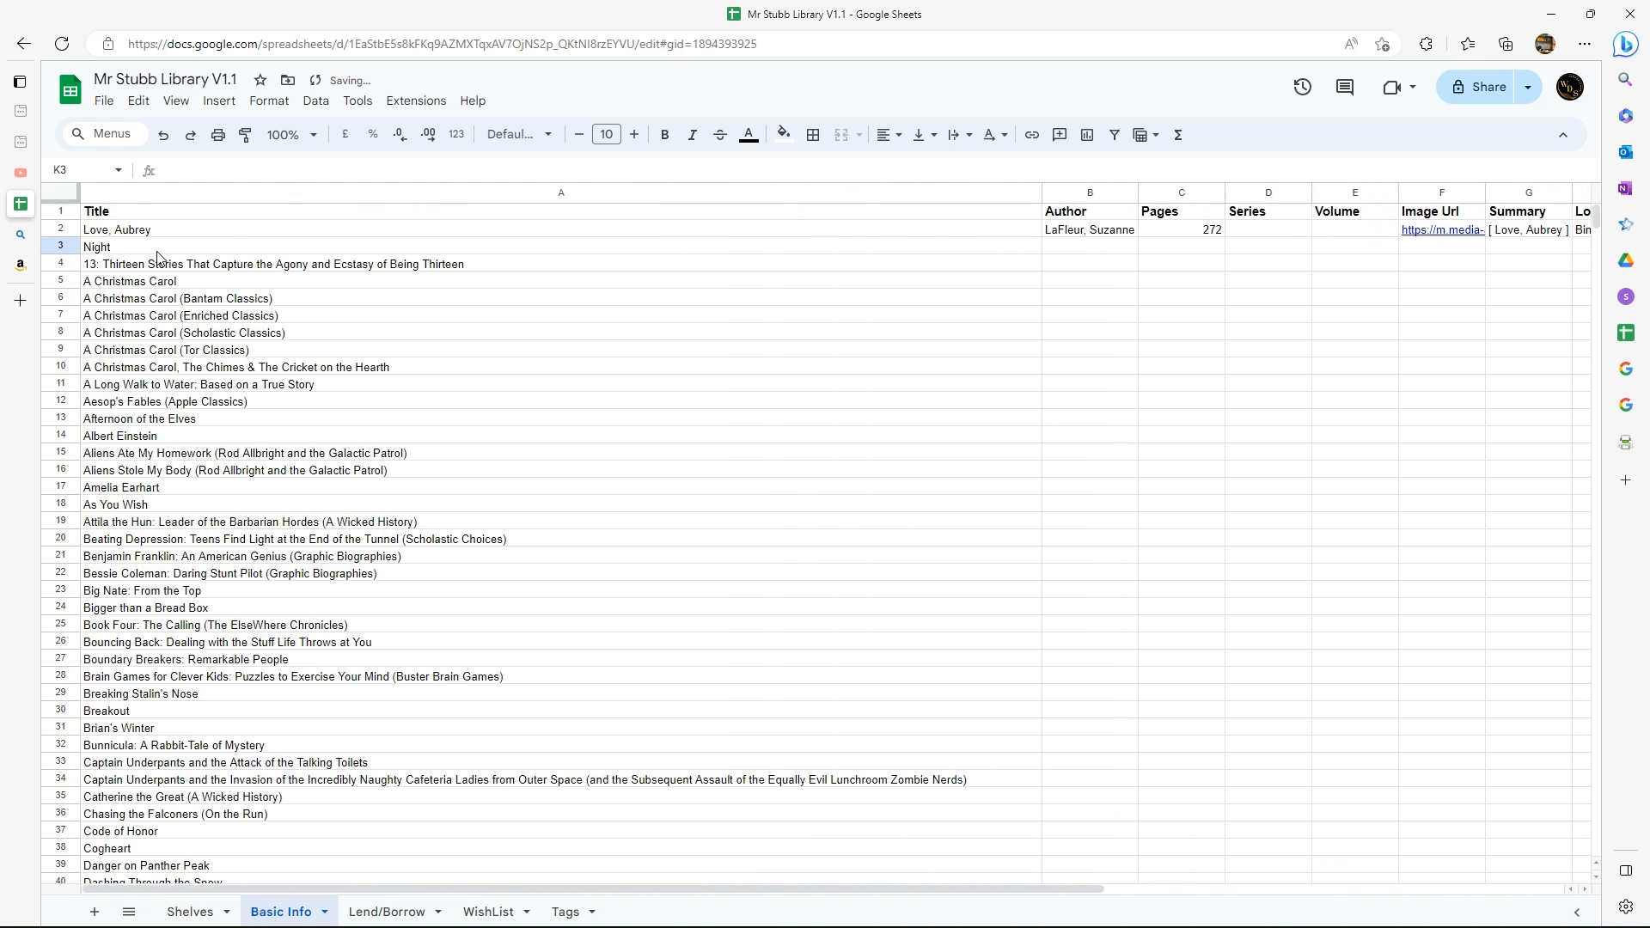
scroll(178, 337, "down", 20)
scroll(179, 337, "down", 20)
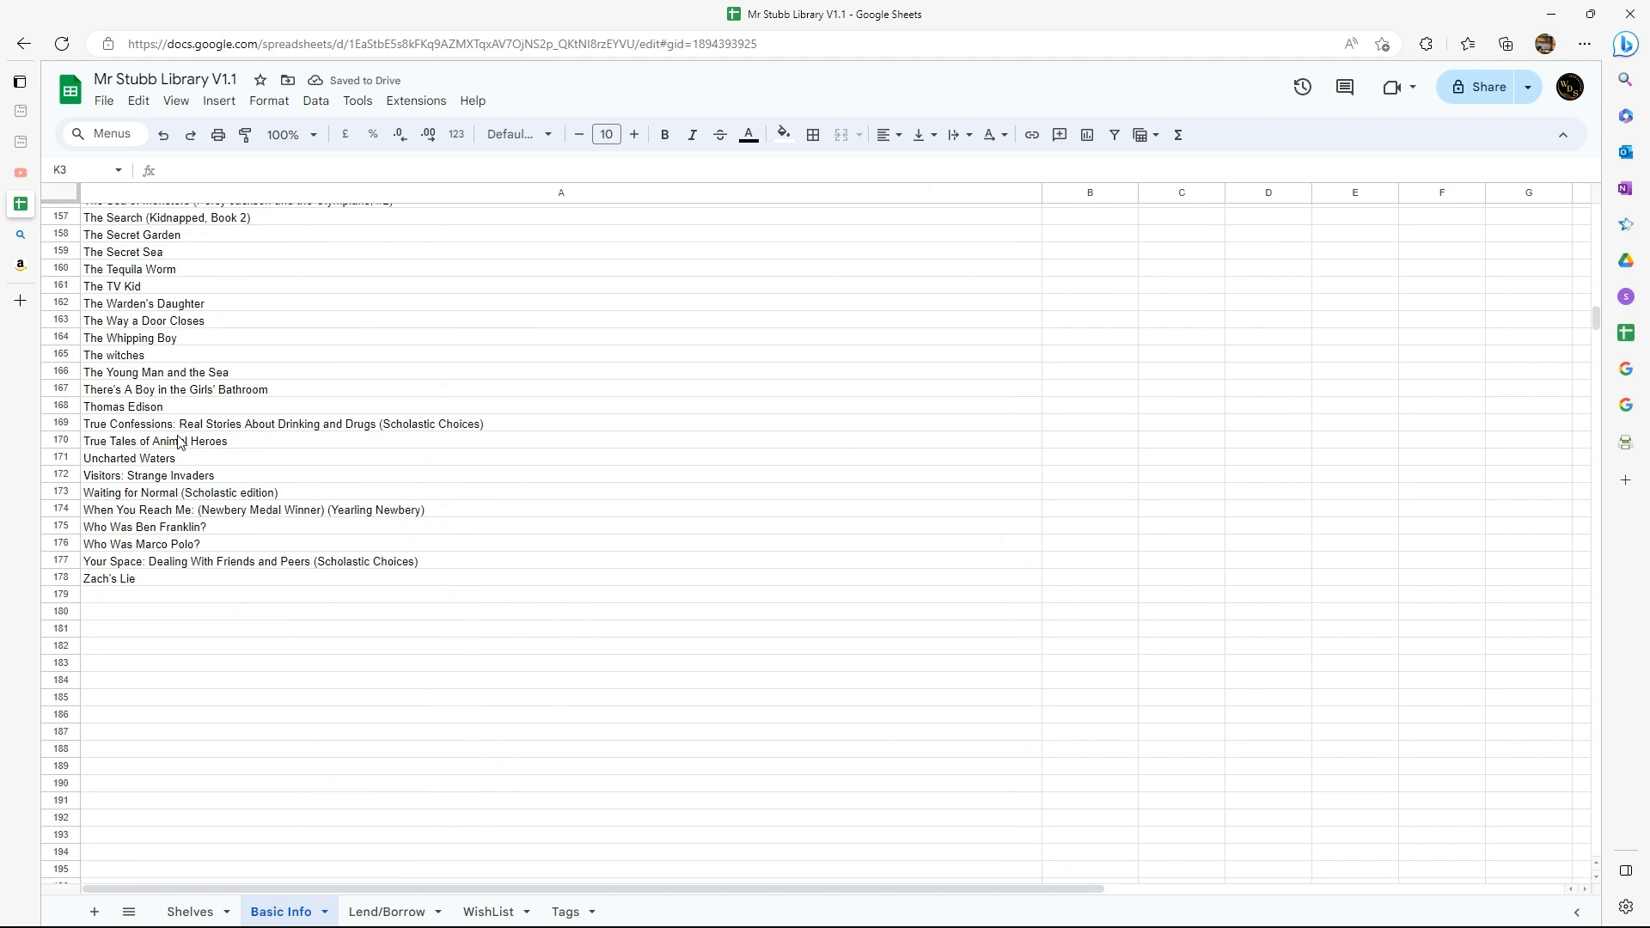
scroll(179, 440, "up", 15)
scroll(181, 447, "up", 2)
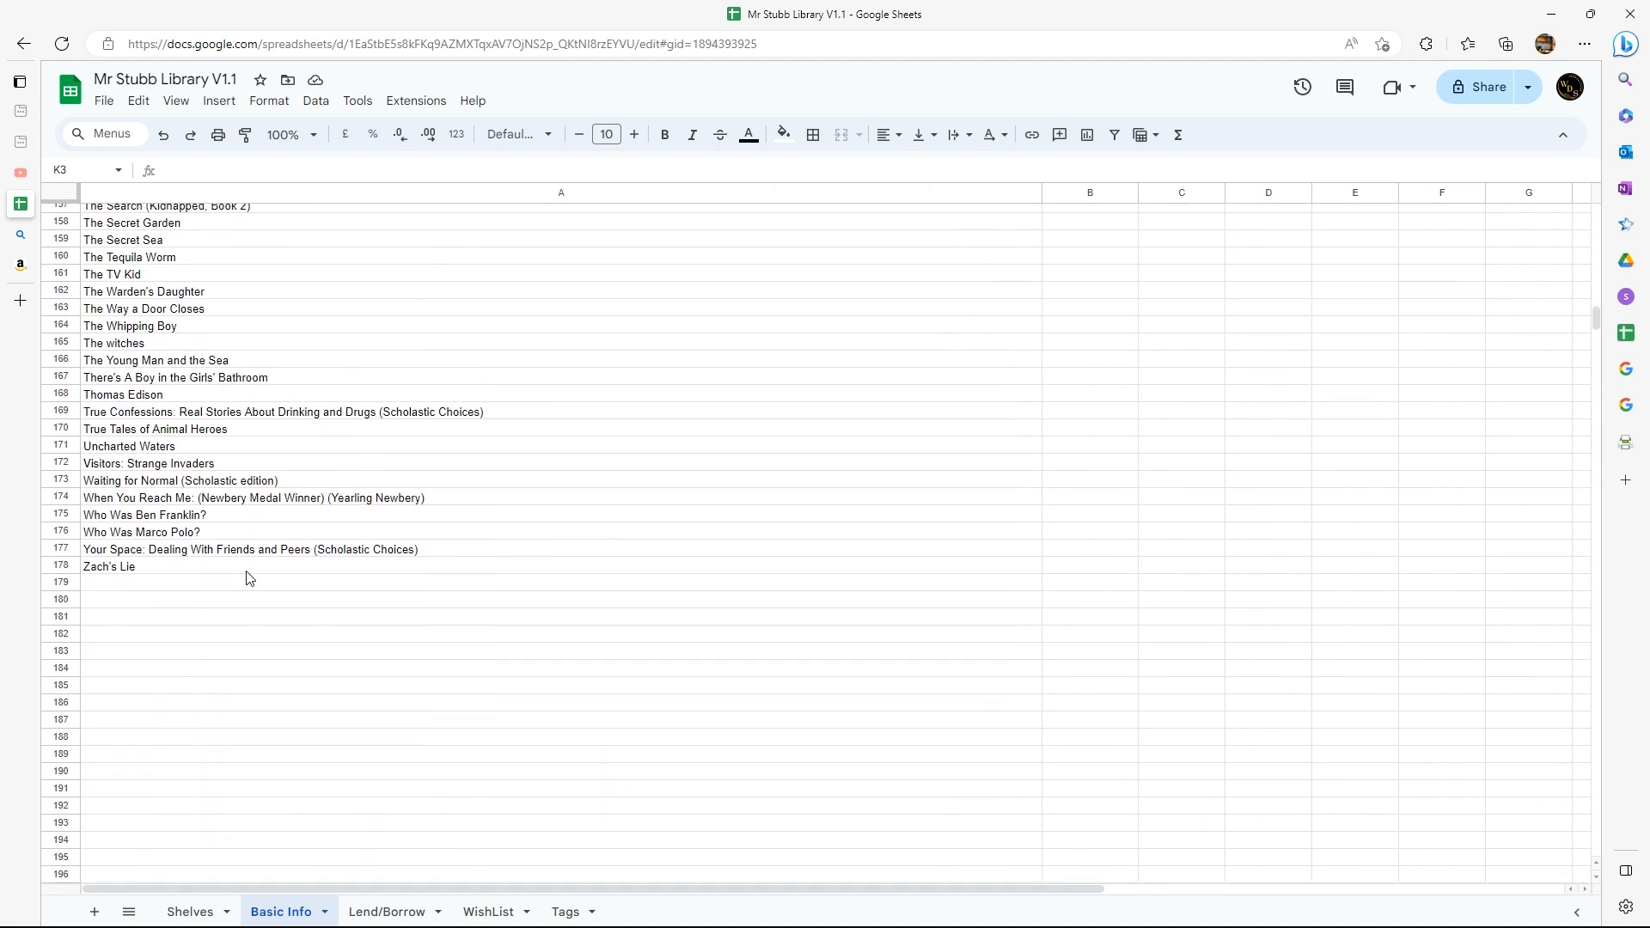
scroll(266, 555, "up", 14)
scroll(278, 552, "up", 17)
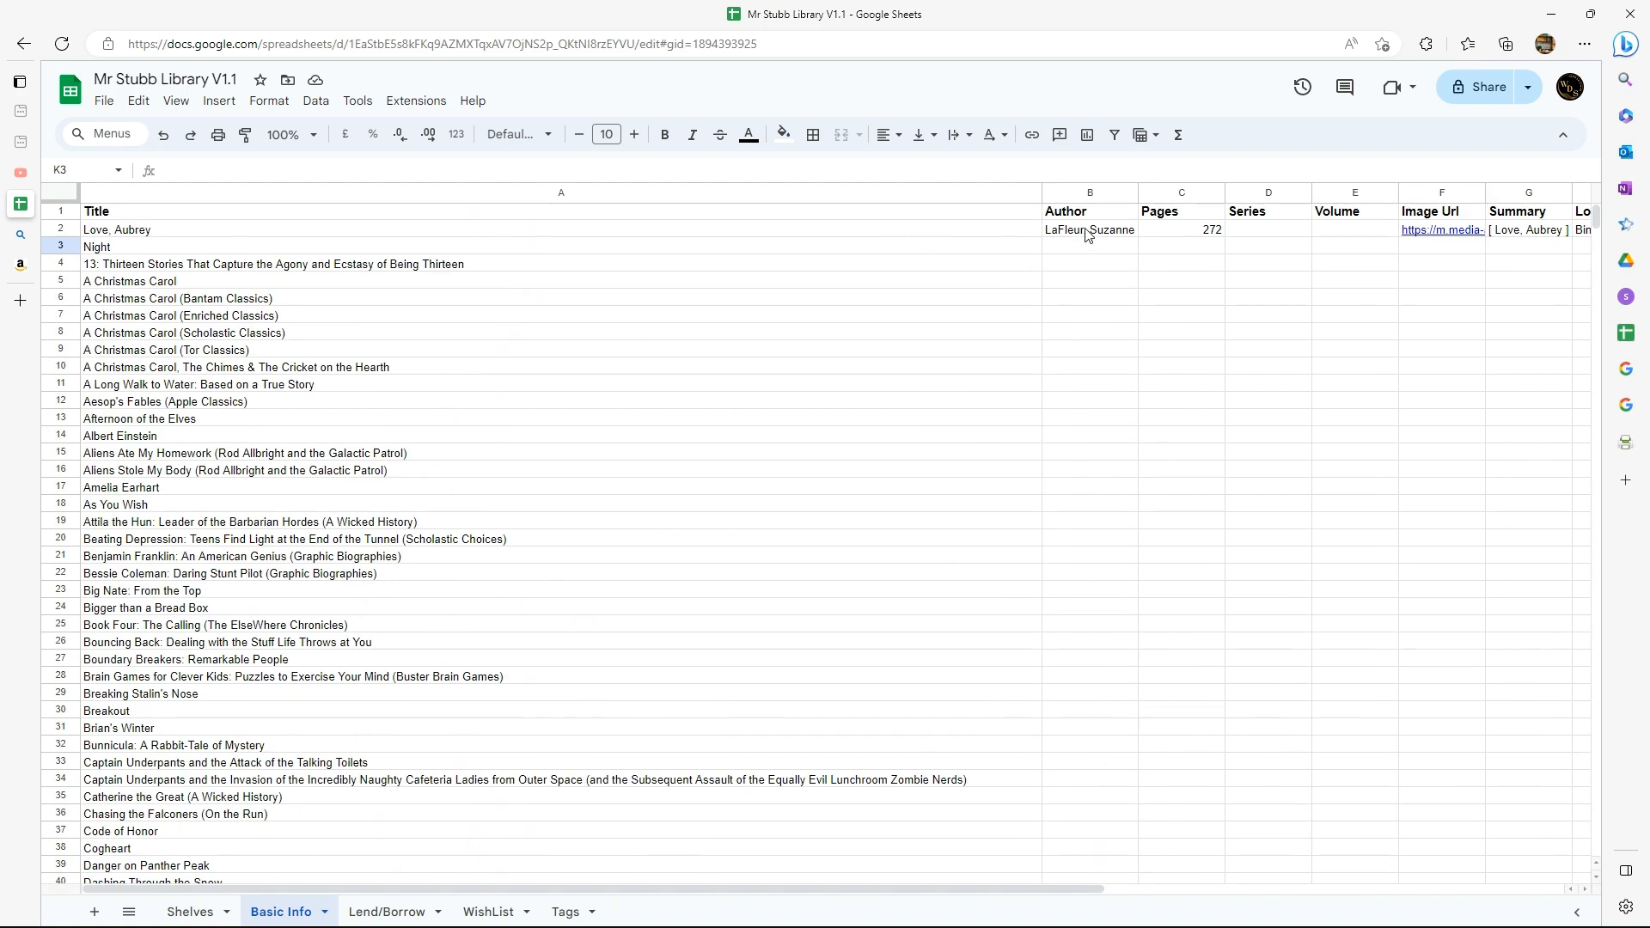
left_click(1091, 232)
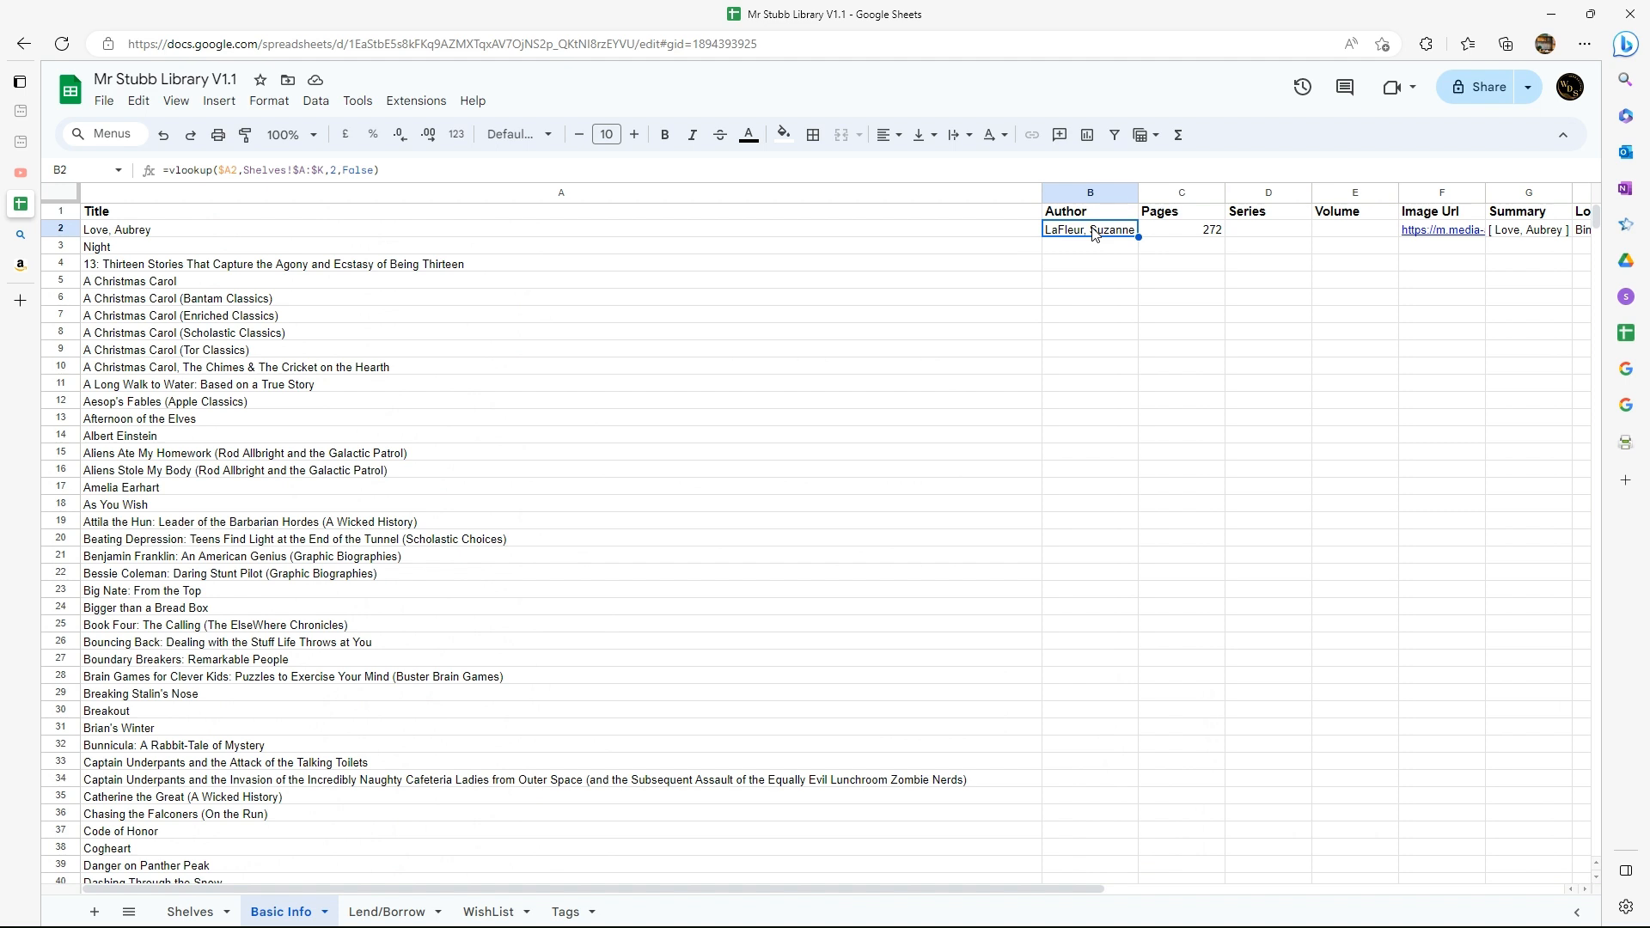
left_click(1082, 315)
left_click_drag(1094, 232, 1317, 235)
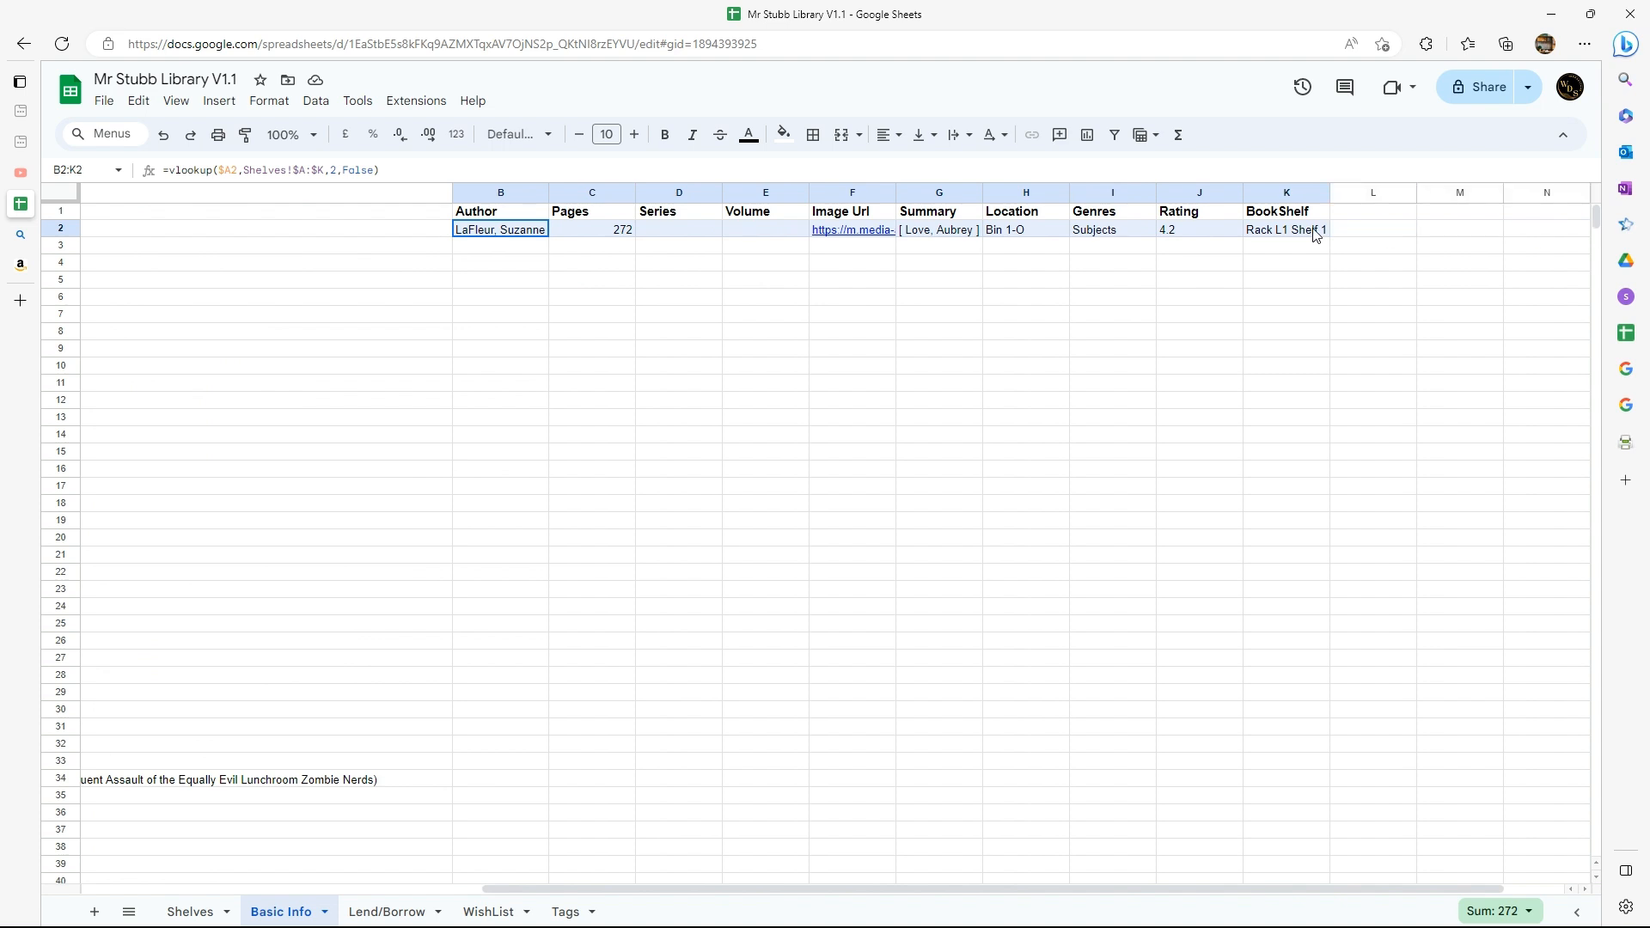
left_click_drag(1314, 235, 1315, 236)
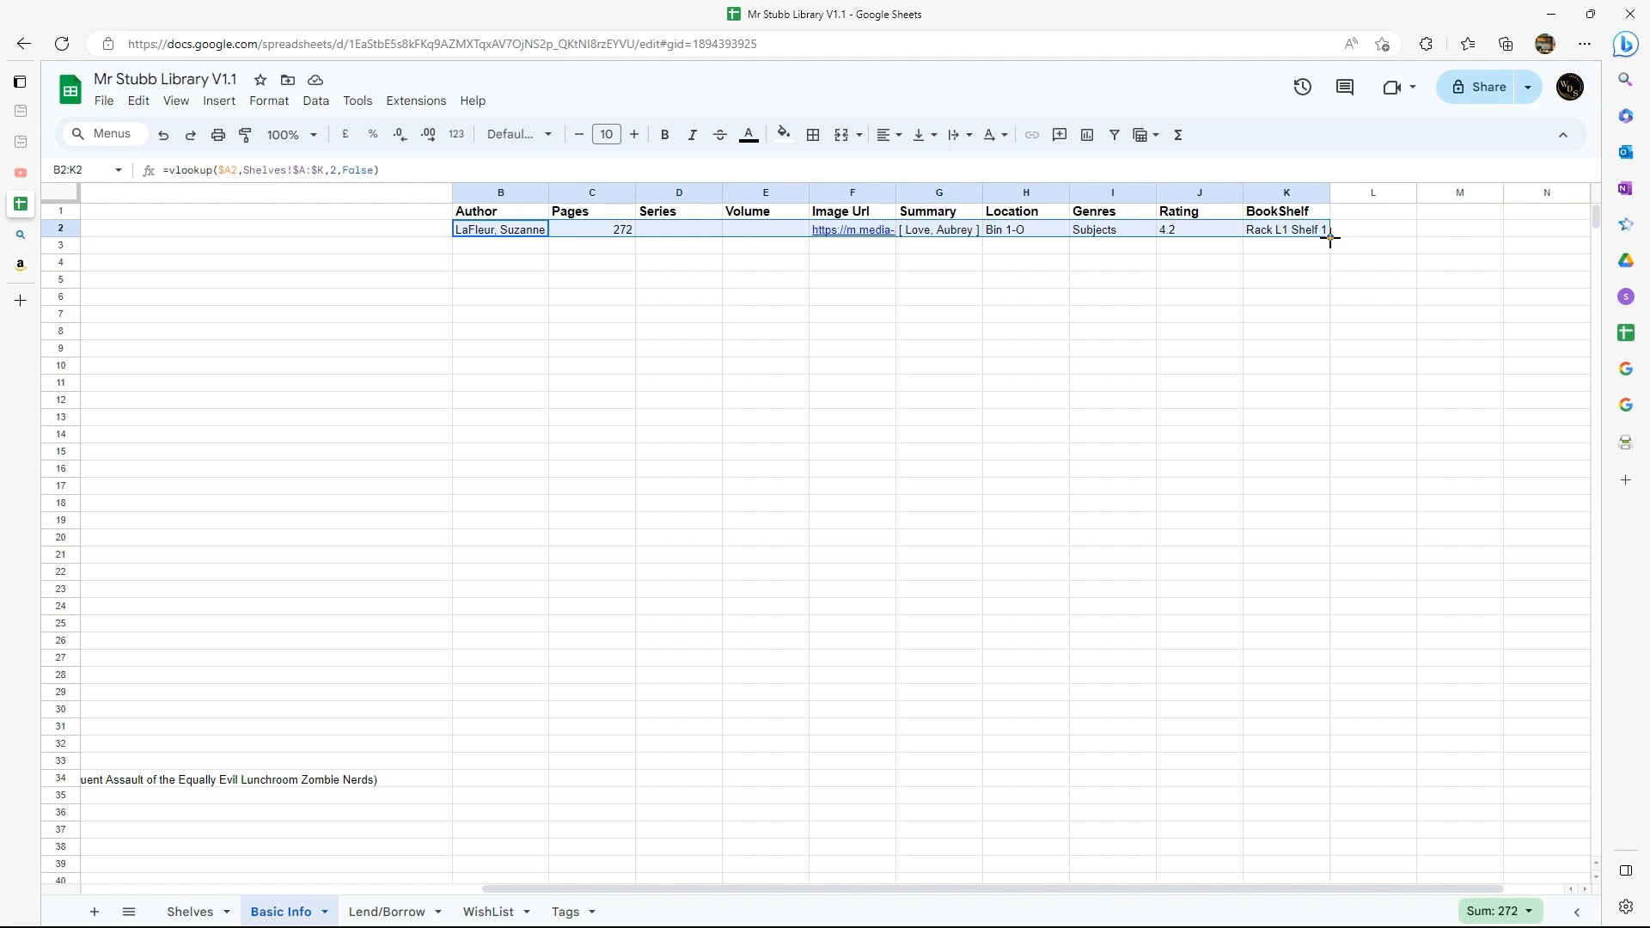
double_click(1331, 239)
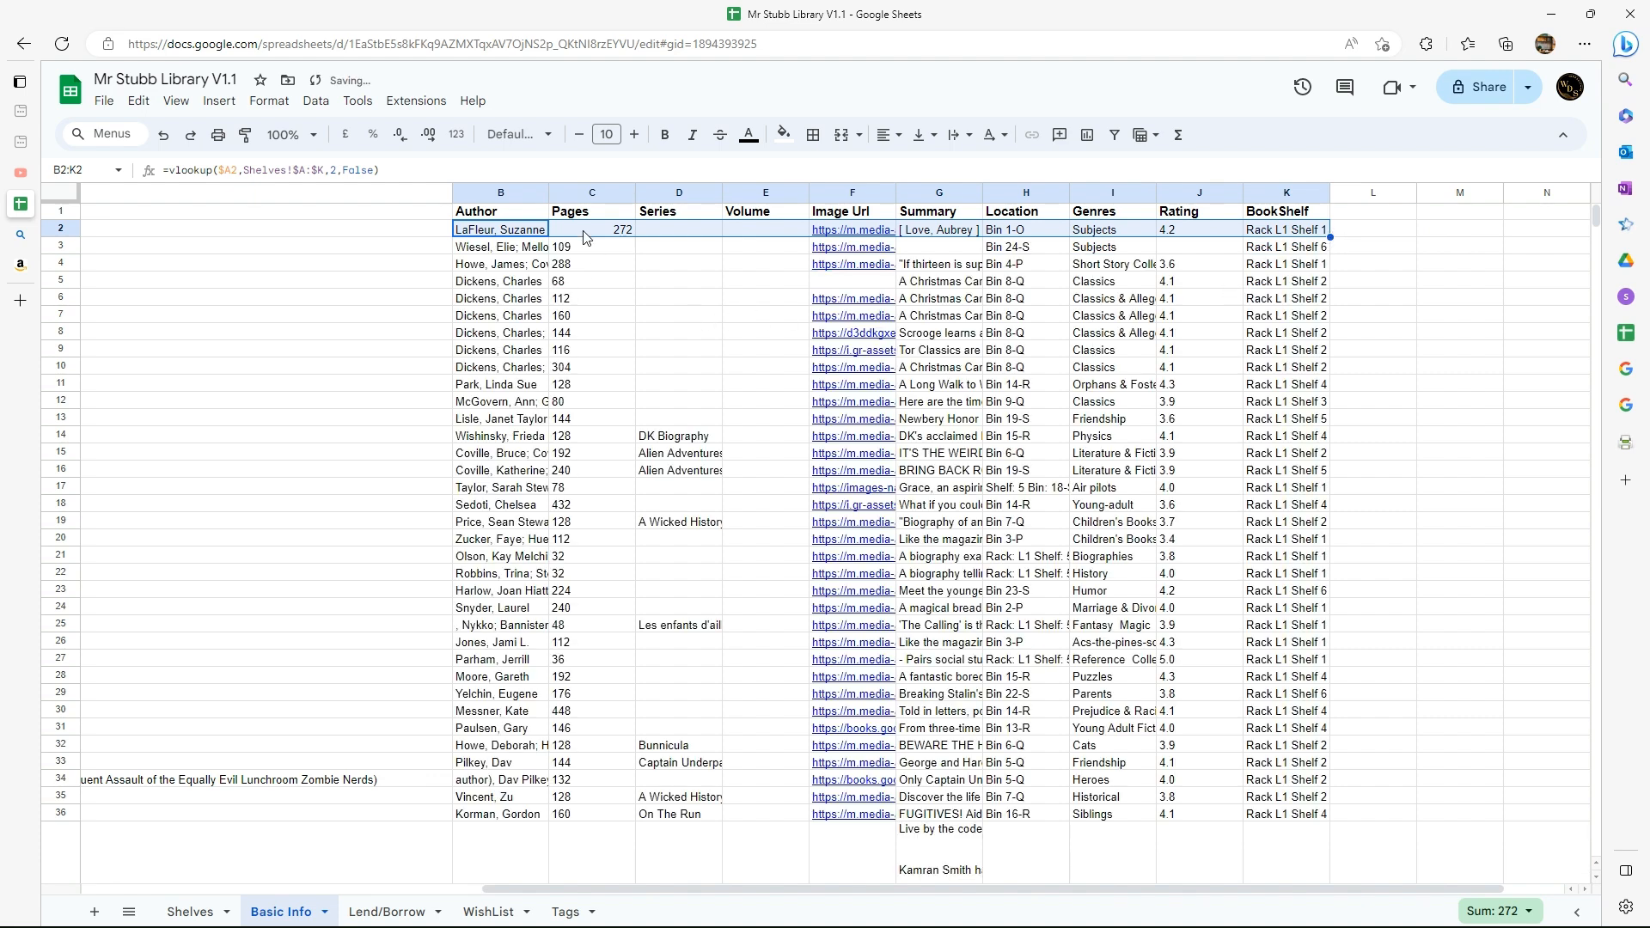
Check the filled Author formula in B3 and review the completed columns against the titles
left_click(492, 249)
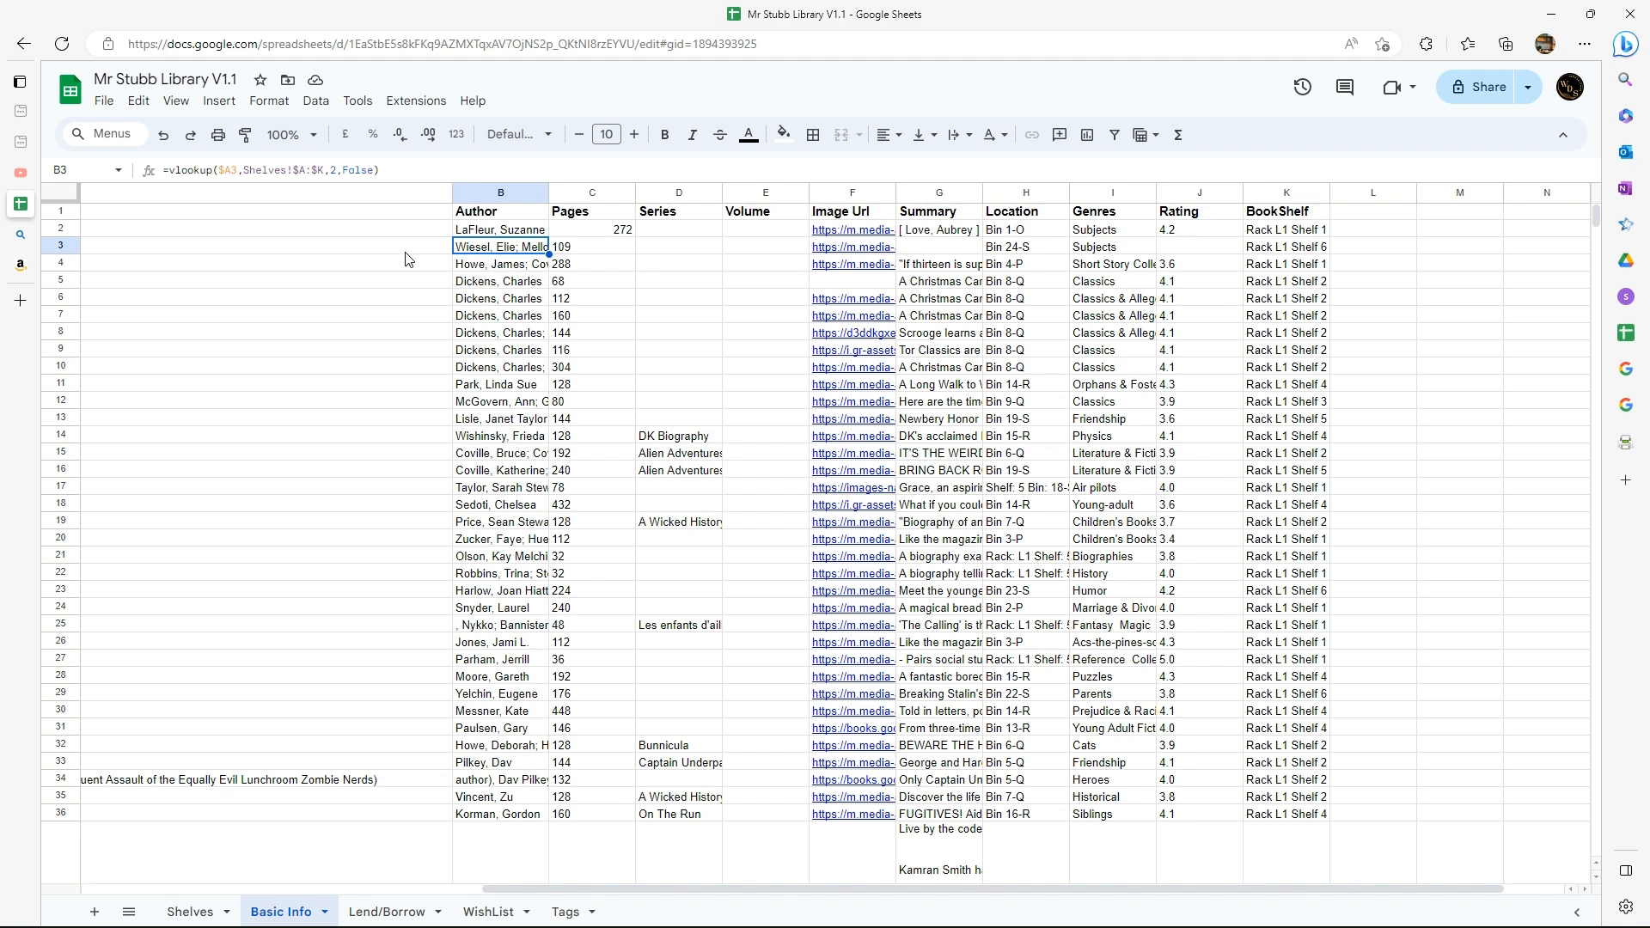
scroll(418, 259, "left", 10)
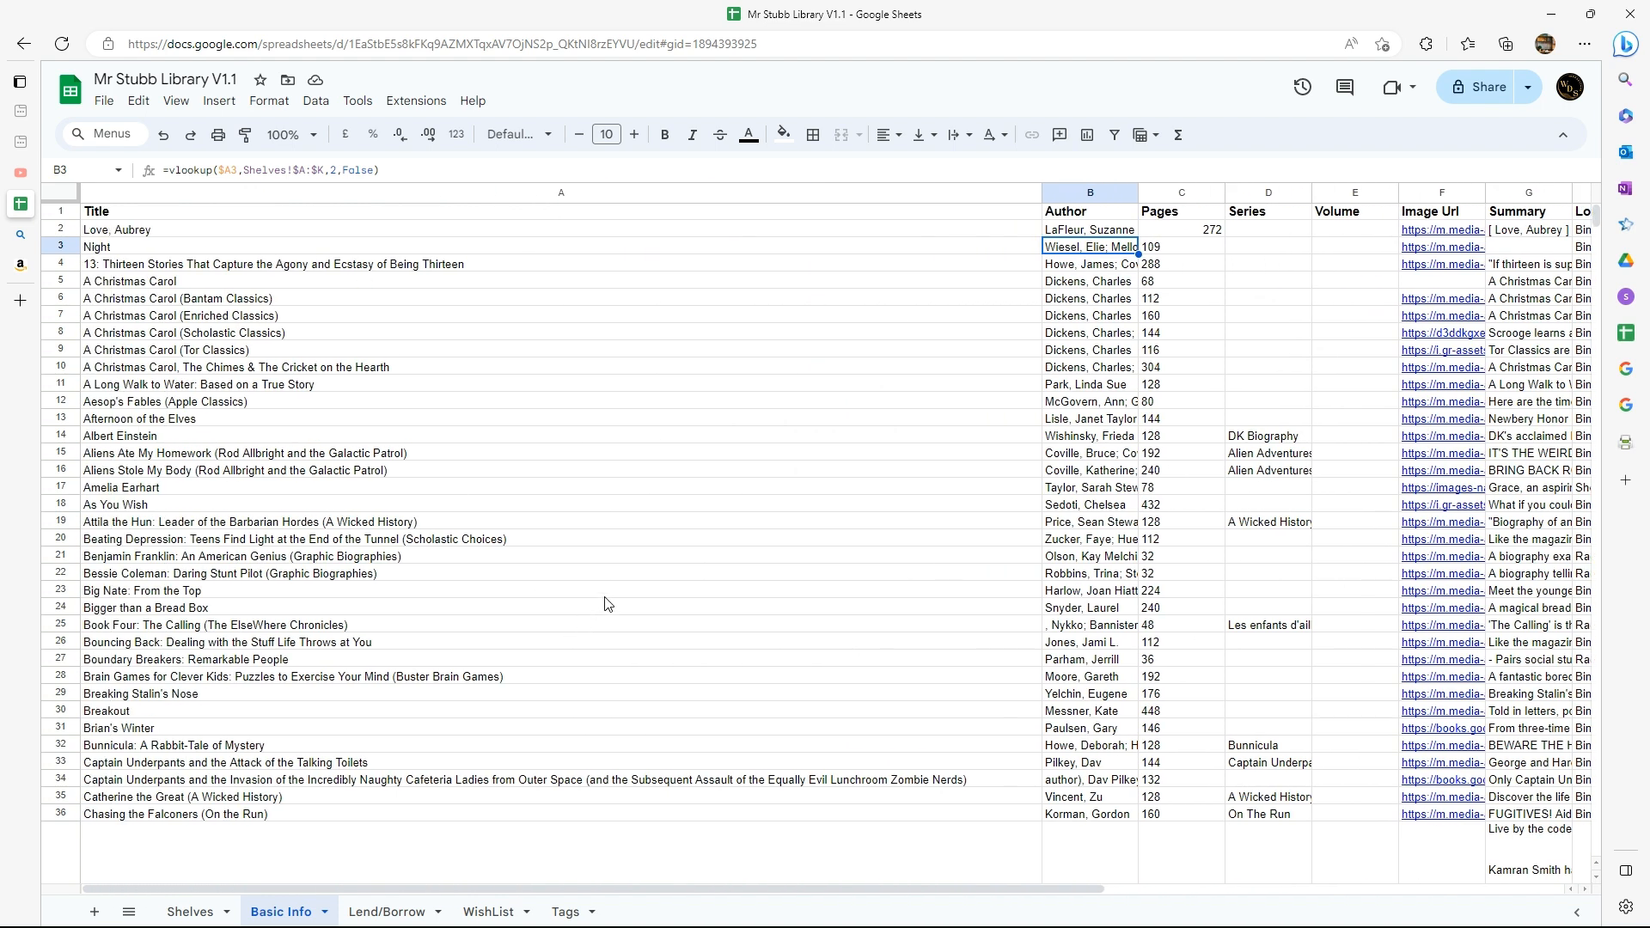
scroll(1212, 404, "right", 5)
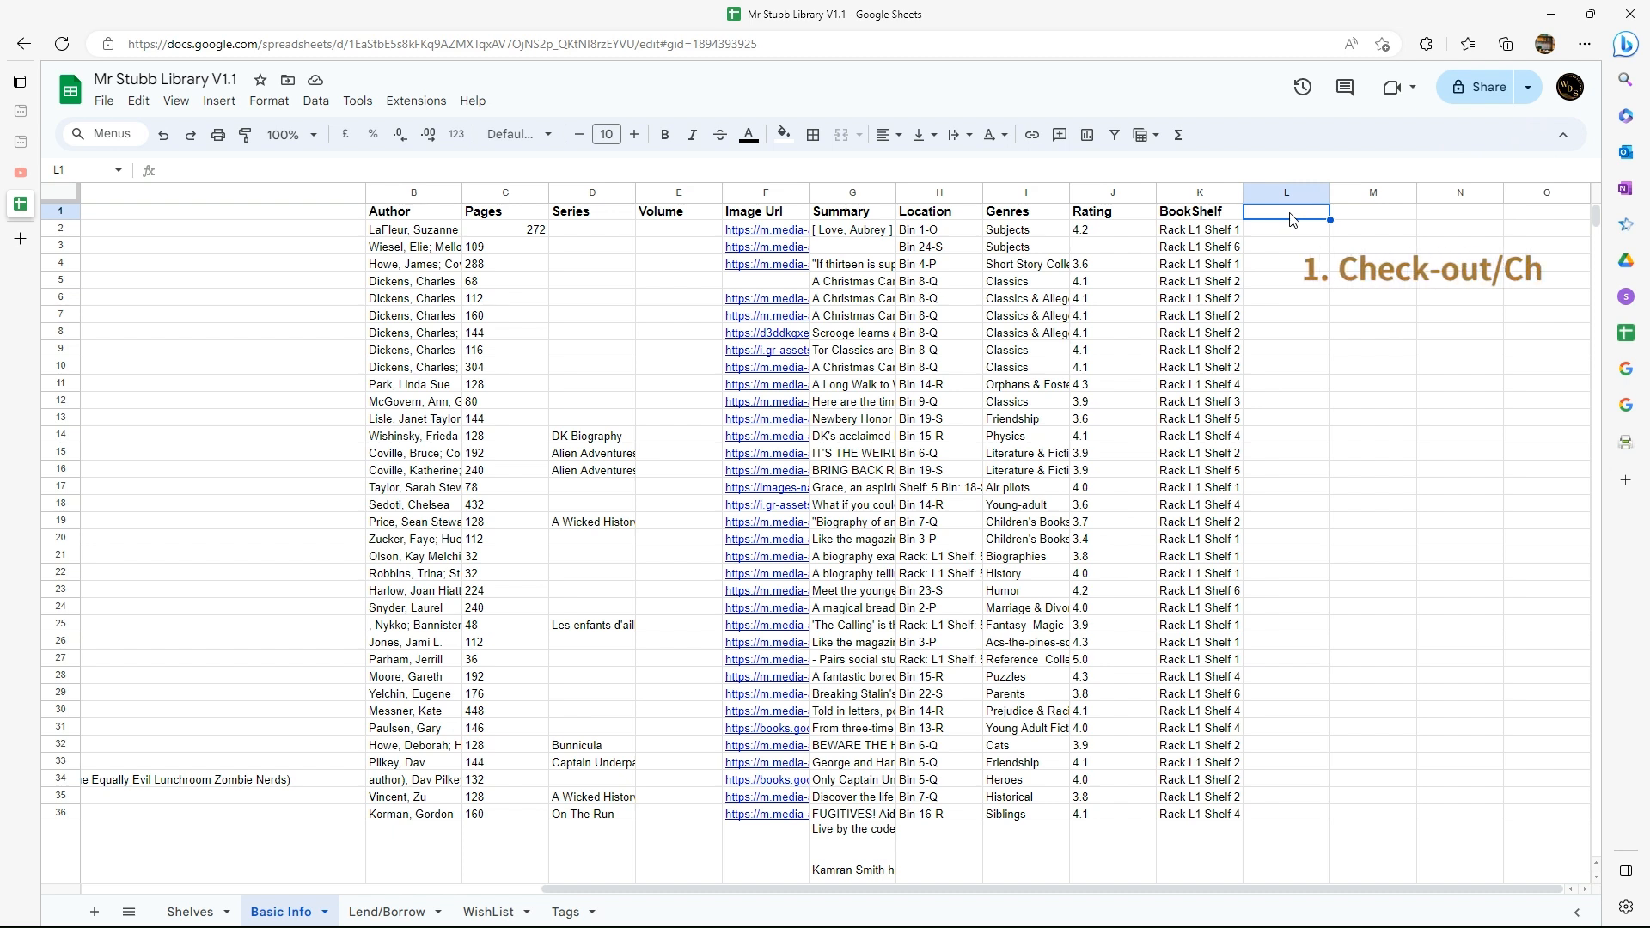
Enter the header Checkout/Checkin URL in L1, make it bold and fit column L to its width
type("Checkout/")
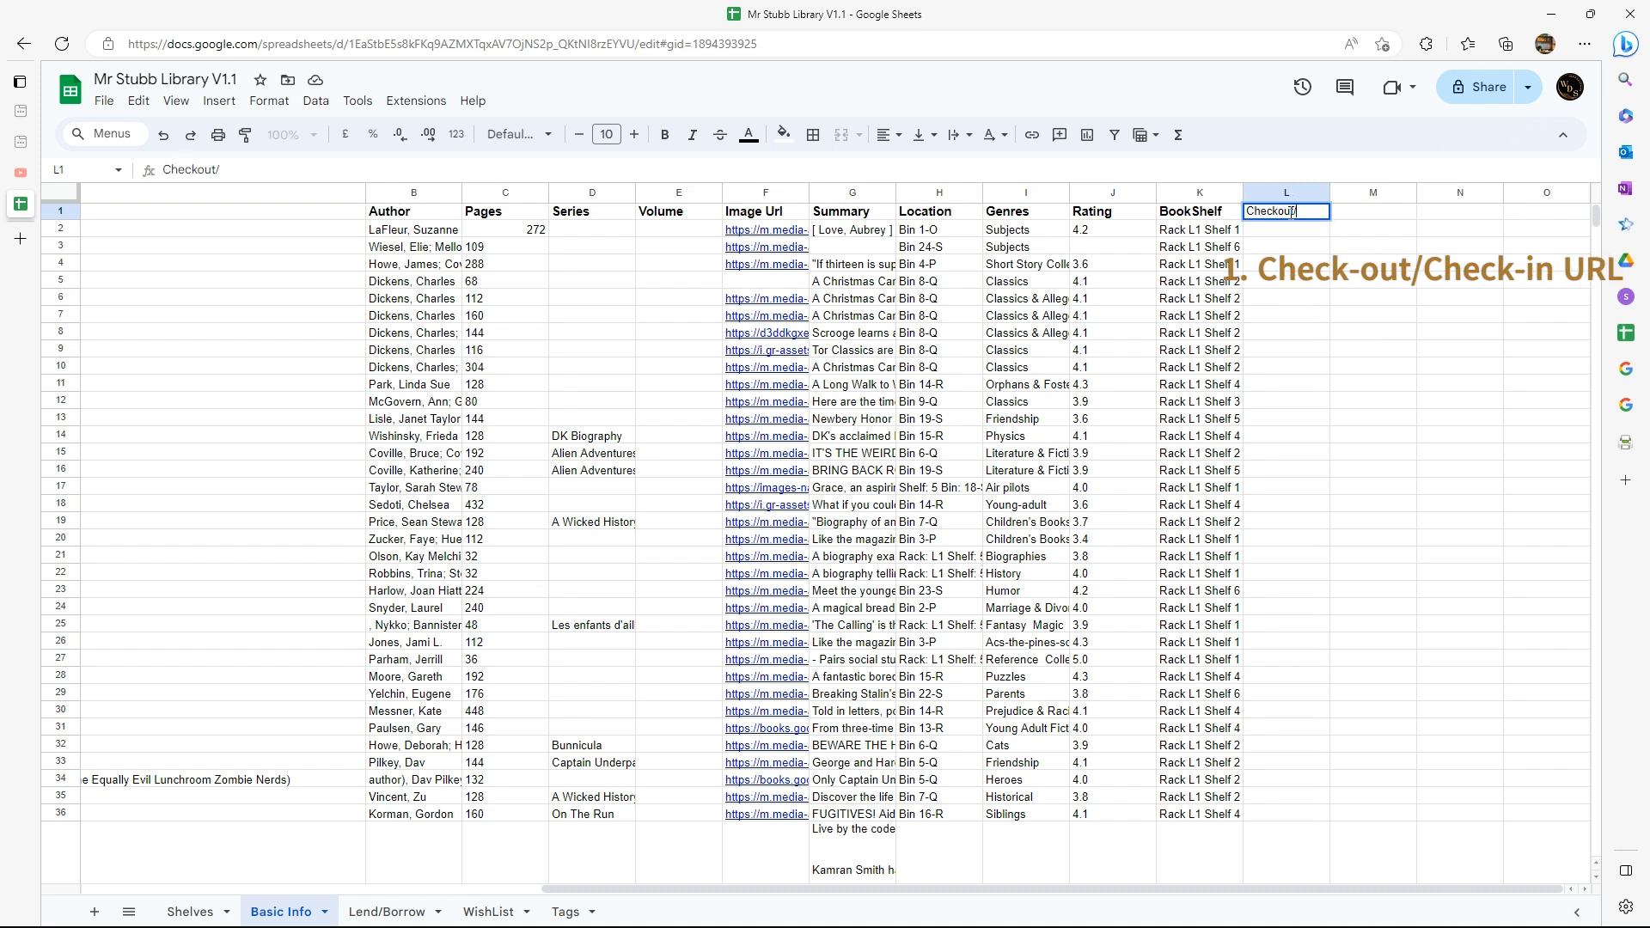
type("Checkin URL")
key("Tab")
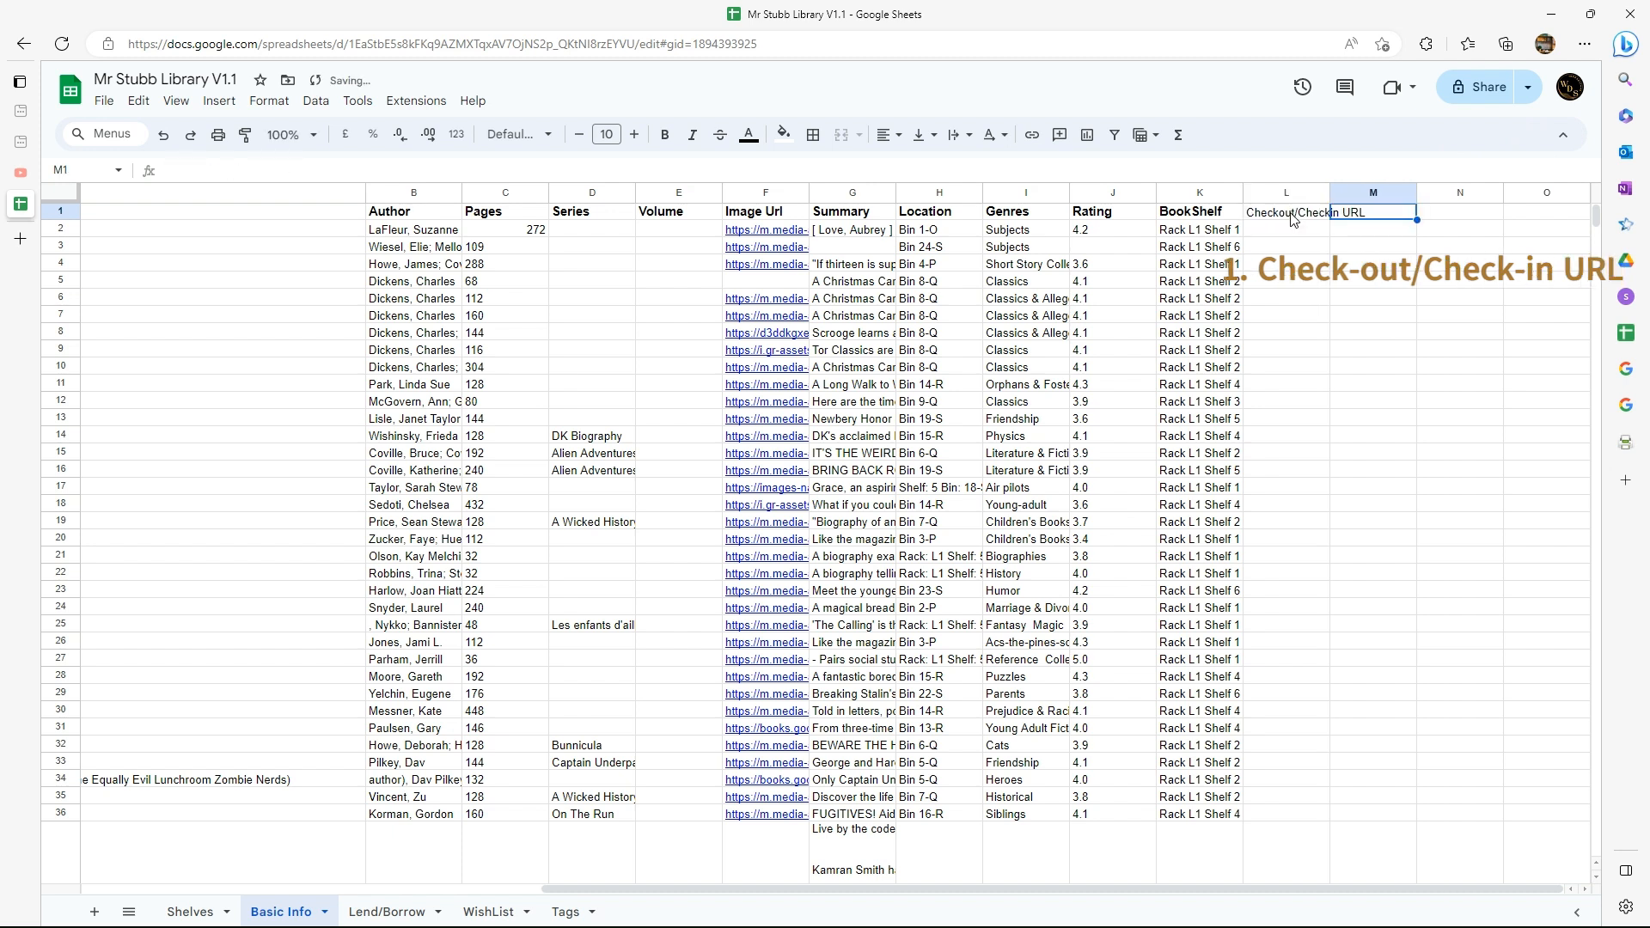
left_click(1298, 213)
double_click(1329, 192)
left_click(665, 135)
double_click(1369, 192)
Add the headers Inventory in M1 and On Hand Qty in N1 of the Basic Info sheet
left_click(1408, 215)
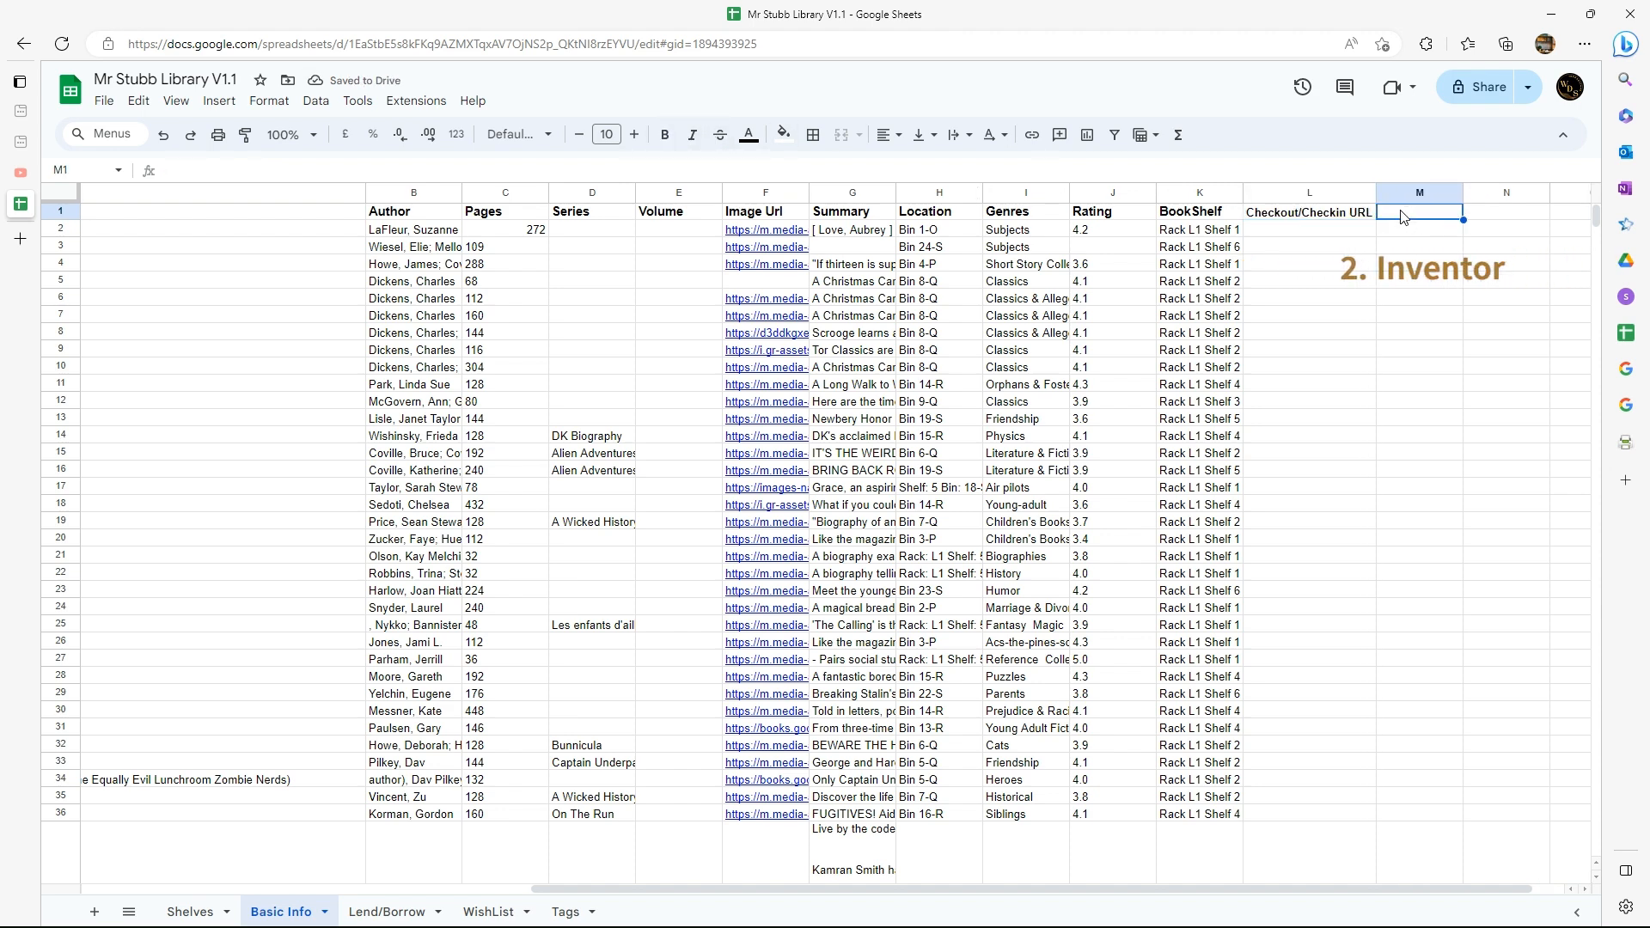
type("INventory")
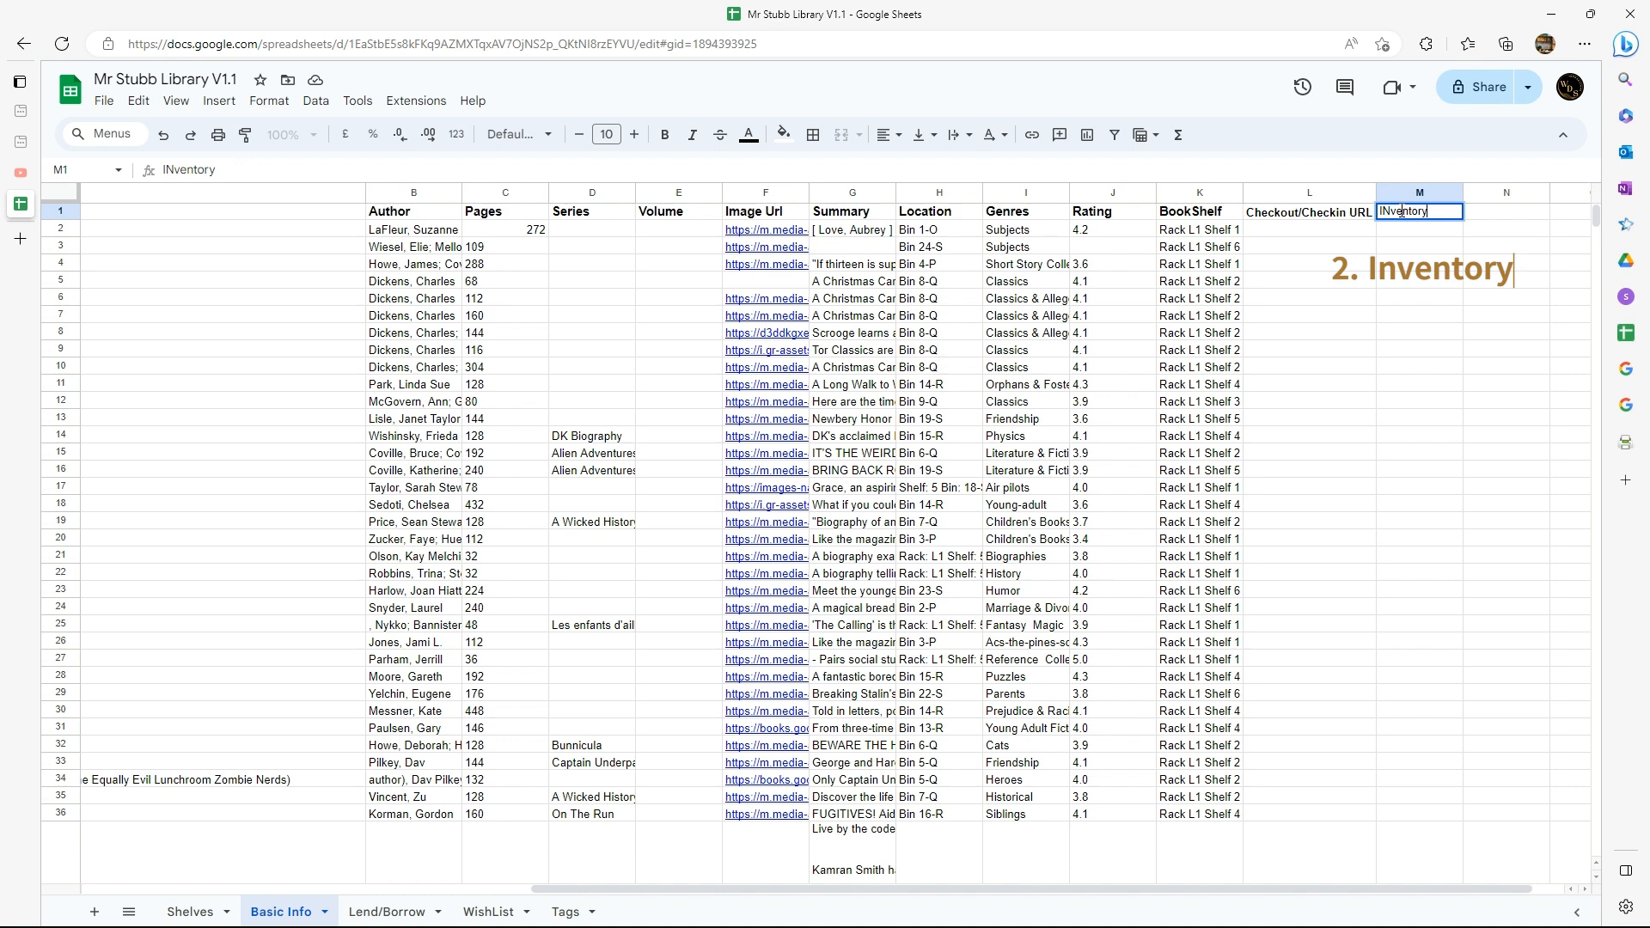
key("ctrl+b")
double_click(1393, 213)
key("BackSpace")
type("n")
key("Tab")
type("On Hand Qty")
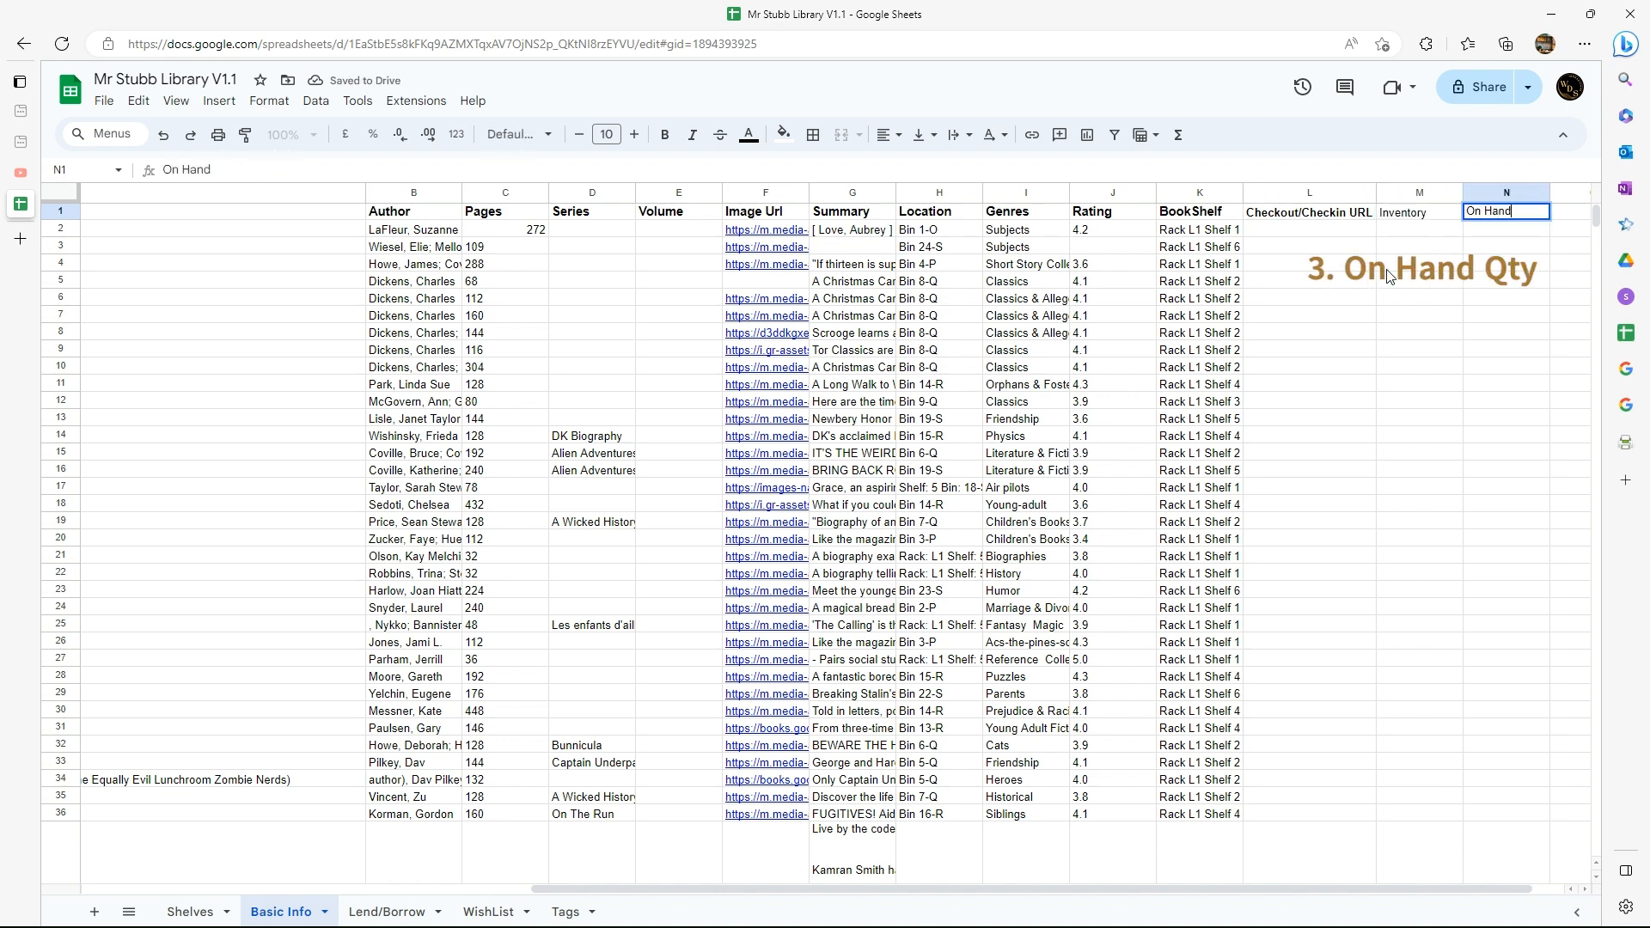
key("Tab")
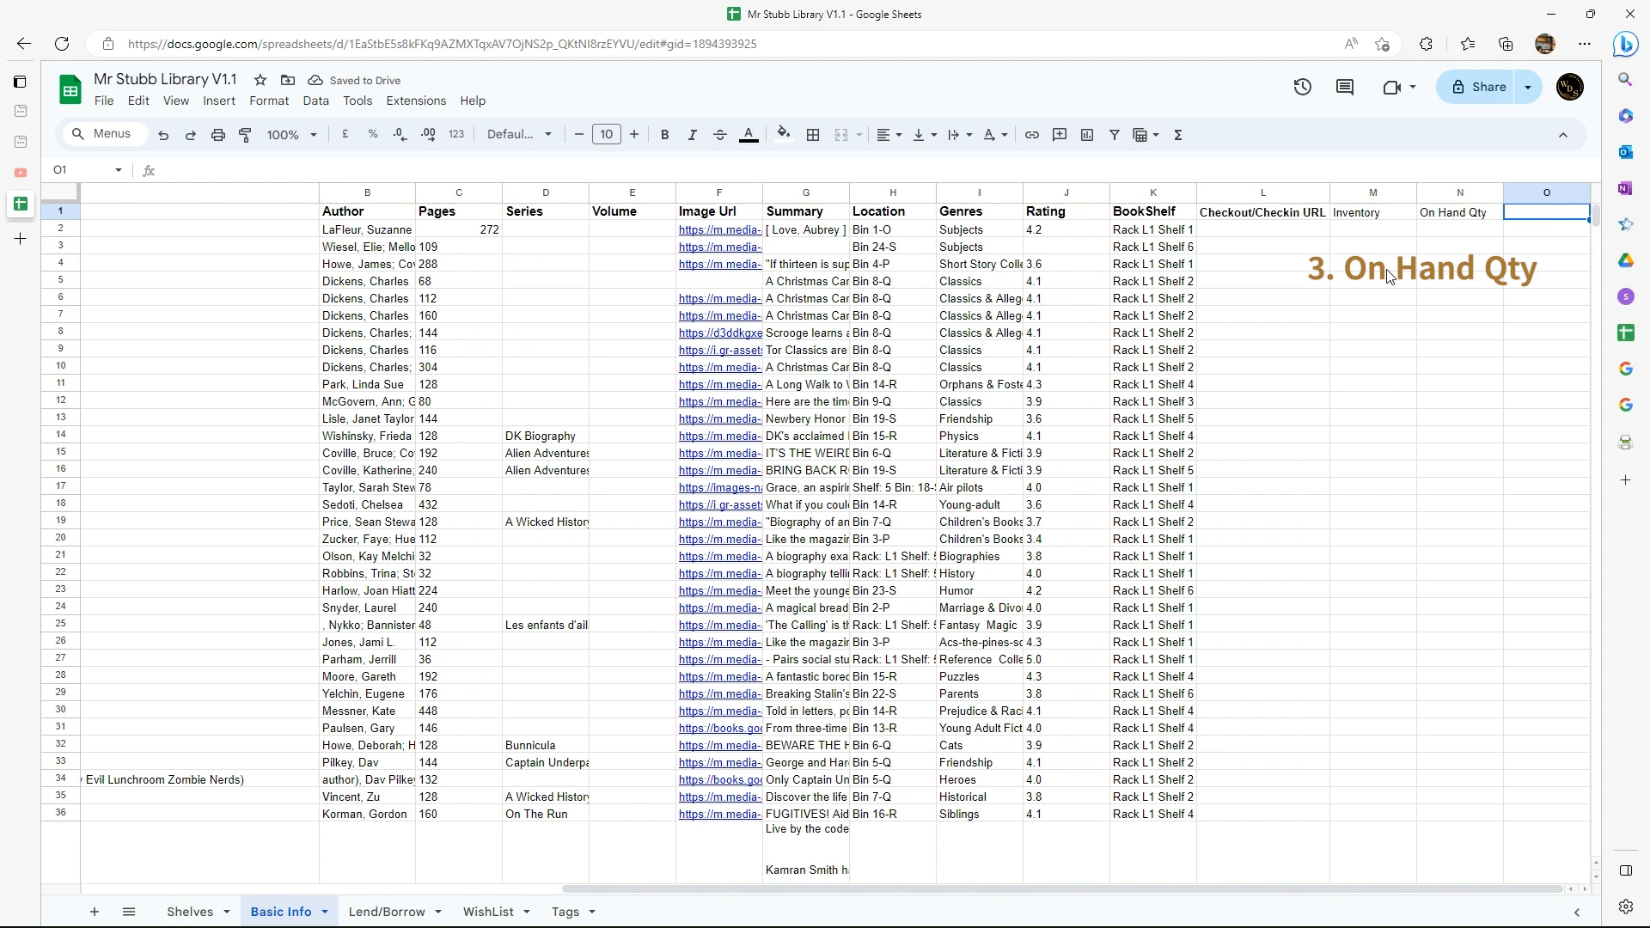
Enter the header Last Checked out by in O1, with "by" in lowercase
type("Last")
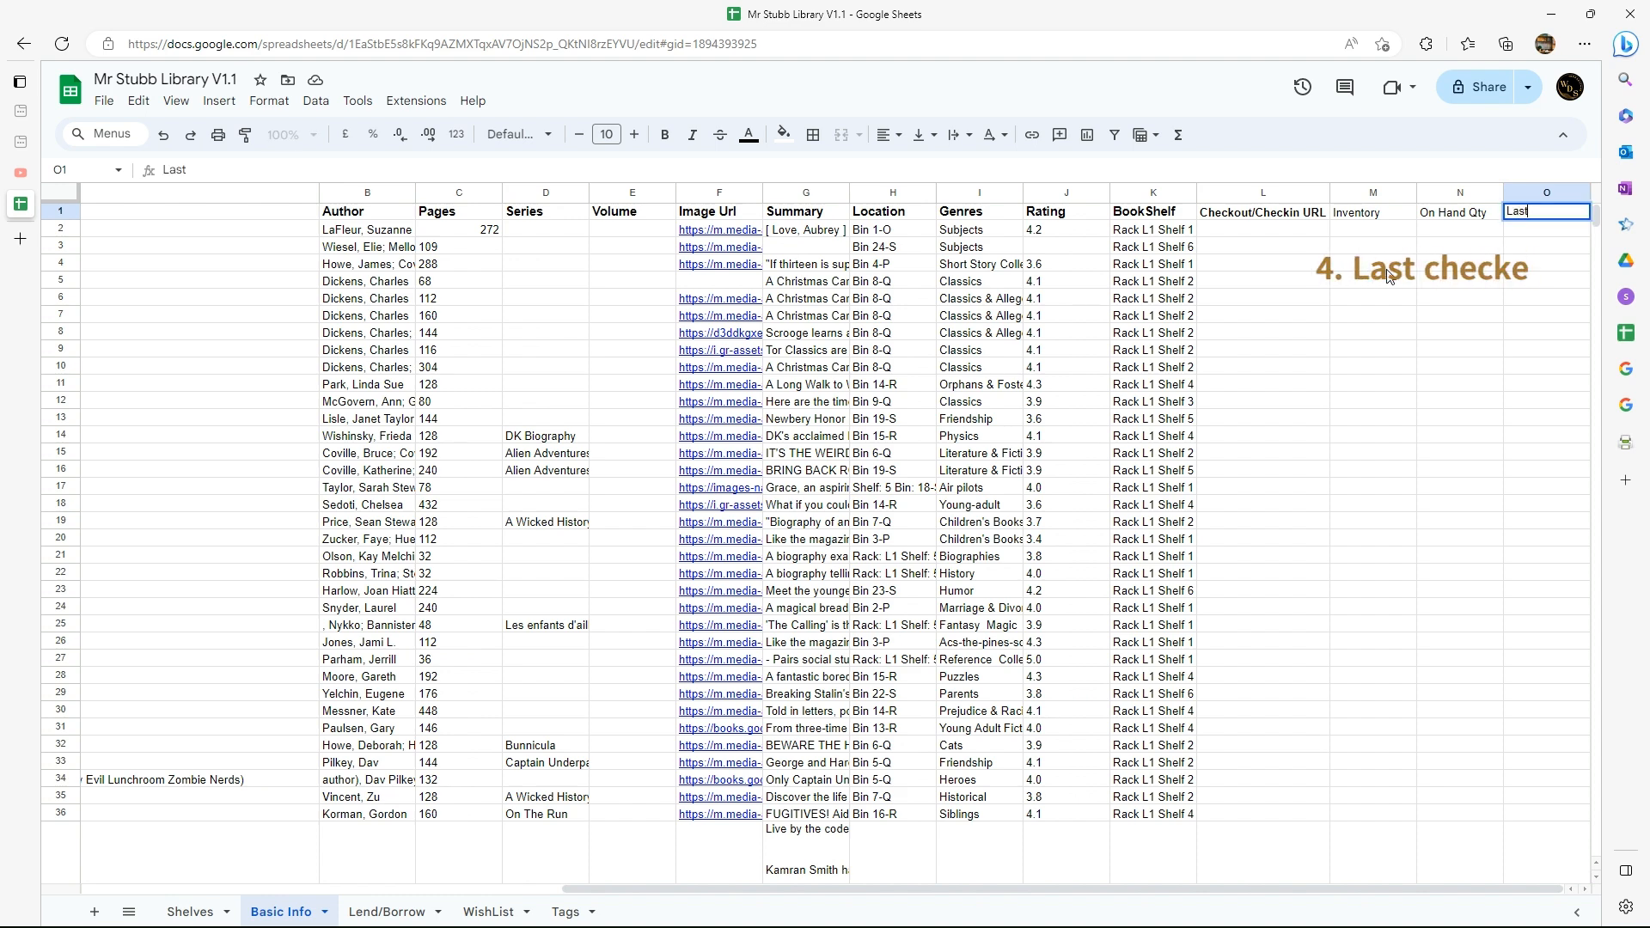
type(" Checked out BY")
key("Return")
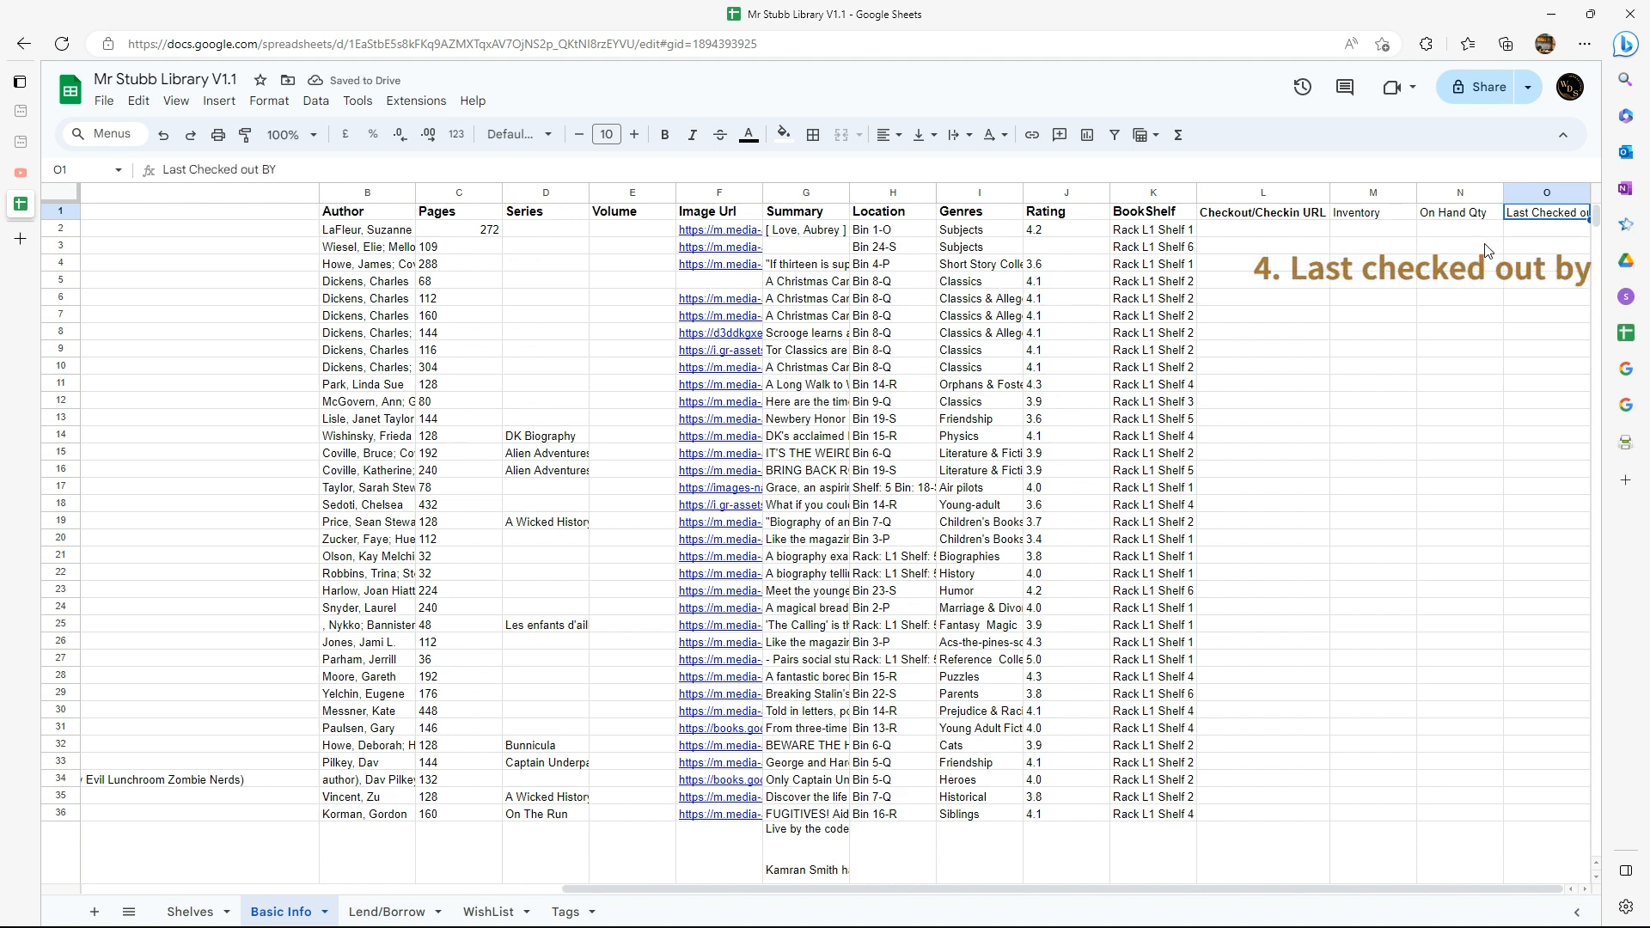
left_click(280, 170)
key("BackSpace")
key("BackSpace")
type("by")
key("Return")
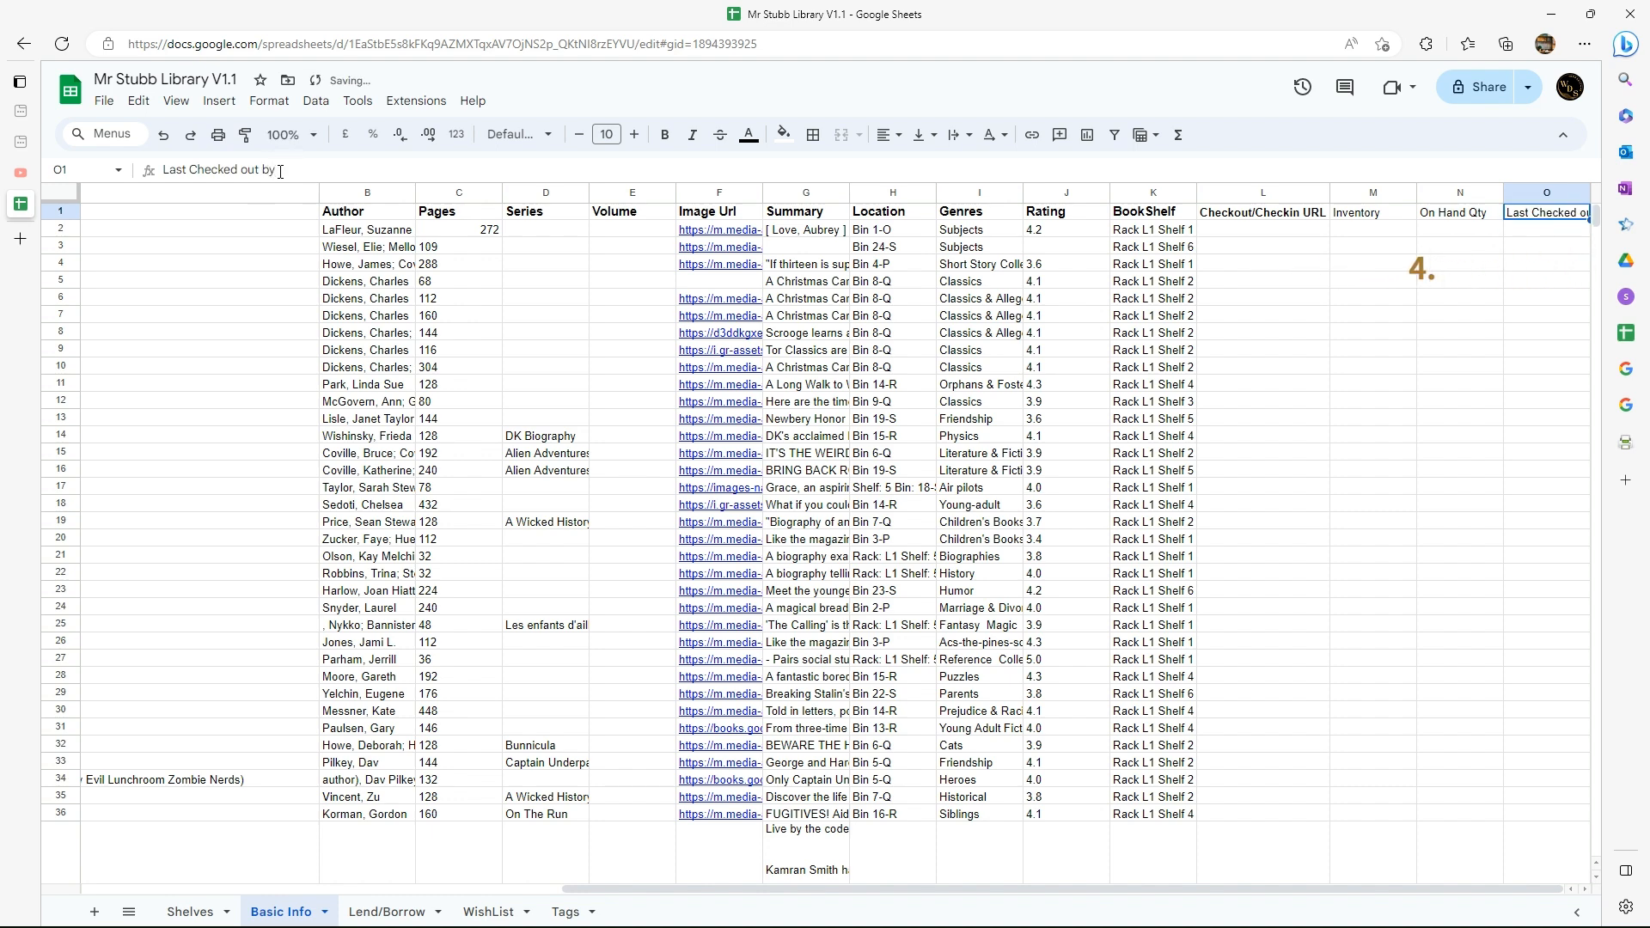
Add the header Available Title in P1 of the Basic Info sheet
key("Right")
key("ctrl+space")
type("Available Title")
key("Return")
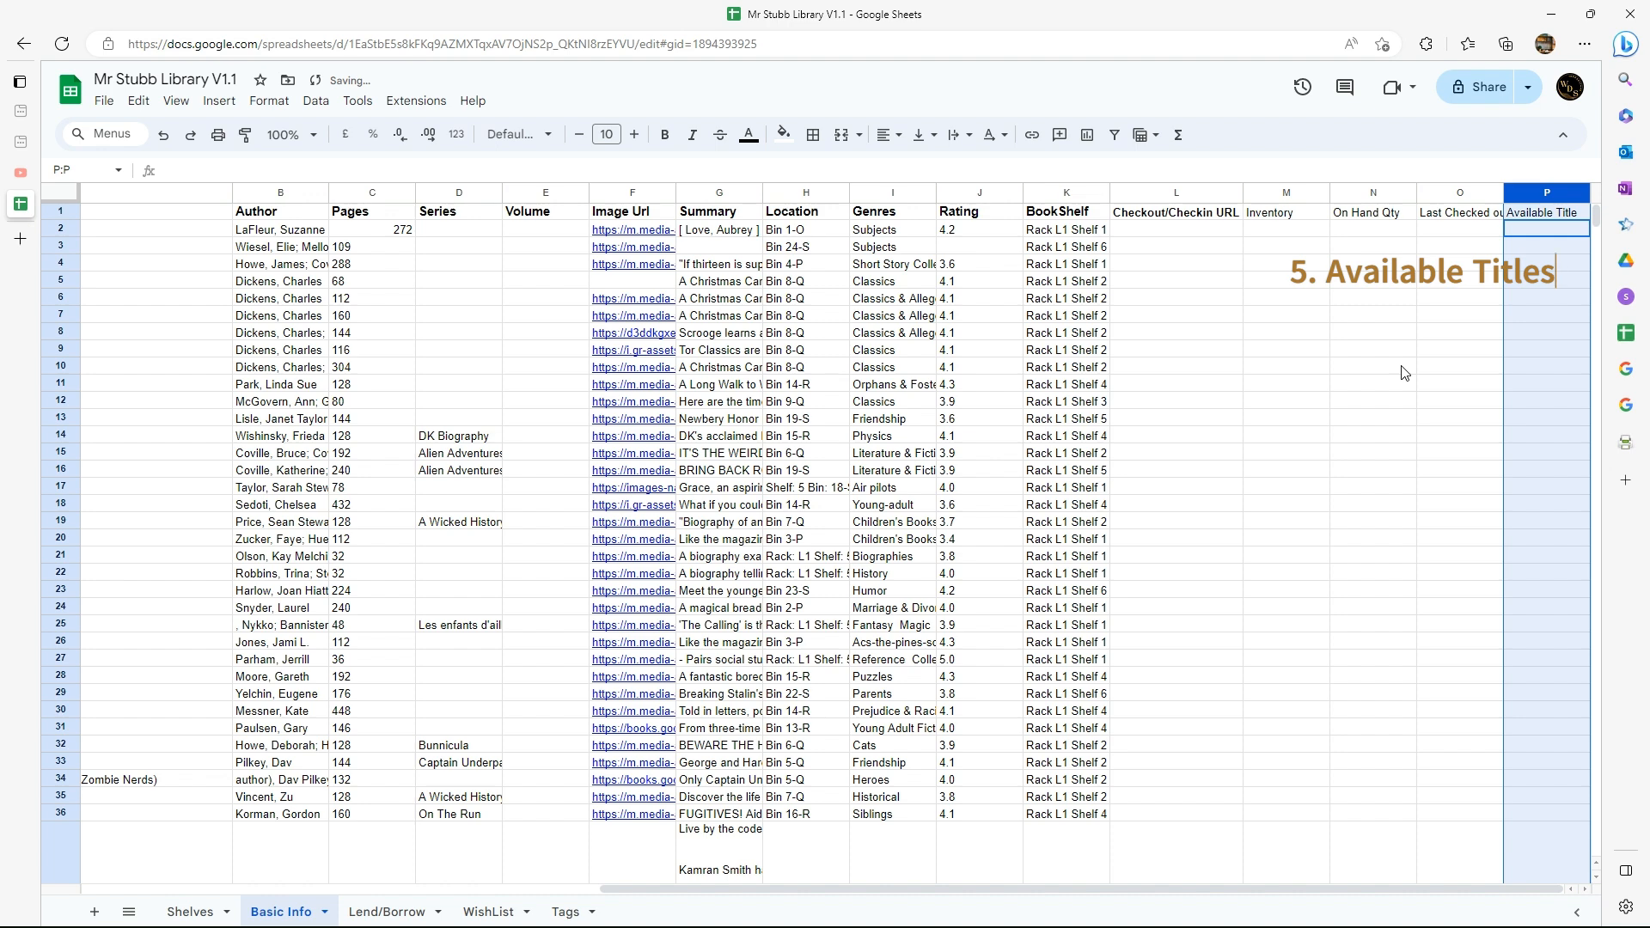
Begin a COUNTIF formula in M2 under Inventory, using the whole Title column Shelves!A:A as the range
key("Left")
key("Left")
key("Left")
key("Left")
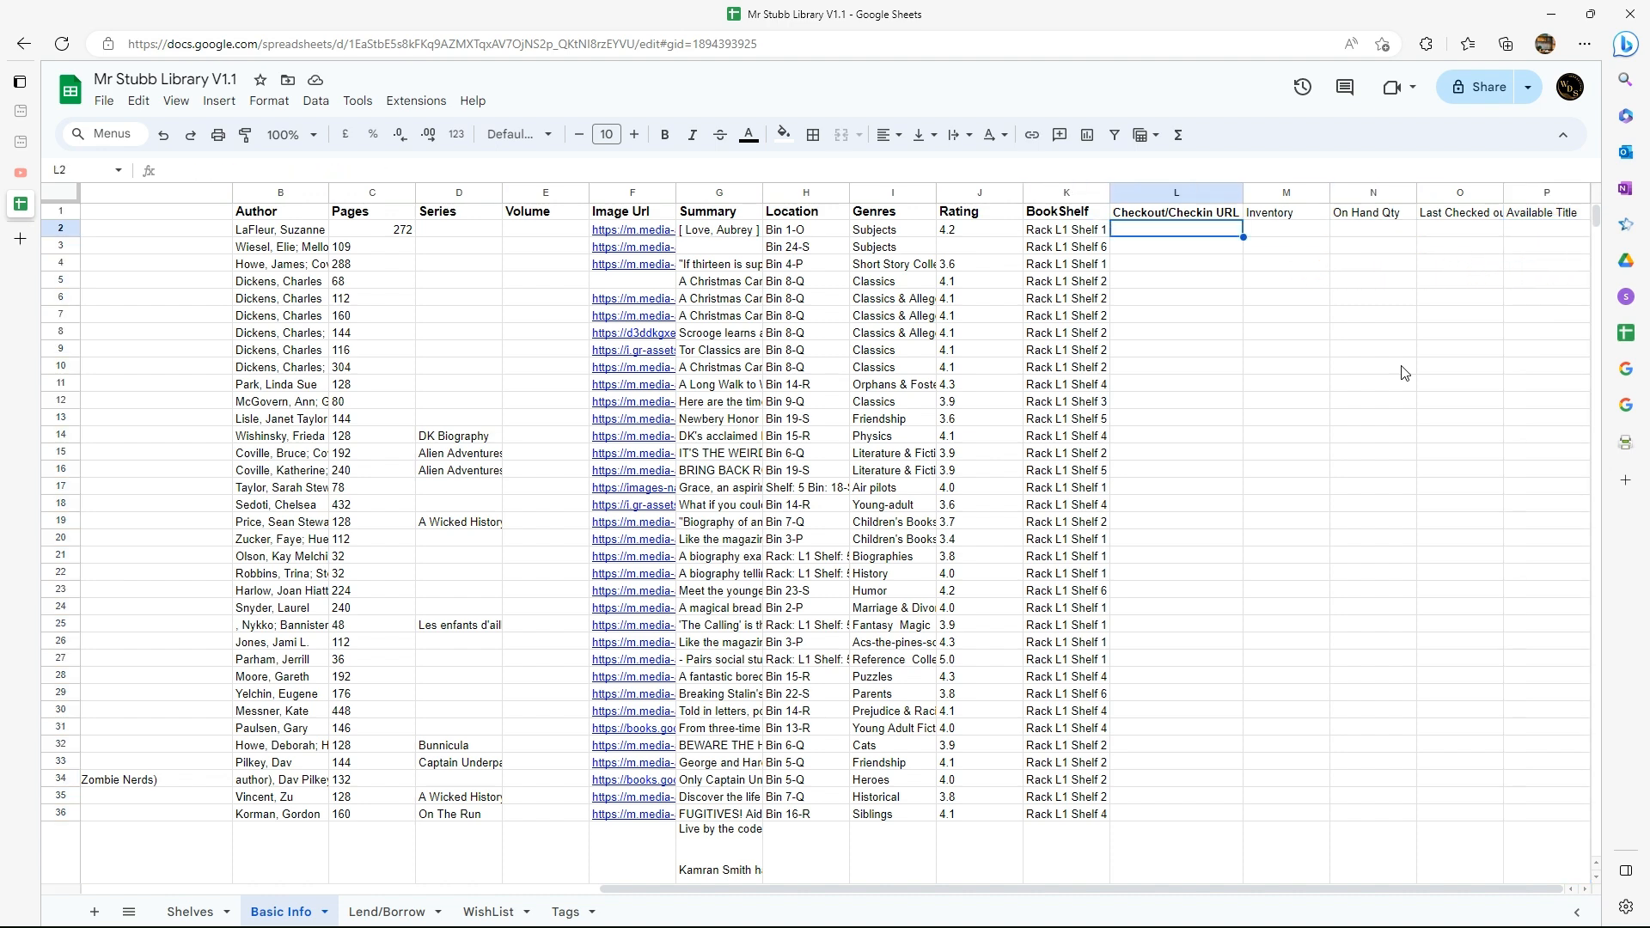
key("Right")
key("Left")
key("Right")
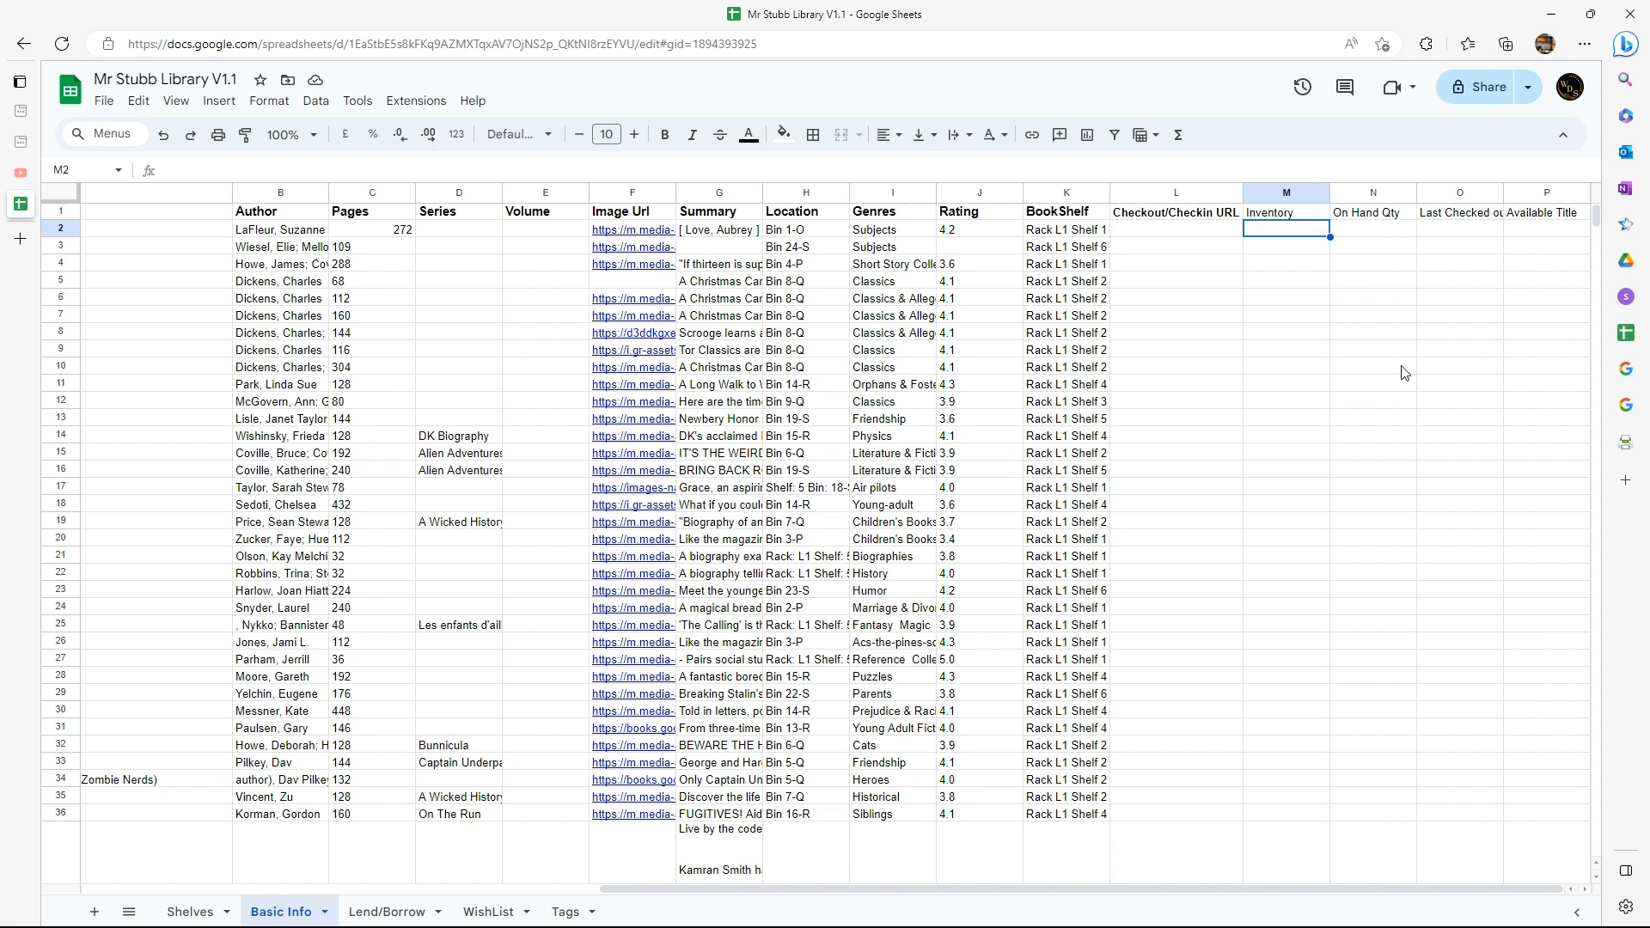
type("=")
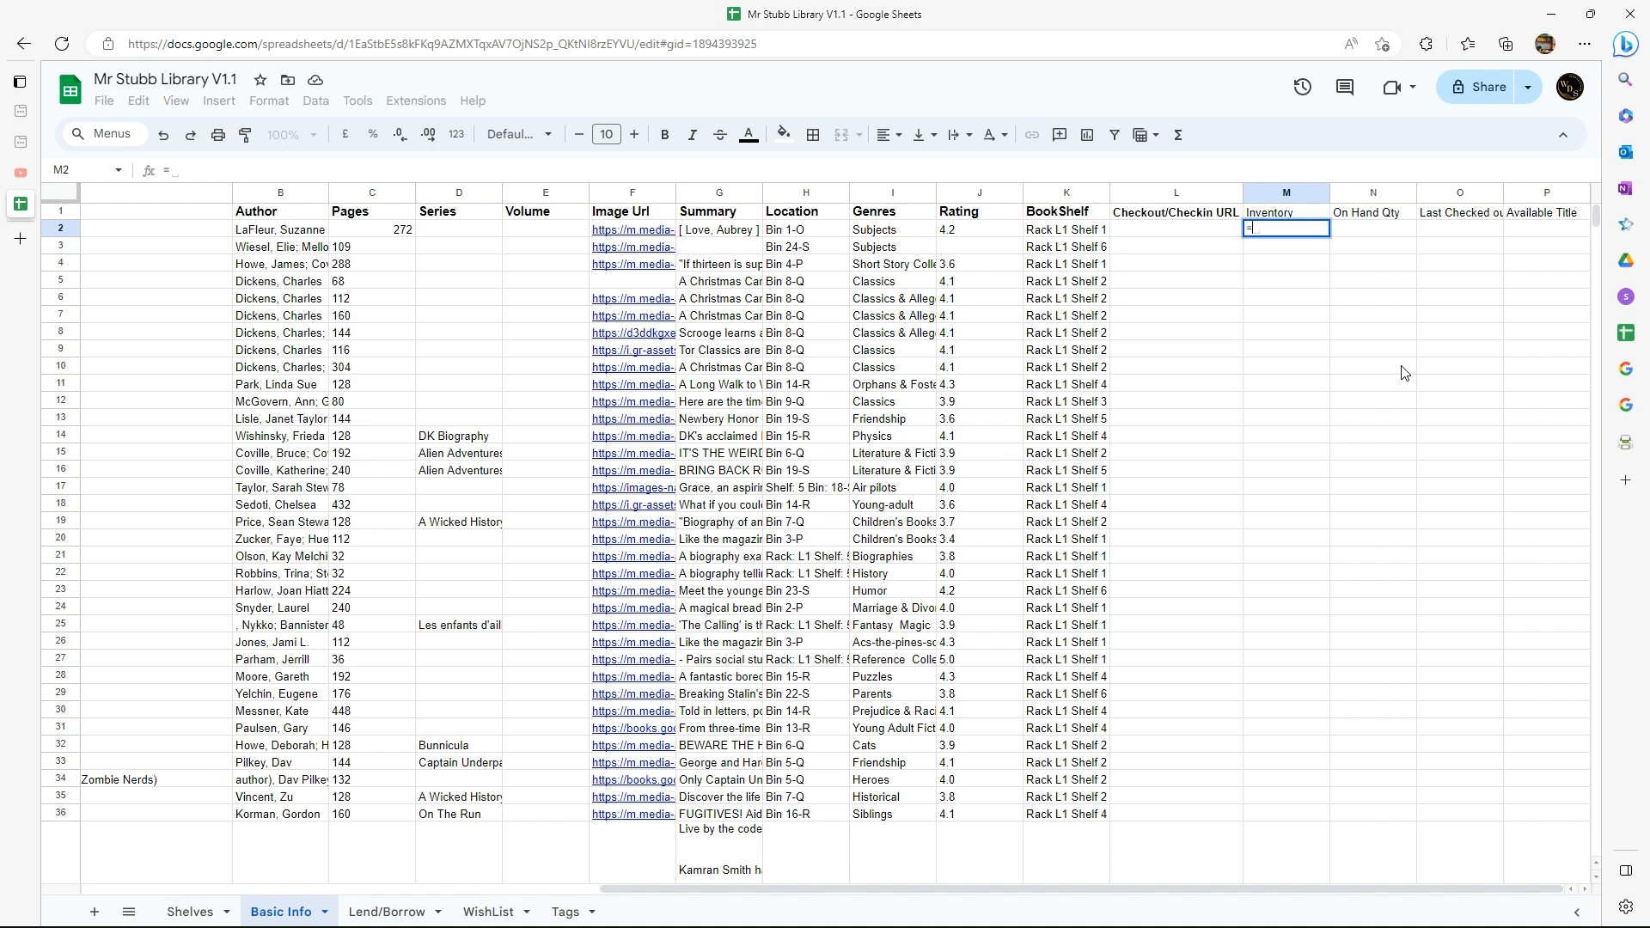
type("count")
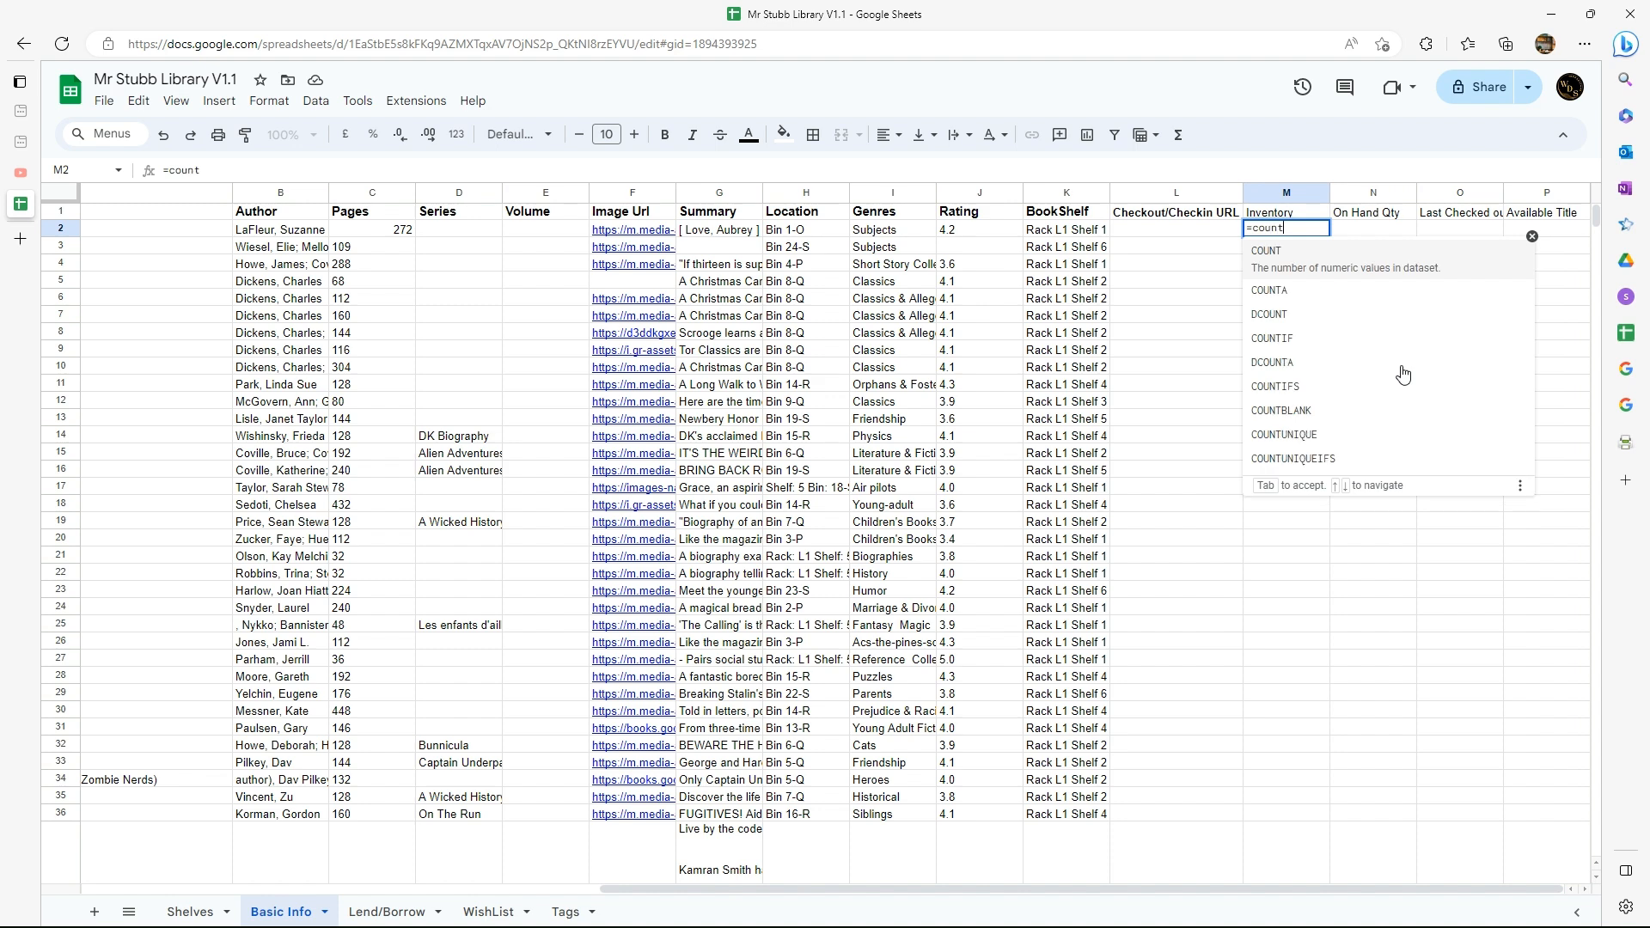
type("if(")
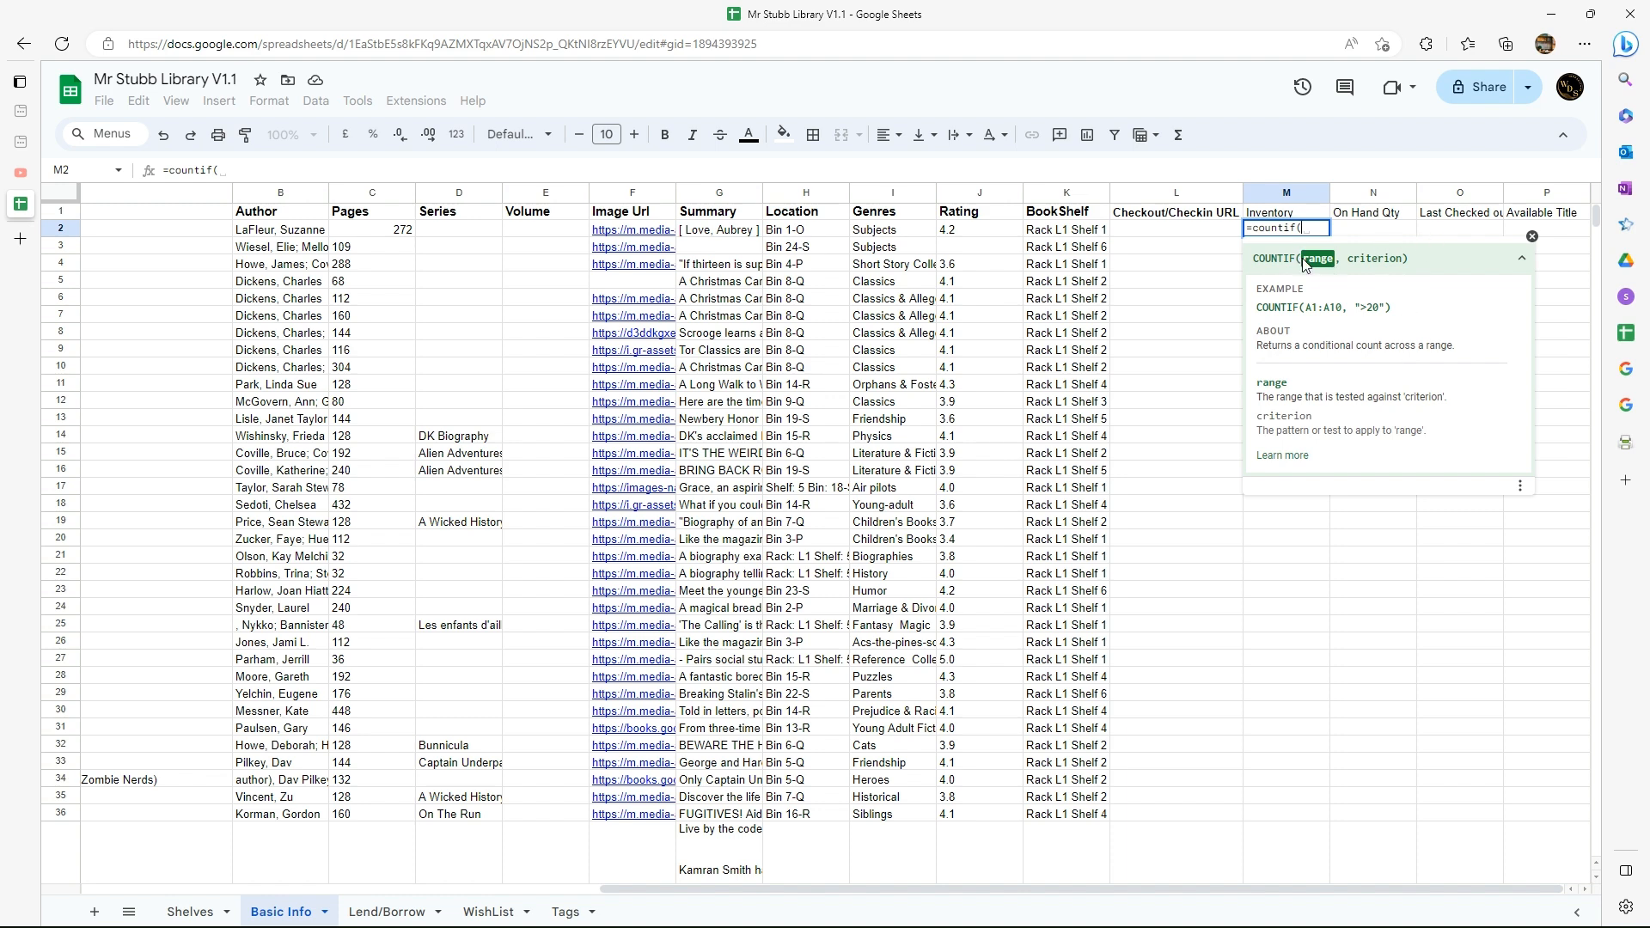
left_click(190, 912)
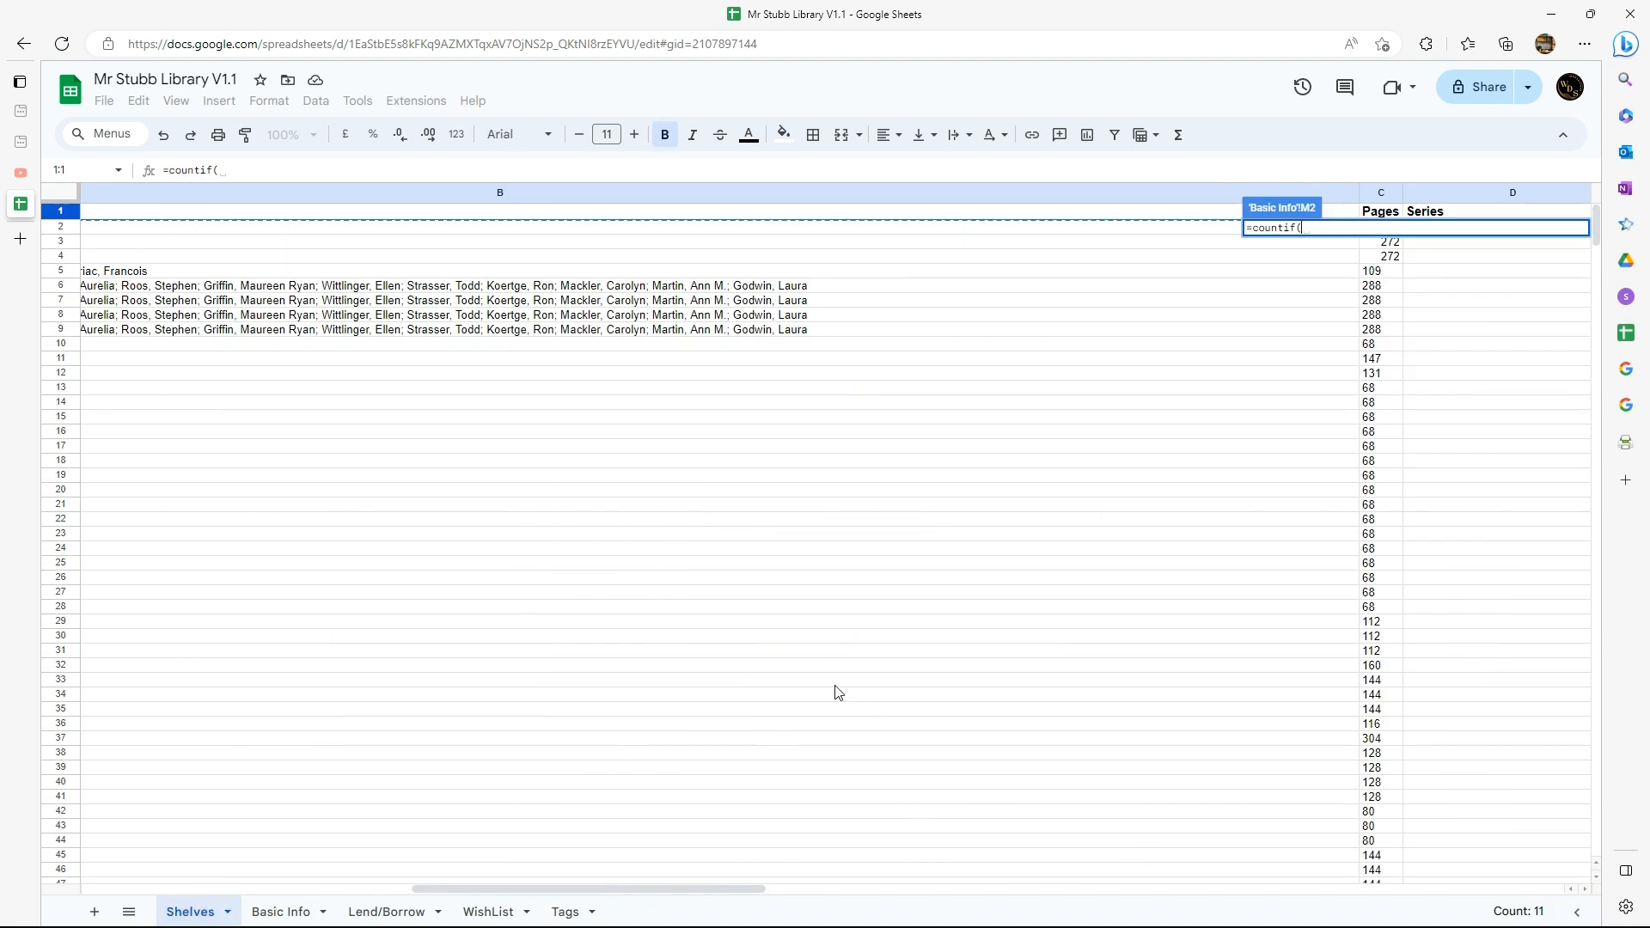
left_click_drag(498, 888, 172, 888)
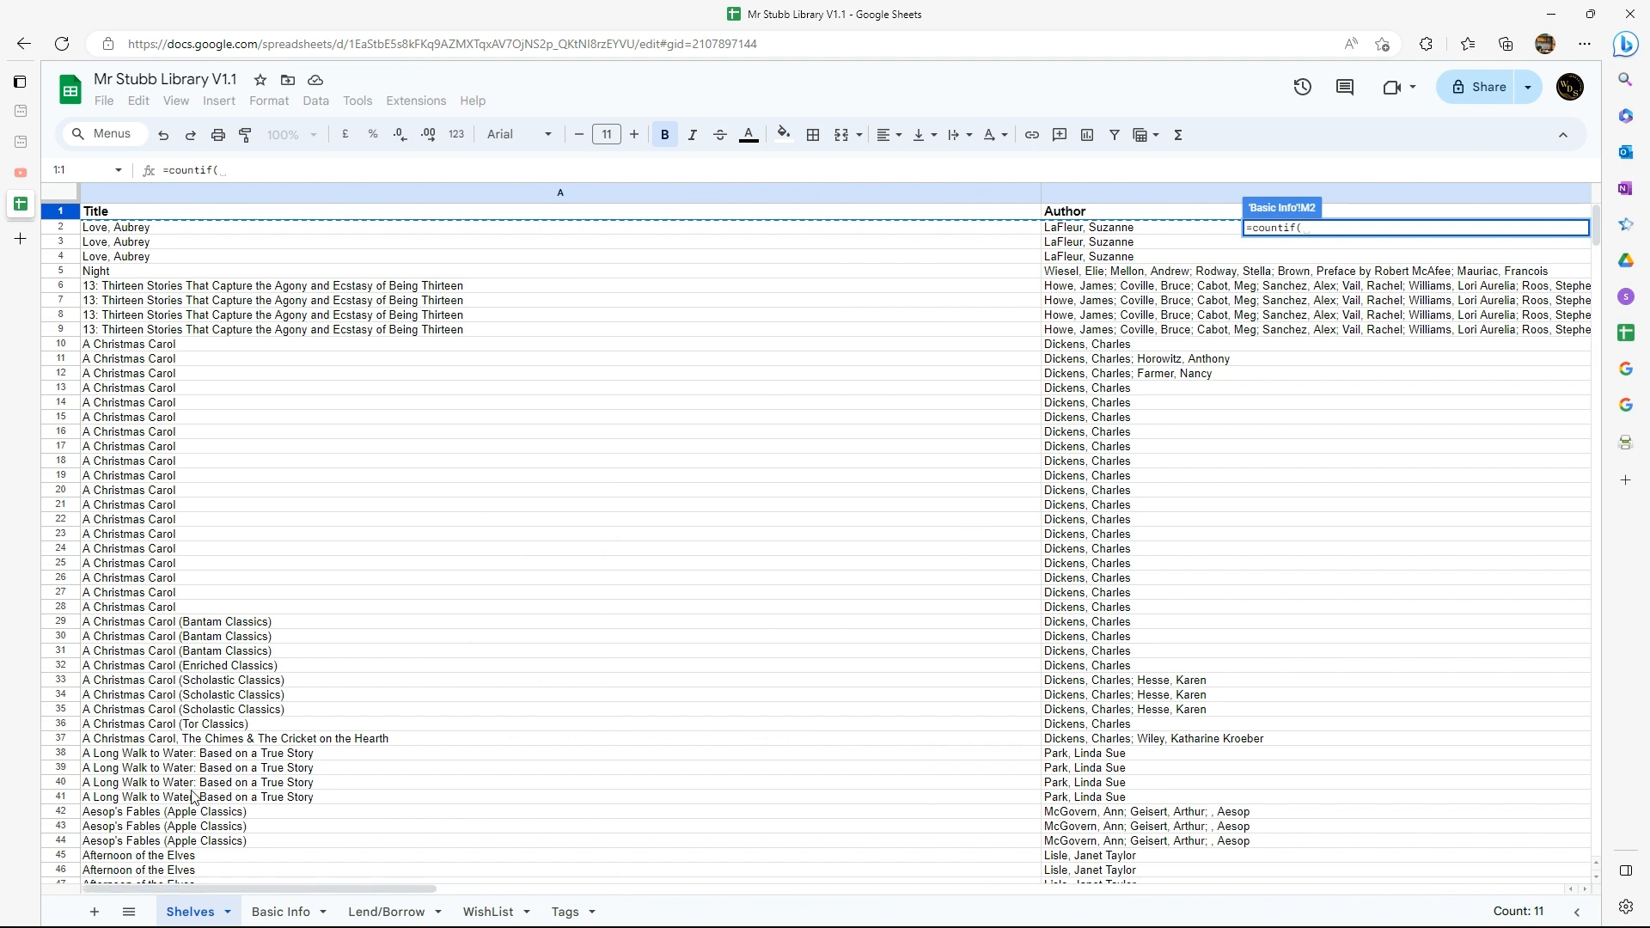
left_click(343, 195)
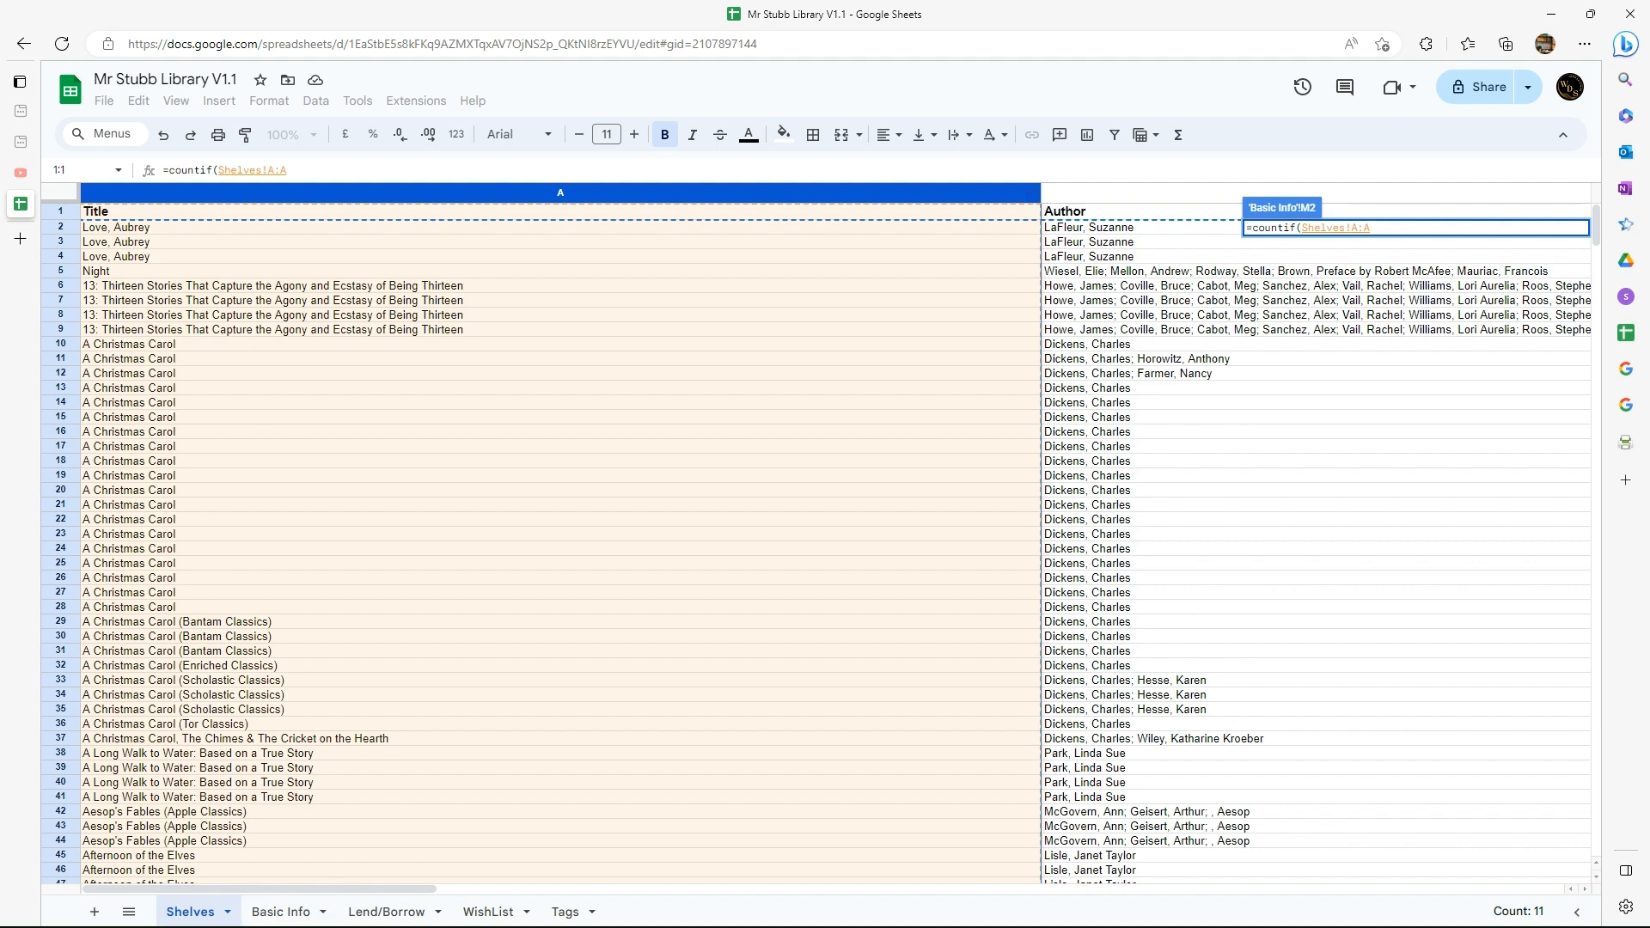
Complete the Inventory formula with the Basic Info title in A2 as criterion: =countif(Shelves!A:A,A2)
left_click(286, 912)
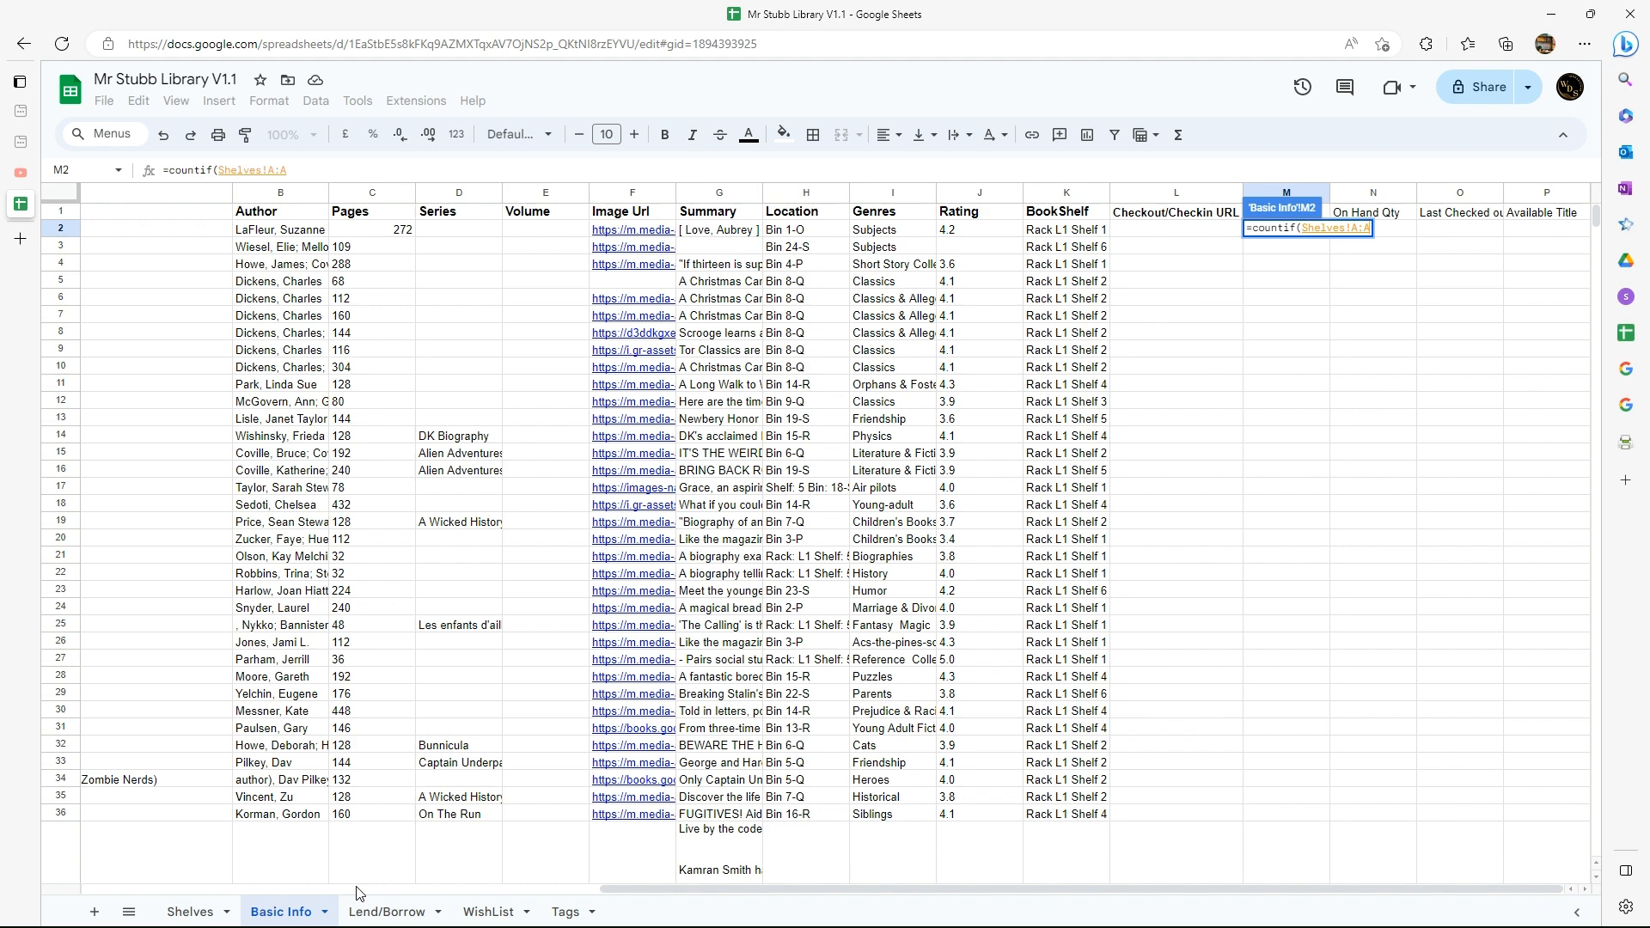
type(",")
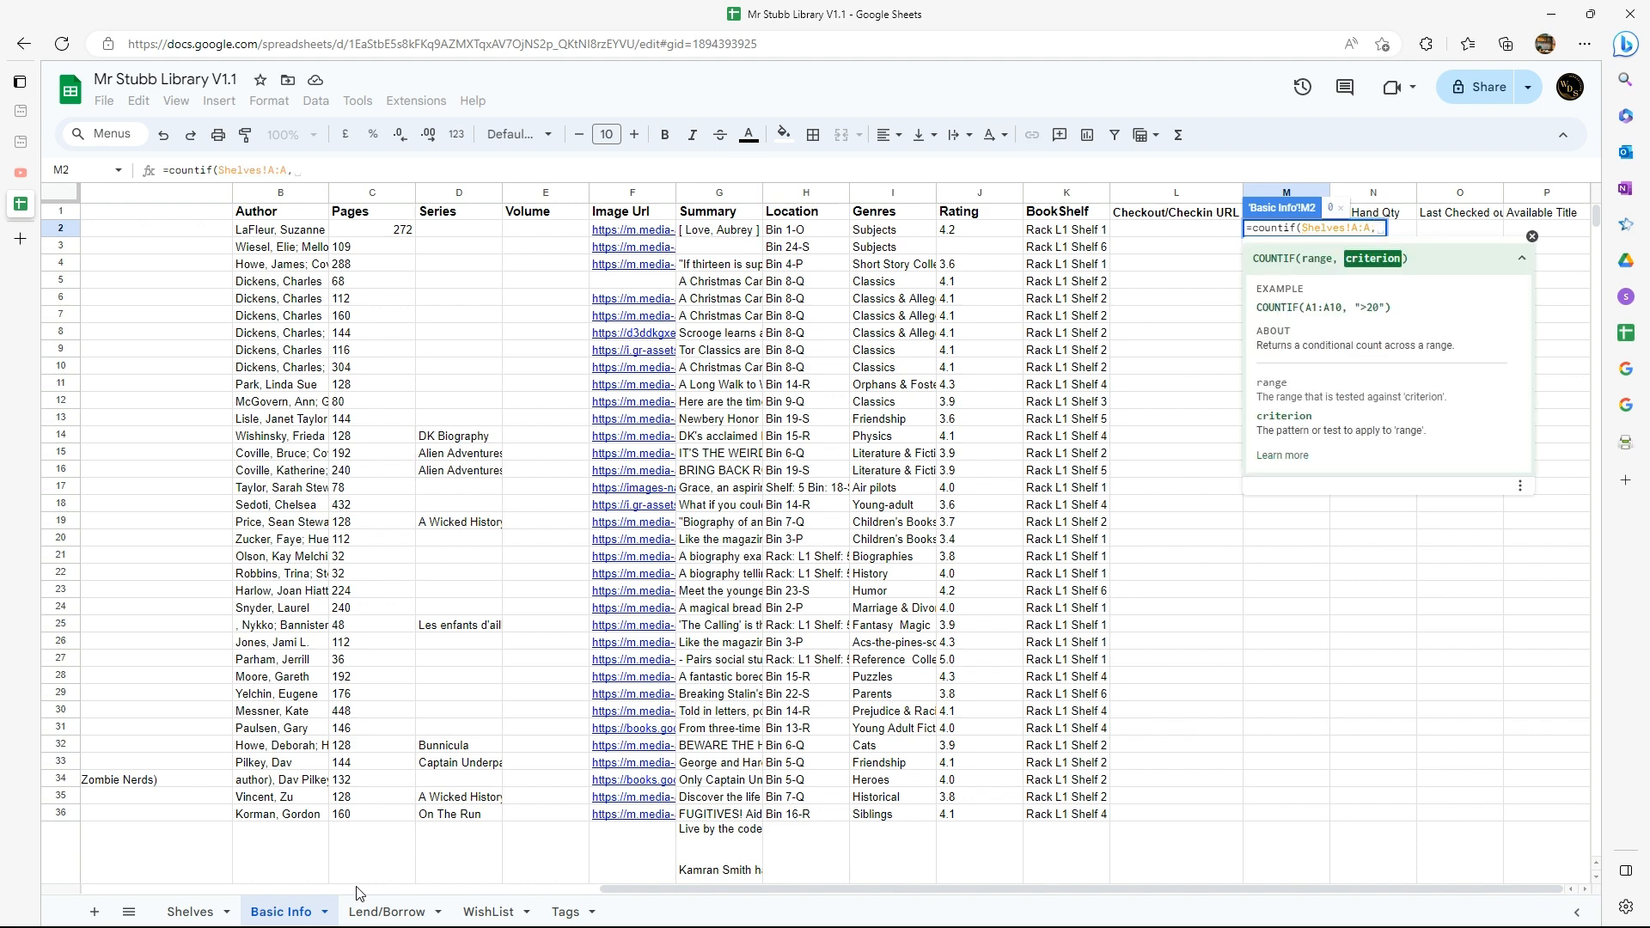
scroll(524, 560, "left", 10)
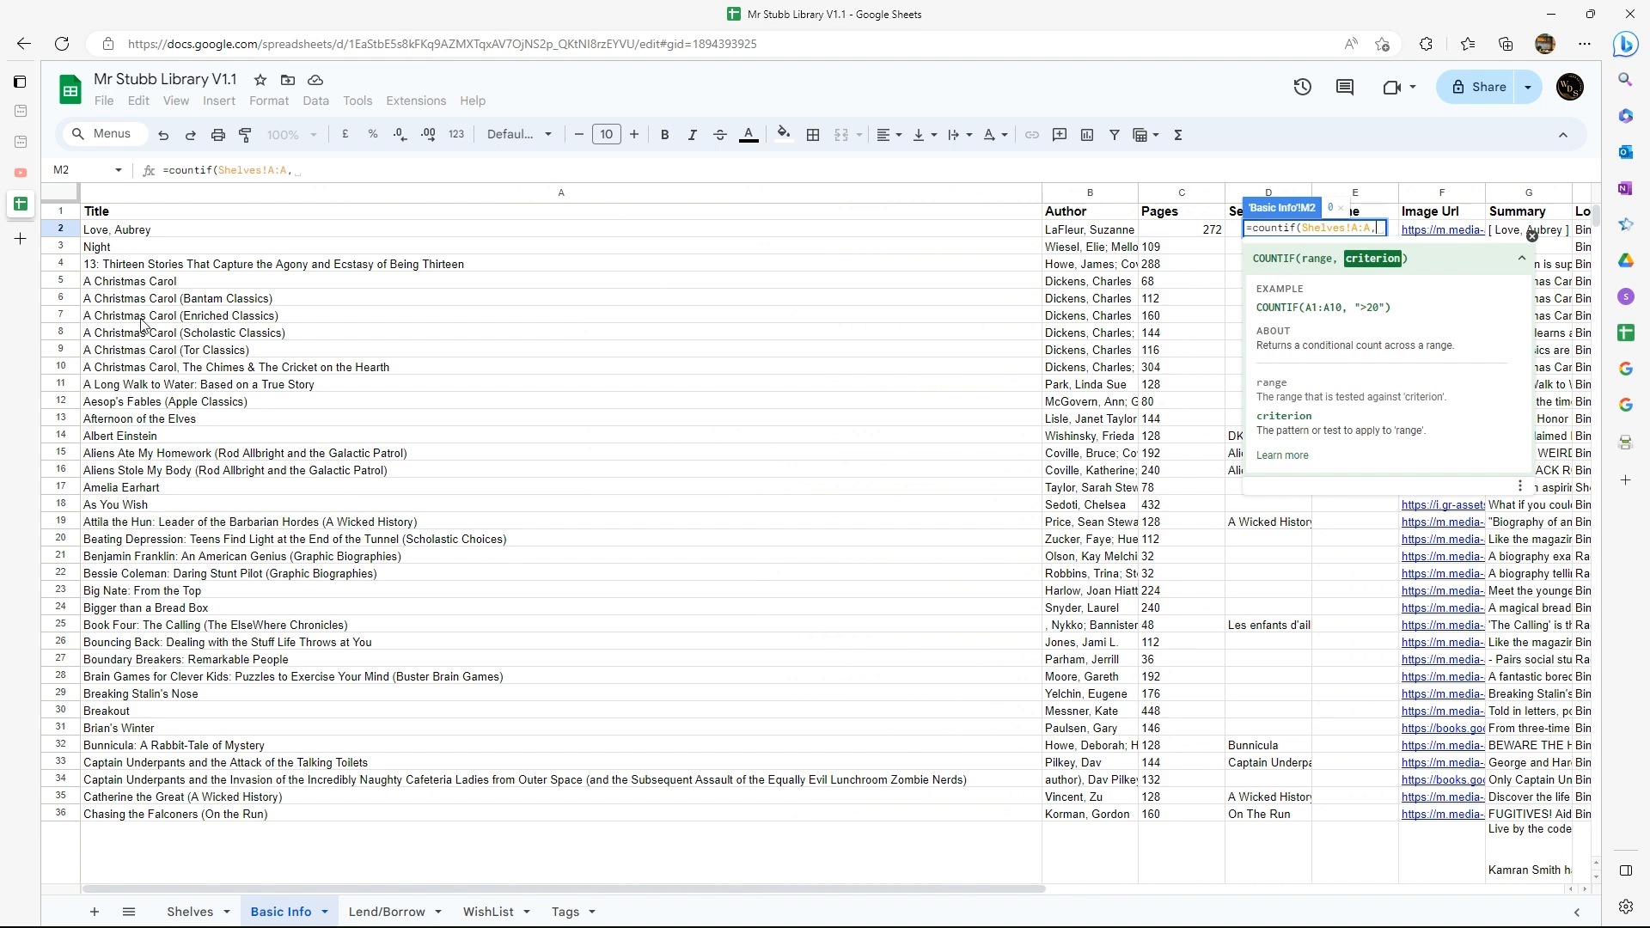
left_click(123, 232)
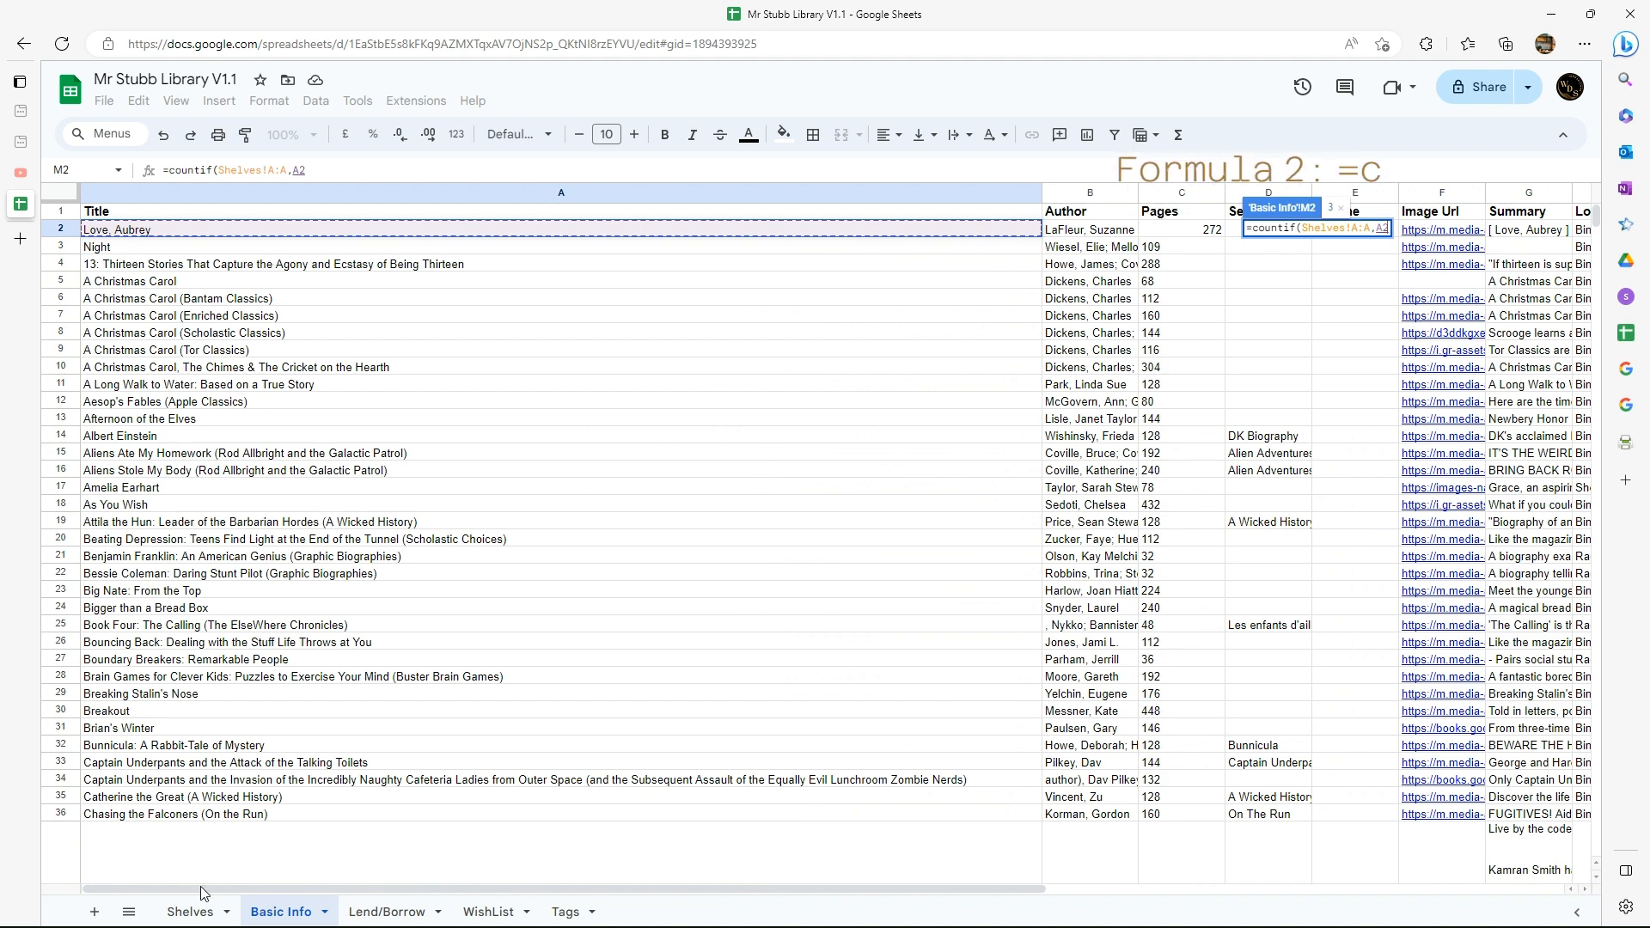
left_click(190, 912)
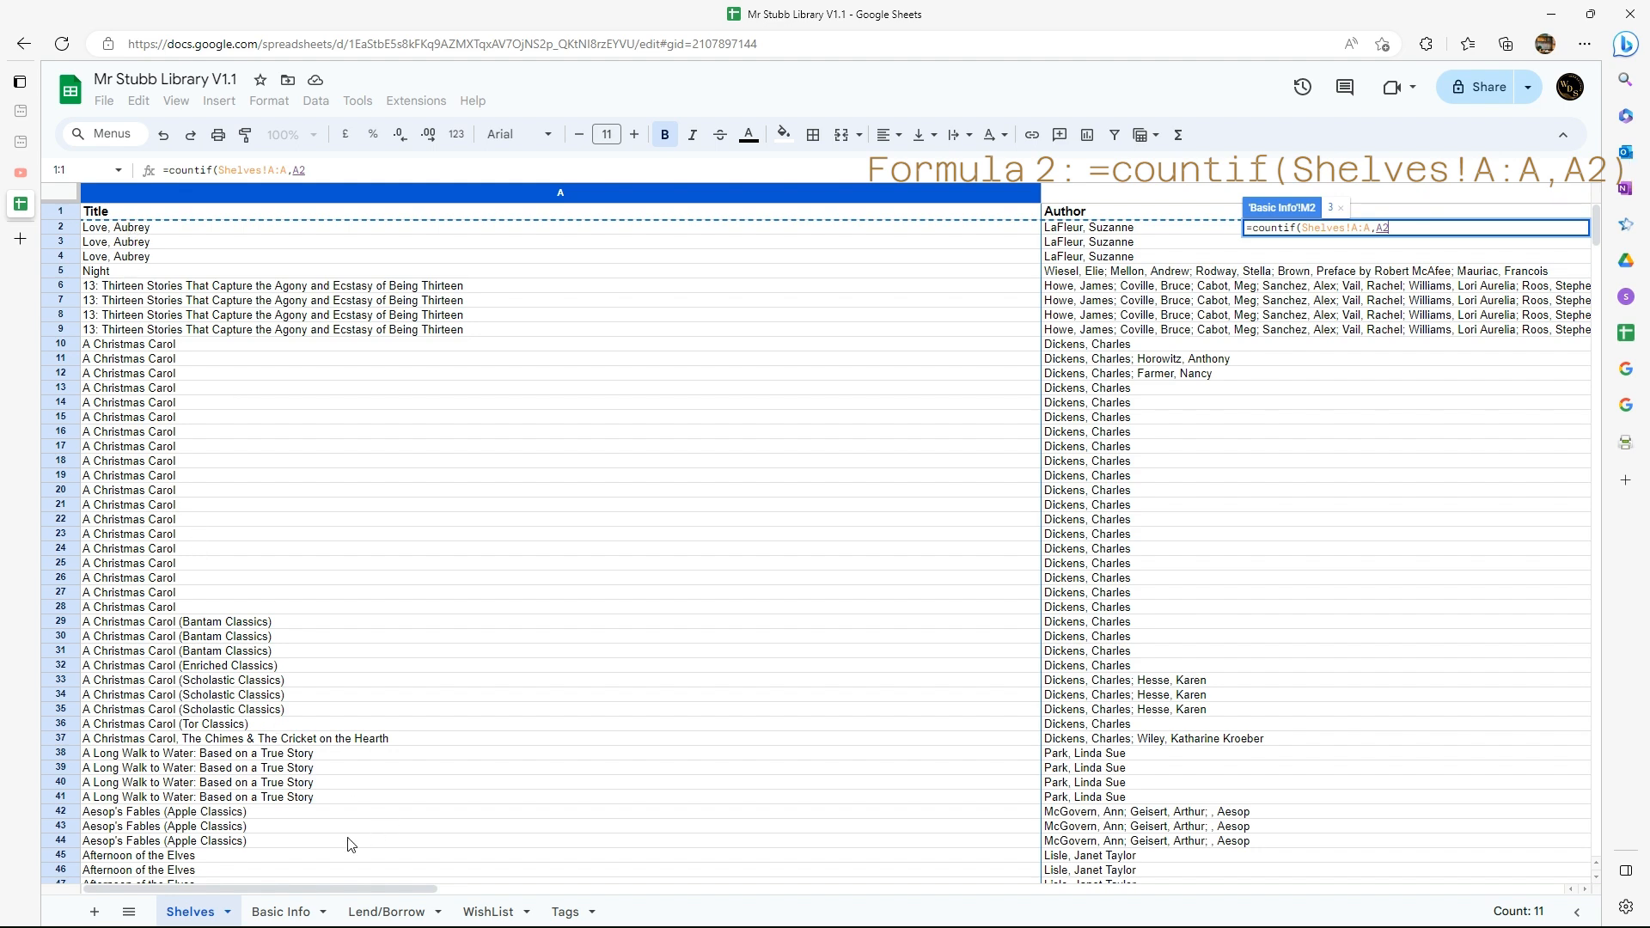
left_click(293, 911)
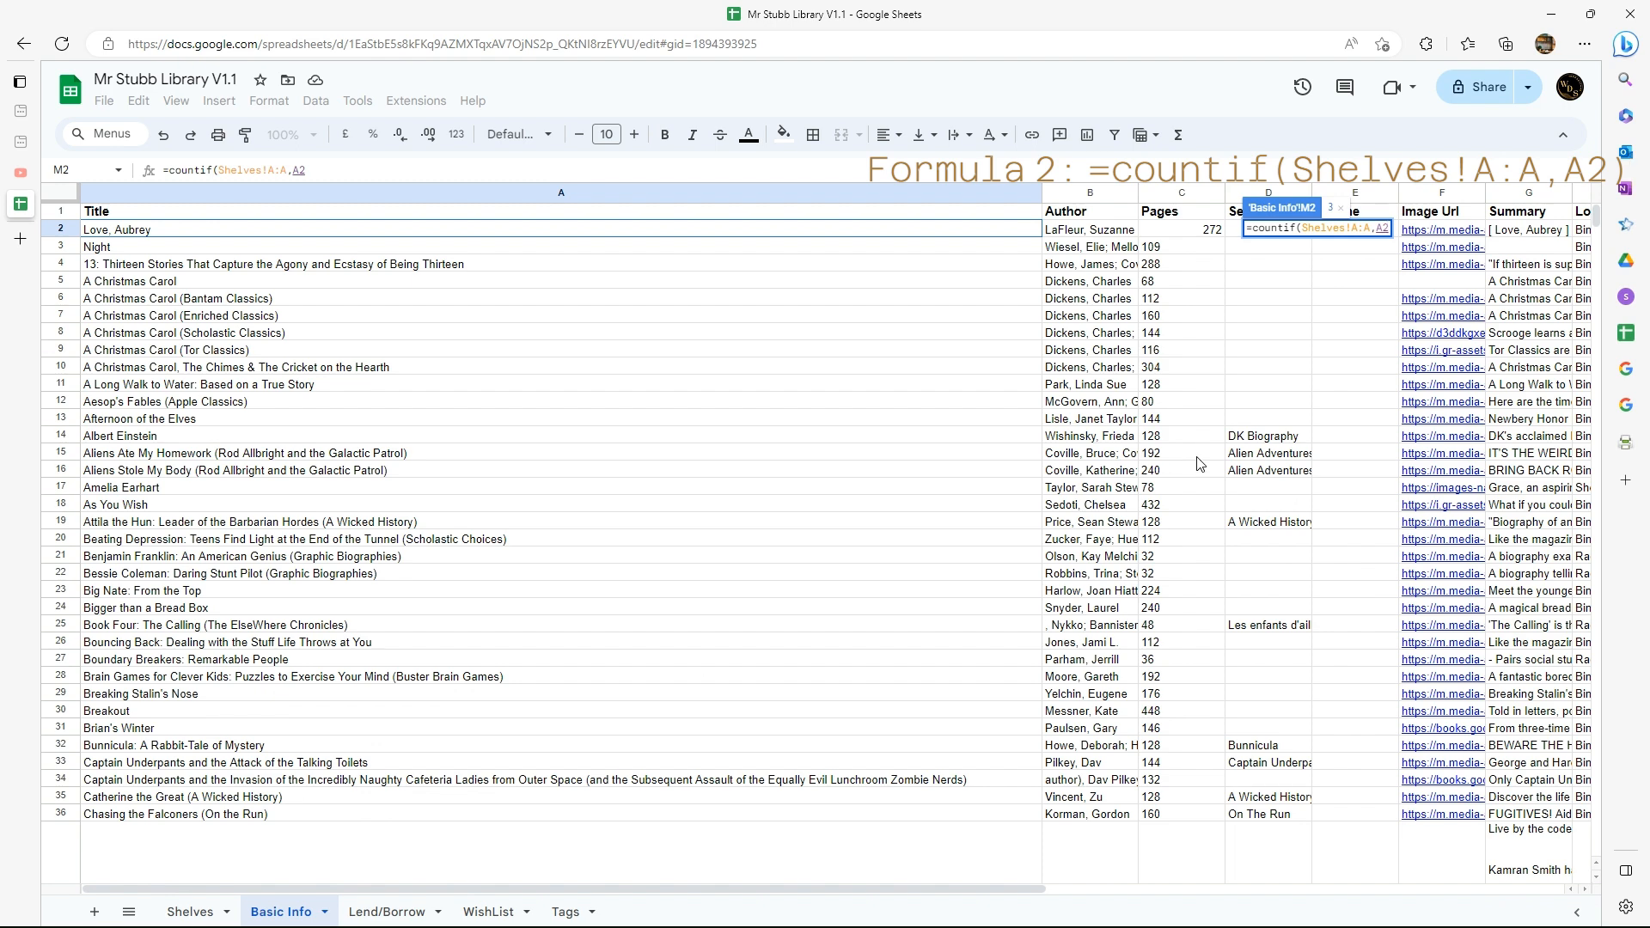
key("Return")
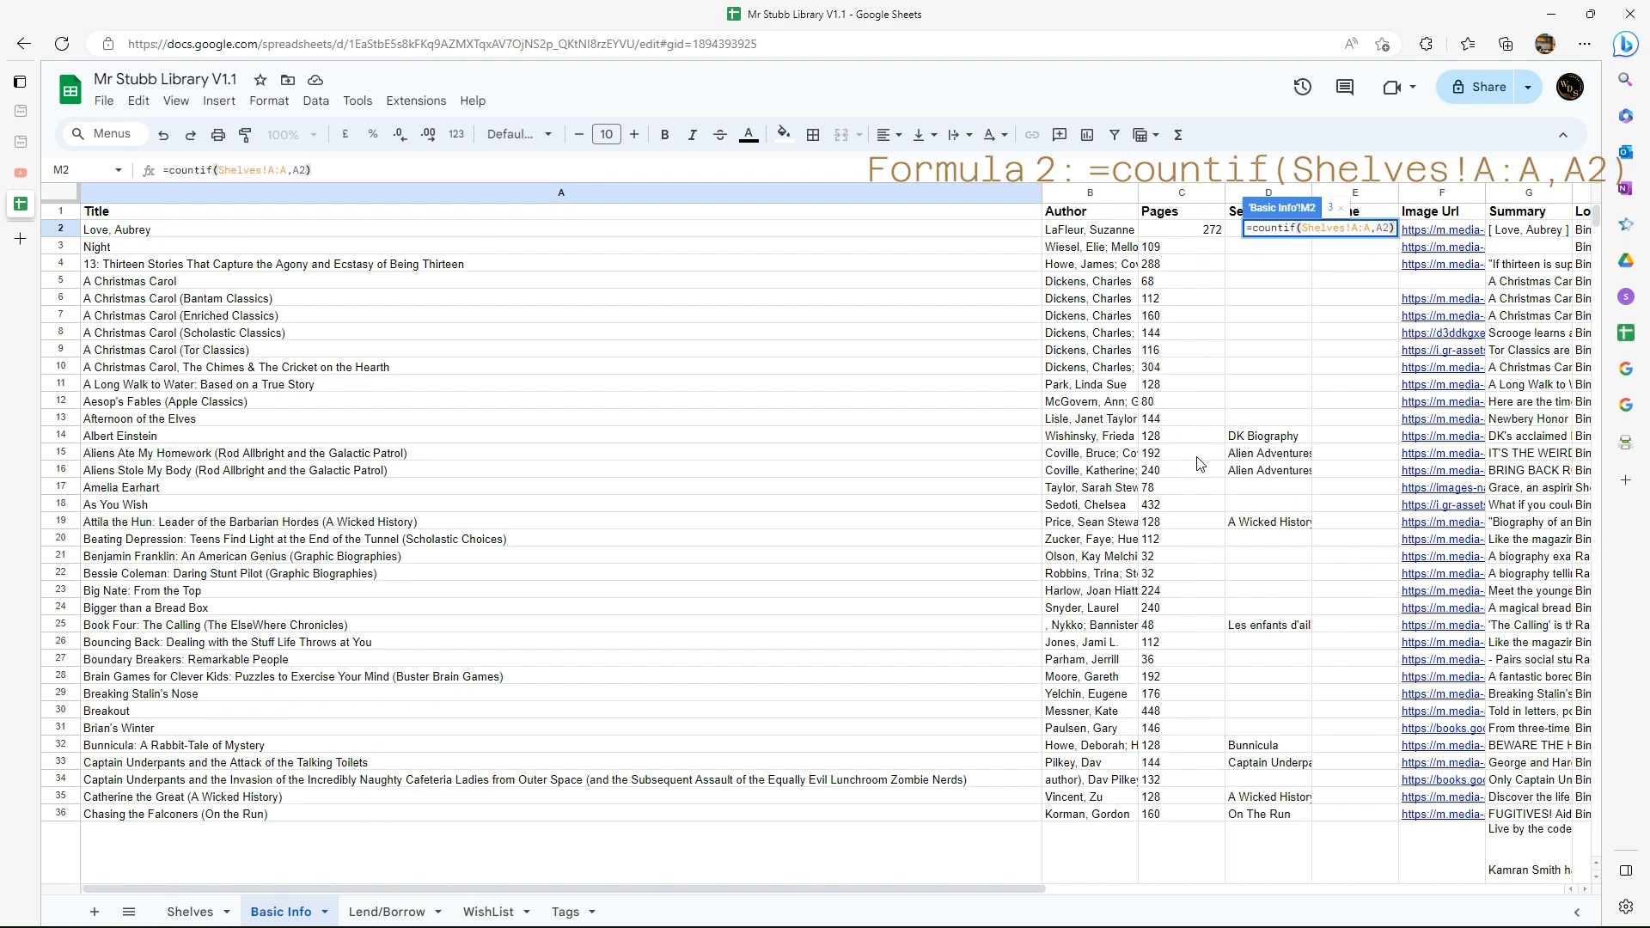
Fill the COUNTIF formula from M2 down the Inventory column to the last title in row 178
scroll(1126, 477, "left", 5)
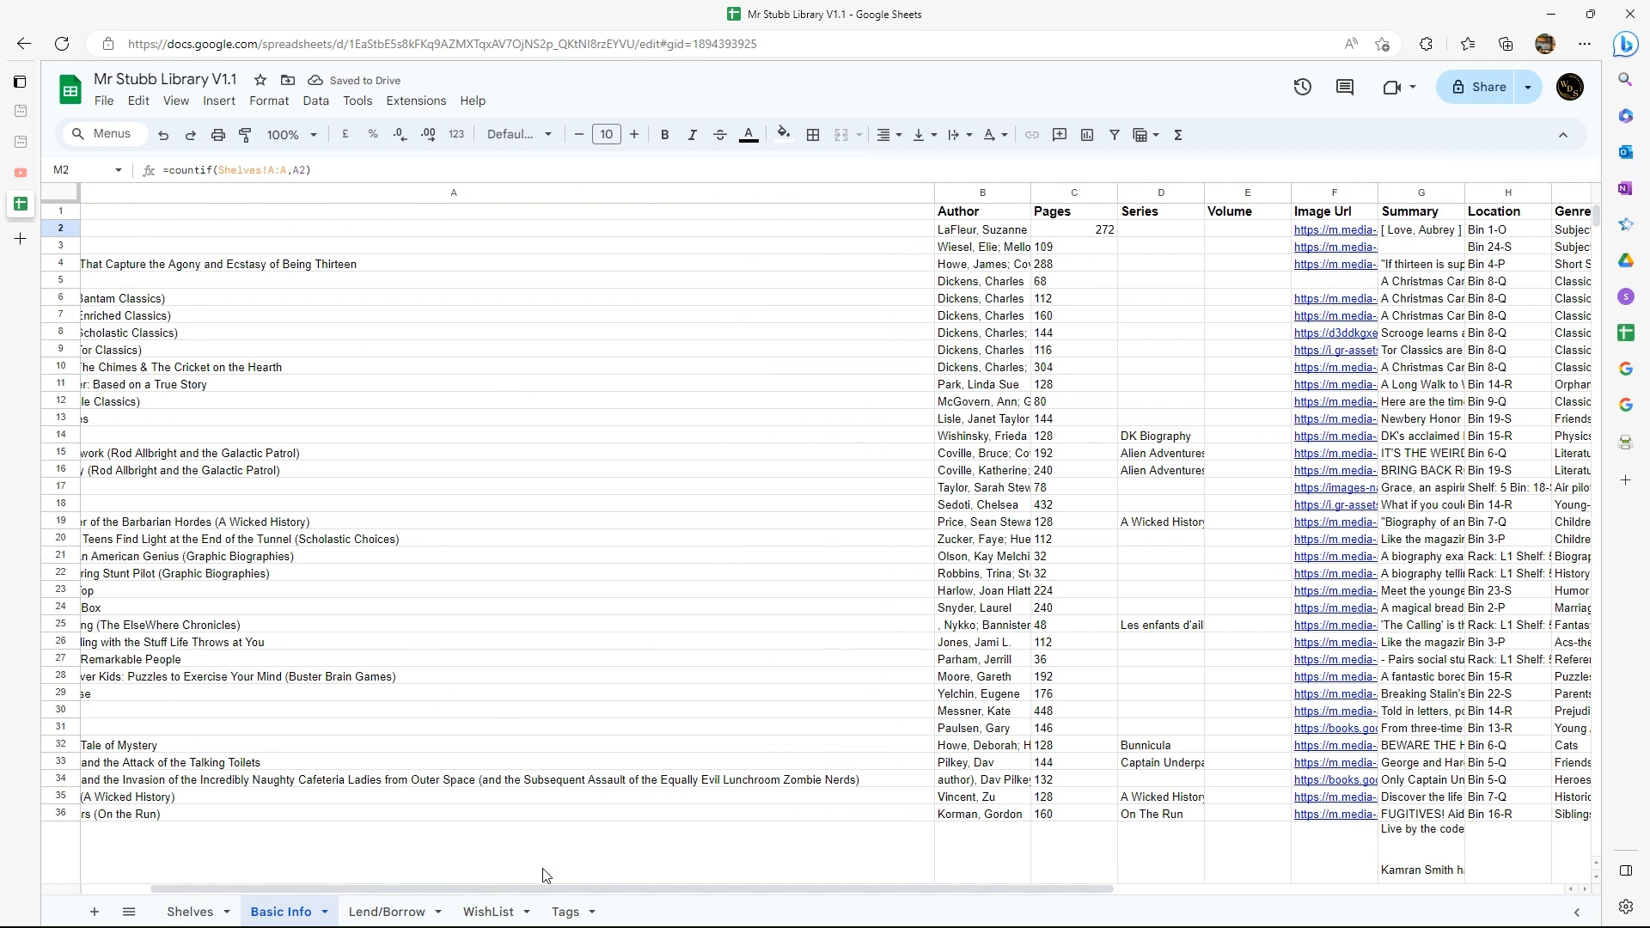
scroll(301, 883, "left", 2)
scroll(301, 875, "left", 1)
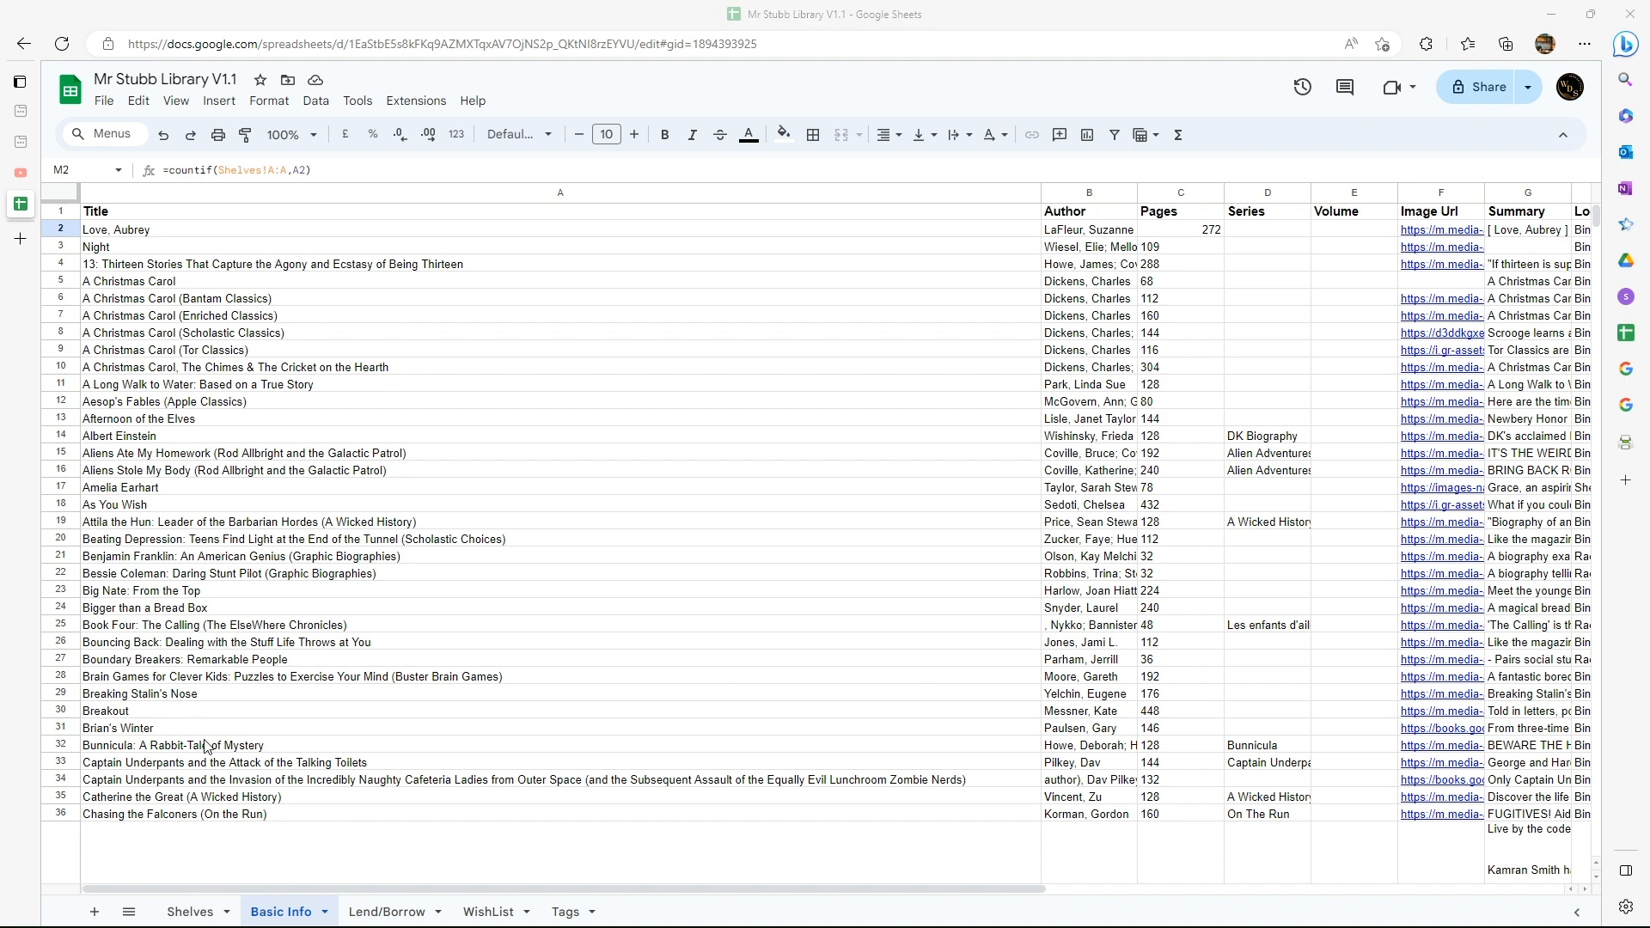
left_click(393, 782)
left_click_drag(320, 888, 849, 896)
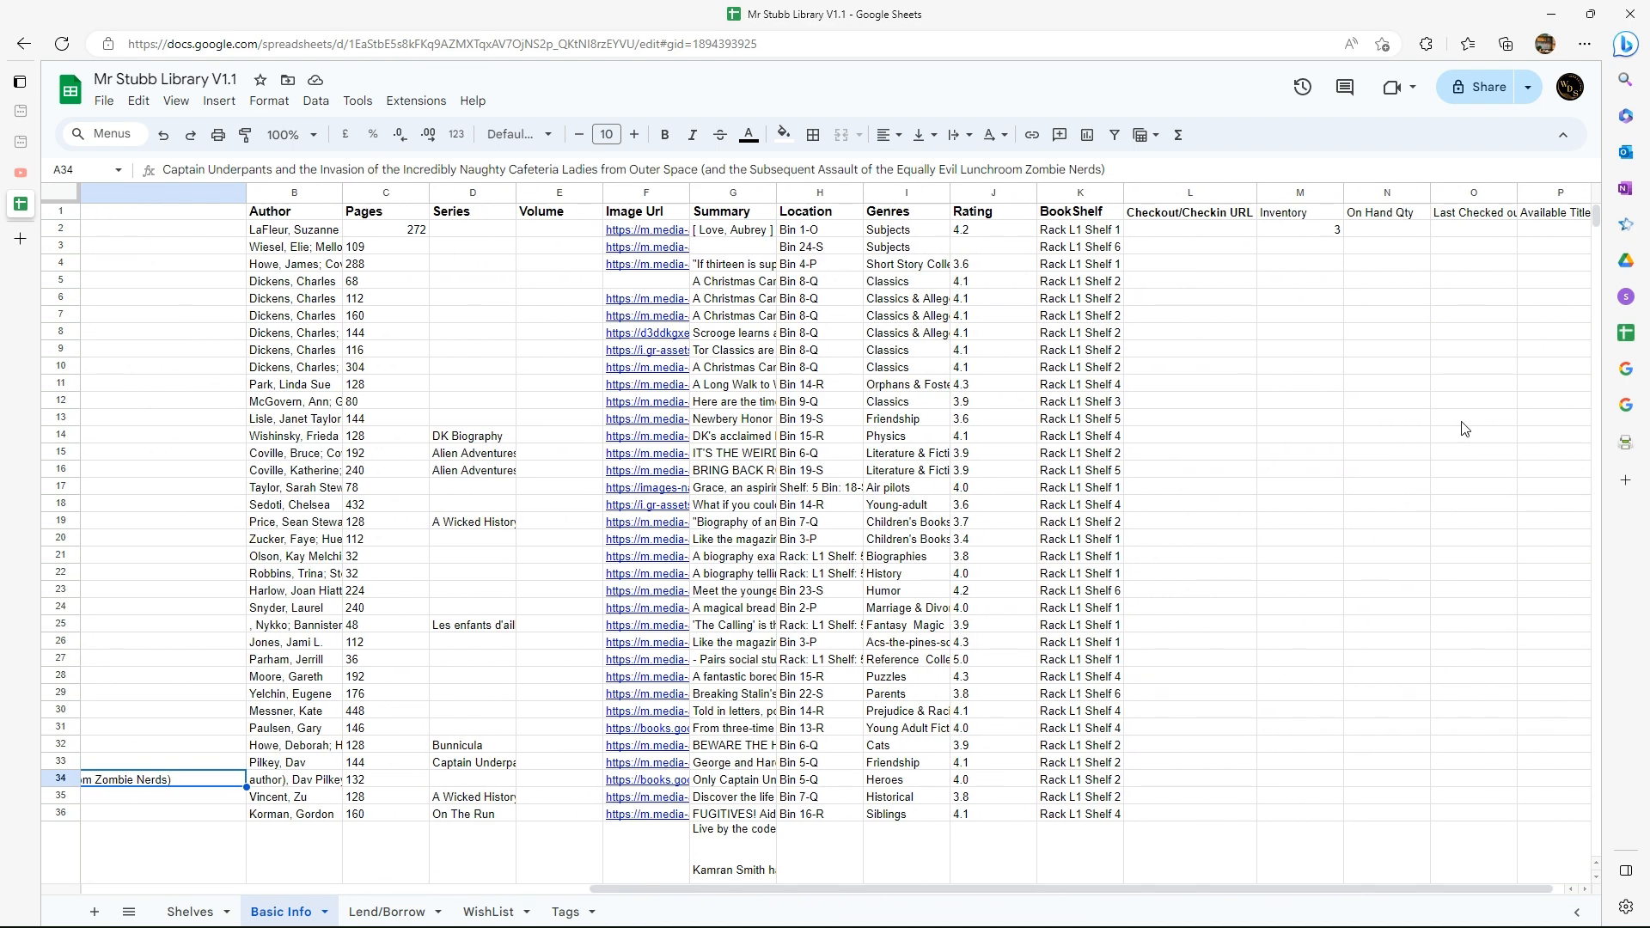
left_click(1385, 233)
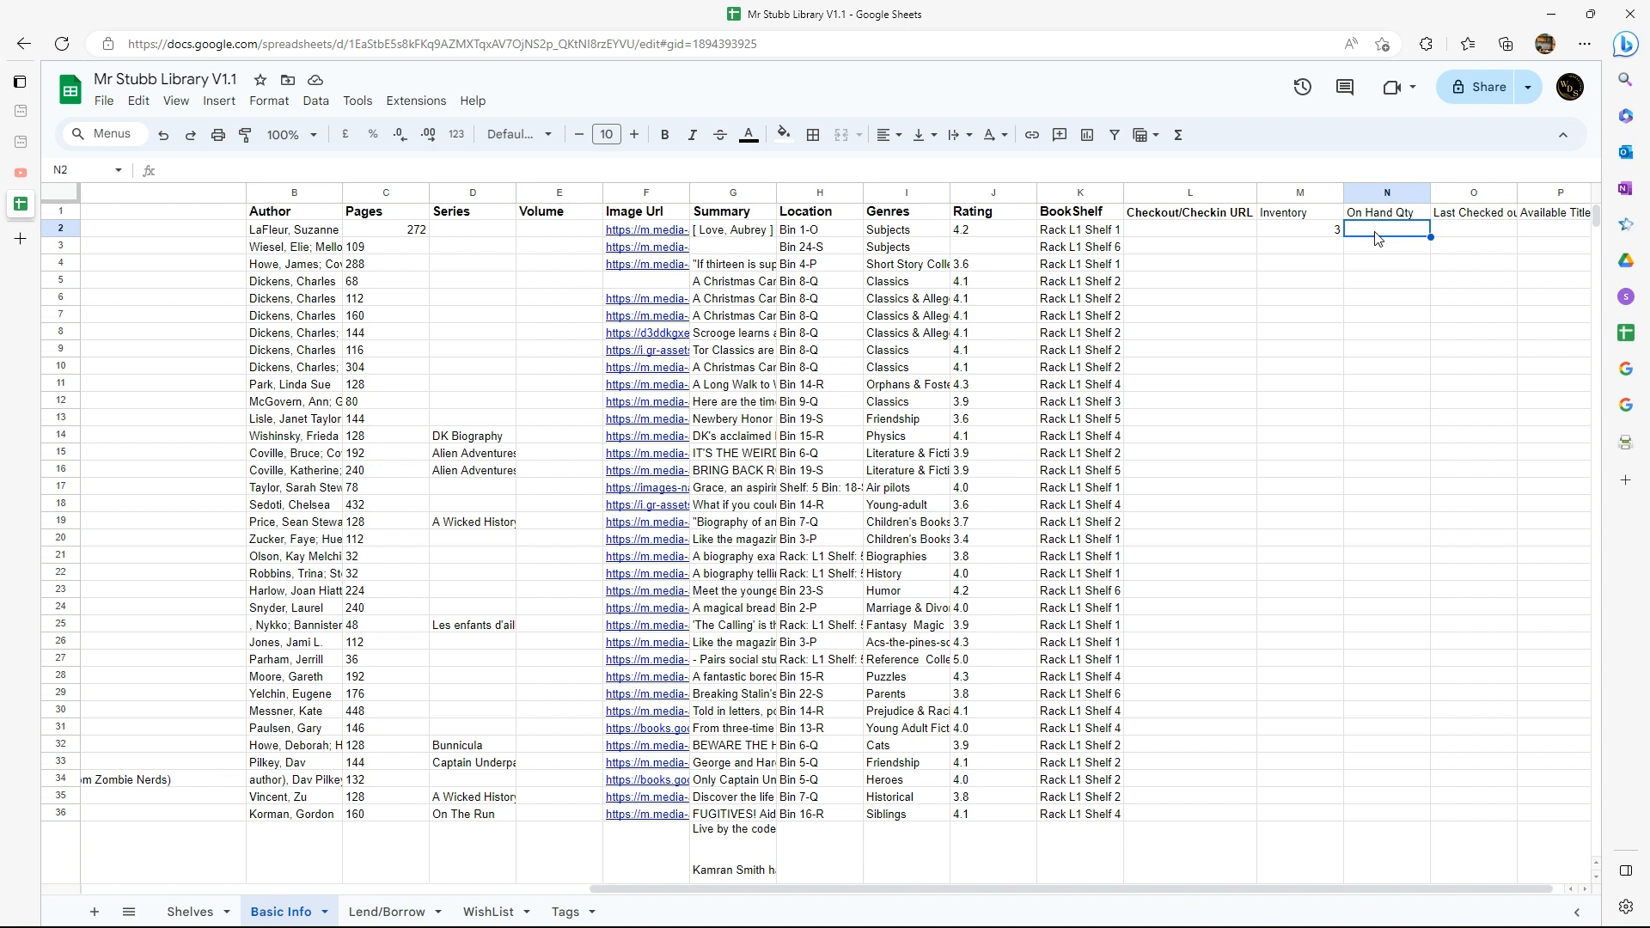
left_click(1302, 232)
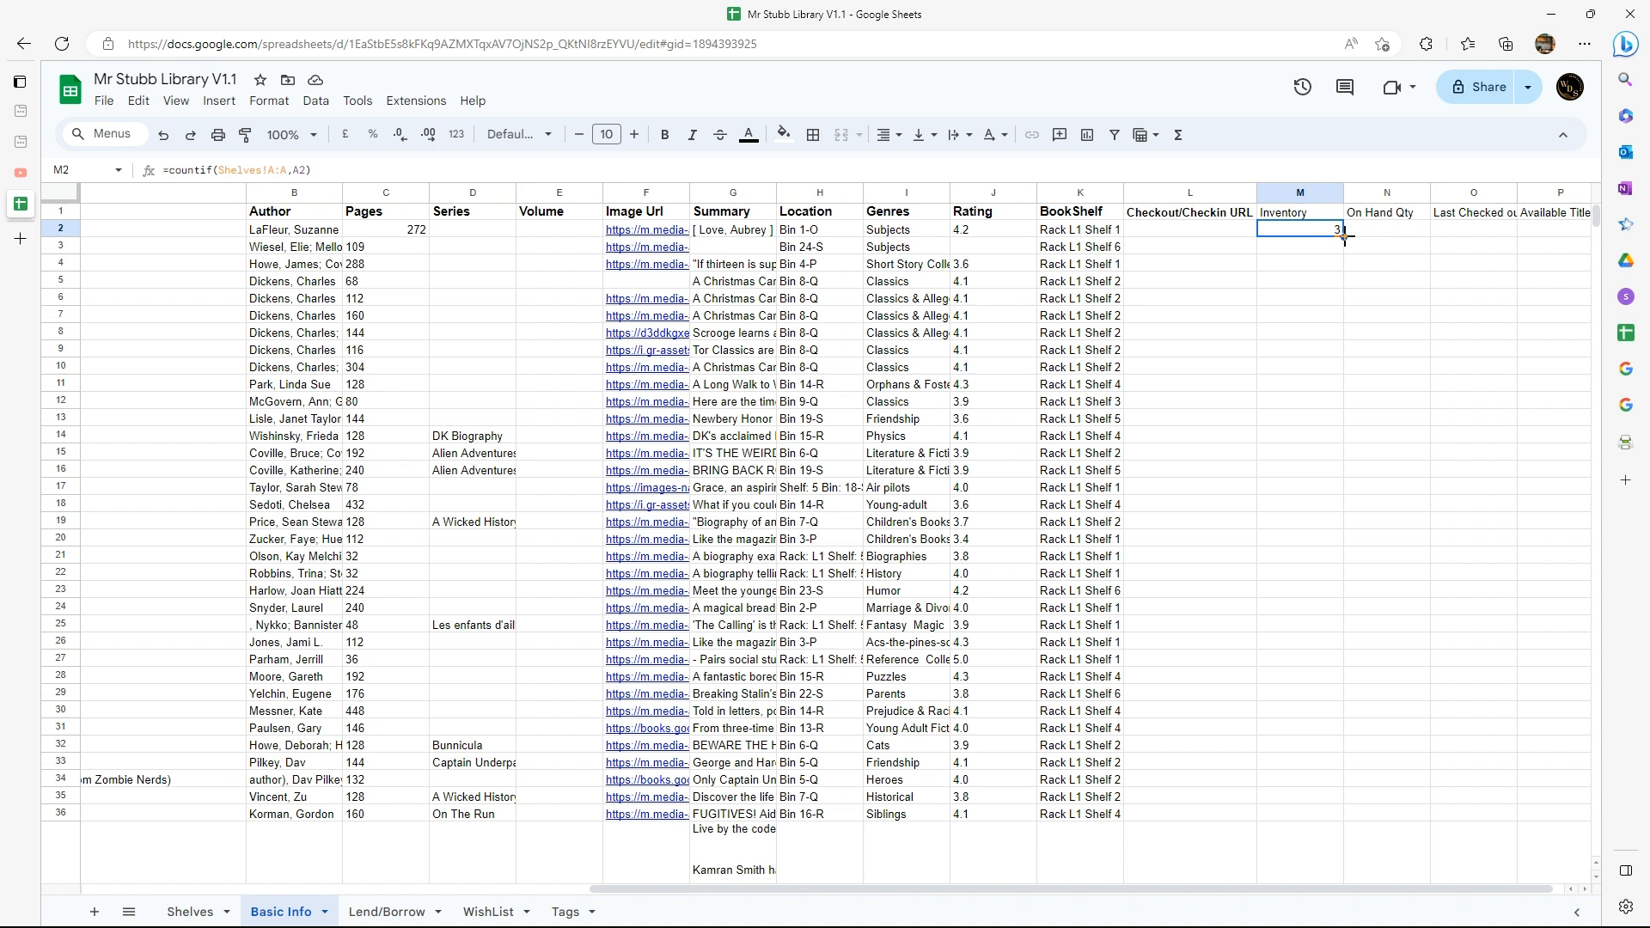
left_click_drag(1345, 235, 1430, 361)
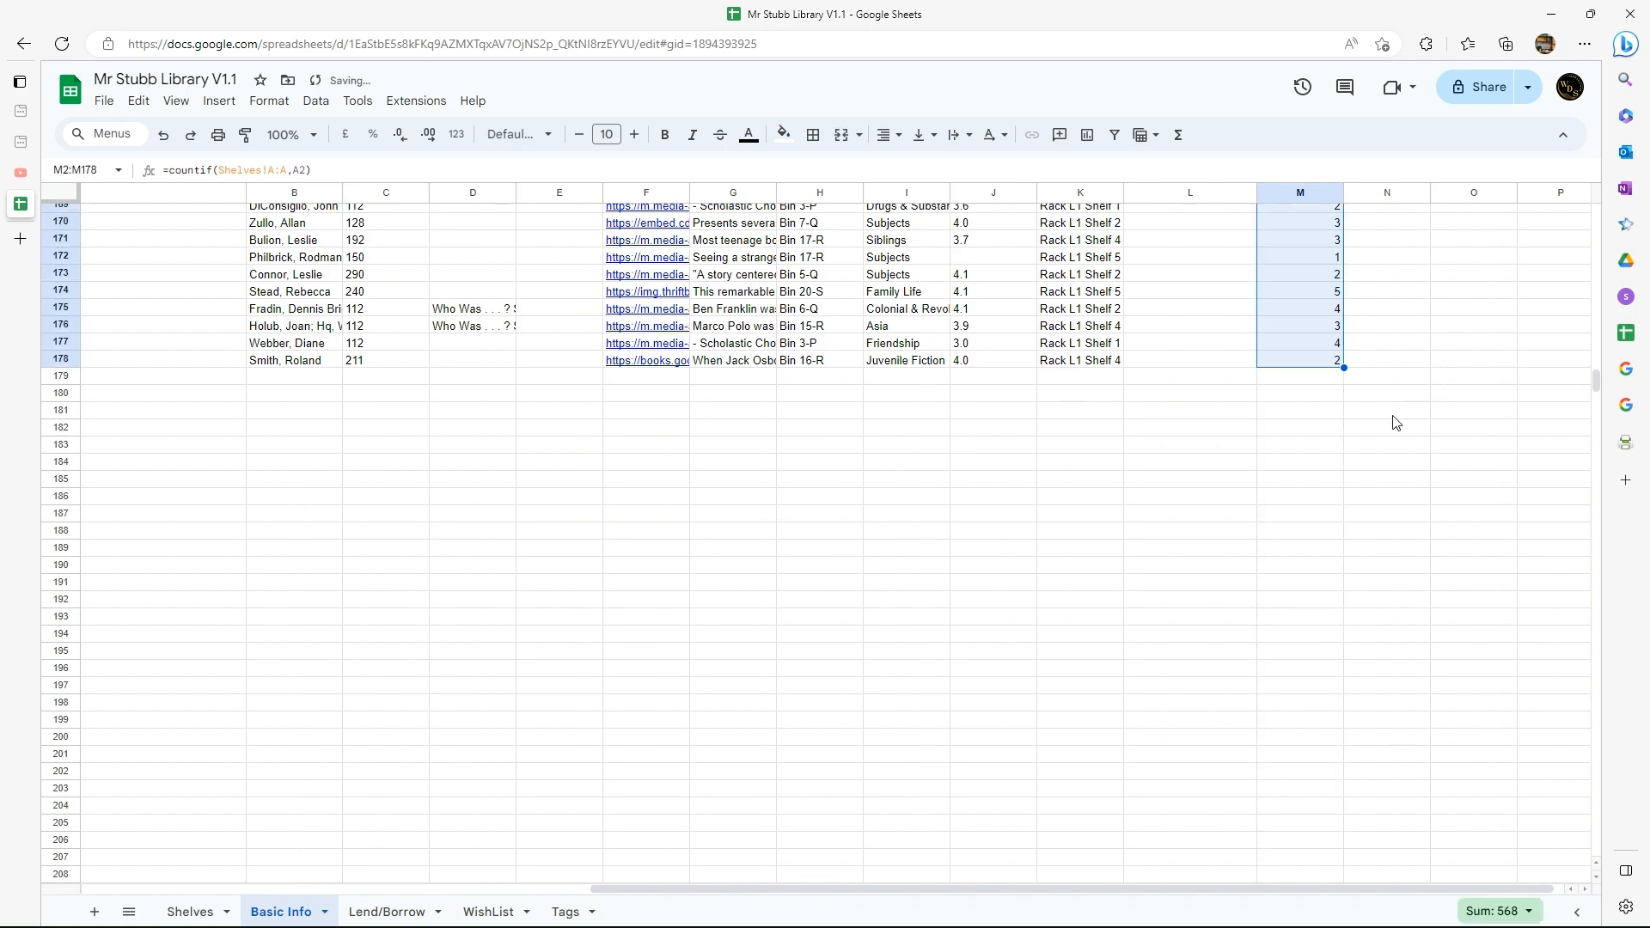
scroll(1381, 427, "up", 10)
scroll(1381, 427, "up", 15)
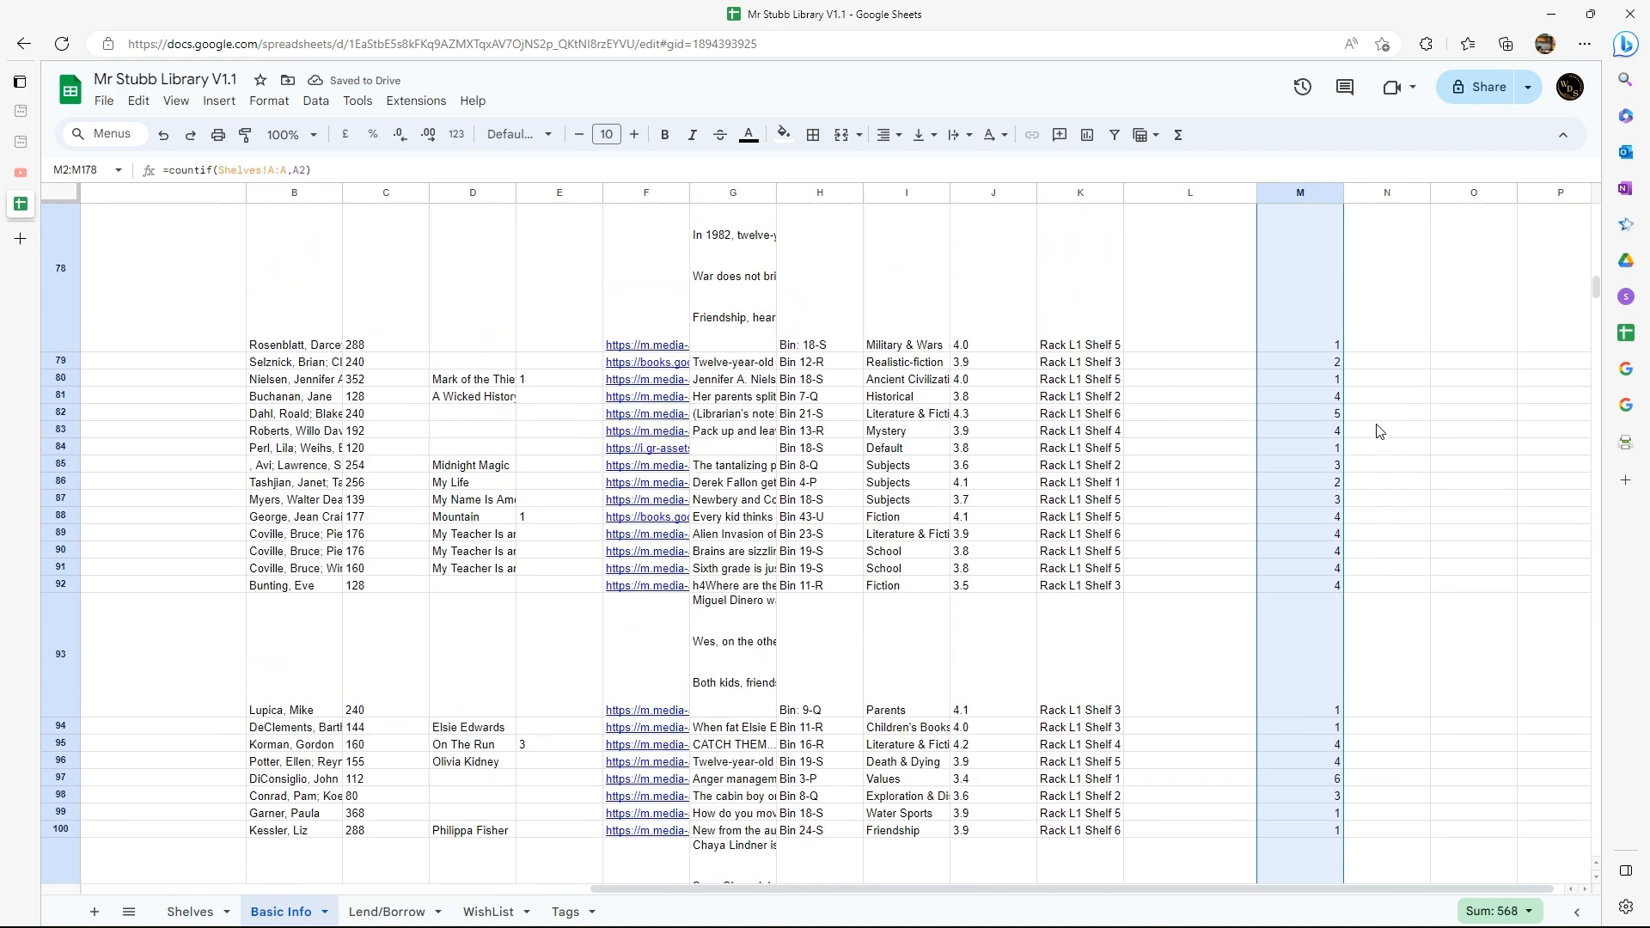
scroll(1298, 621, "up", 12)
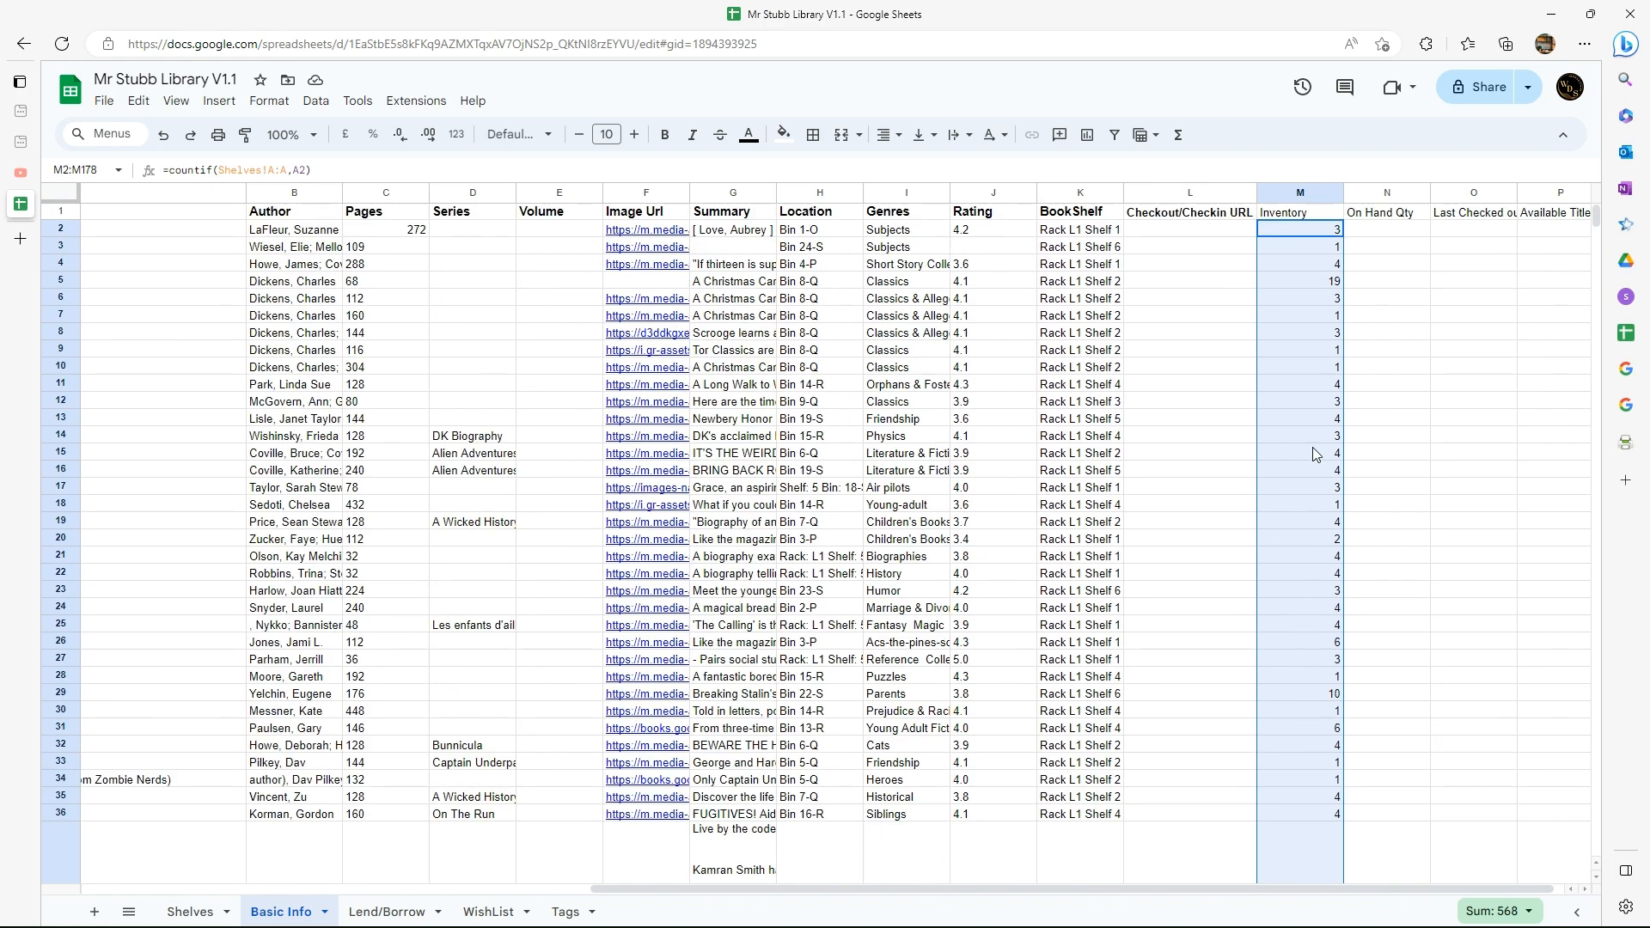
scroll(1322, 593, "down", 3)
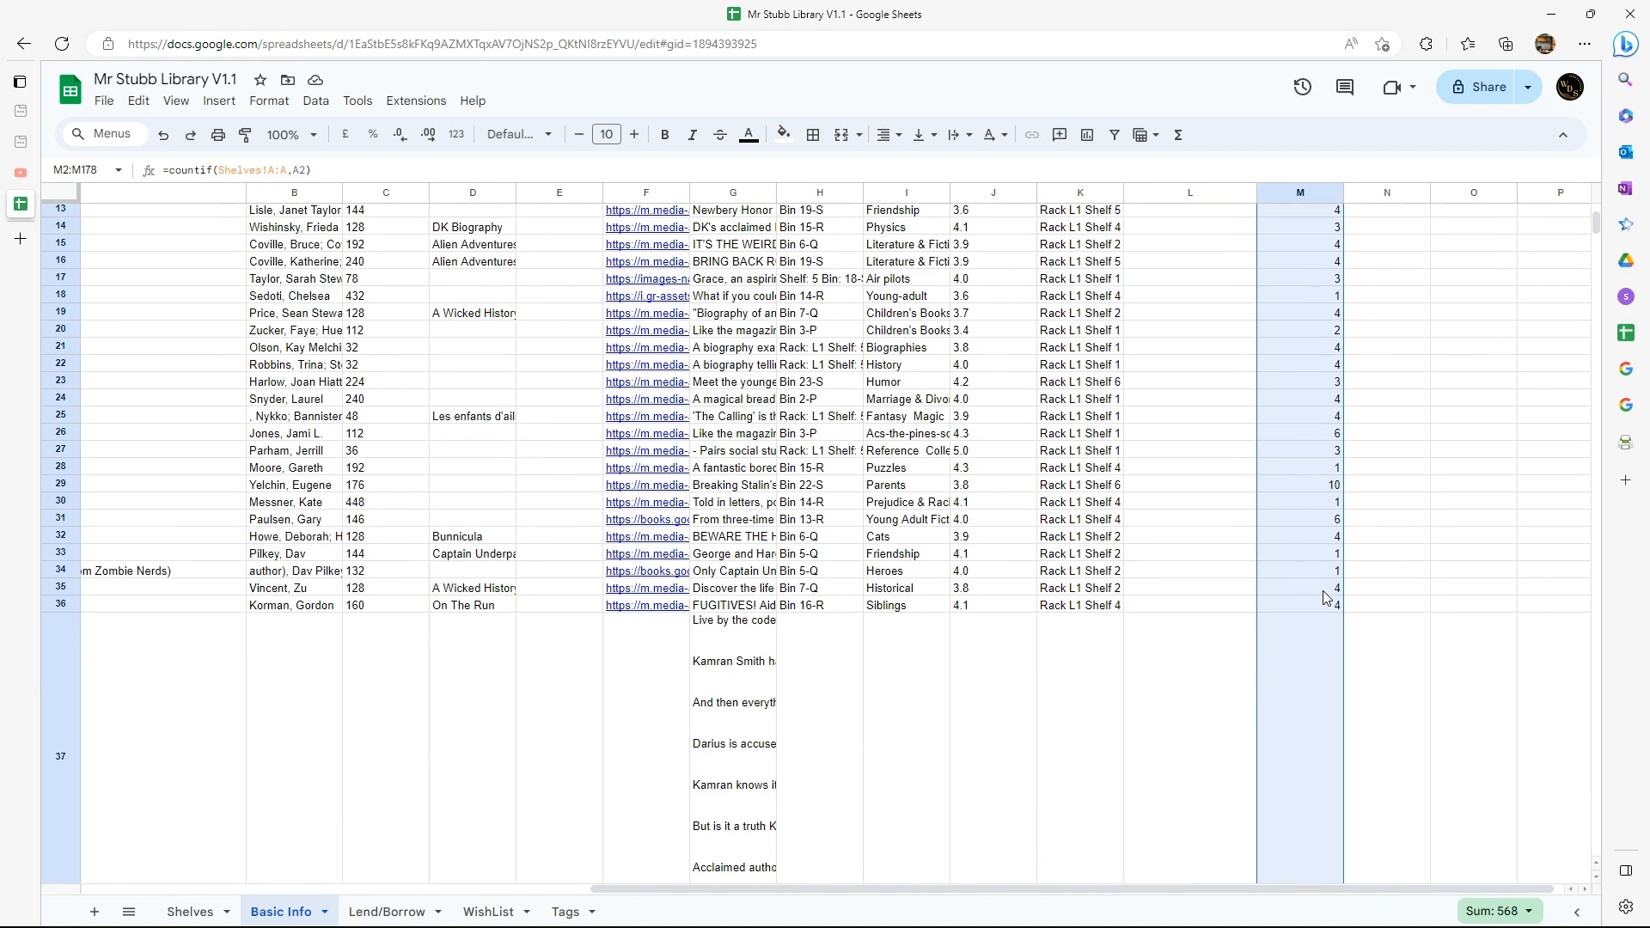
scroll(1260, 515, "up", 3)
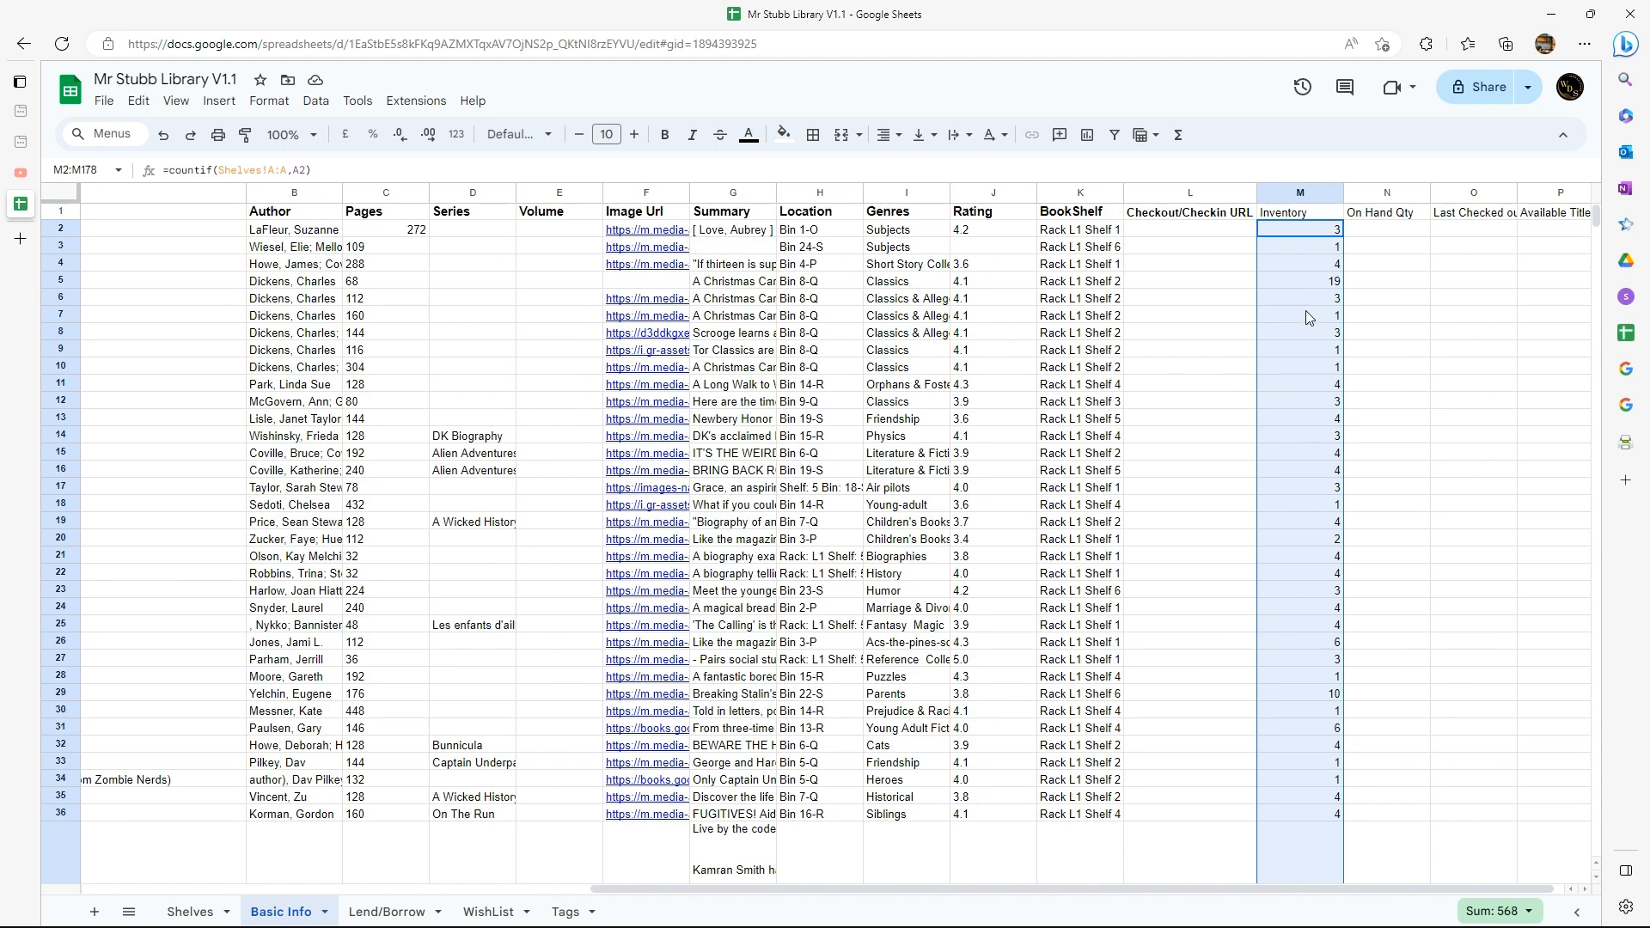
left_click(1376, 231)
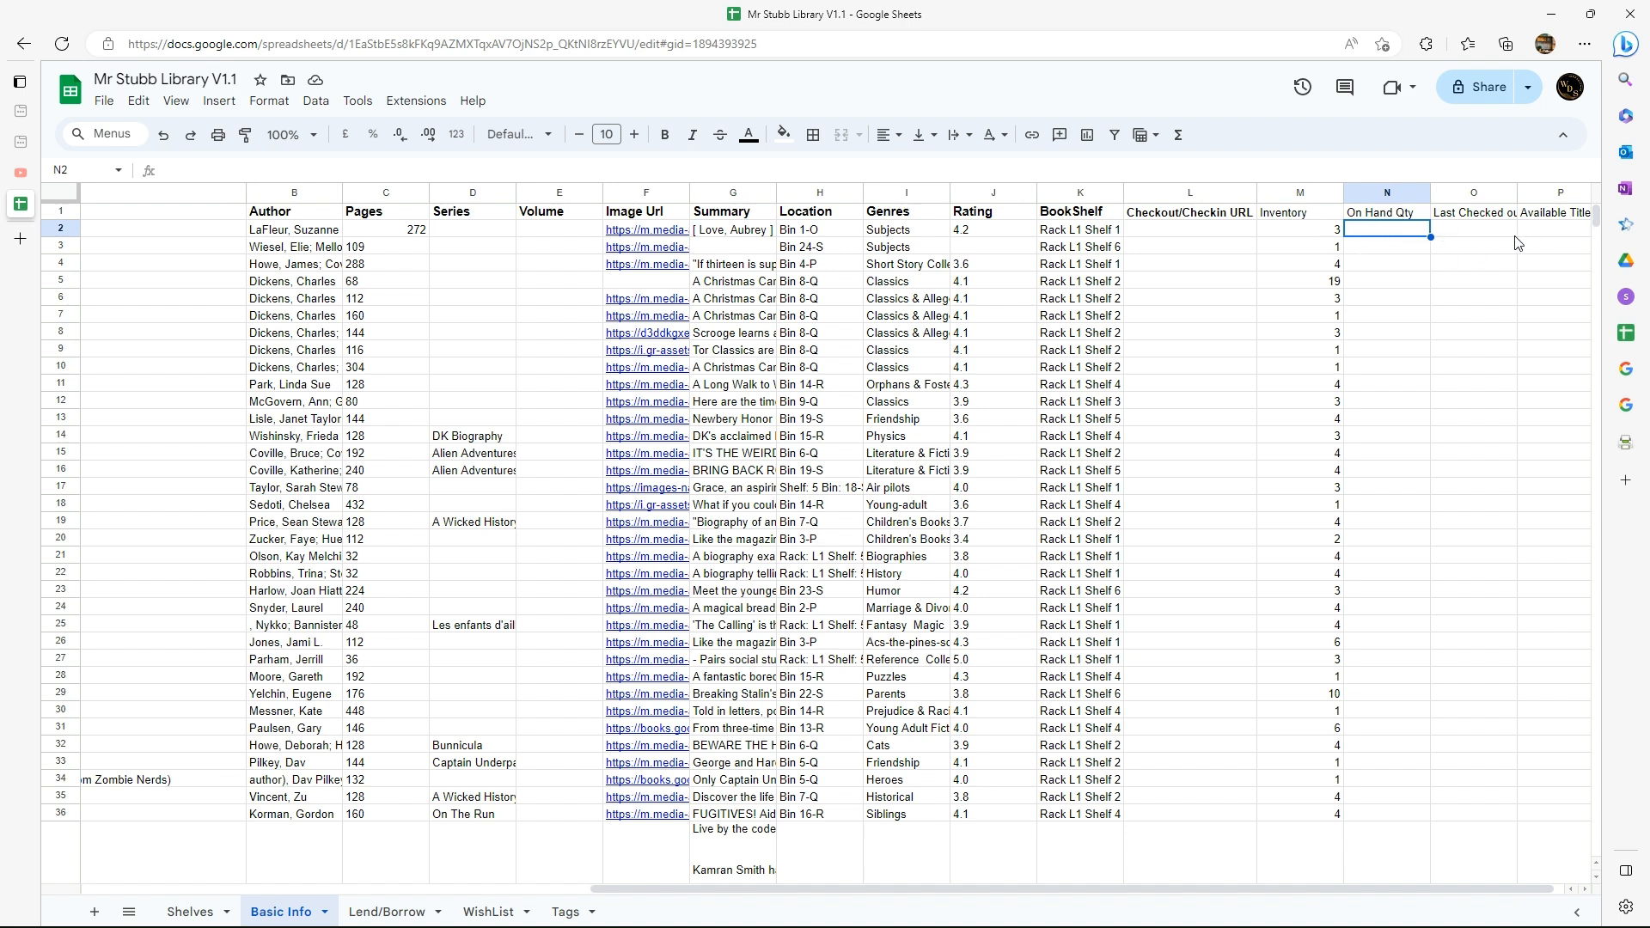
left_click(1466, 233)
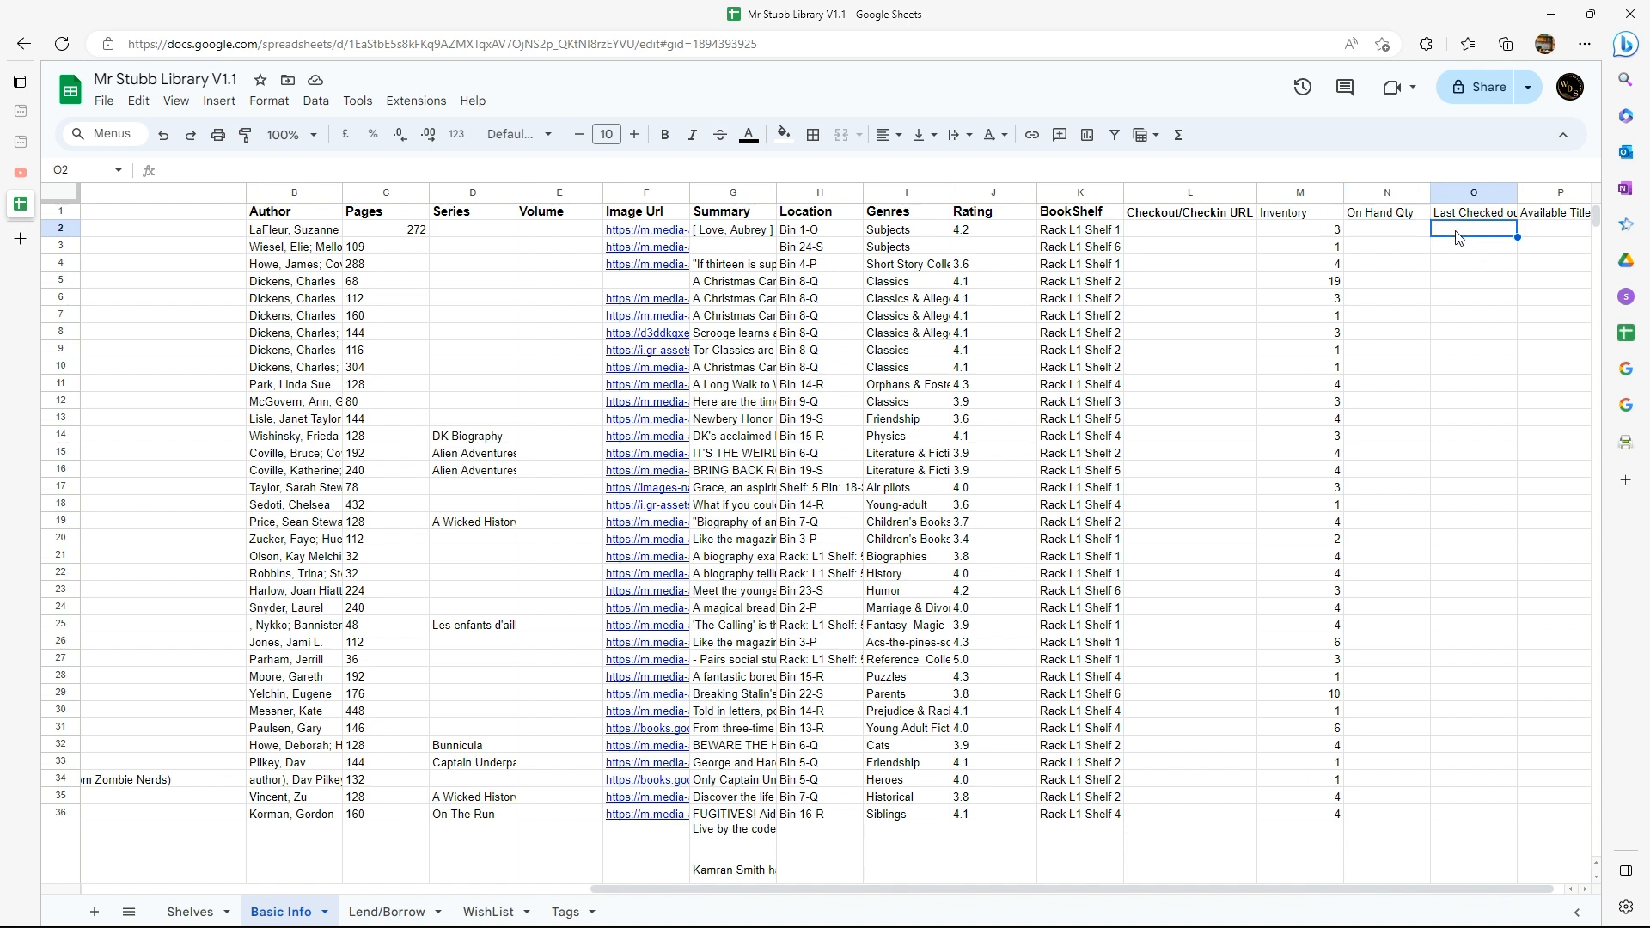
scroll(1458, 237, "right", 1)
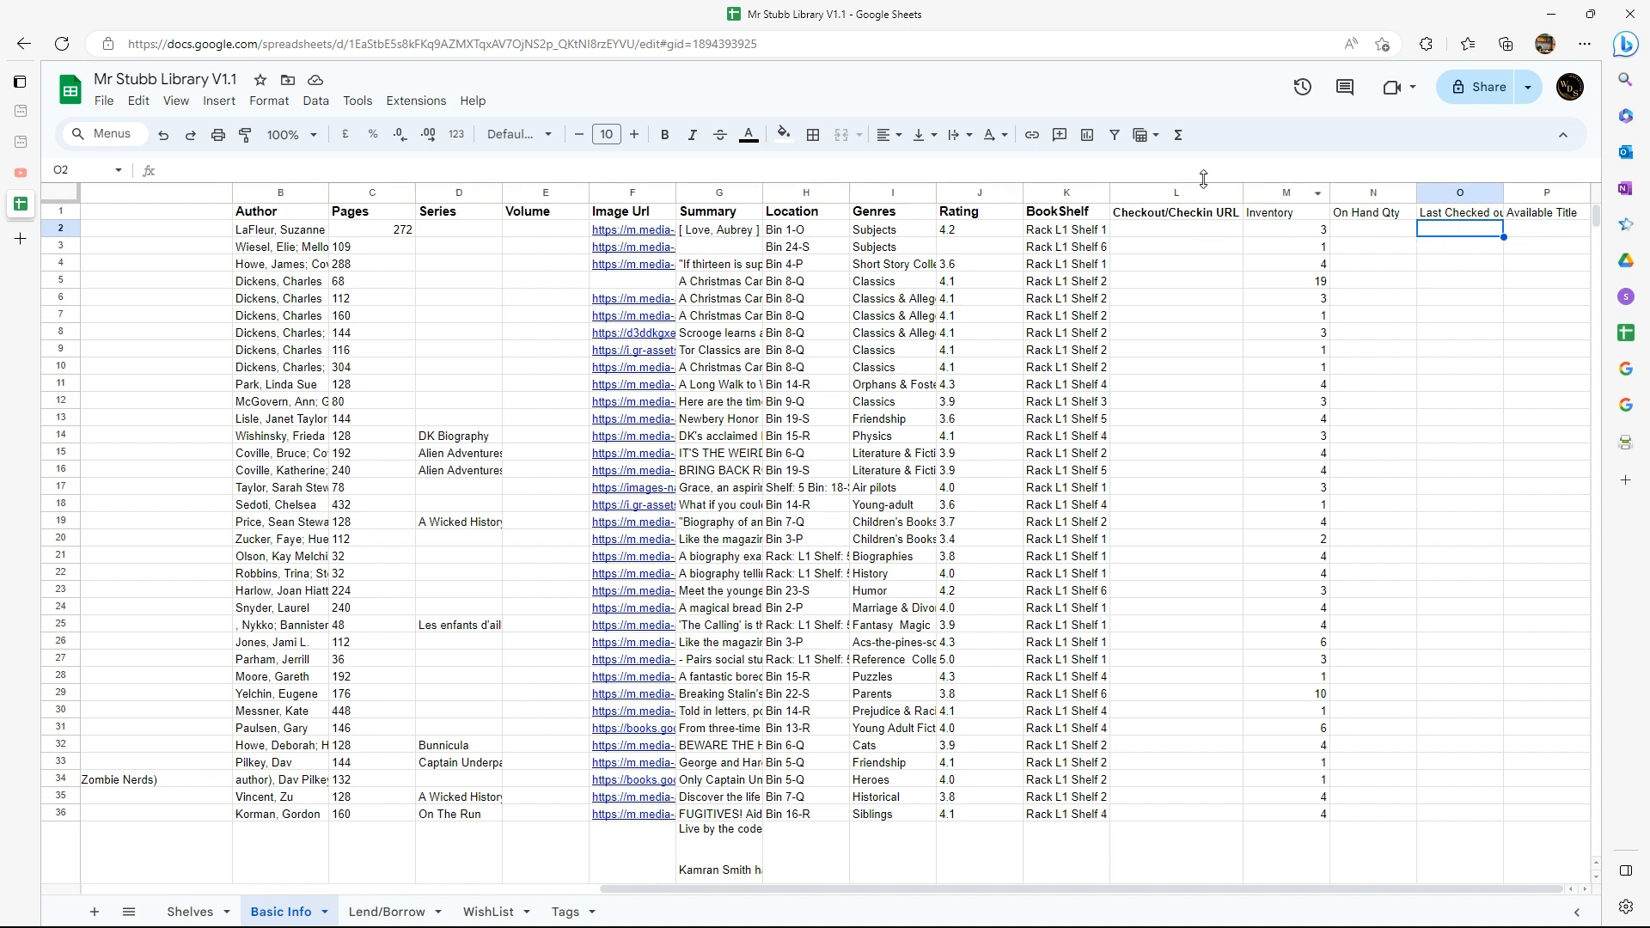
left_click(1527, 234)
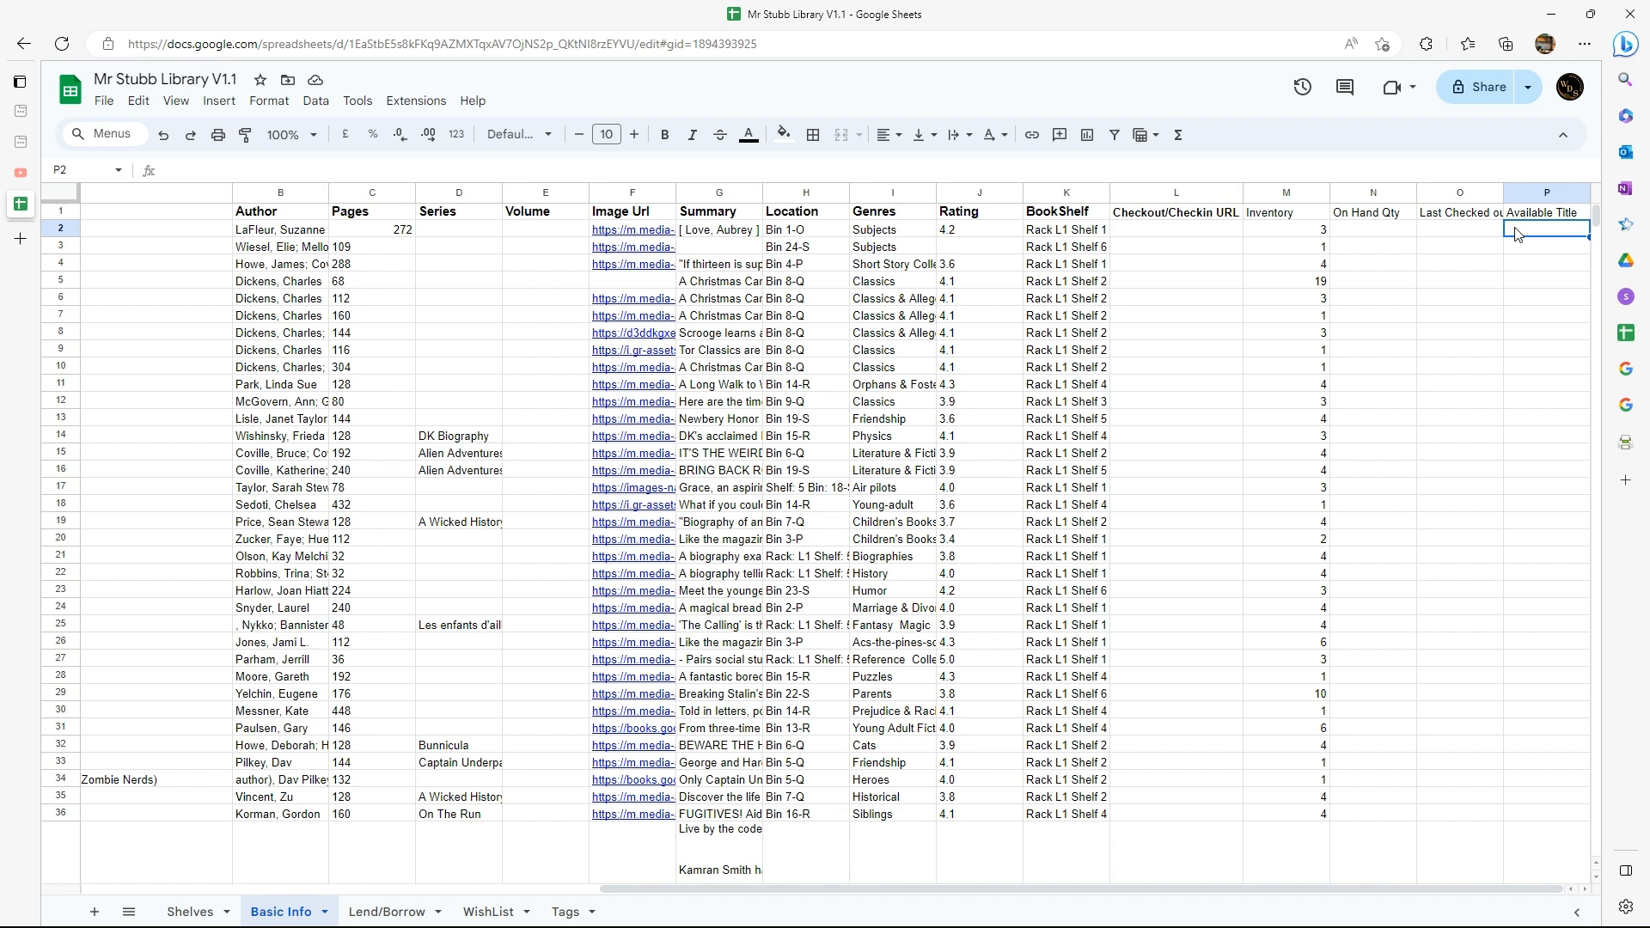
left_click(1377, 231)
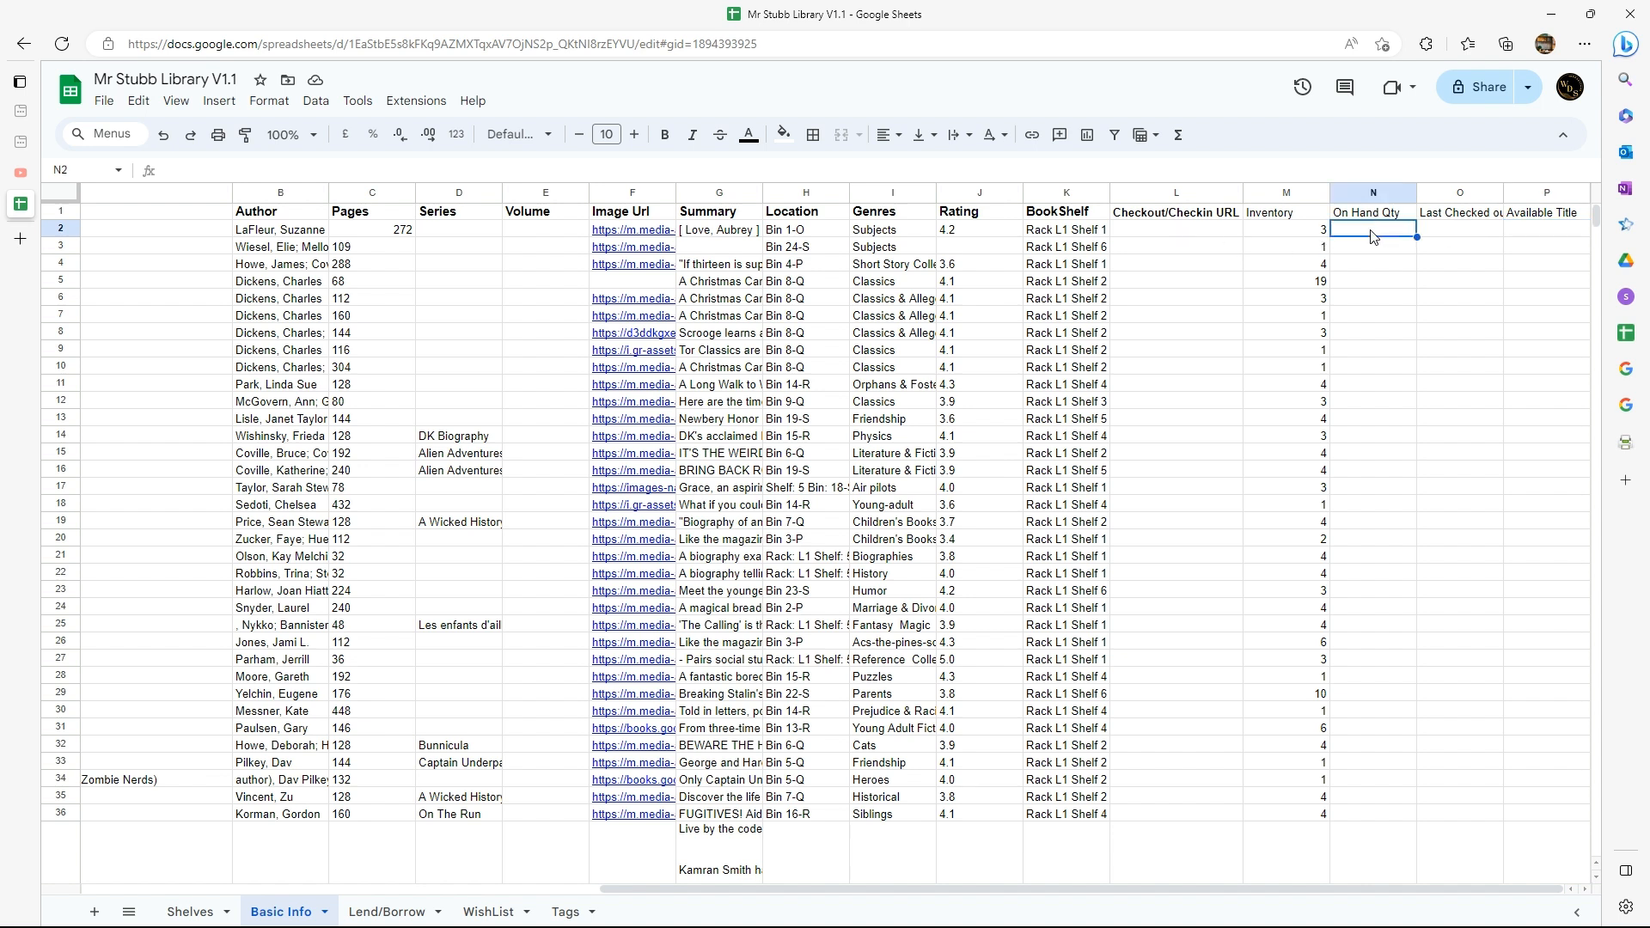
left_click(1308, 236)
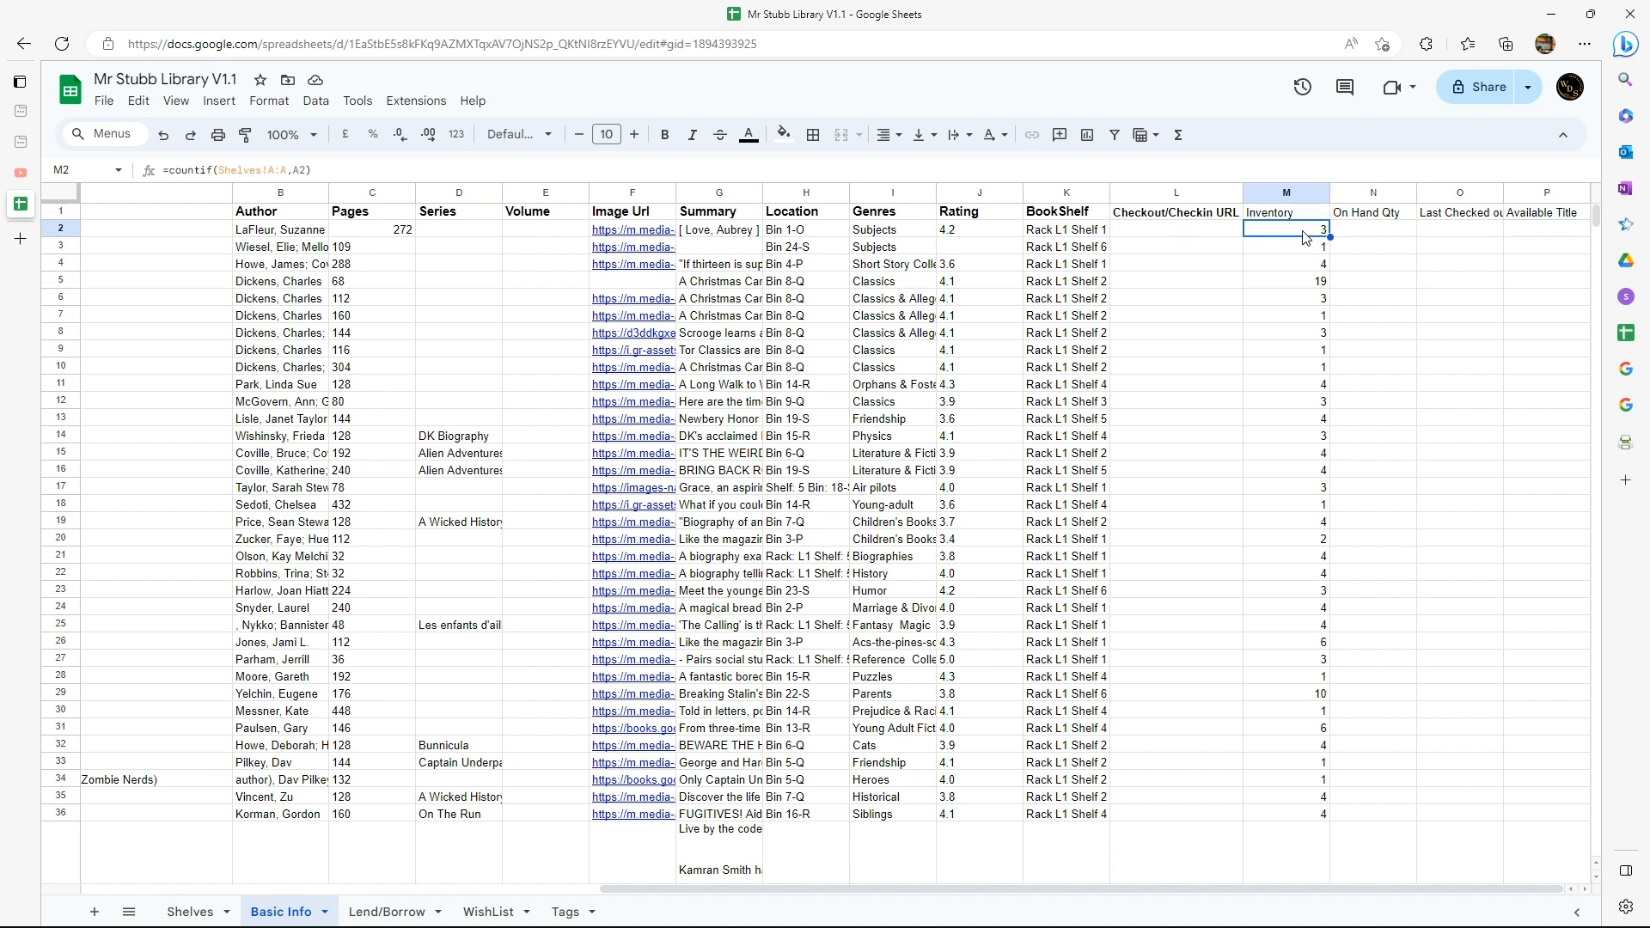
Enter =if(N2=0,"",A2) in P2 under Available Title so it returns the title only when On Hand Qty is not zero
left_click(1532, 237)
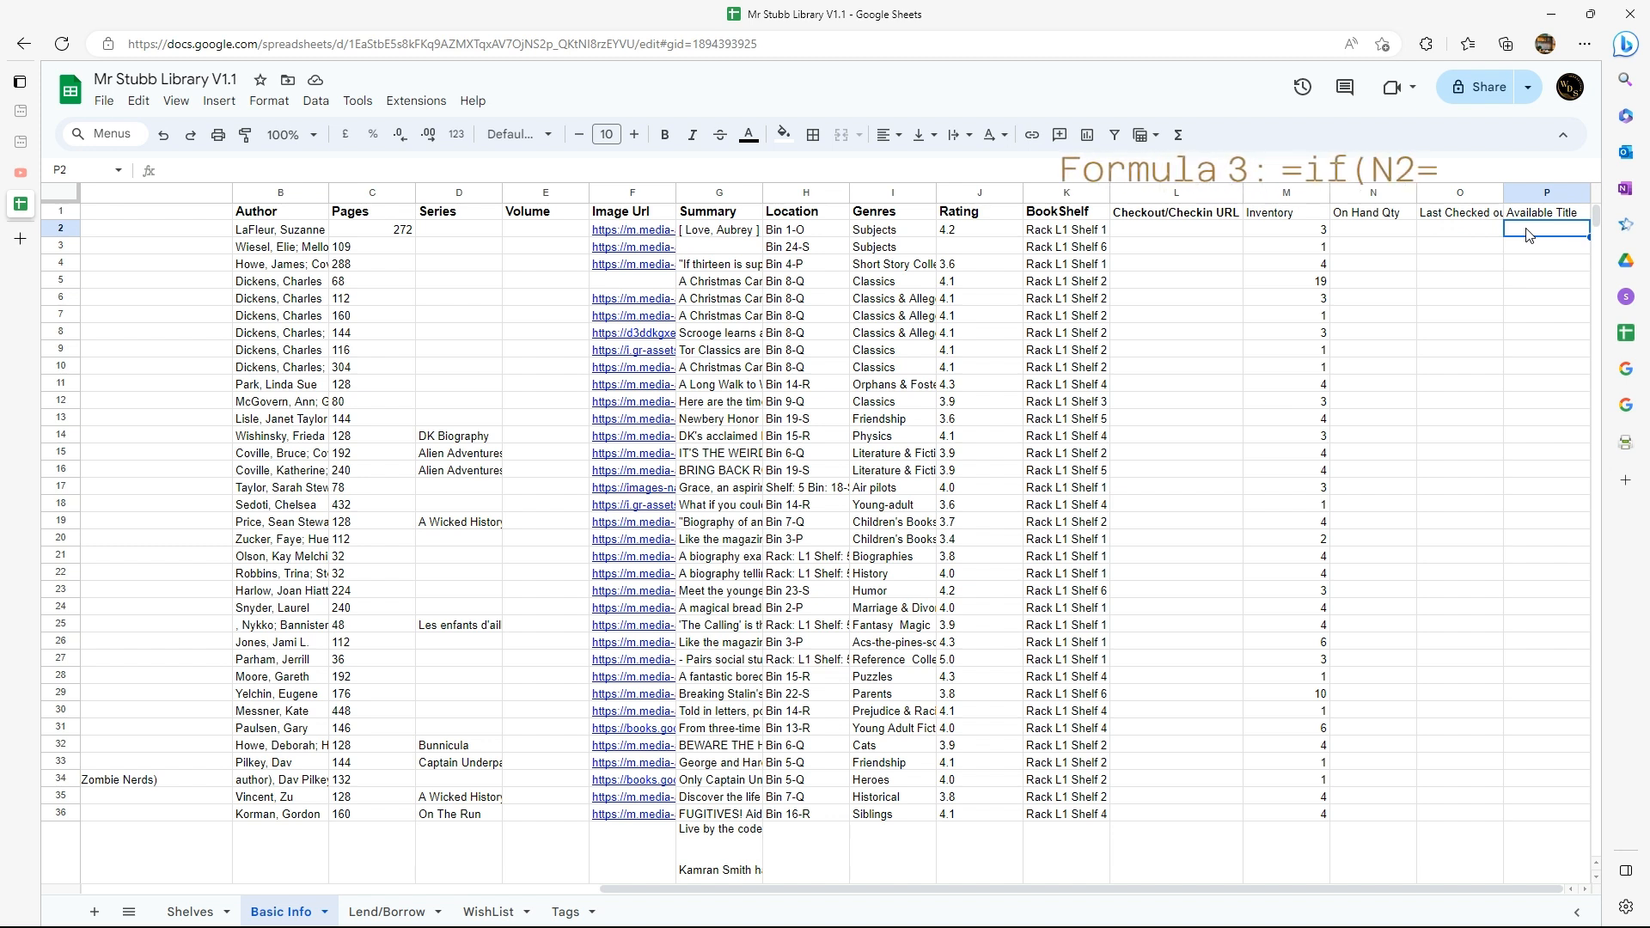
type("=if")
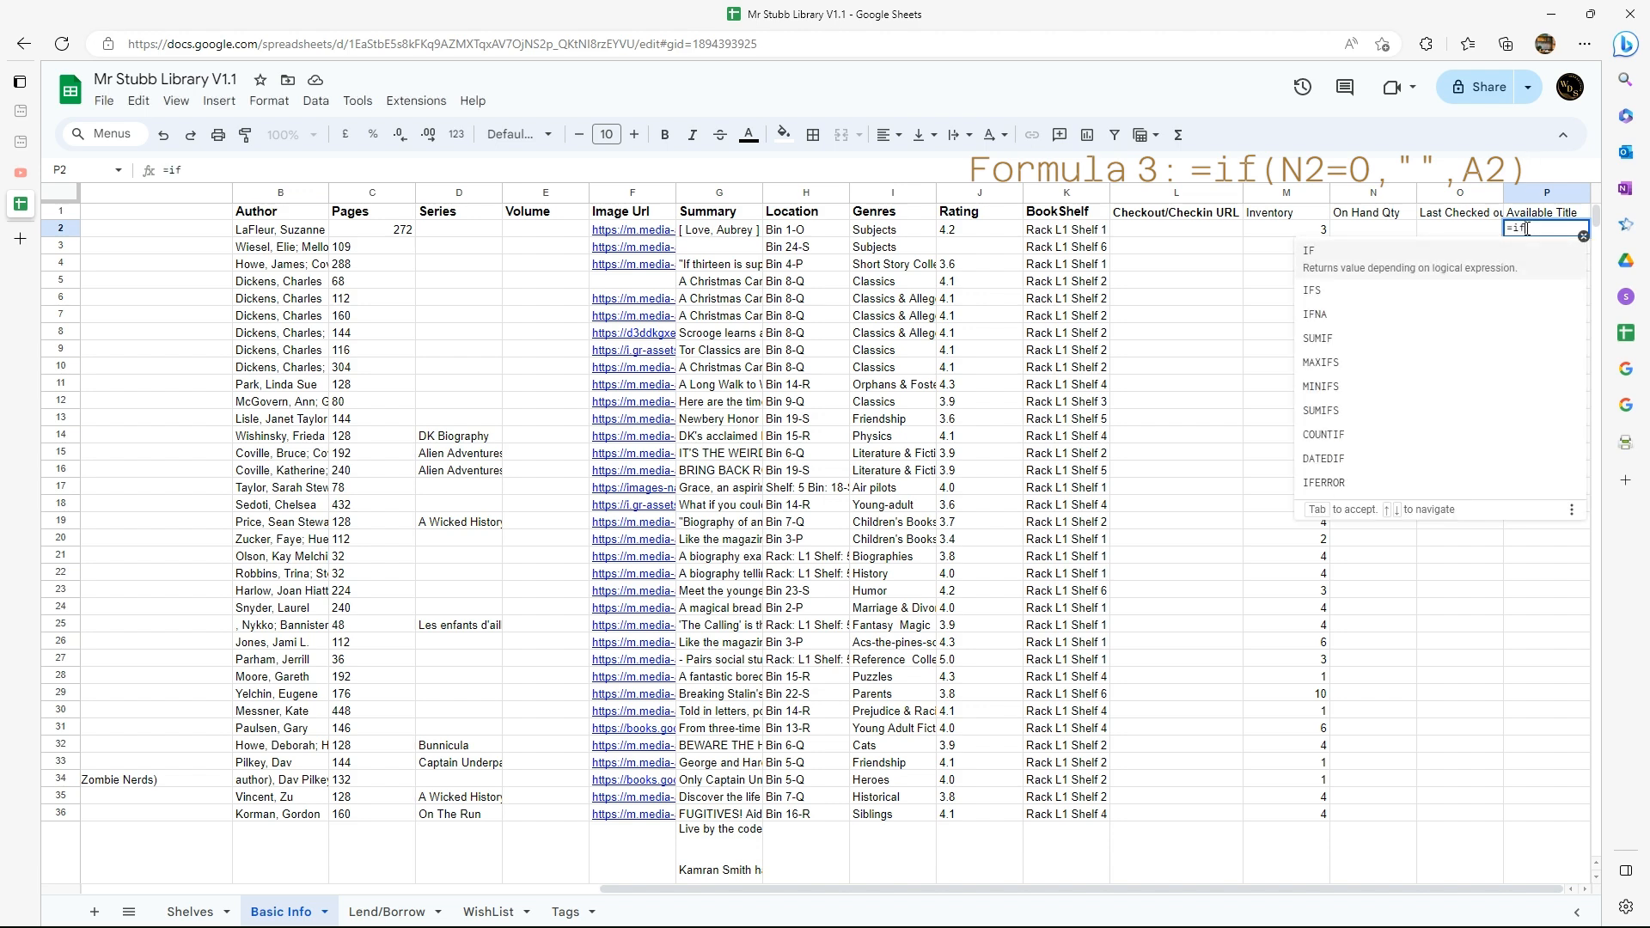
type("(")
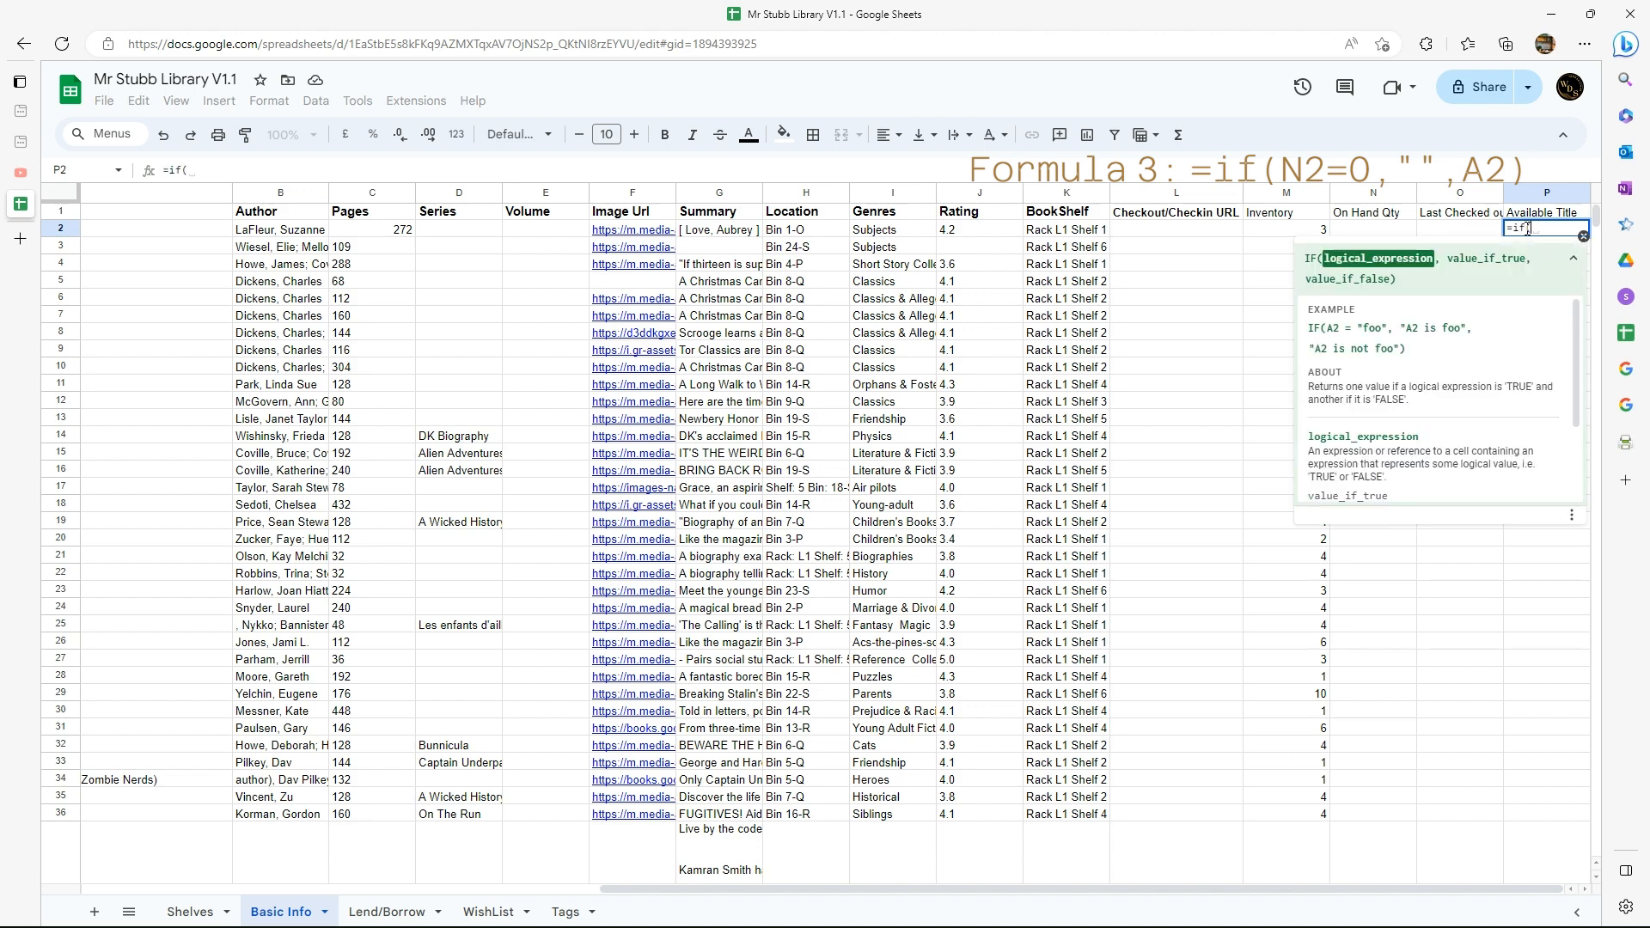
left_click(1374, 230)
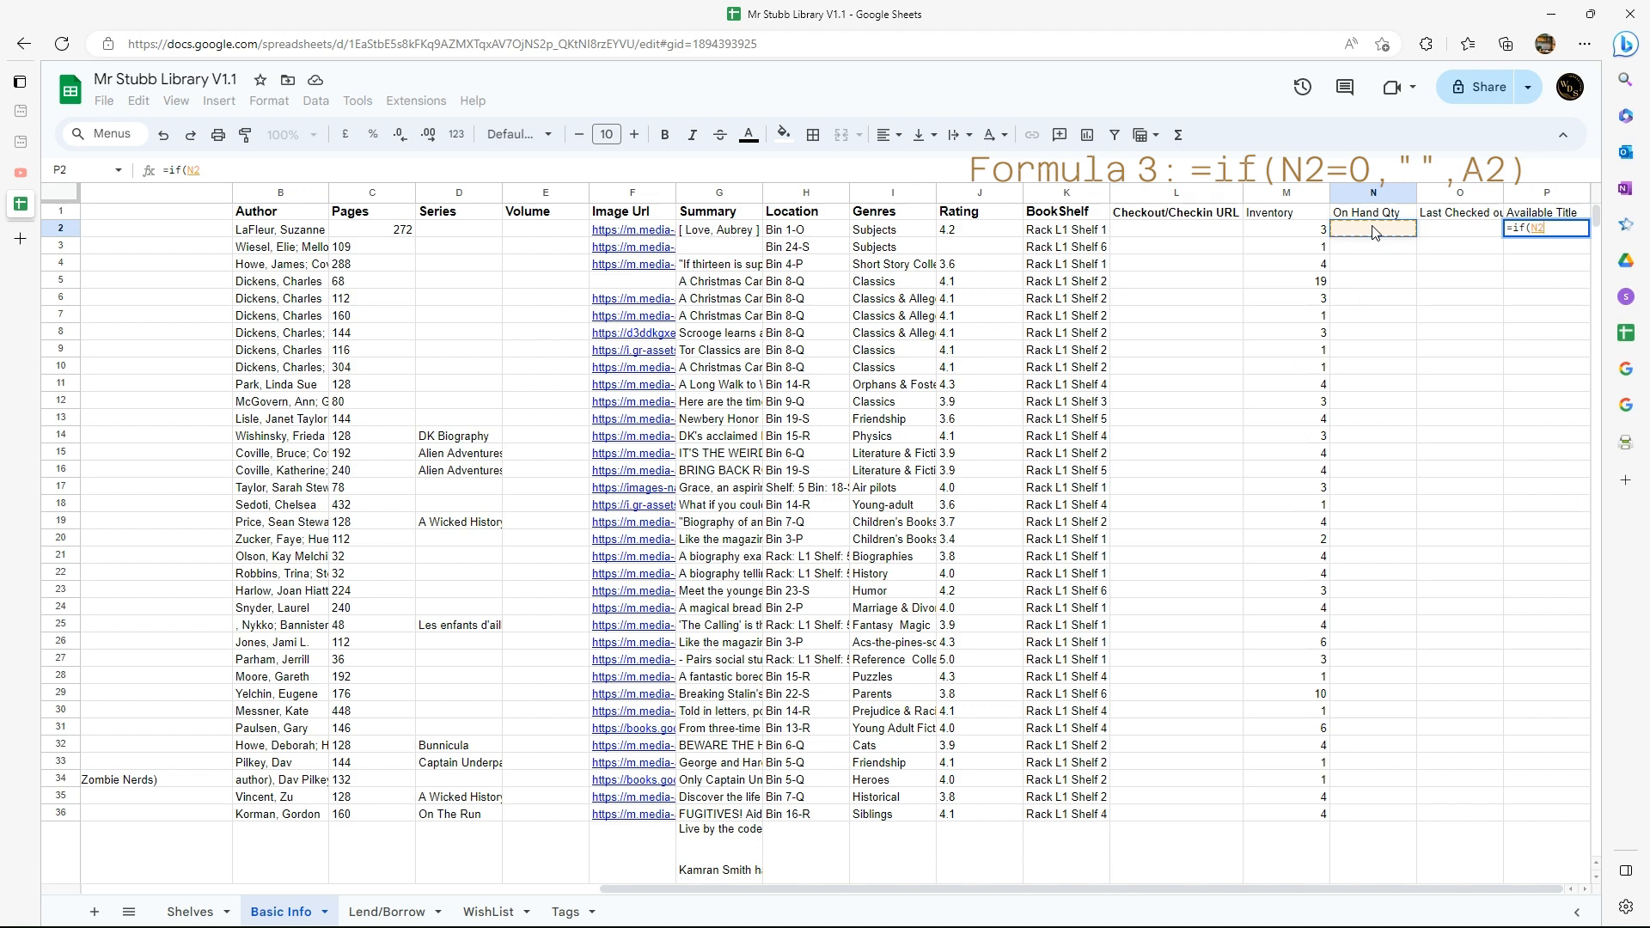
type("=0,")
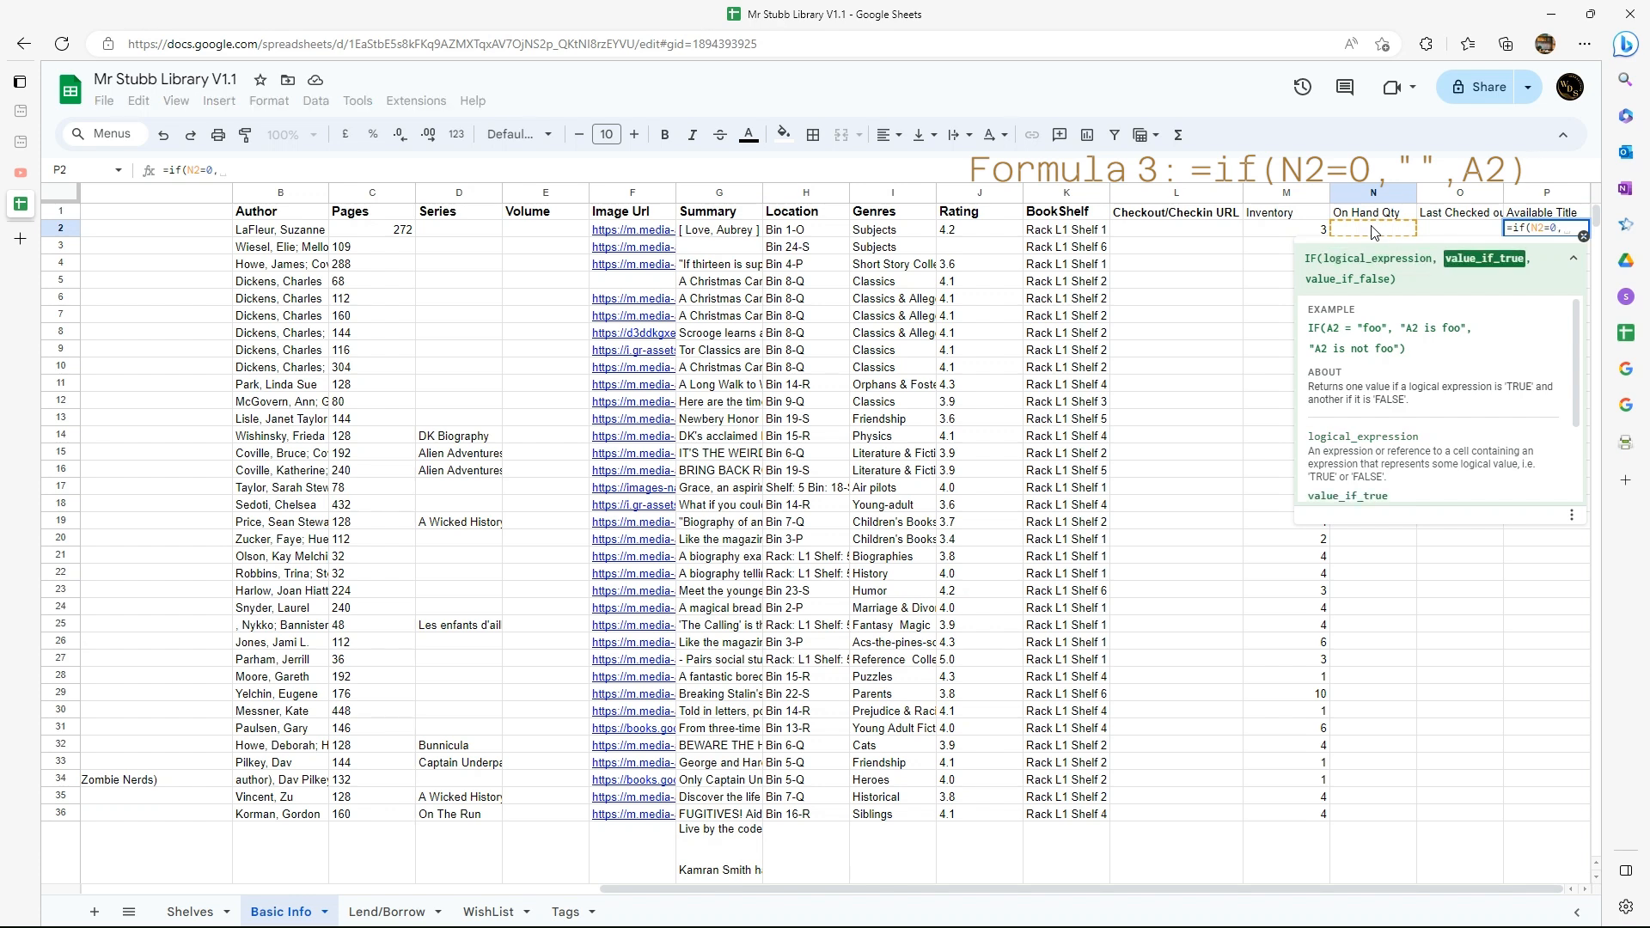
scroll(134, 234, "left", 10)
type("\"")
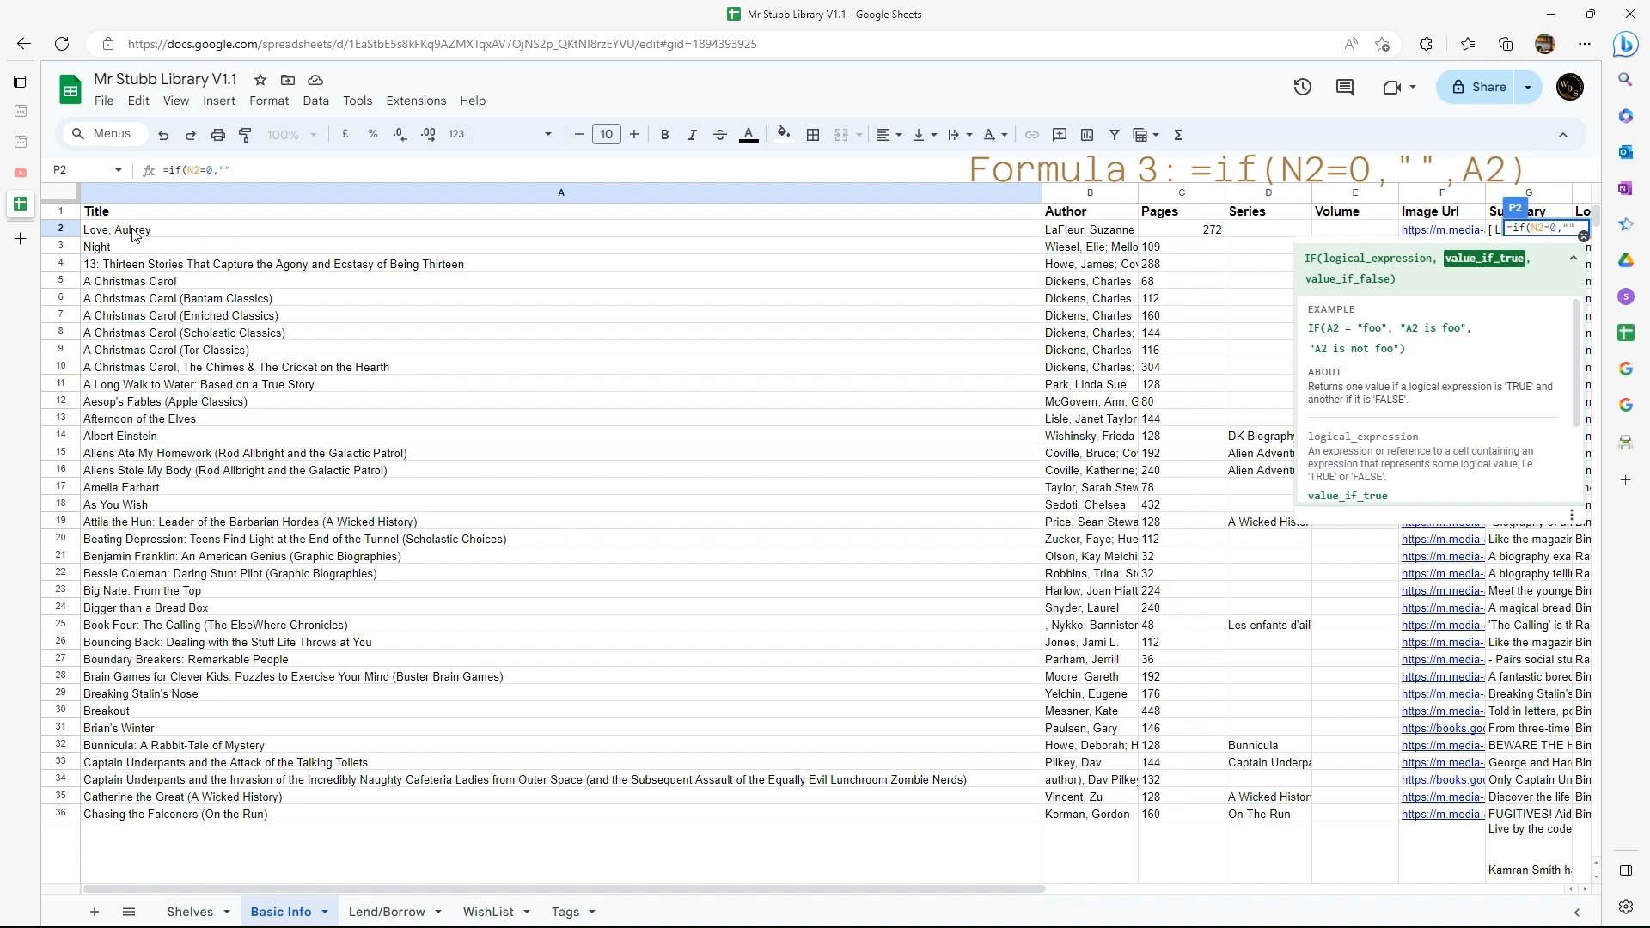
type(",")
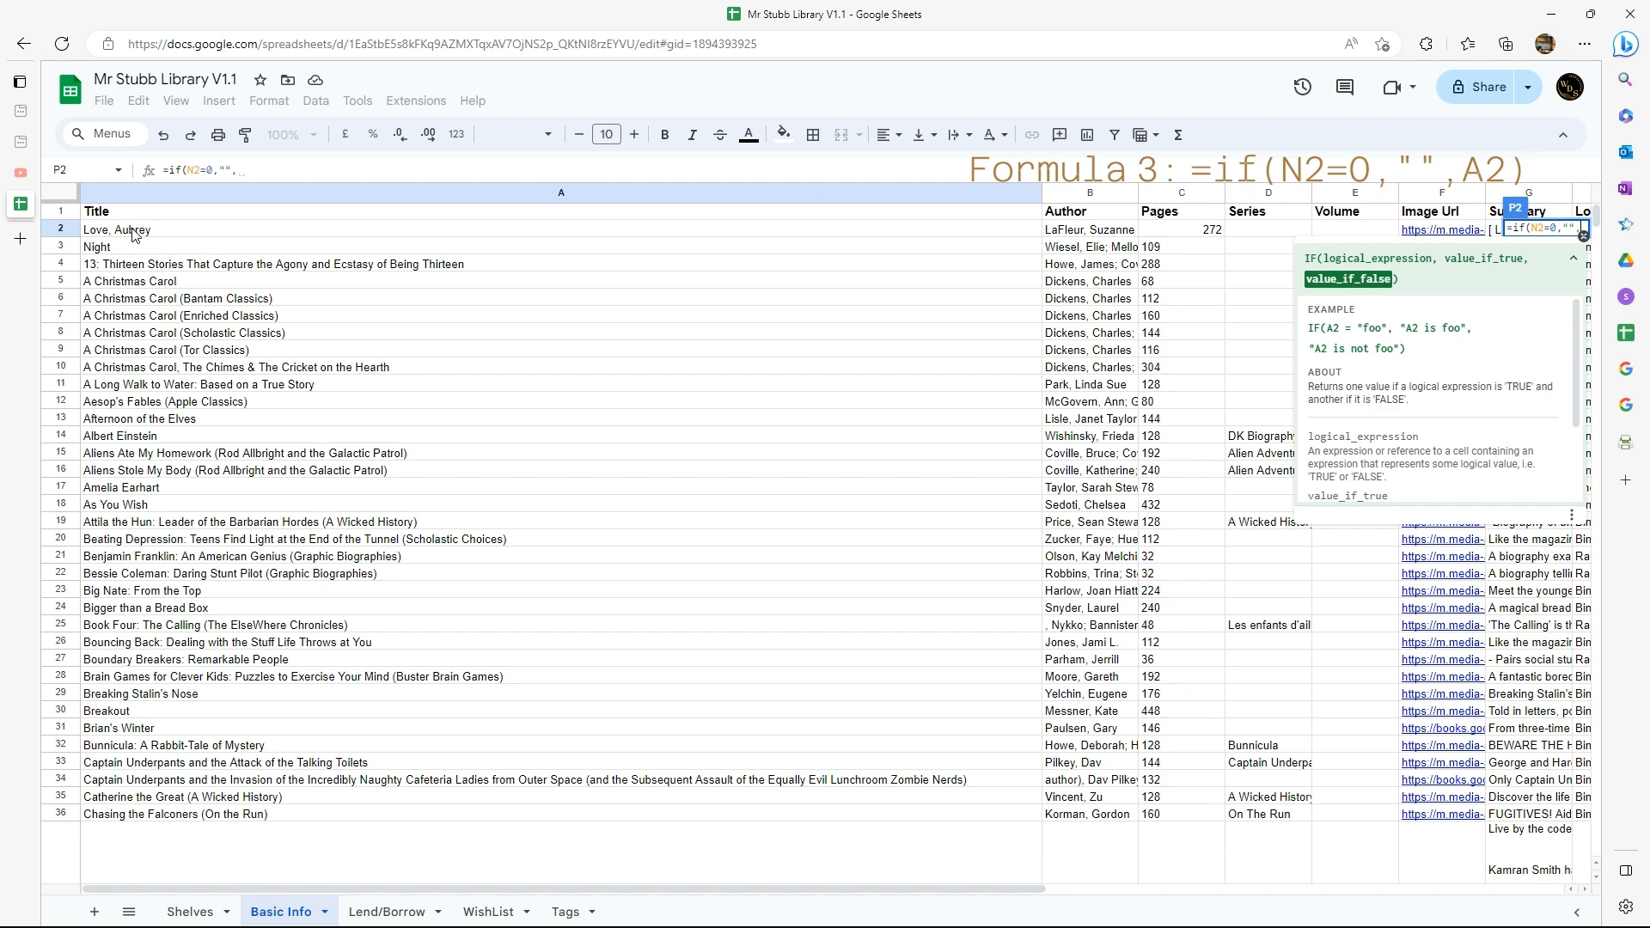
left_click(134, 231)
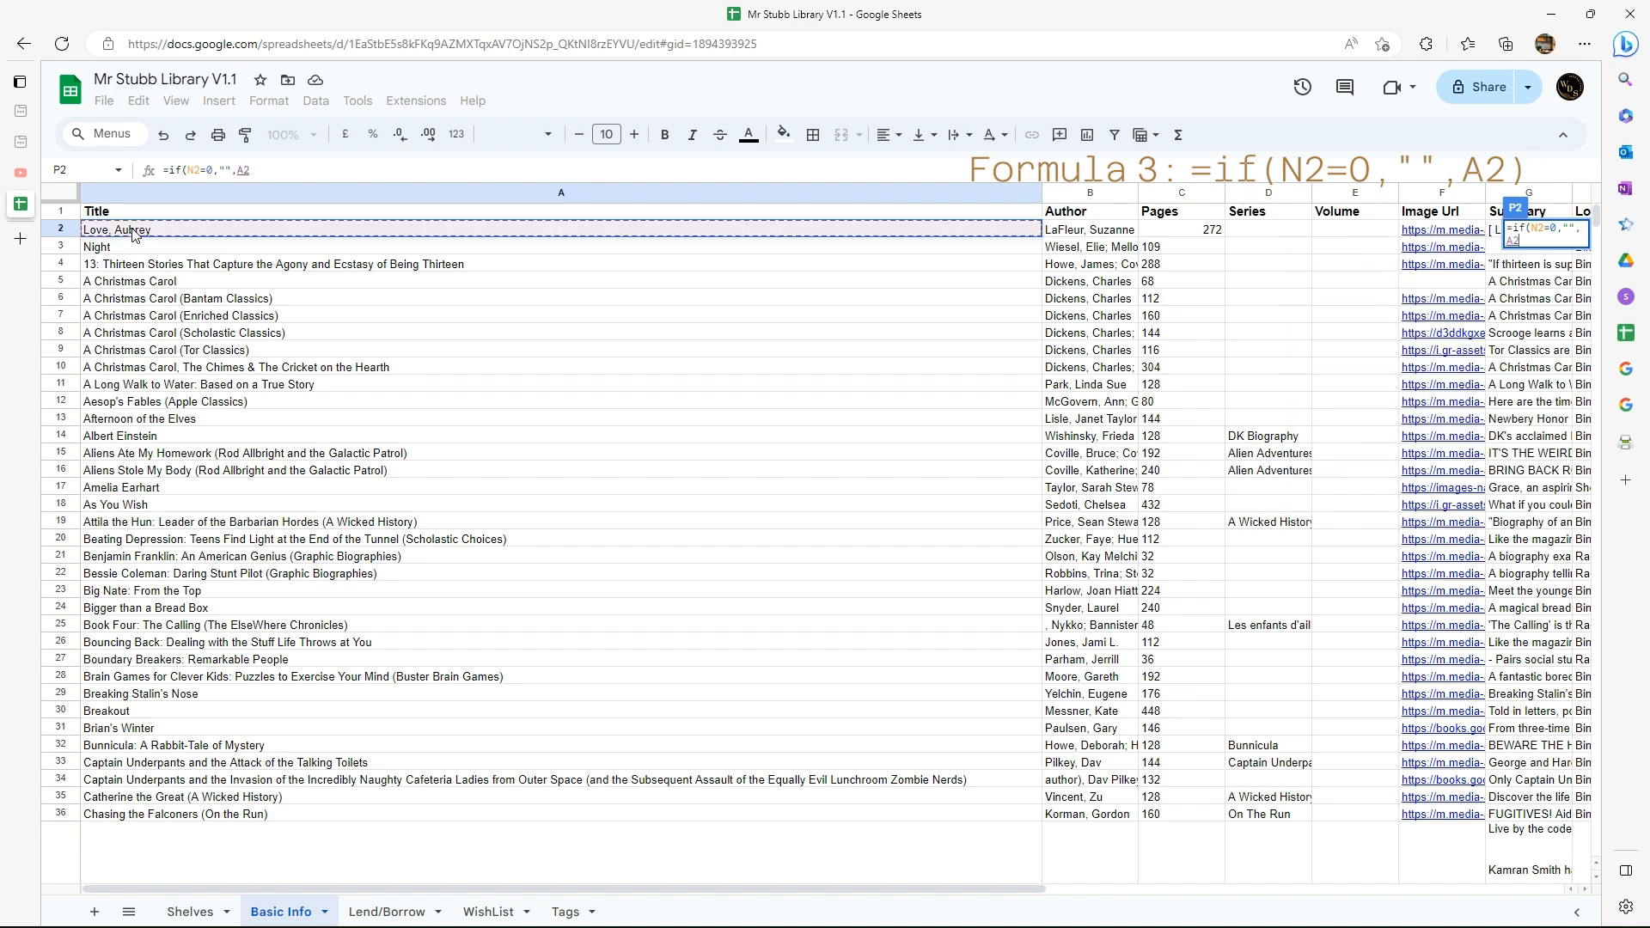
type(")")
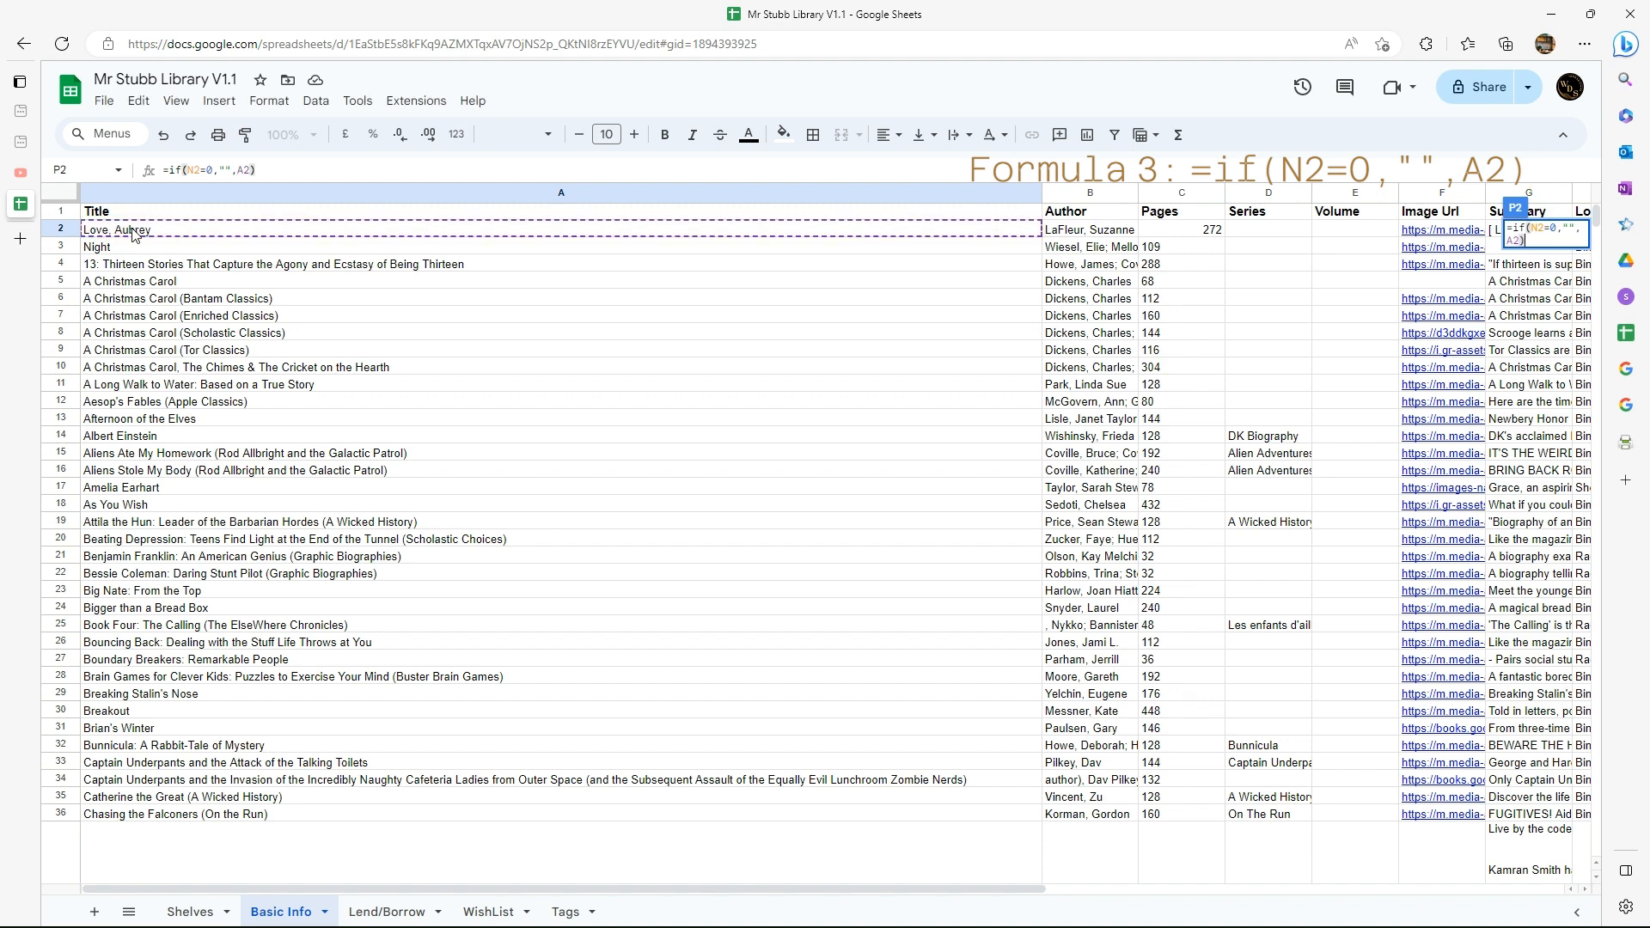
key("Return")
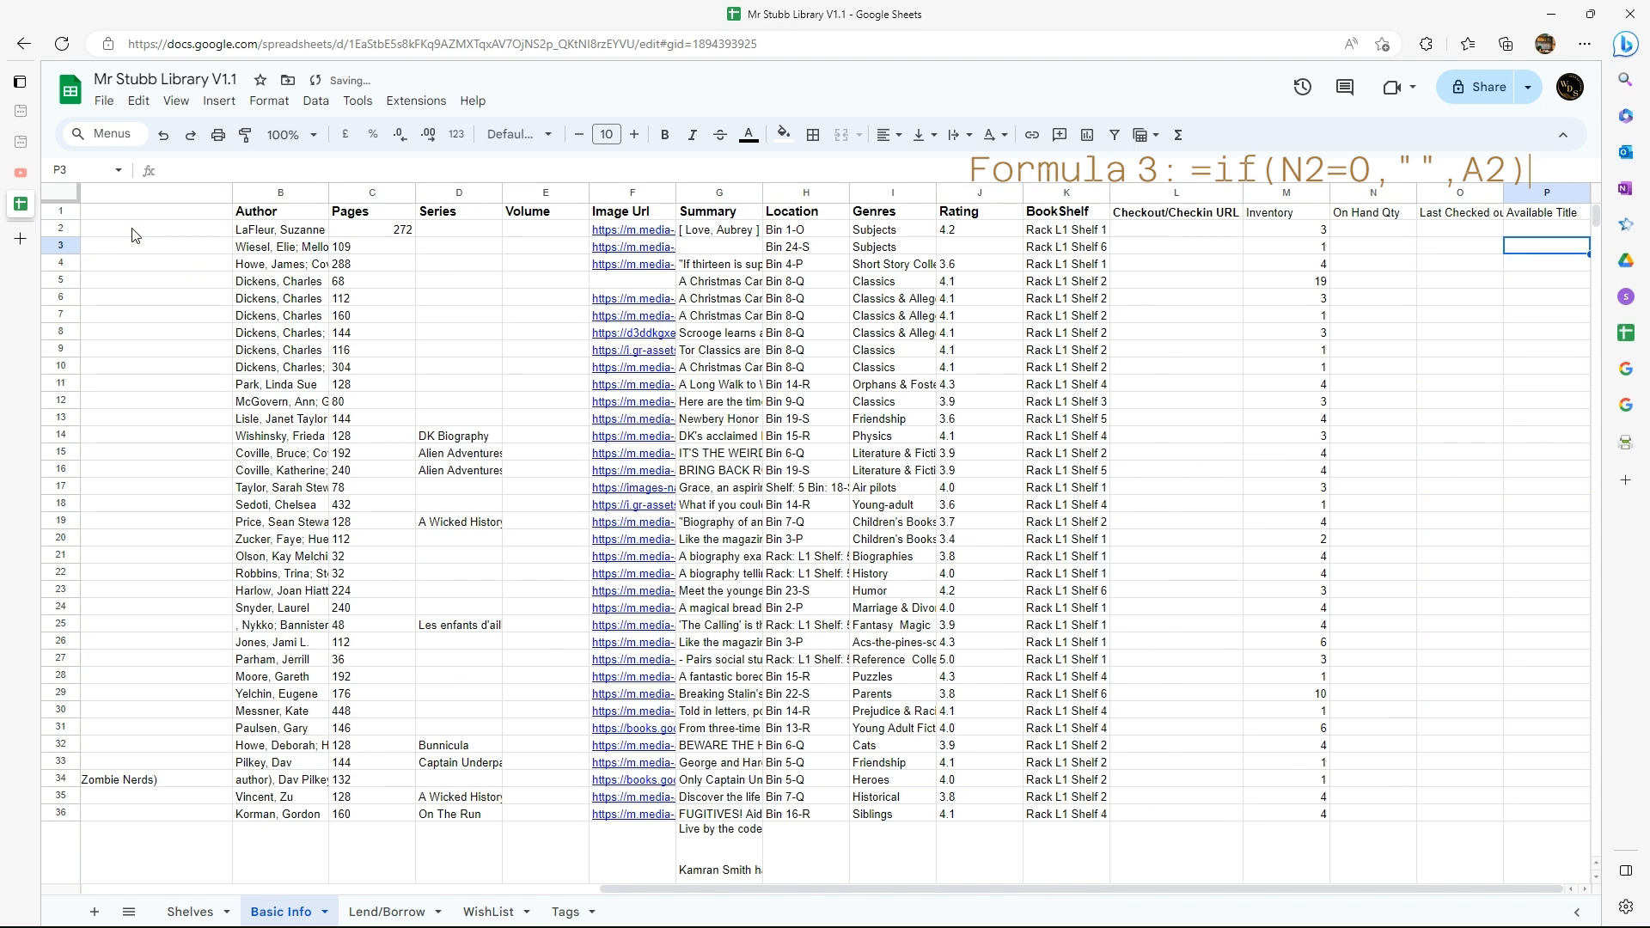
Check the cell references used by the Available Title formula in P2
left_click(1489, 230)
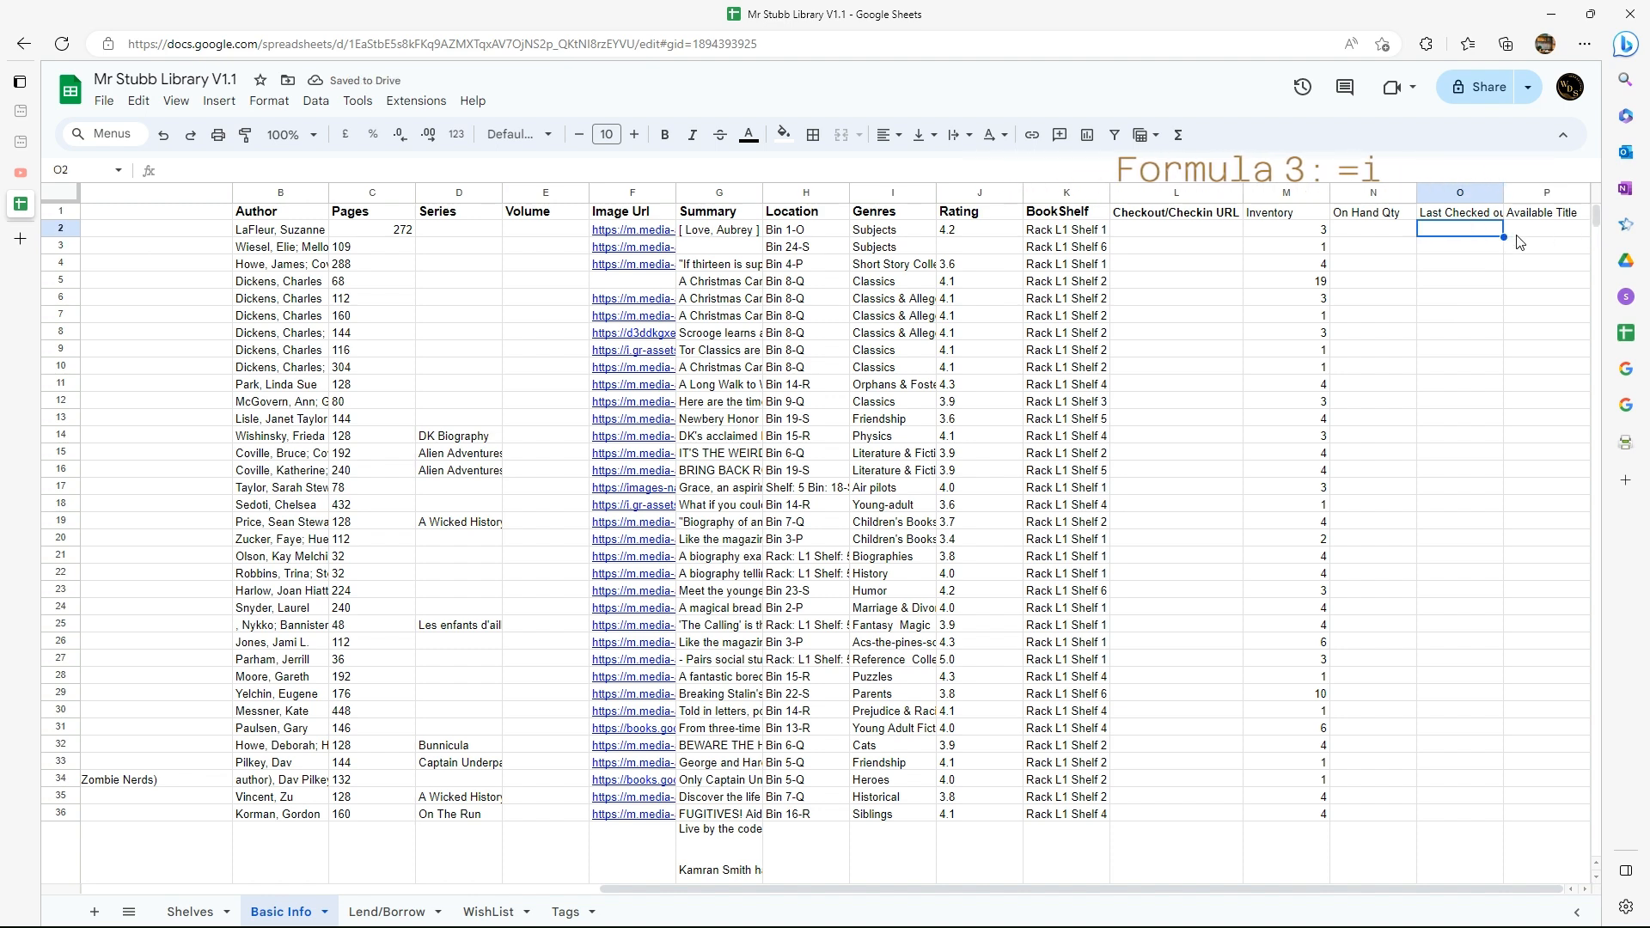
double_click(1563, 230)
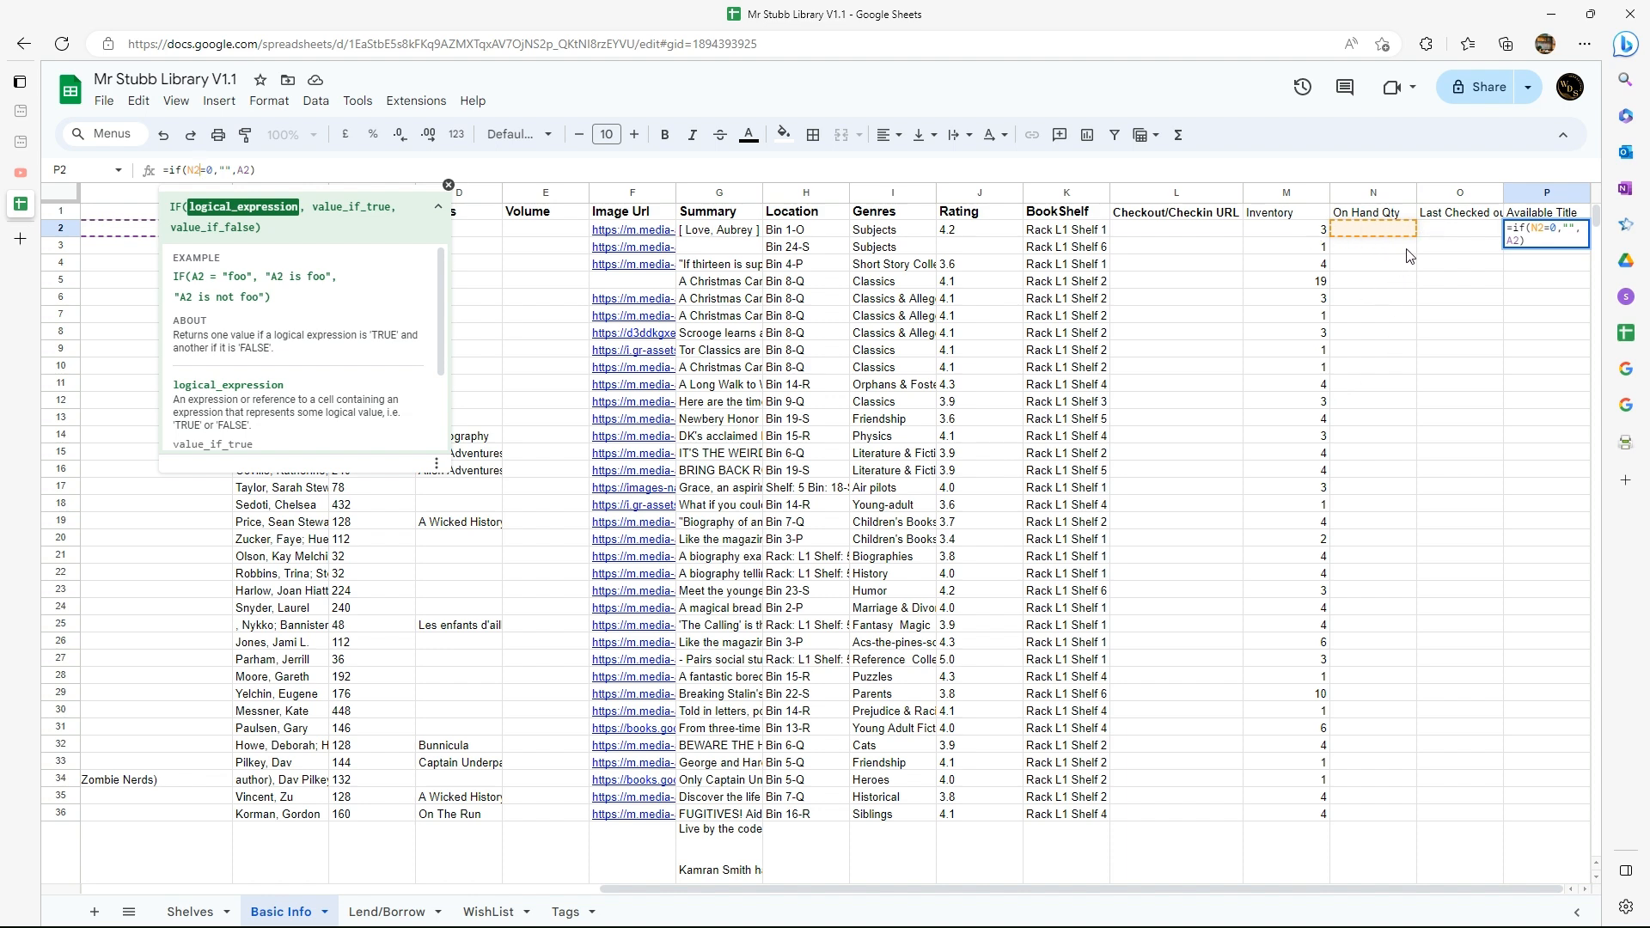
key("Return")
Enter 3 as a test On Hand Qty in N2 and check the Available Title formula in P2
key("Up")
key("Left")
key("Left")
key("Left")
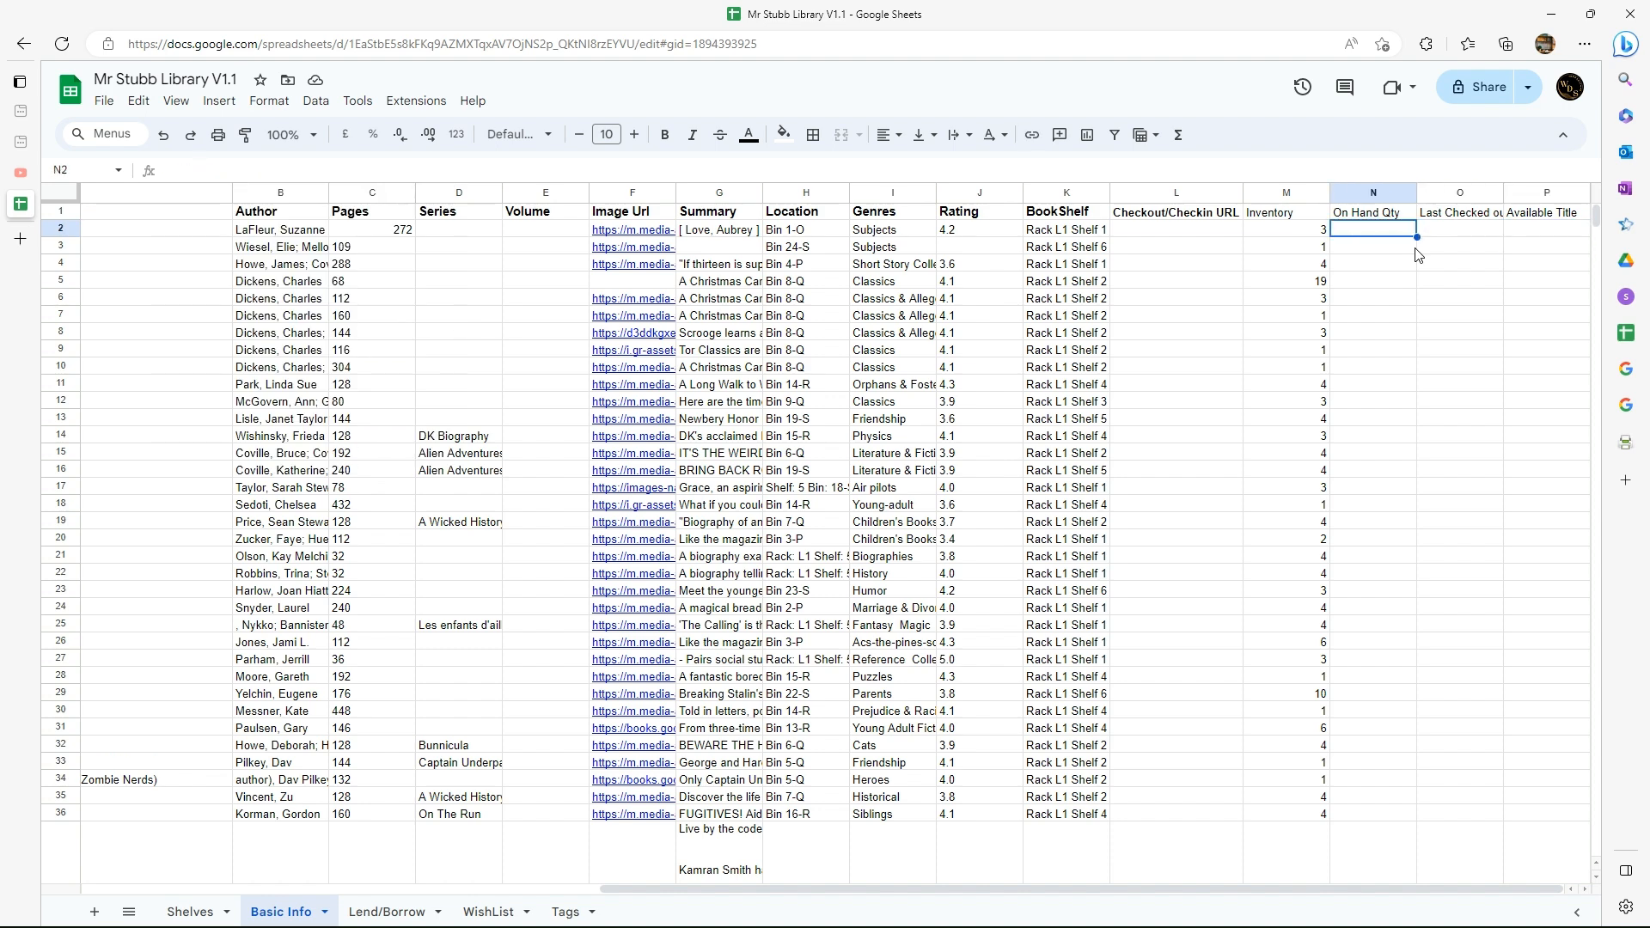
key("Right")
type("3")
key("Return")
key("Up")
key("Right")
key("Right")
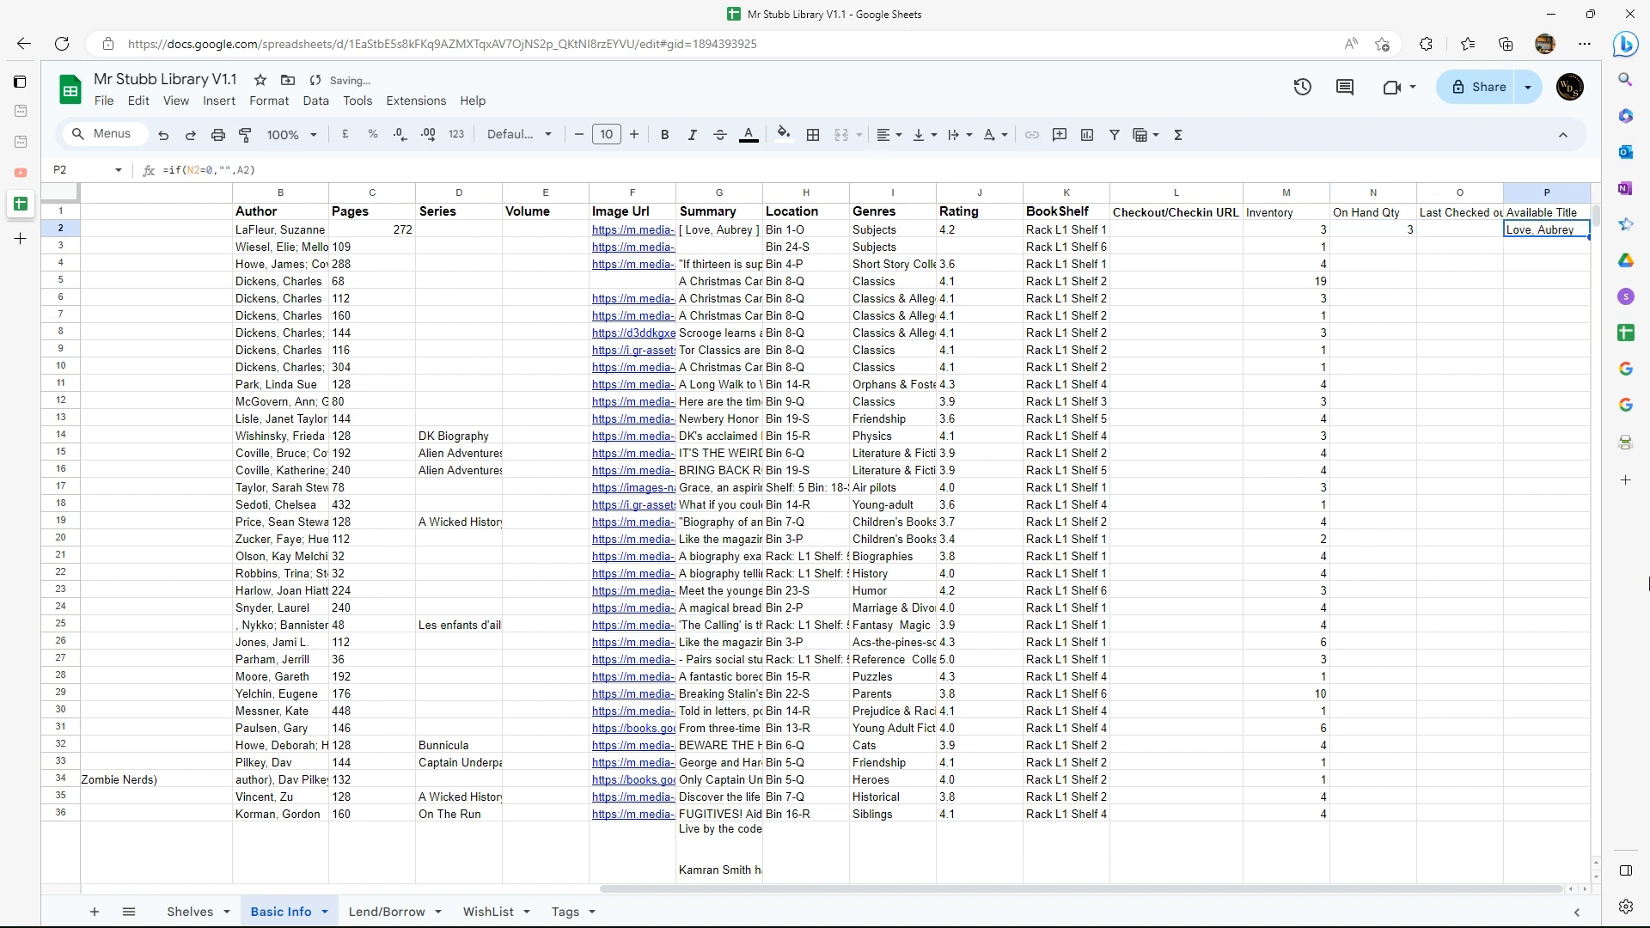
Clear the test quantity from N2 under On Hand Qty
key("Left")
key("Left")
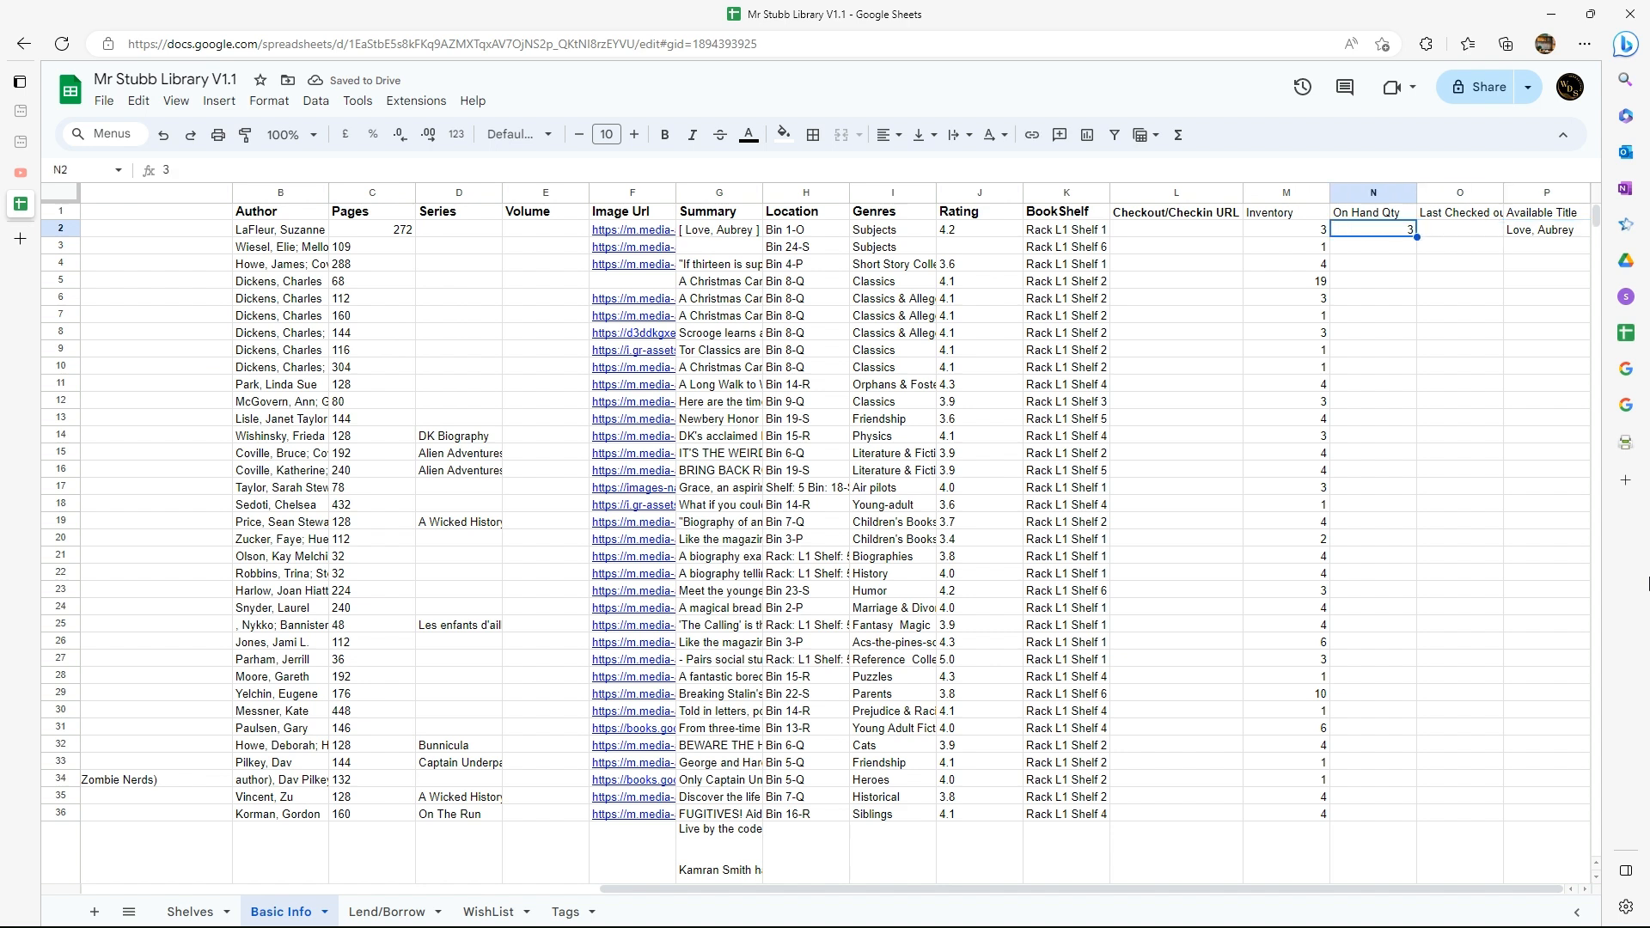
key("Delete")
Fill the IF formula from P2 down the Available Title column to the last title in row 178
key("Right")
key("Right")
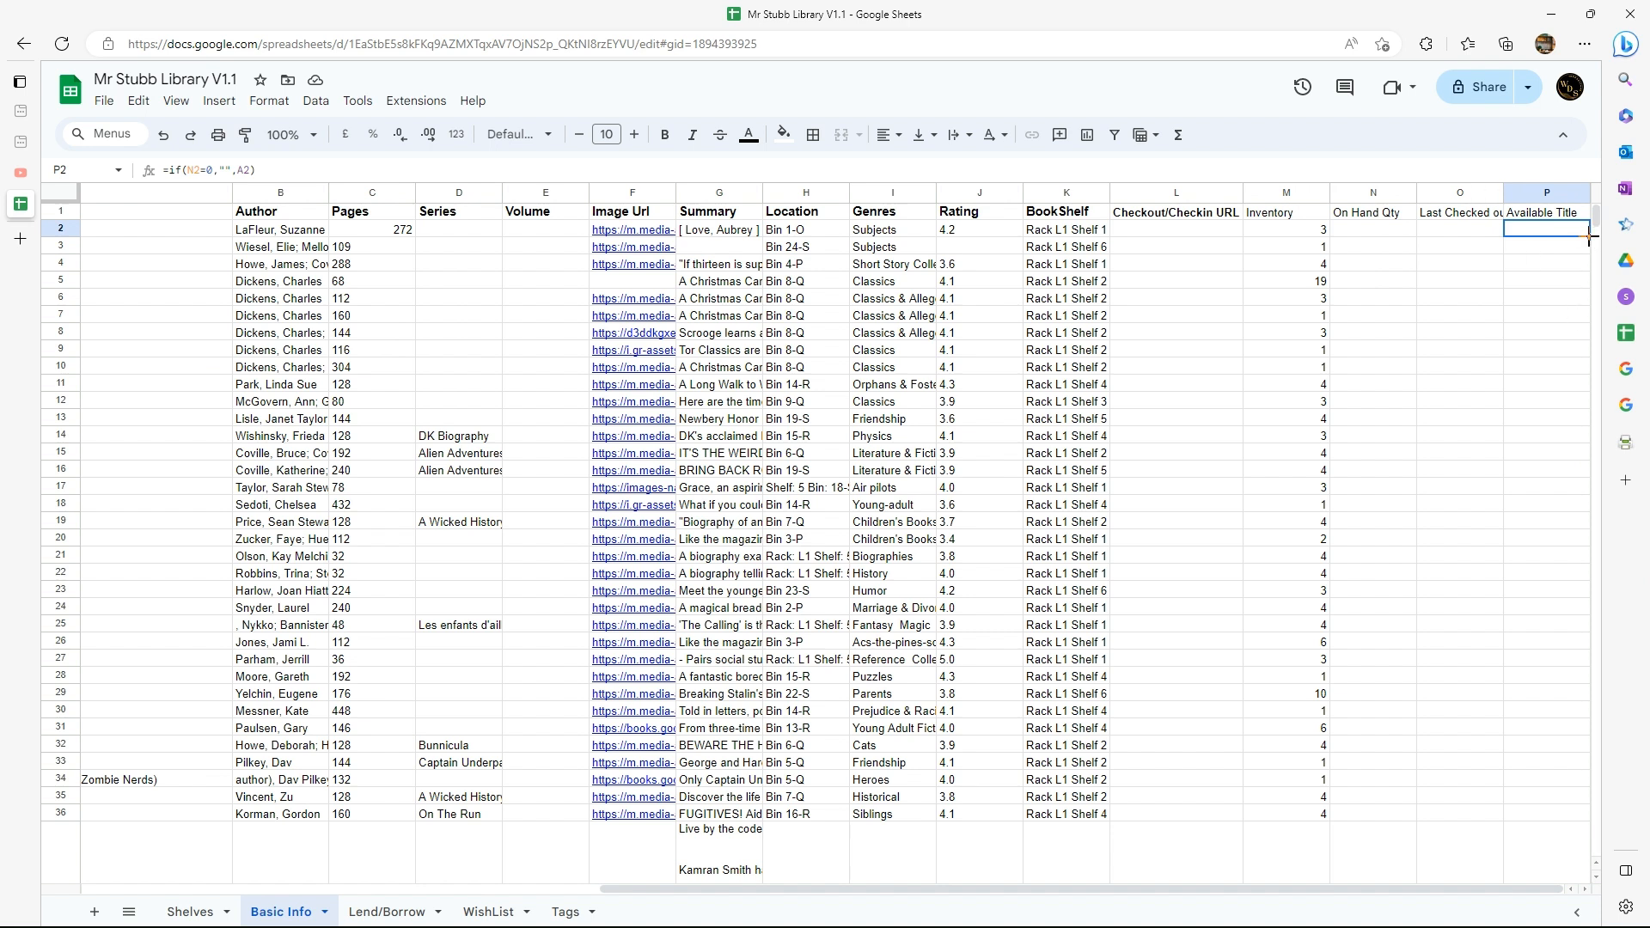
left_click_drag(1589, 239, 1586, 732)
scroll(1407, 688, "up", 20)
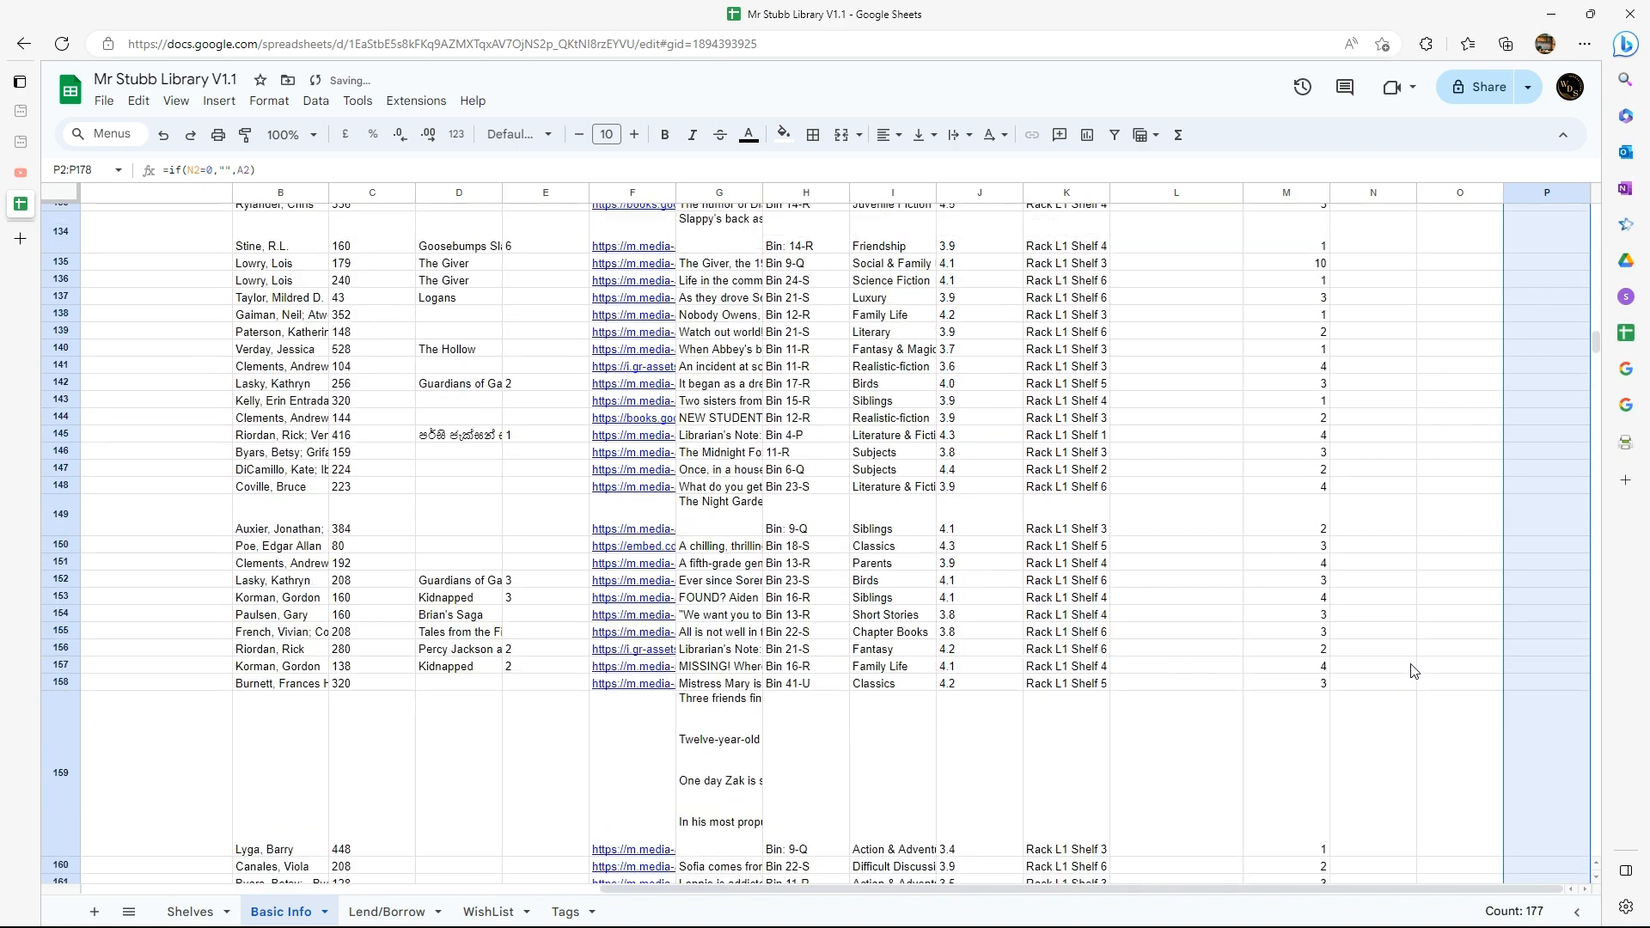
scroll(1414, 668, "up", 20)
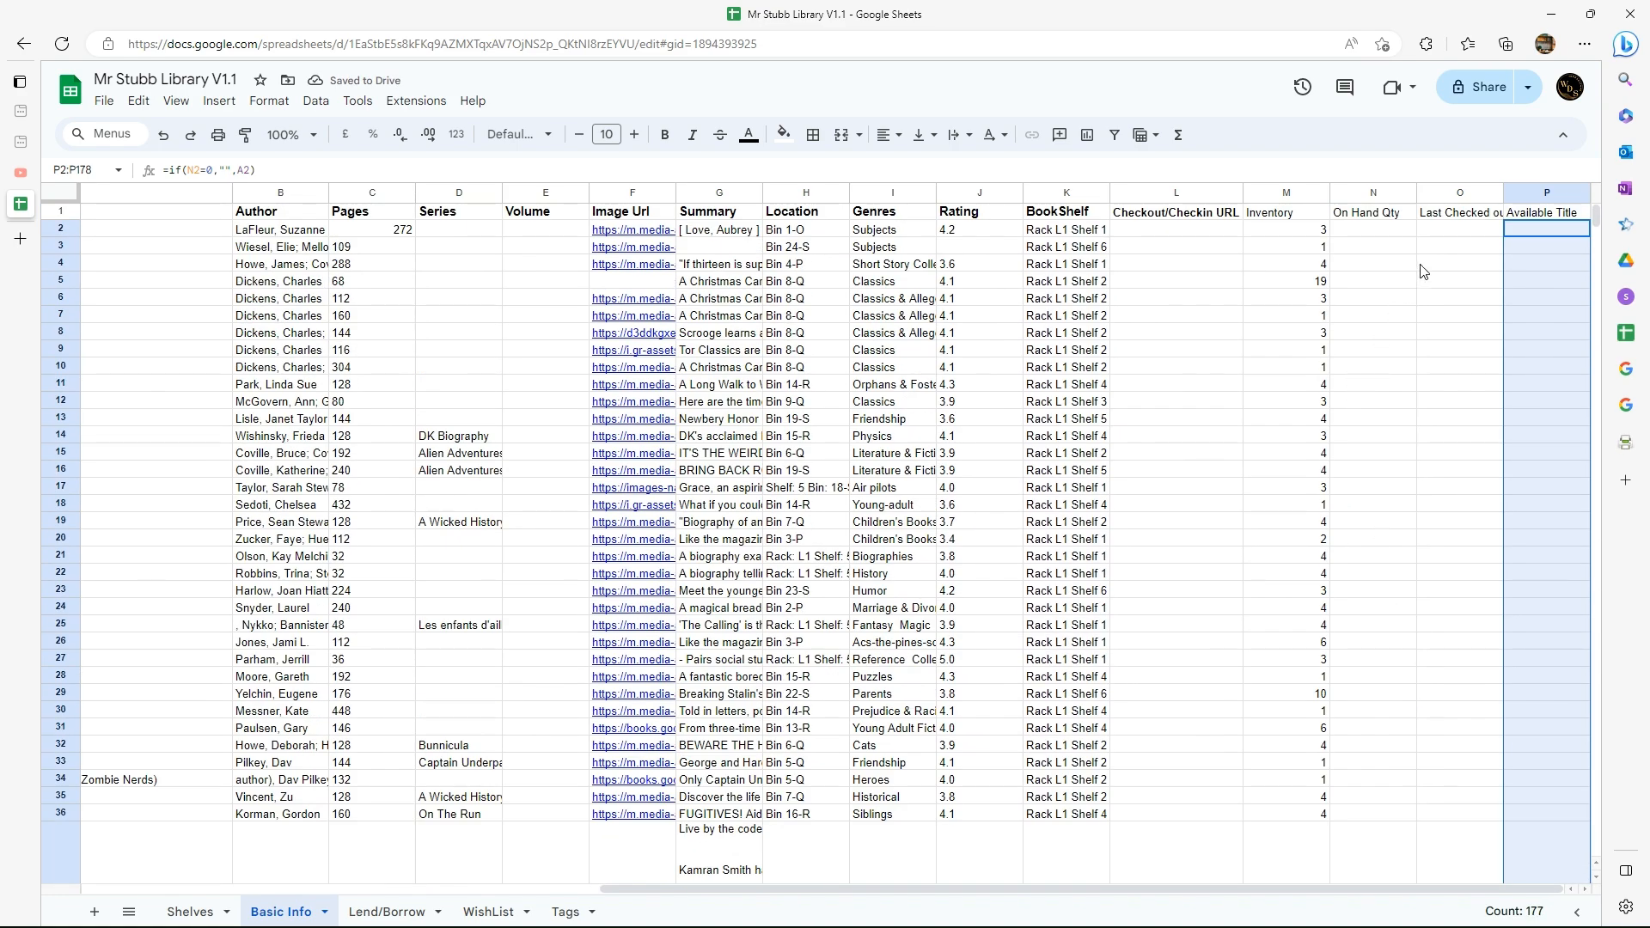